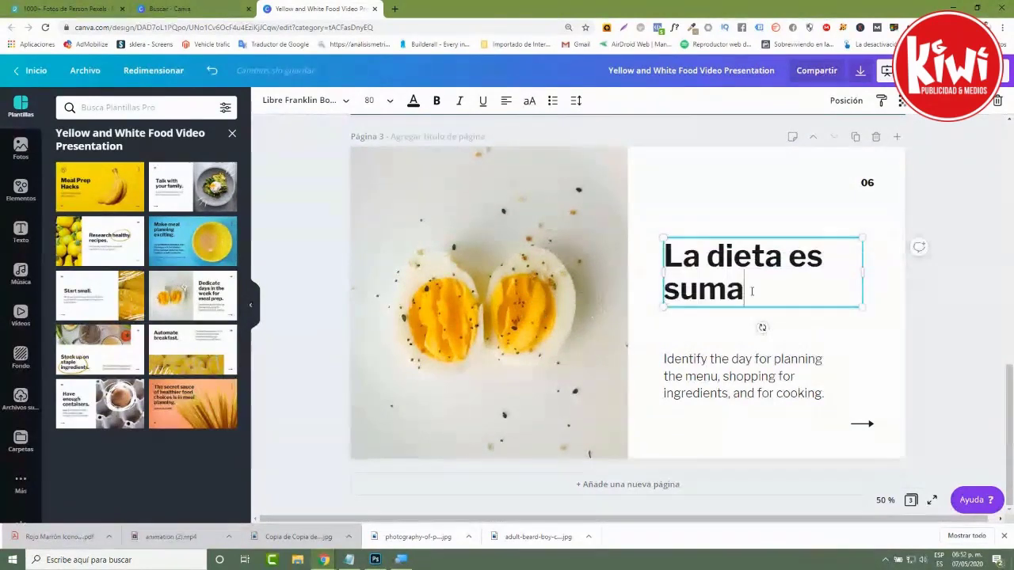
Finish the page 3 heading so it reads 'La dieta es sumamente importante'
type("e importante")
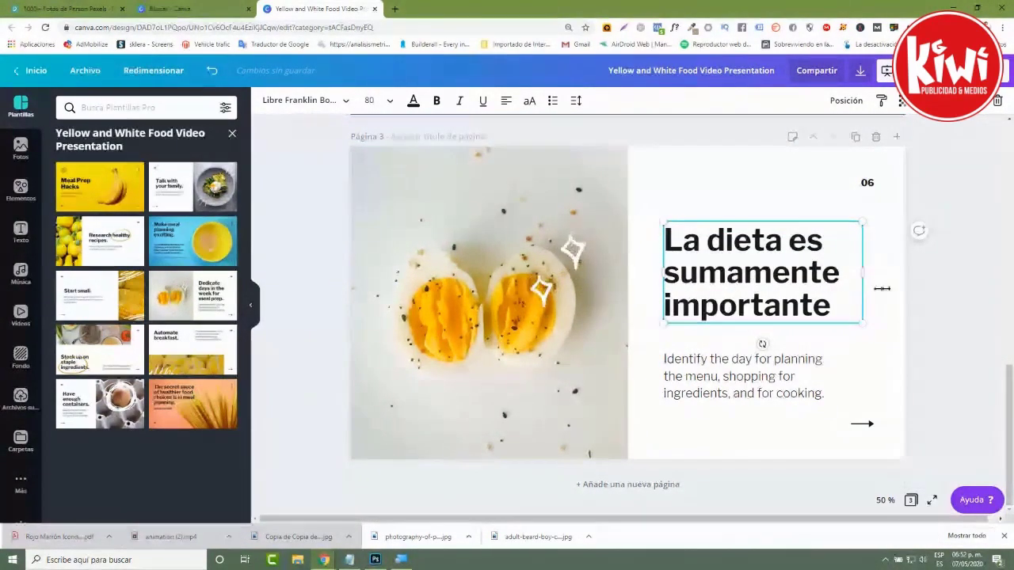
left_click(927, 298)
scroll(933, 321, "up", 1)
scroll(931, 317, "up", 10)
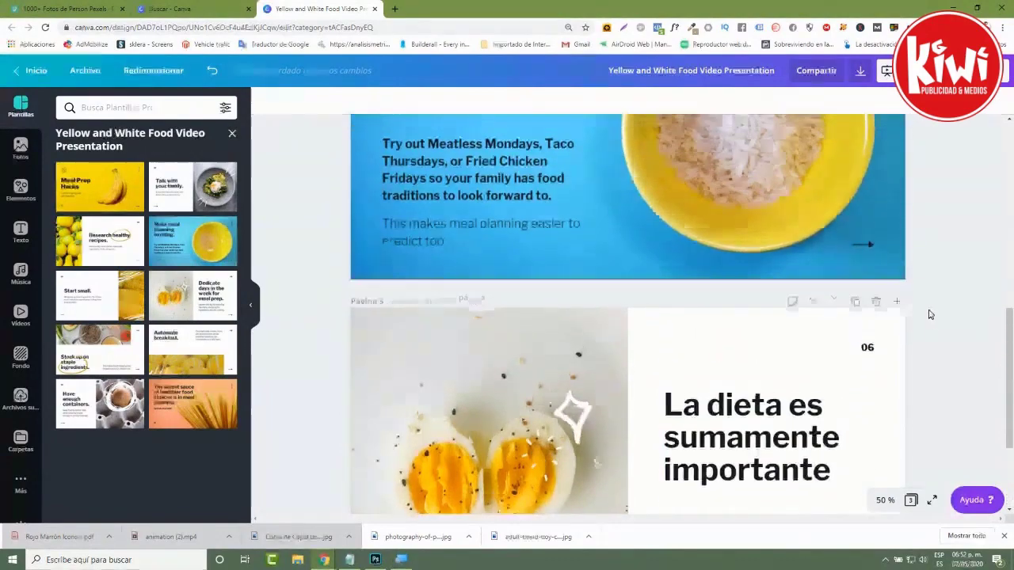
scroll(919, 317, "down", 10)
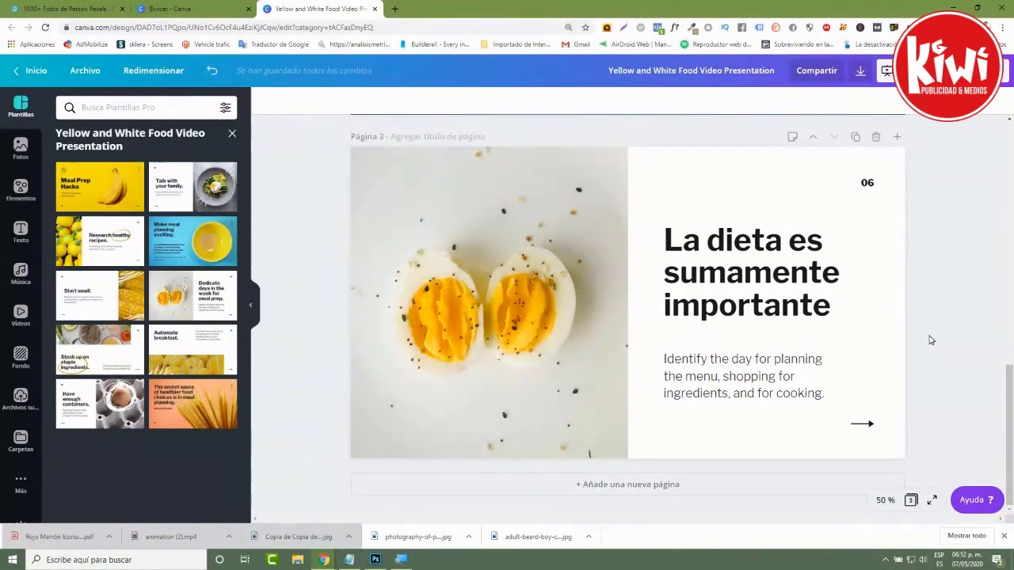
Add page 4 from the orange pasta template, headed 'Come siempre sano y saludable'
left_click(625, 487)
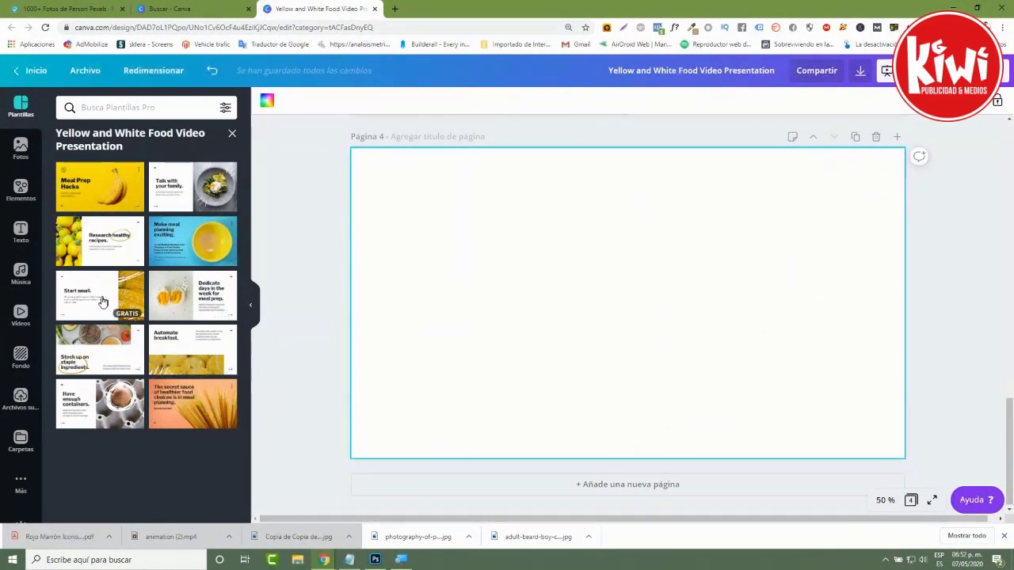
left_click_drag(169, 409, 471, 281)
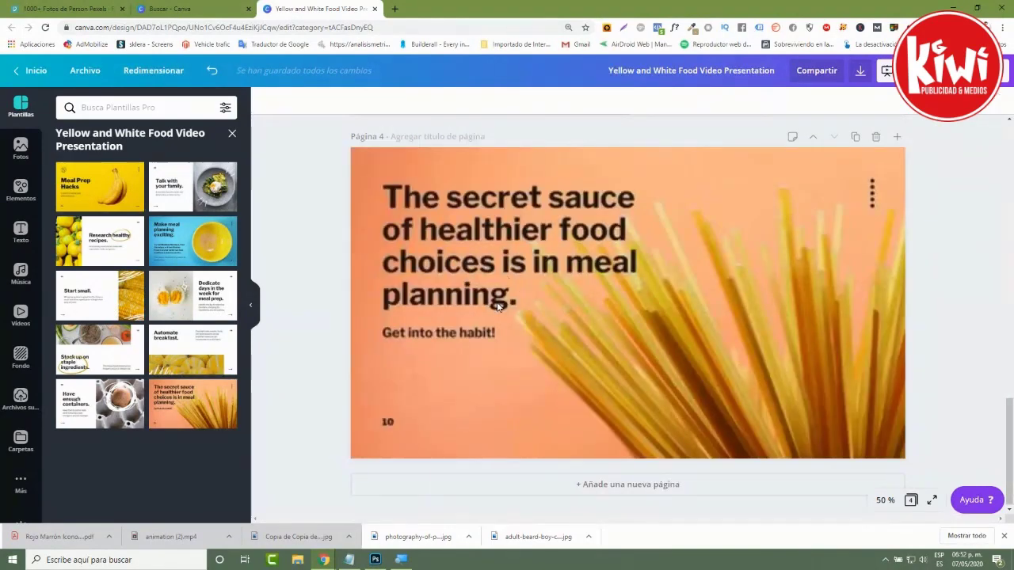
left_click(482, 297)
double_click(491, 295)
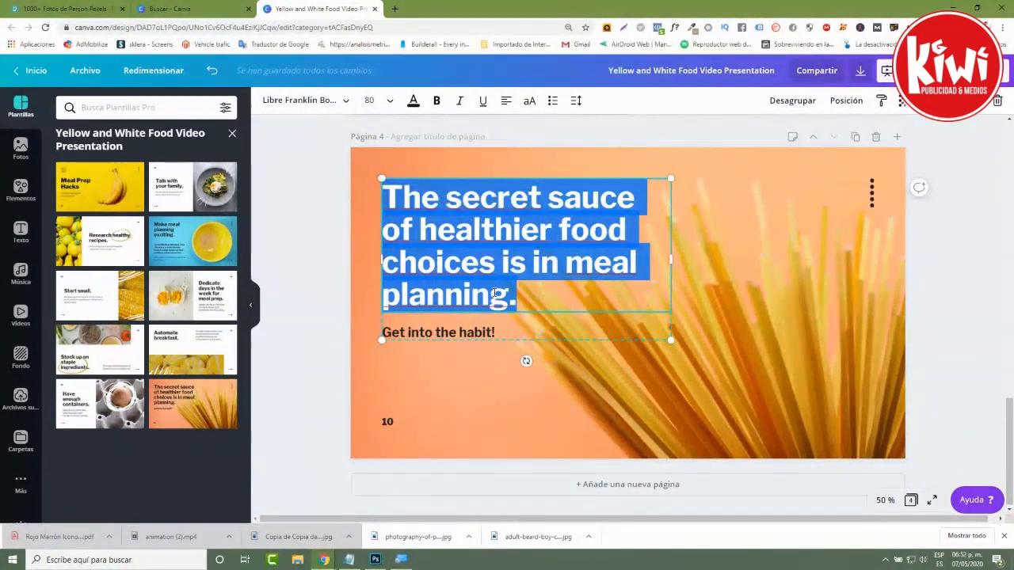
type("Come siempre sano")
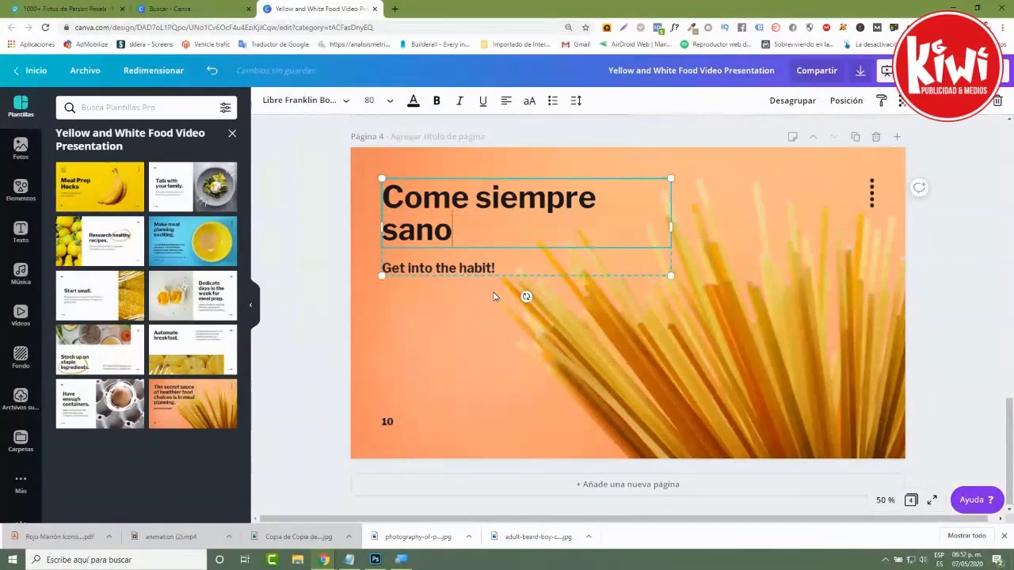
type(" y conviertente")
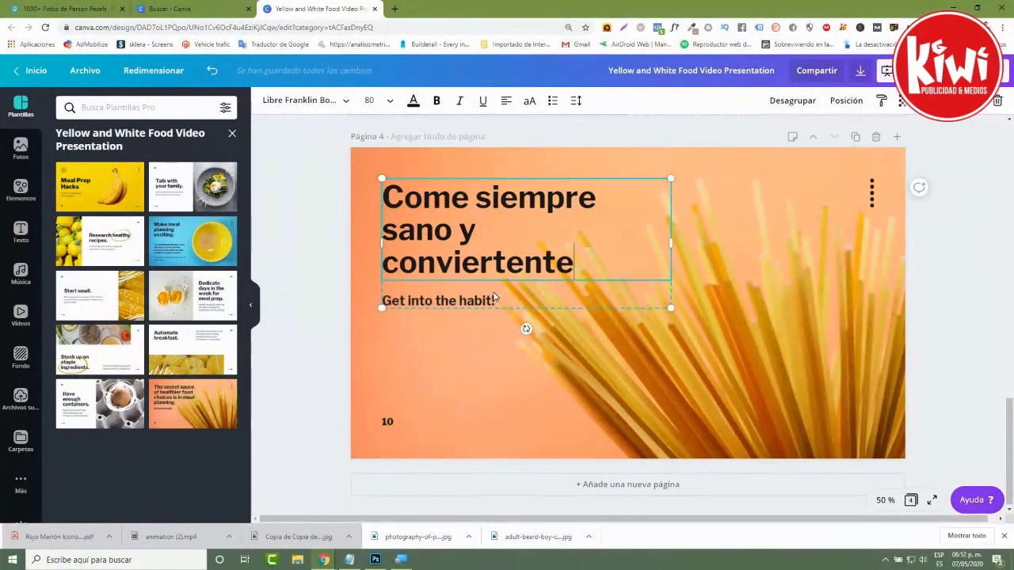
key("ctrl+shift+Left")
key("ctrl+shift+Left")
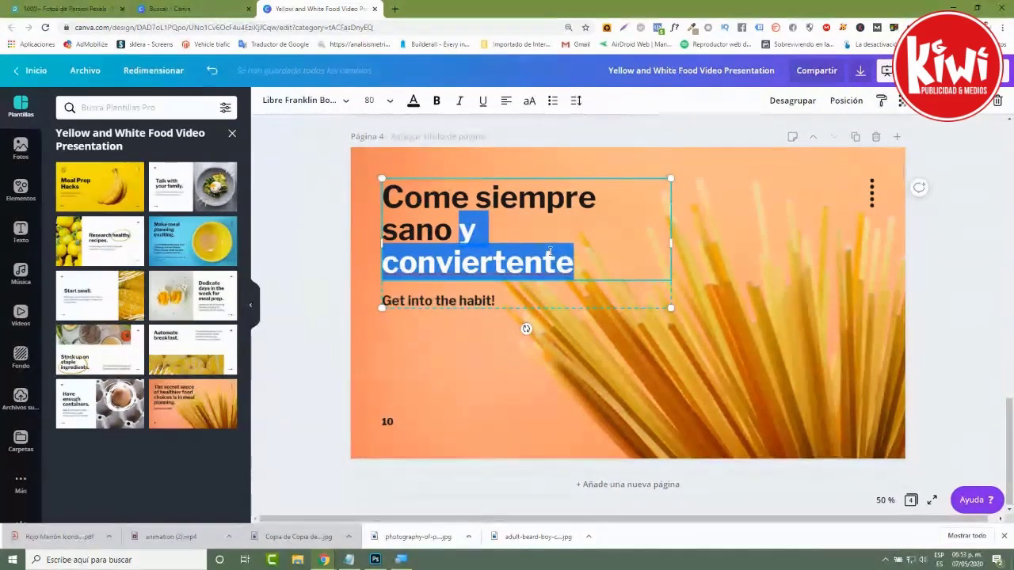
key("BackSpace")
type("y ")
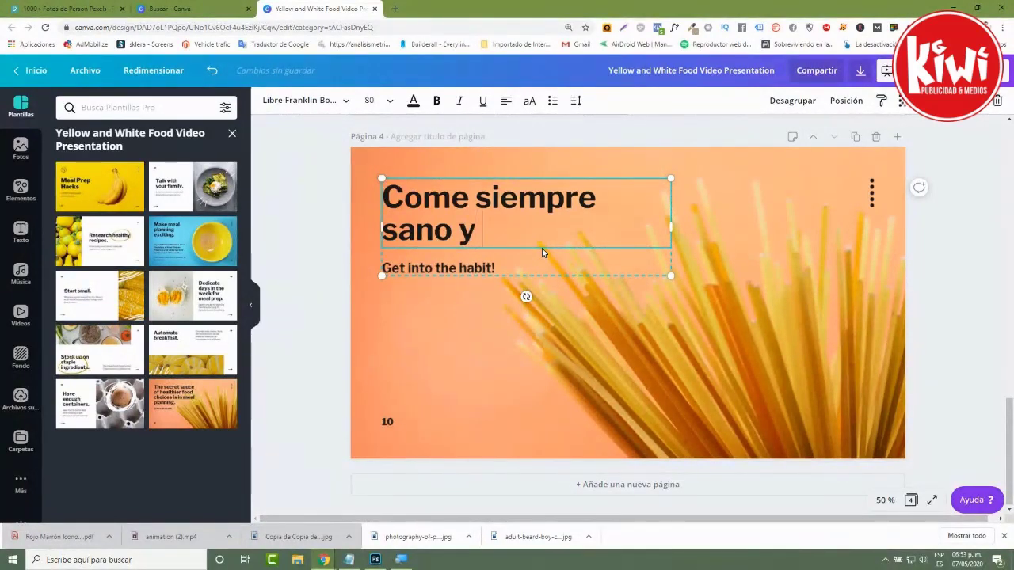
type("saludable")
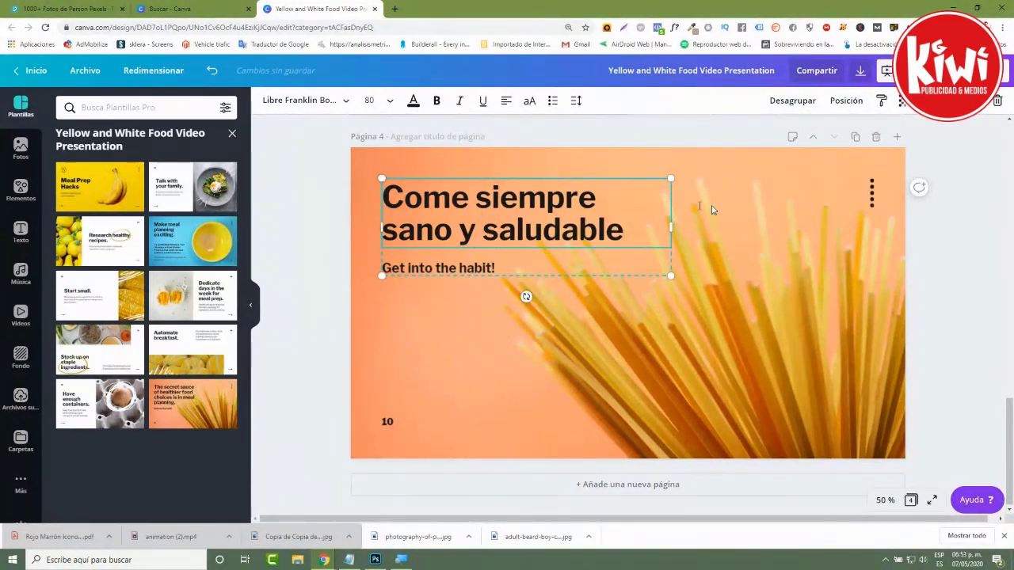
Replace the 'Get into the habit!' subtitle with 'hazlo tu puedes'
left_click(422, 269)
left_click(442, 270)
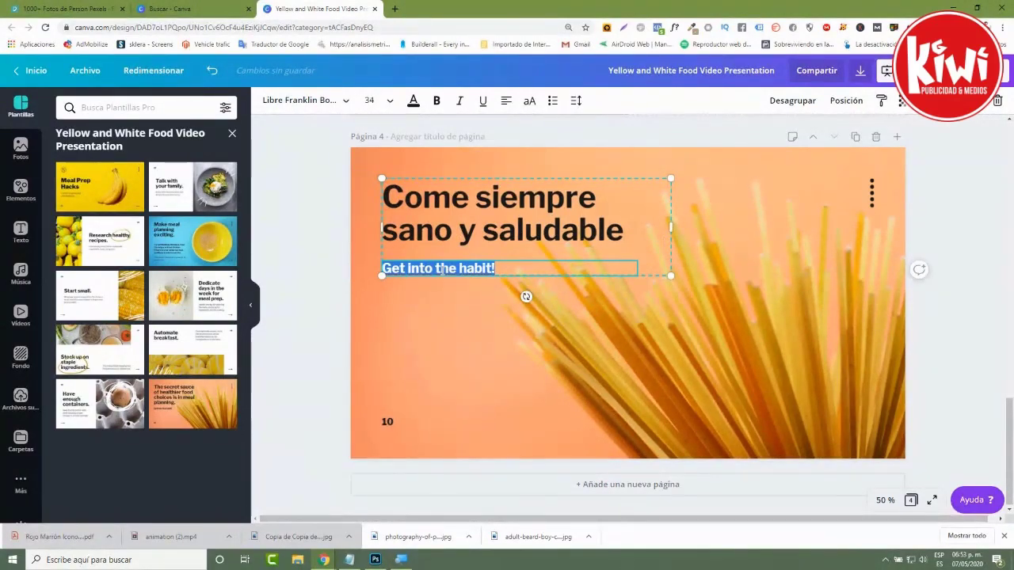
type("hazlo tu puedes")
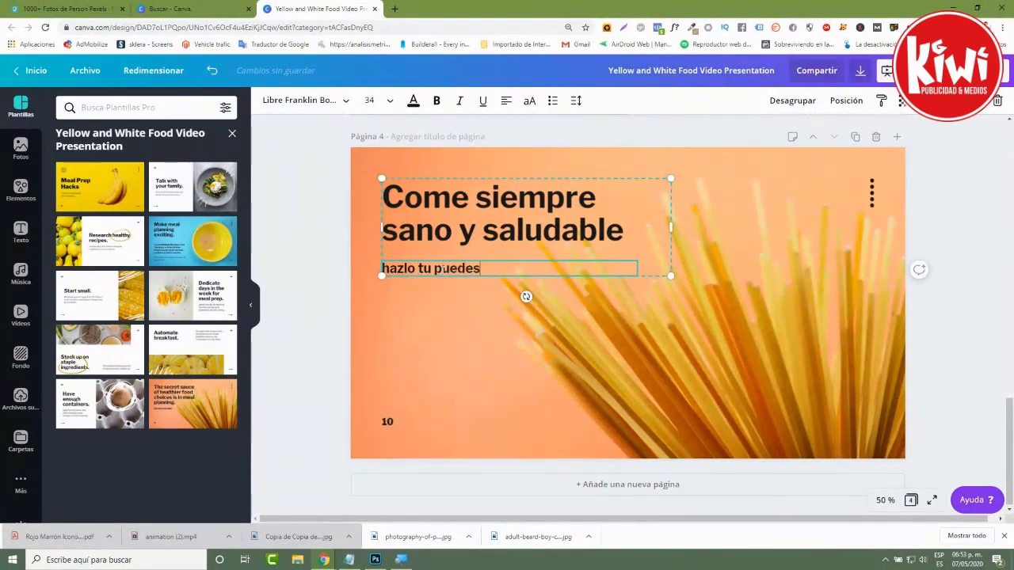
key("Escape")
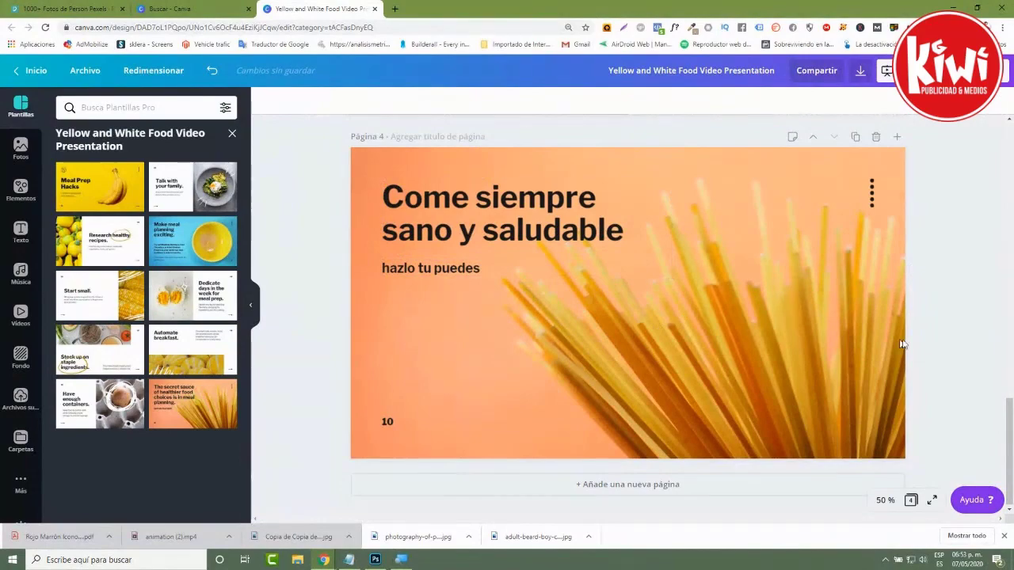
scroll(950, 336, "up", 12)
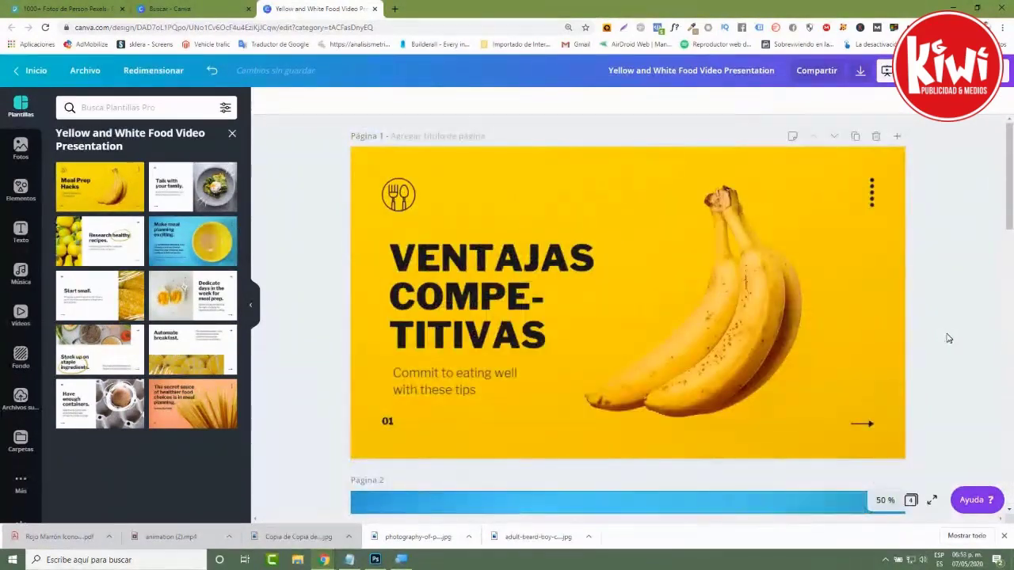
Set the download to JPG format for Página 1 only
scroll(943, 337, "down", 3)
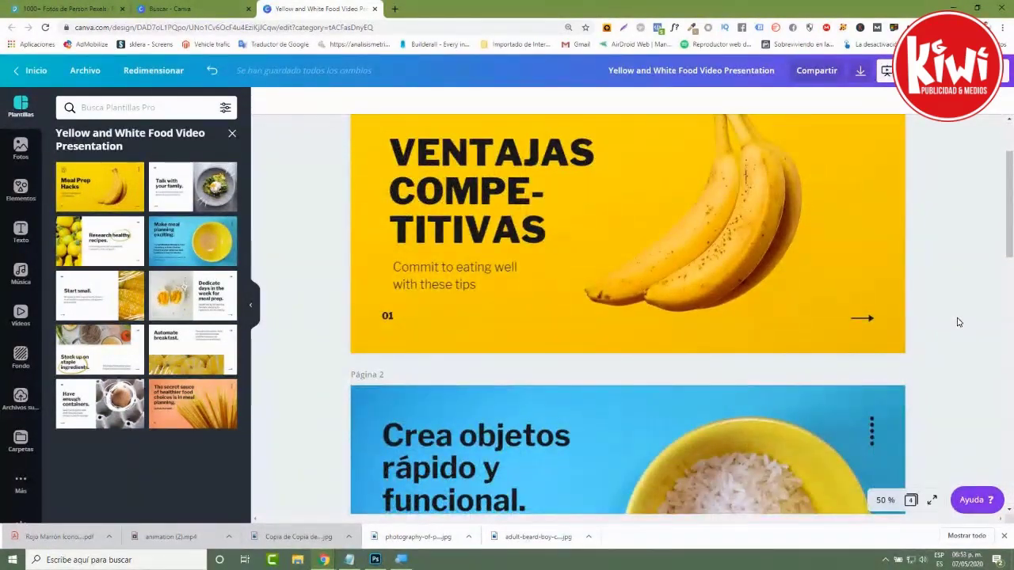
scroll(958, 323, "down", 20)
scroll(974, 367, "up", 7)
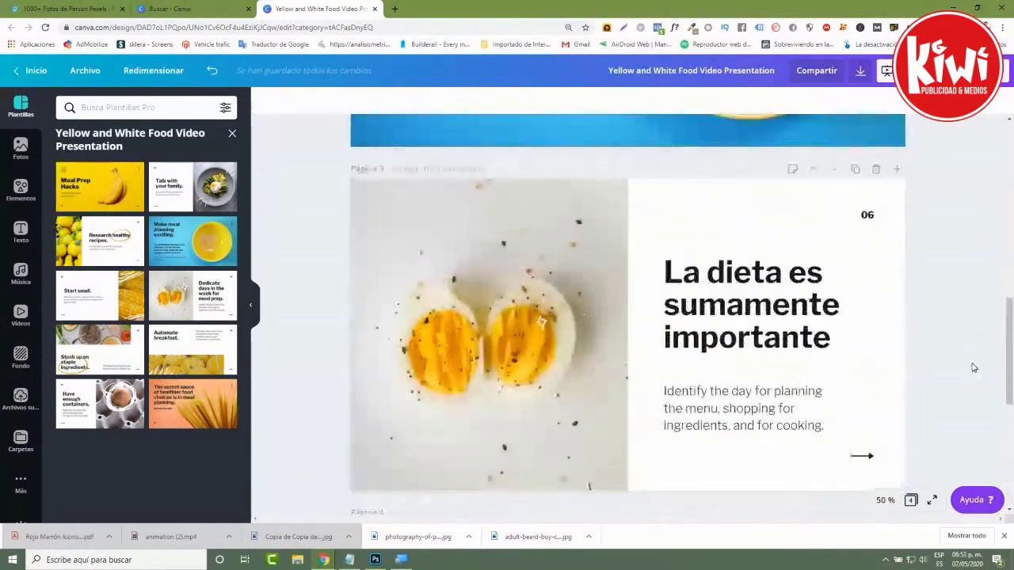
scroll(974, 367, "up", 18)
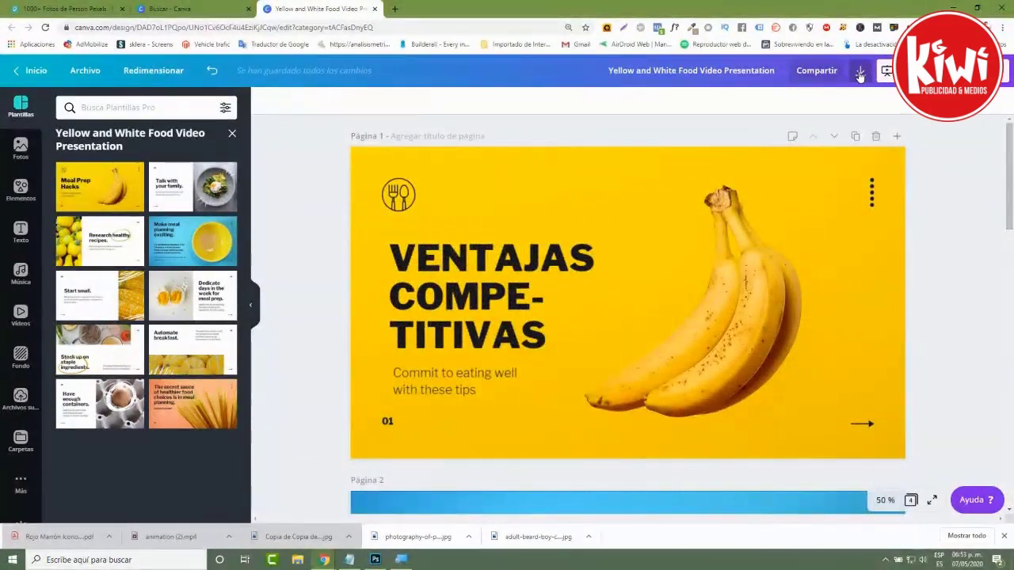
left_click(859, 73)
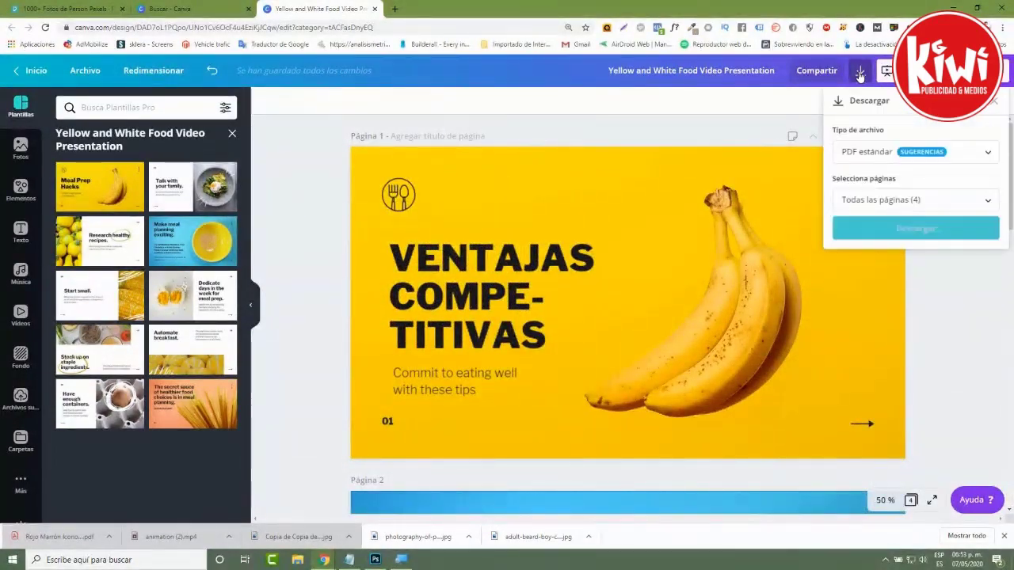
left_click(987, 202)
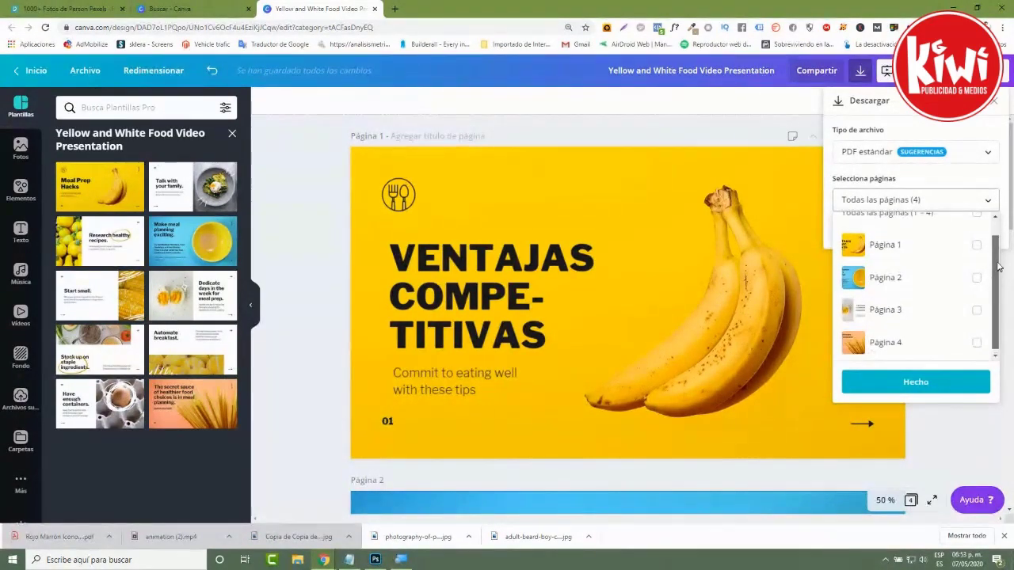
left_click(977, 266)
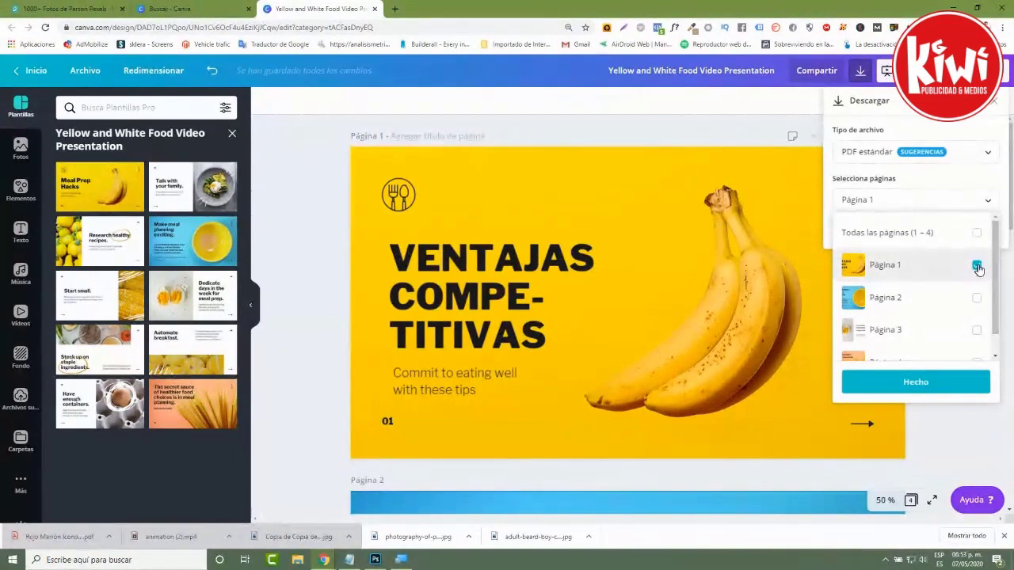
left_click(985, 151)
left_click(984, 151)
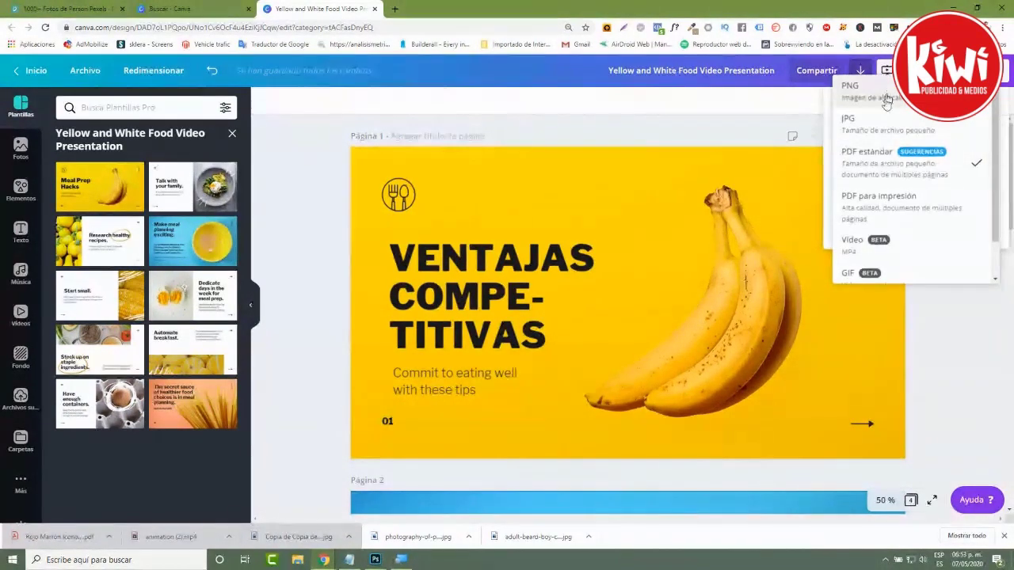
left_click(897, 131)
left_click(990, 279)
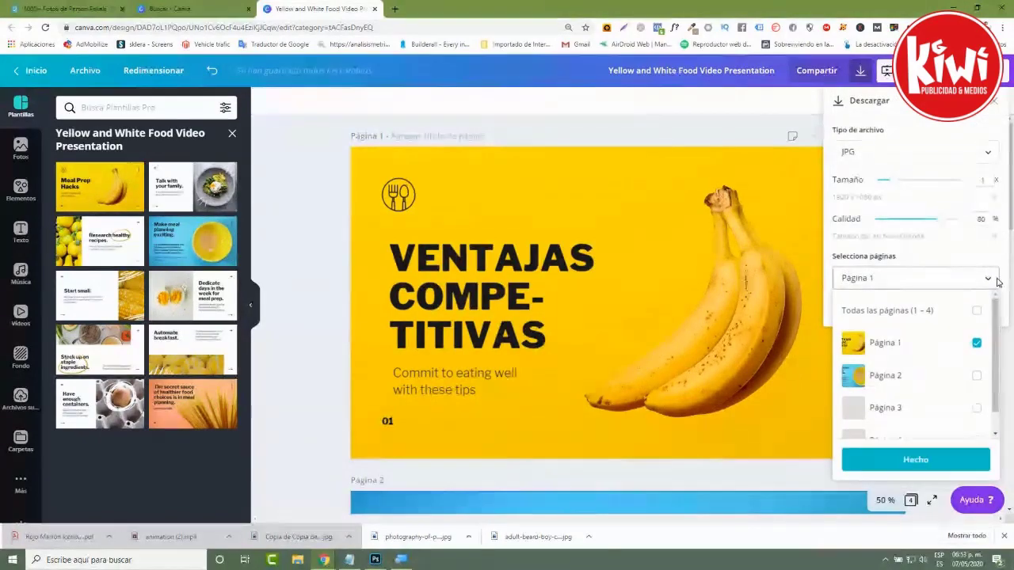
left_click(931, 245)
Download 'Yellow and White Food Video Presentation.jpg', view it in Photos, then close it
left_click(918, 308)
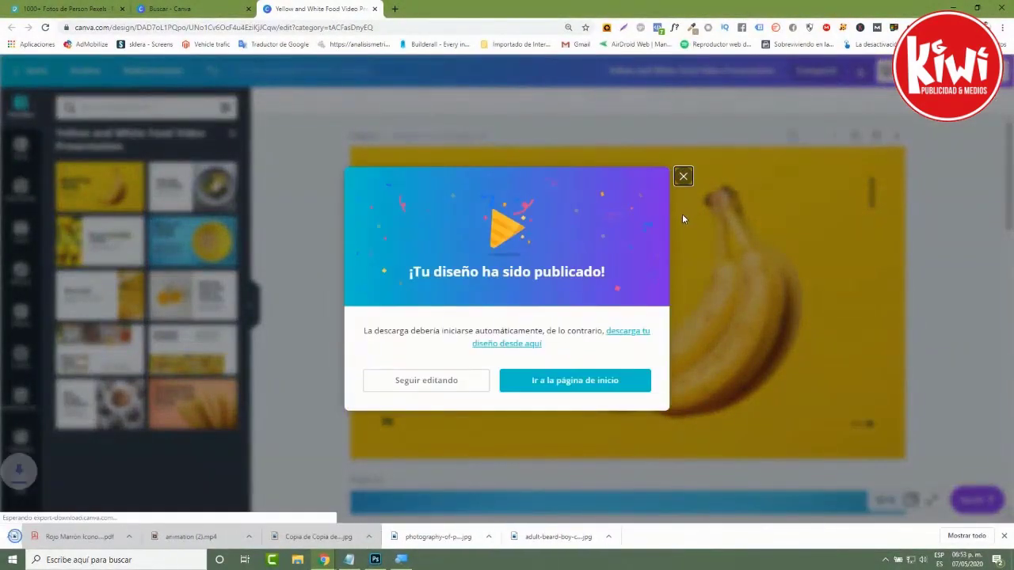
left_click(681, 175)
left_click(72, 538)
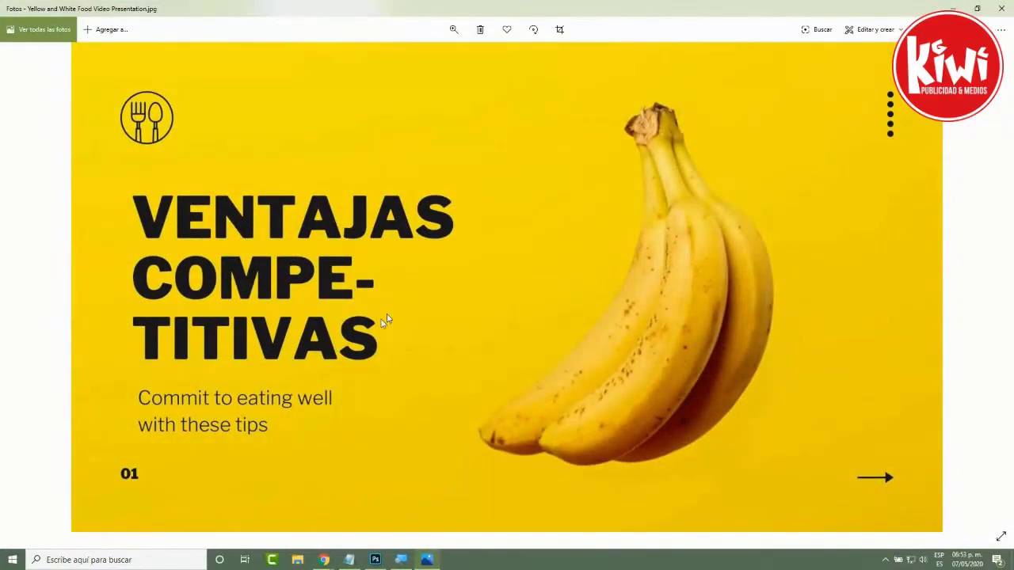
left_click(1000, 9)
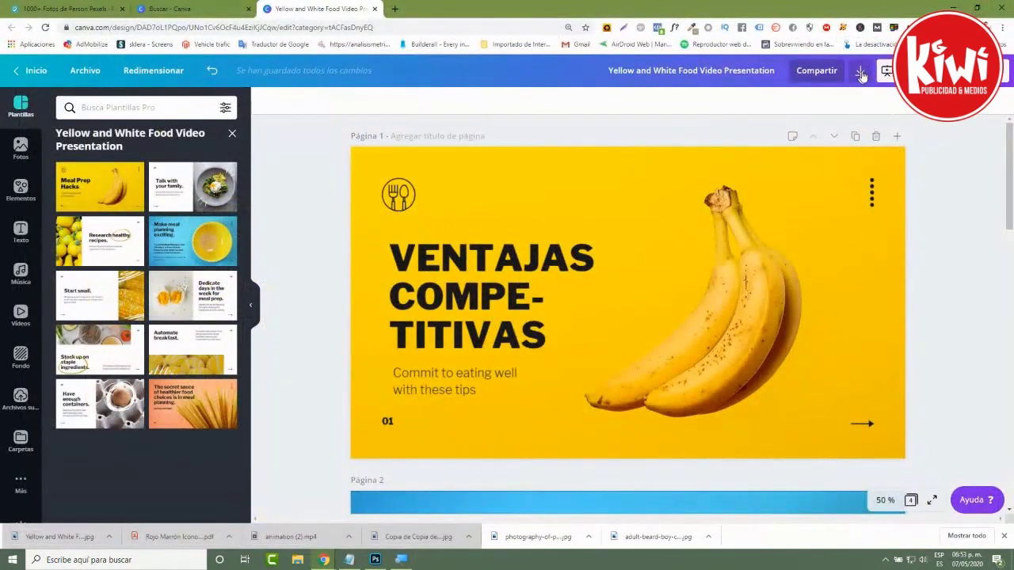
Look over the download file types without changing them, then show the more-options sharing menu
left_click(863, 71)
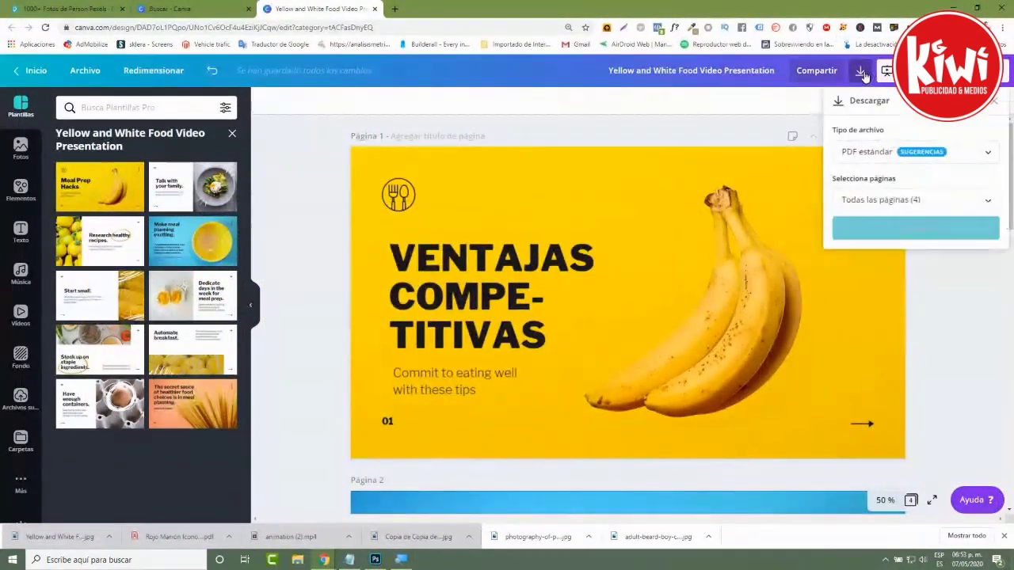
left_click(987, 151)
scroll(995, 234, "down", 1)
scroll(995, 233, "down", 1)
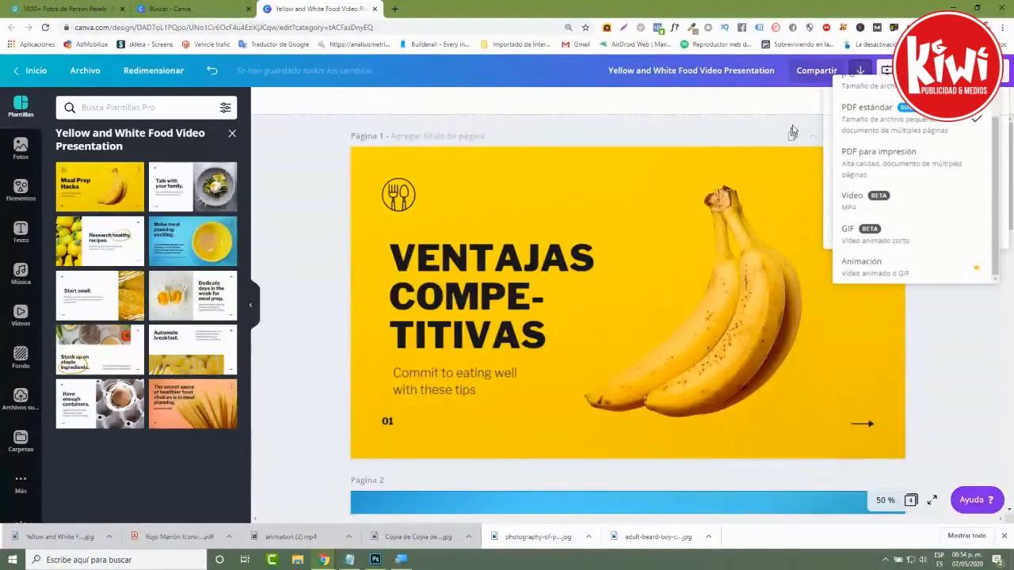
left_click(951, 390)
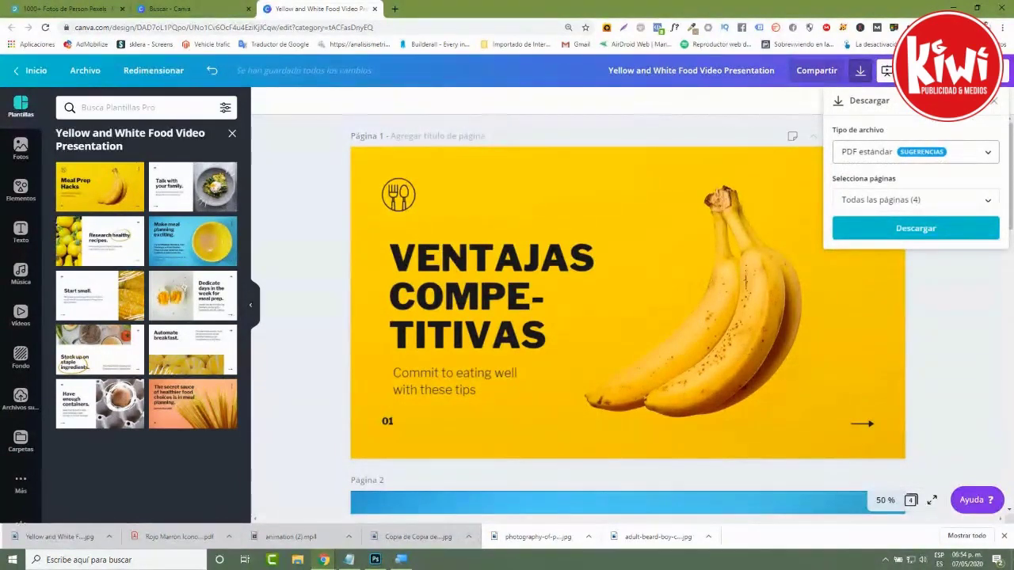
left_click(1003, 73)
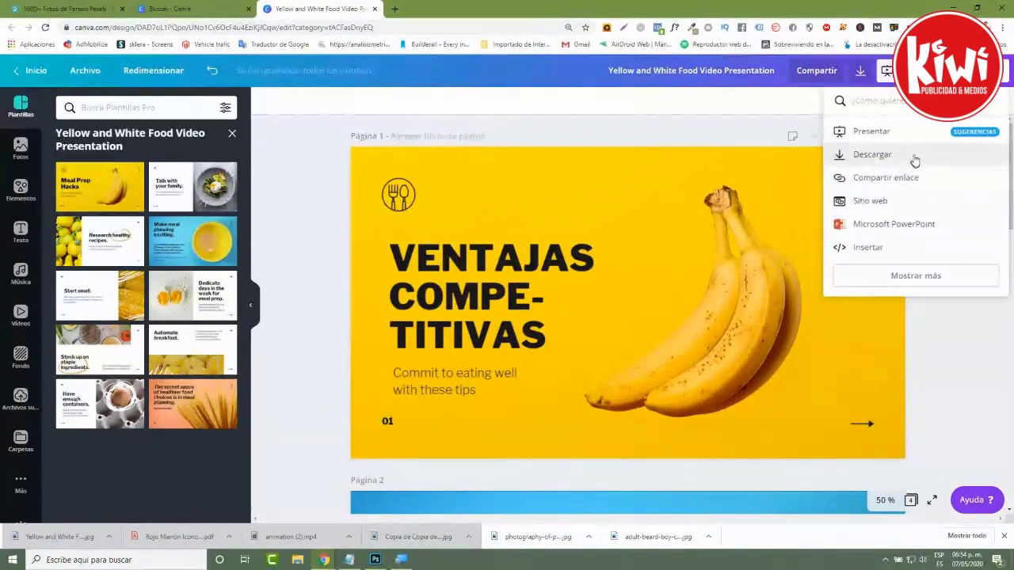
Download all four pages as a Microsoft PowerPoint file and open the pptx
left_click(868, 227)
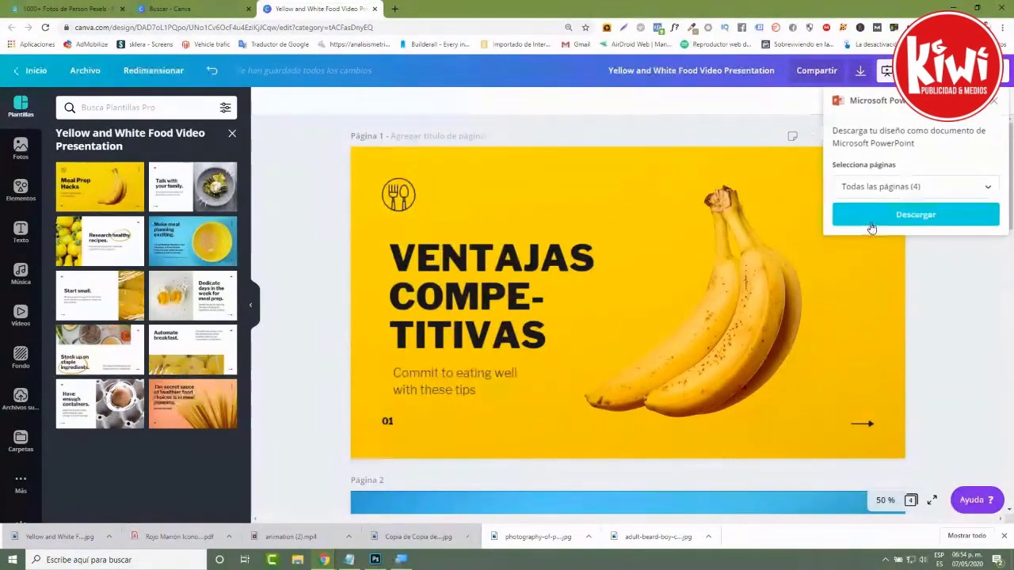
left_click(983, 194)
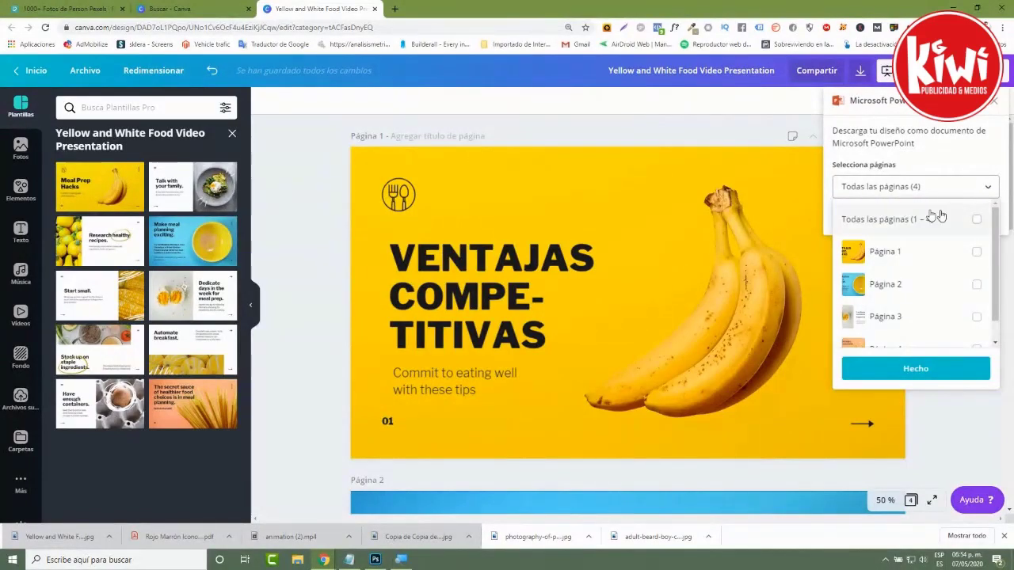
left_click(976, 220)
left_click(919, 369)
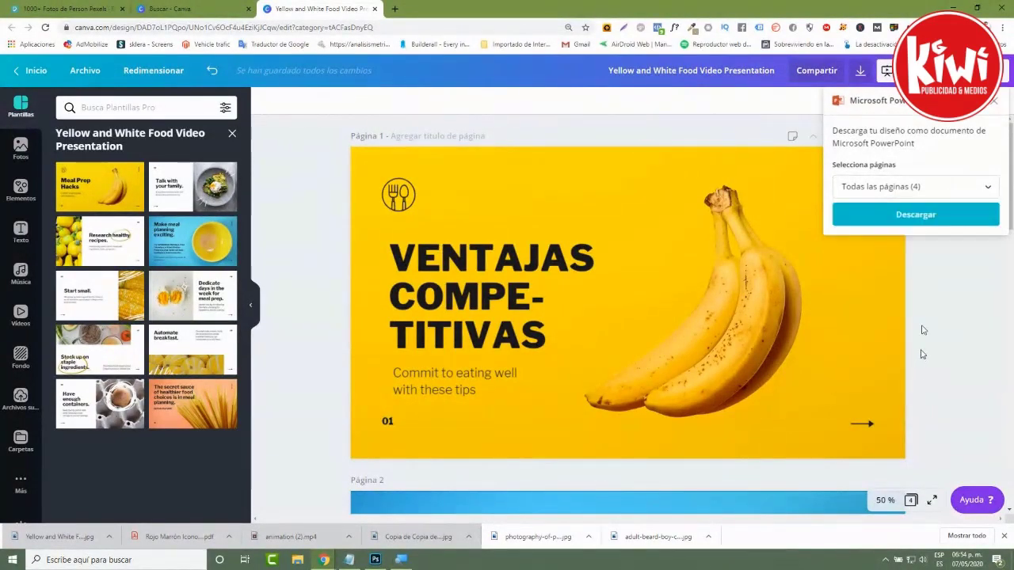
left_click(916, 219)
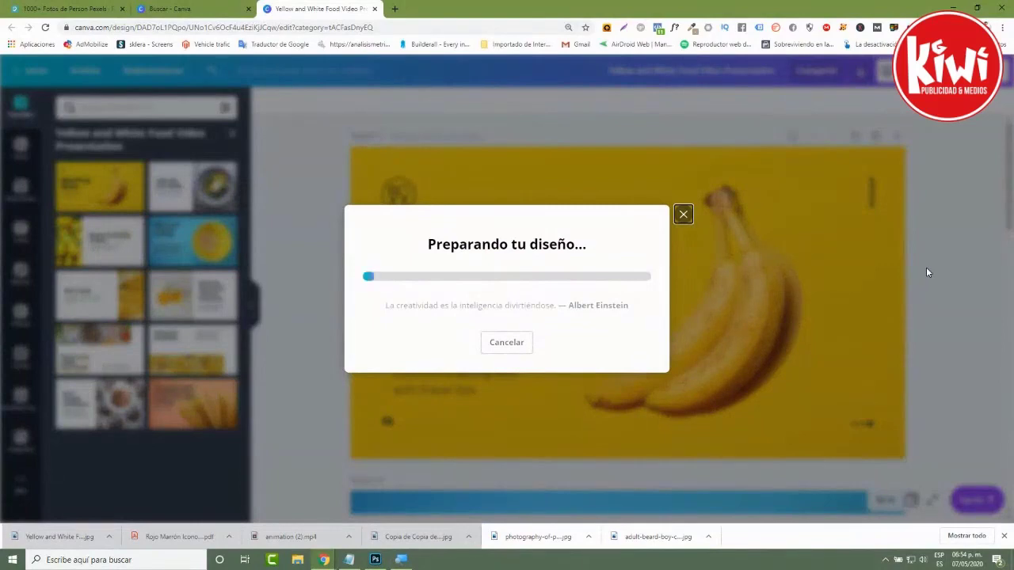
left_click(69, 541)
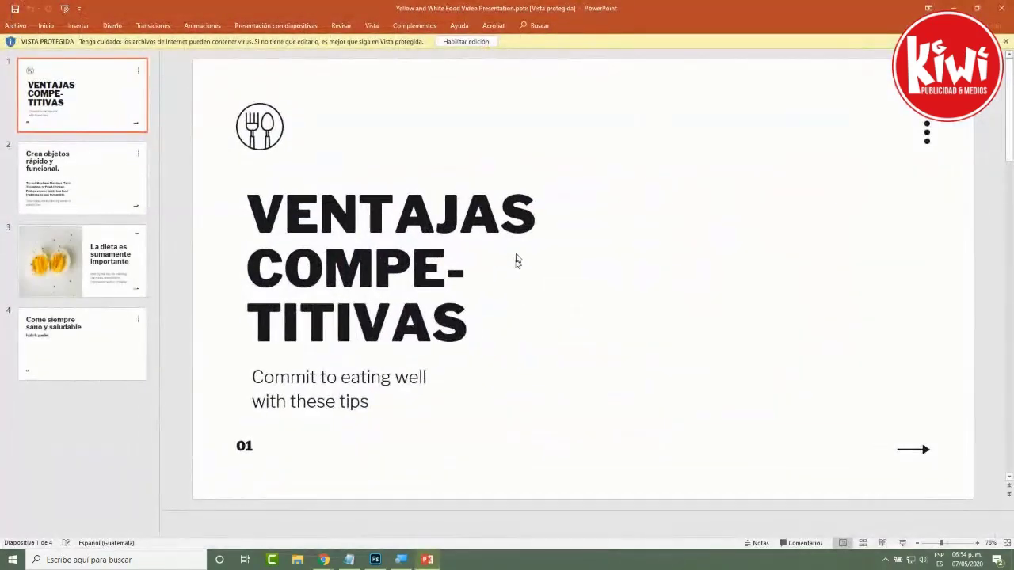
Enable editing in PowerPoint, dismiss the Camtasia add-in notice, and return to the Canva editor
left_click(475, 42)
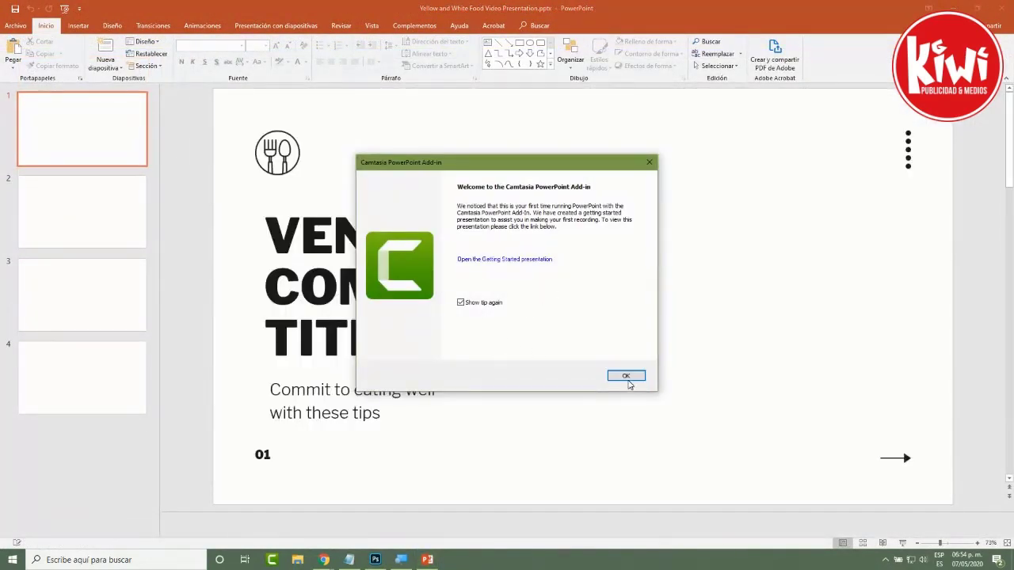
left_click(626, 376)
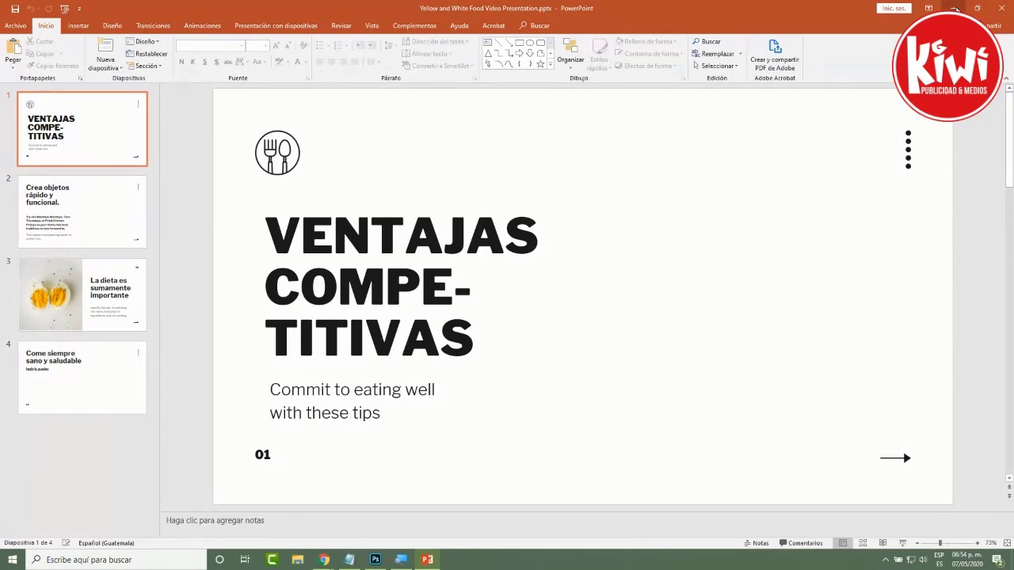
left_click(955, 8)
left_click(681, 174)
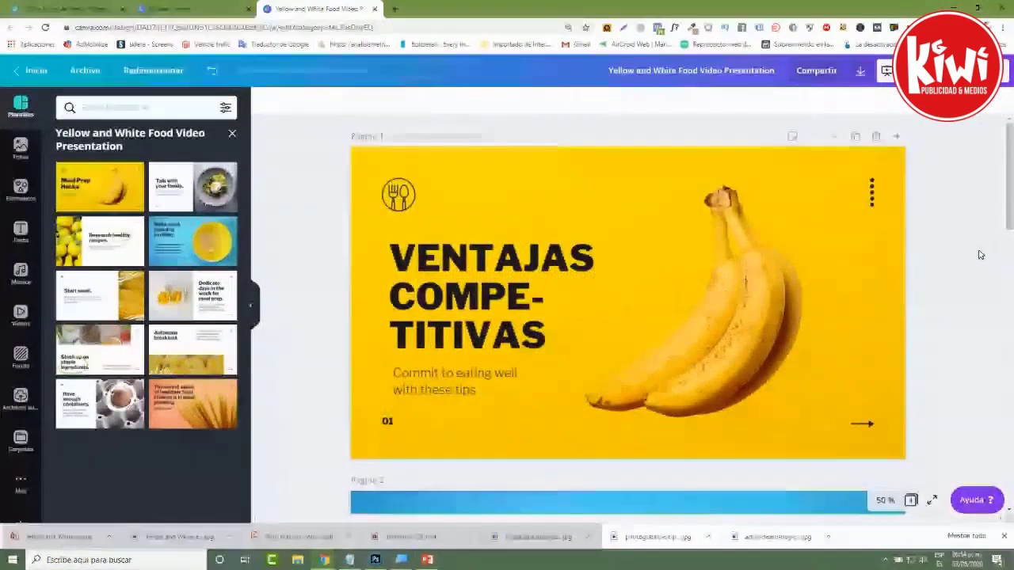
Copy the design's Compartir enlace view link and open a new Chrome tab
left_click(994, 70)
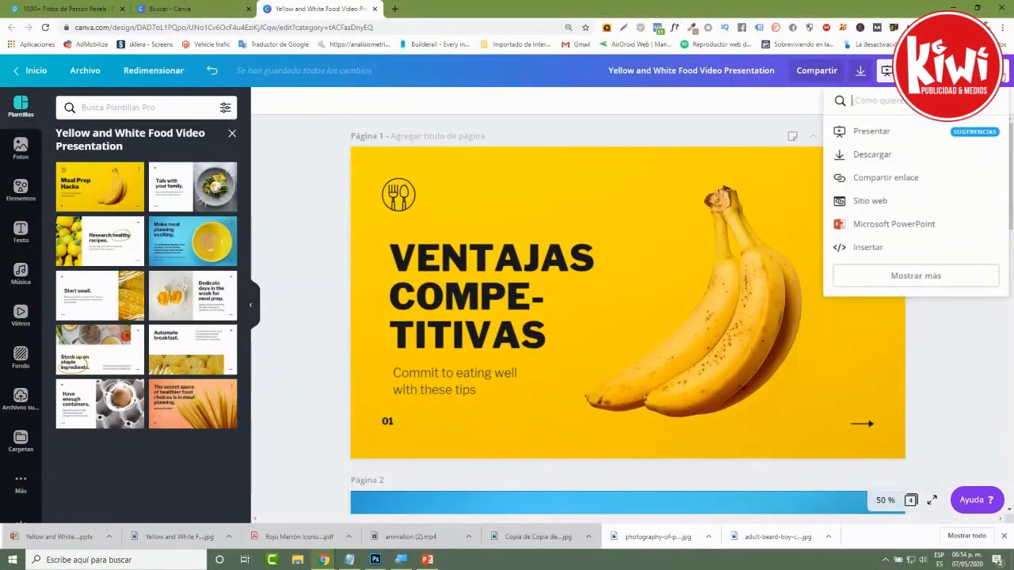
left_click(884, 182)
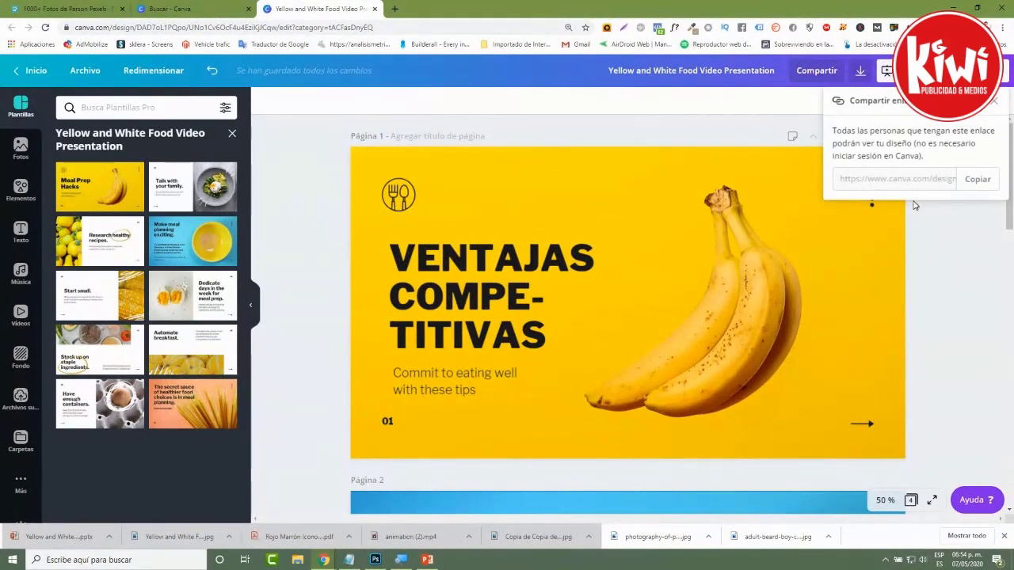
left_click(977, 181)
left_click(395, 8)
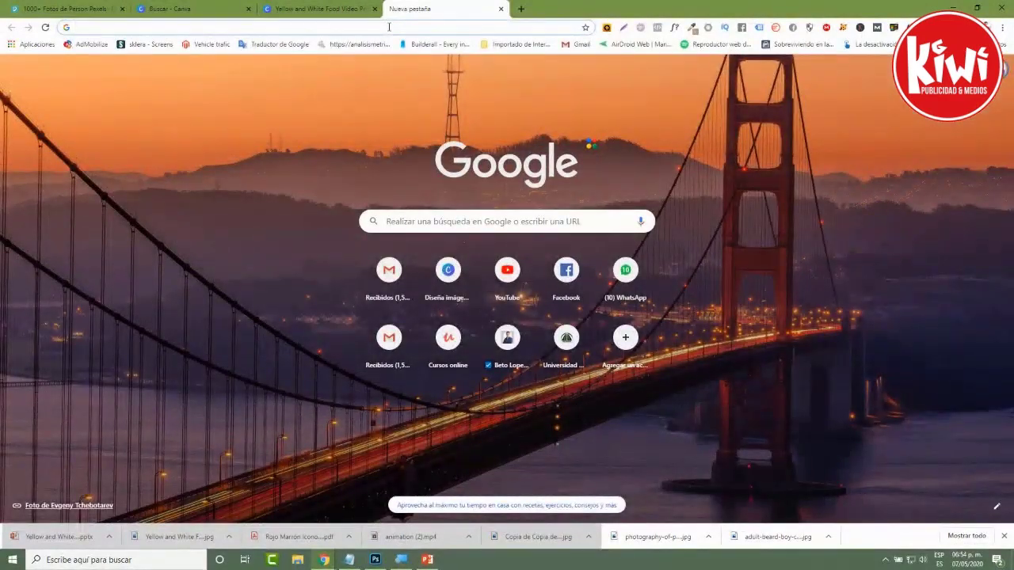
Load the pasted share link and step forward through all four slides and back to the first
key("ctrl+v")
key("Return")
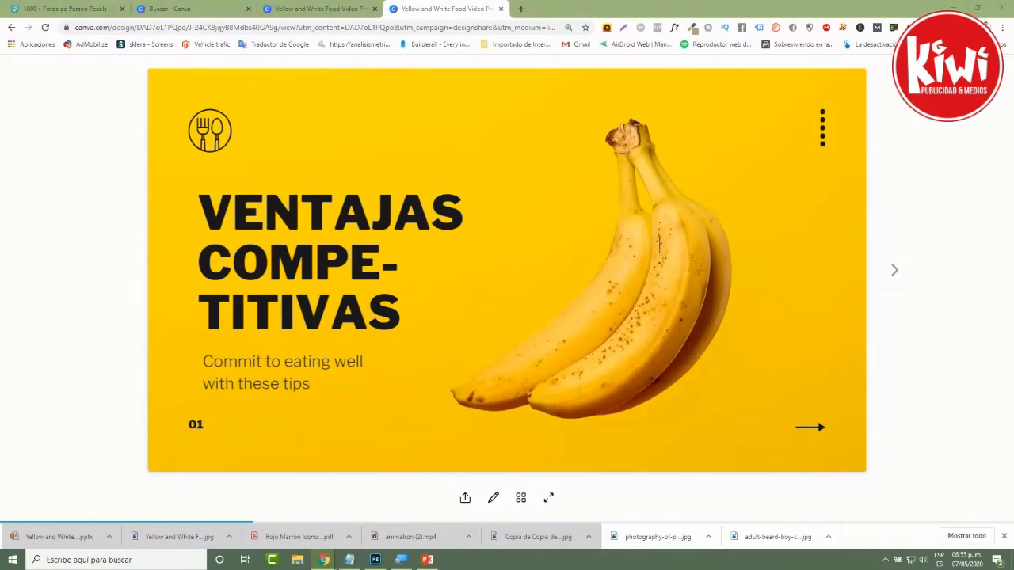
left_click(891, 276)
left_click(892, 272)
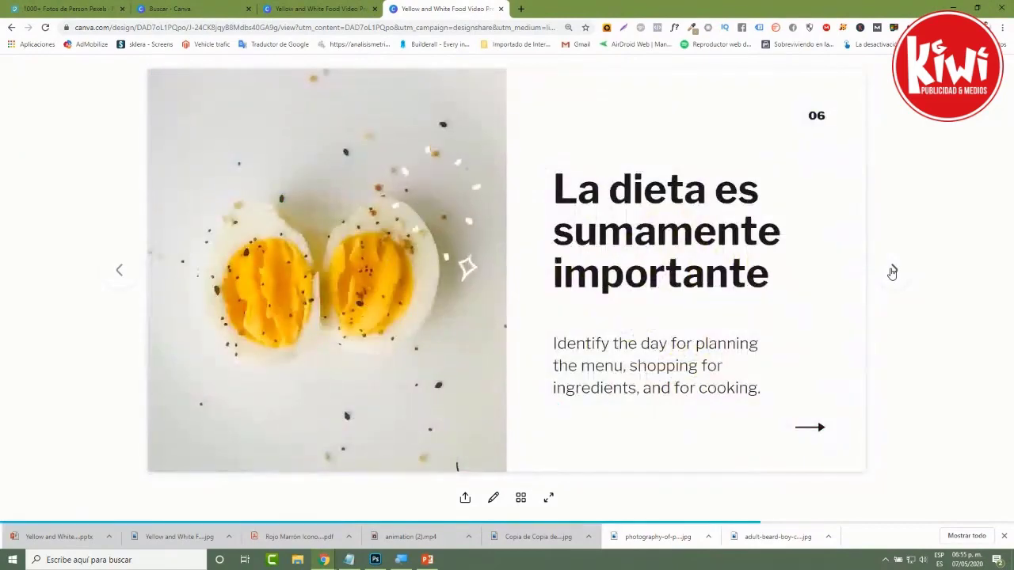
left_click(892, 273)
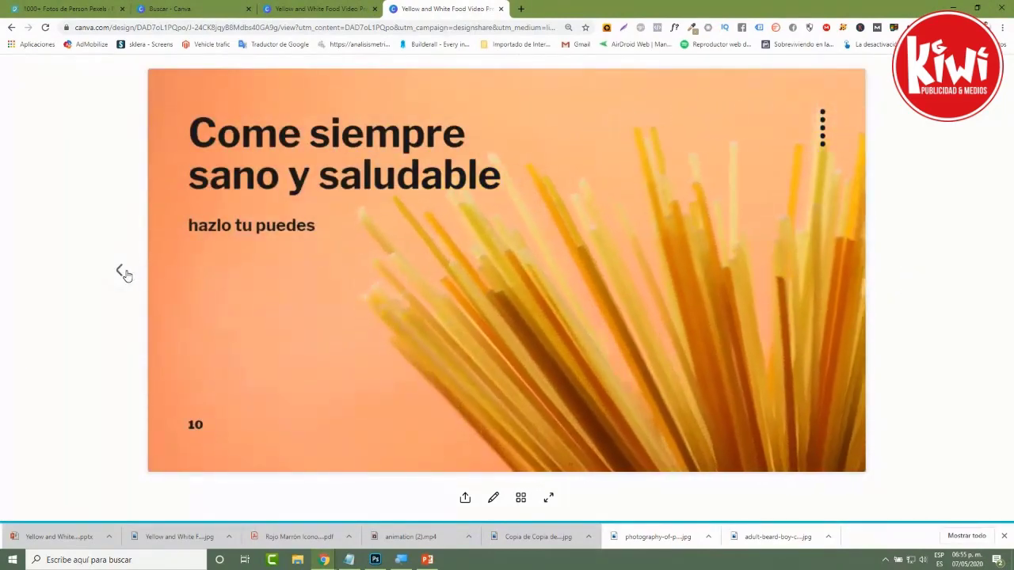
left_click(123, 273)
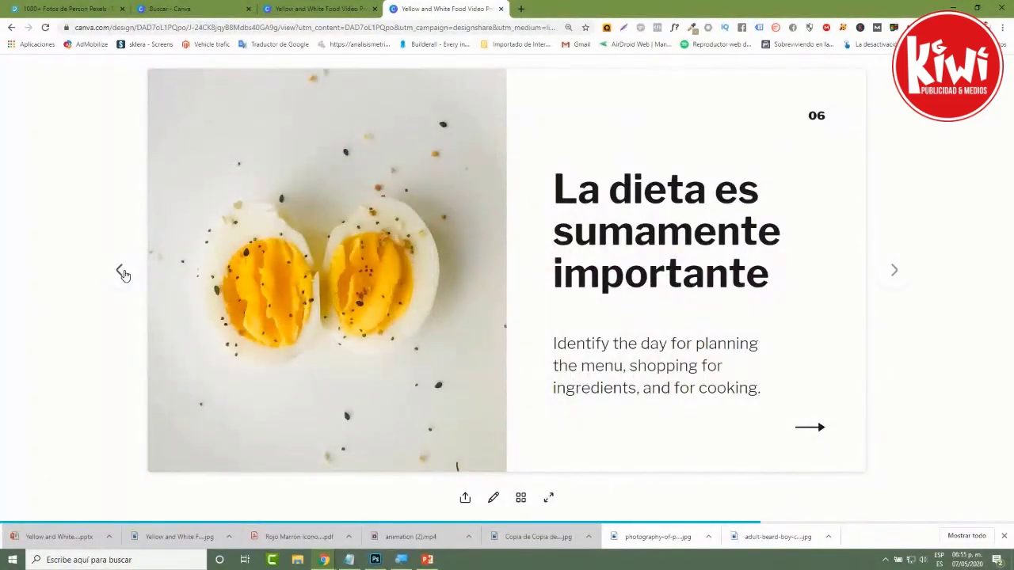
left_click(122, 274)
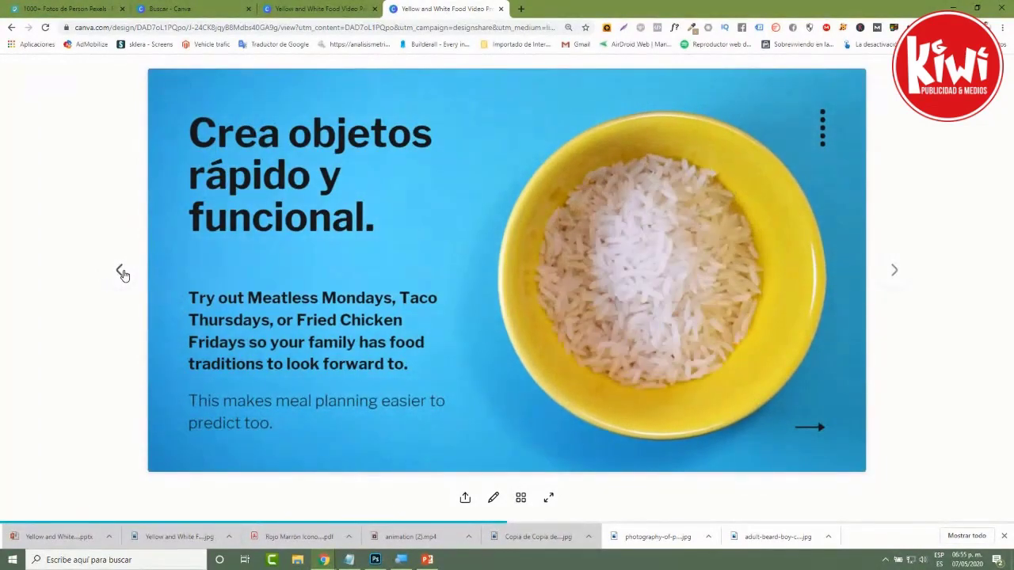
left_click(123, 273)
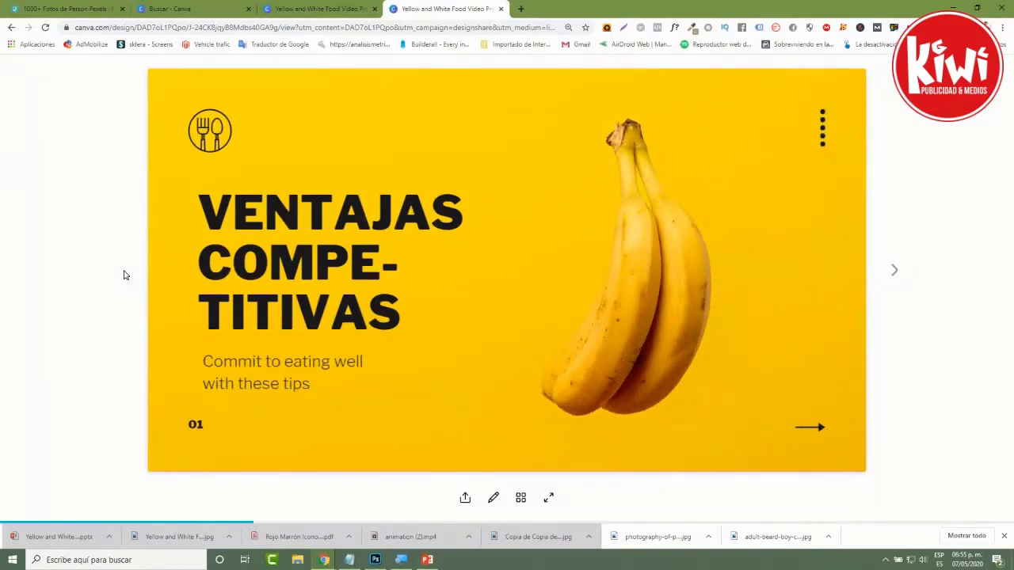
Play the four slides full screen, then close the shared viewer and editor tabs
left_click(548, 498)
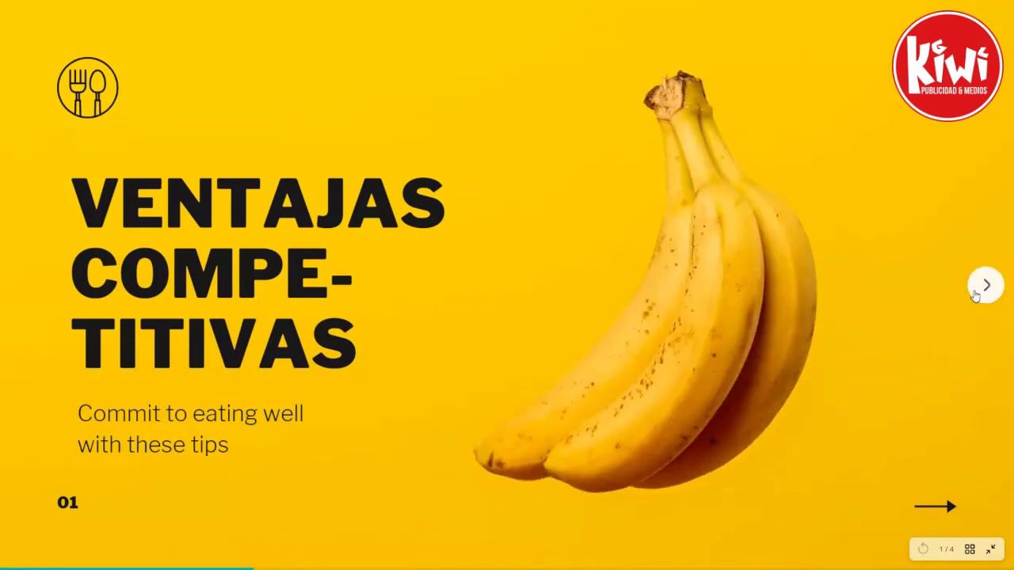
left_click(977, 290)
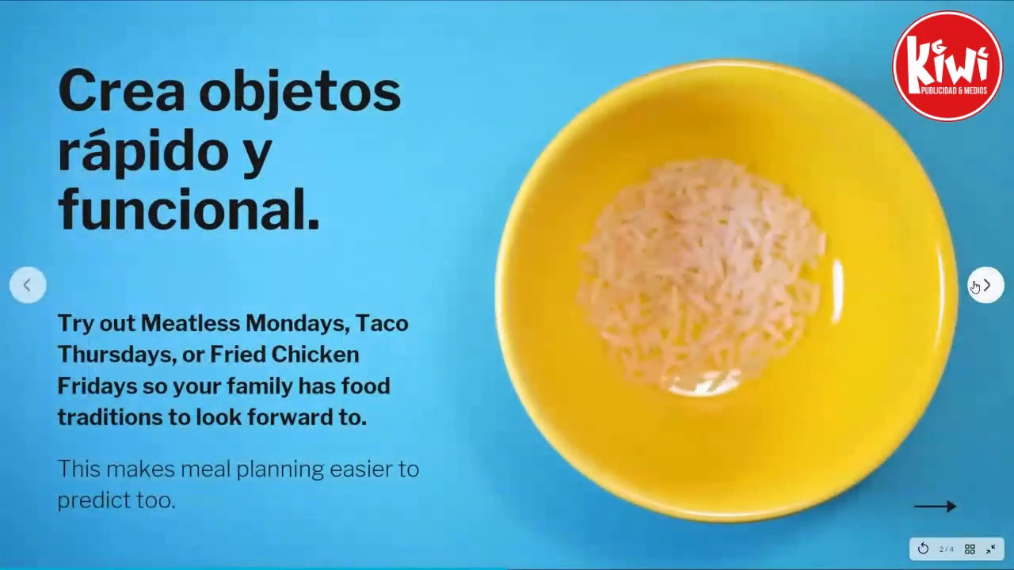
left_click(982, 287)
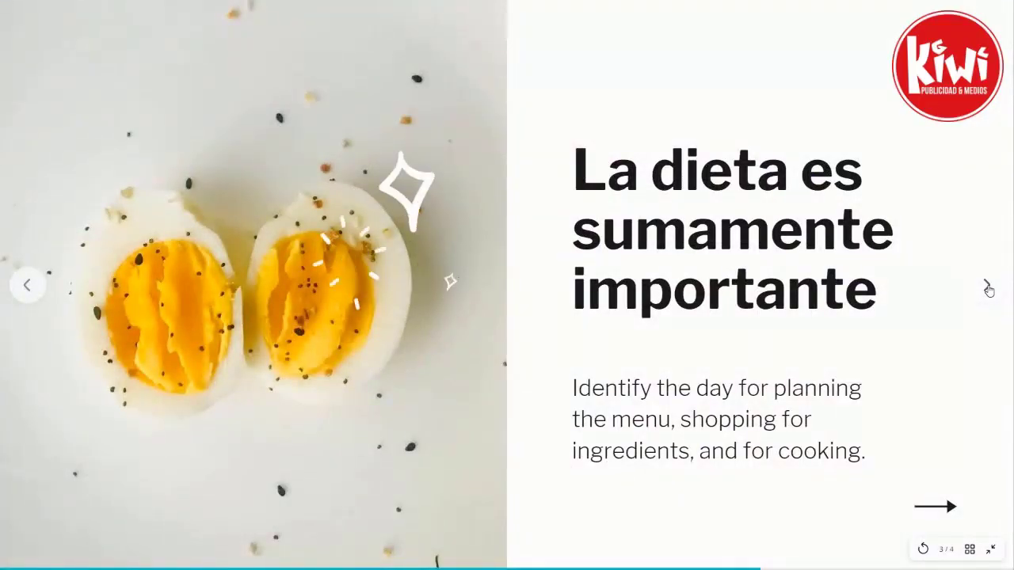
left_click(987, 286)
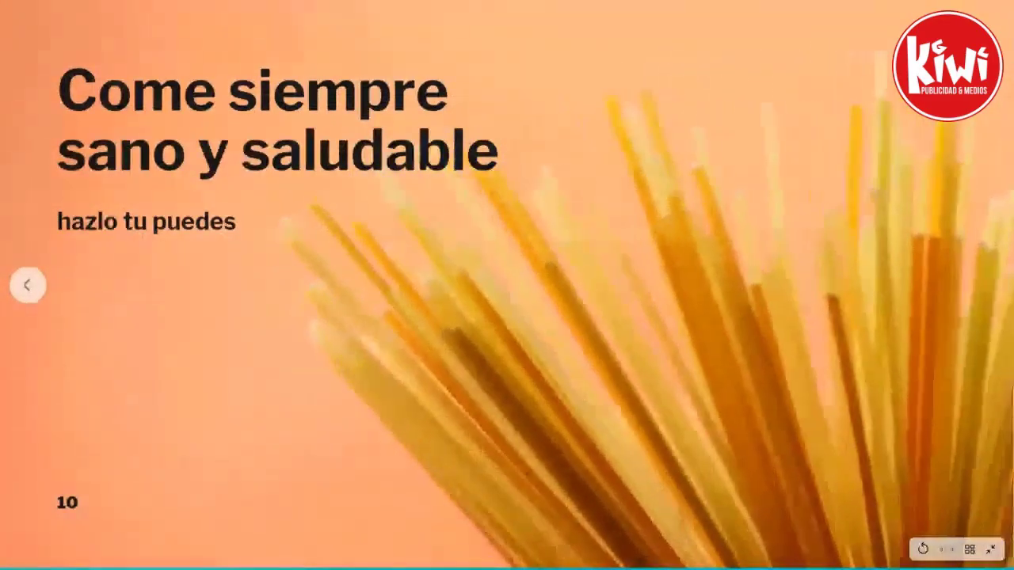
key("Escape")
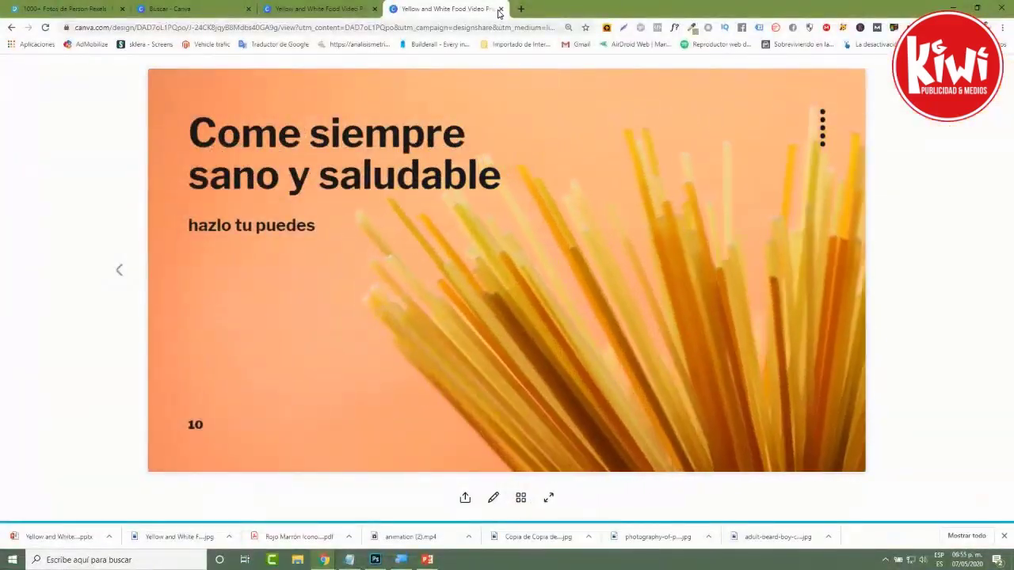
left_click(501, 8)
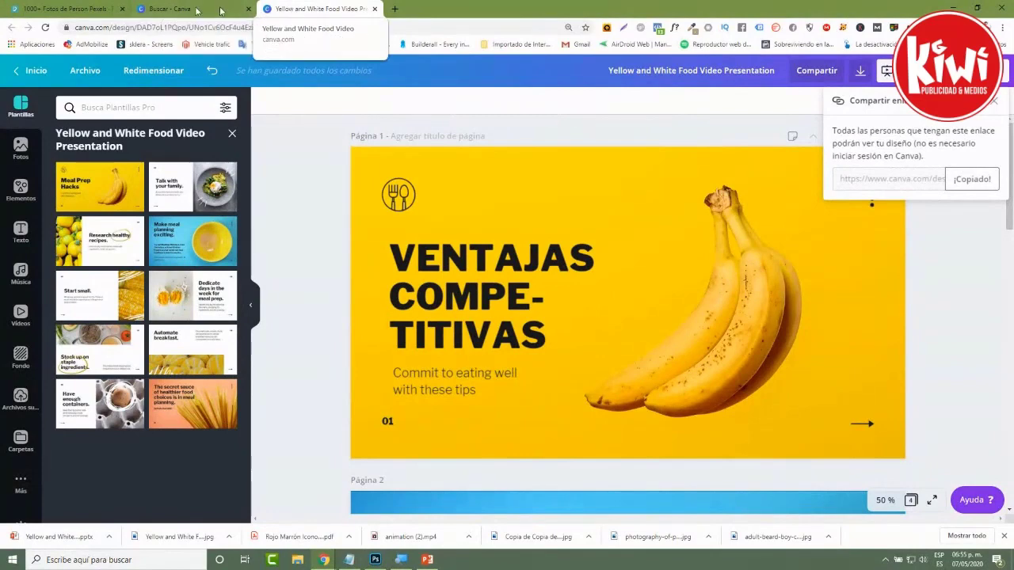
left_click(375, 10)
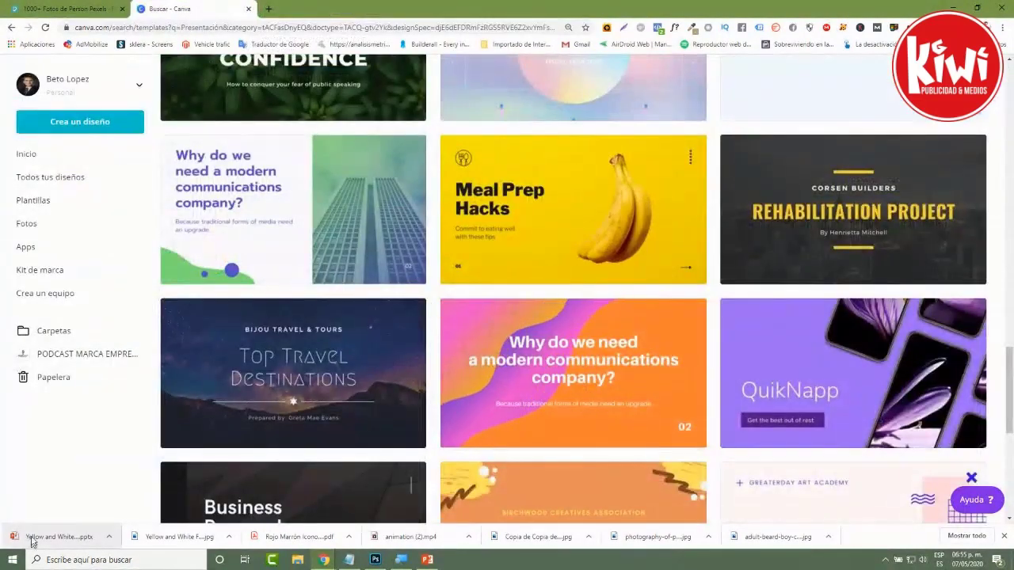
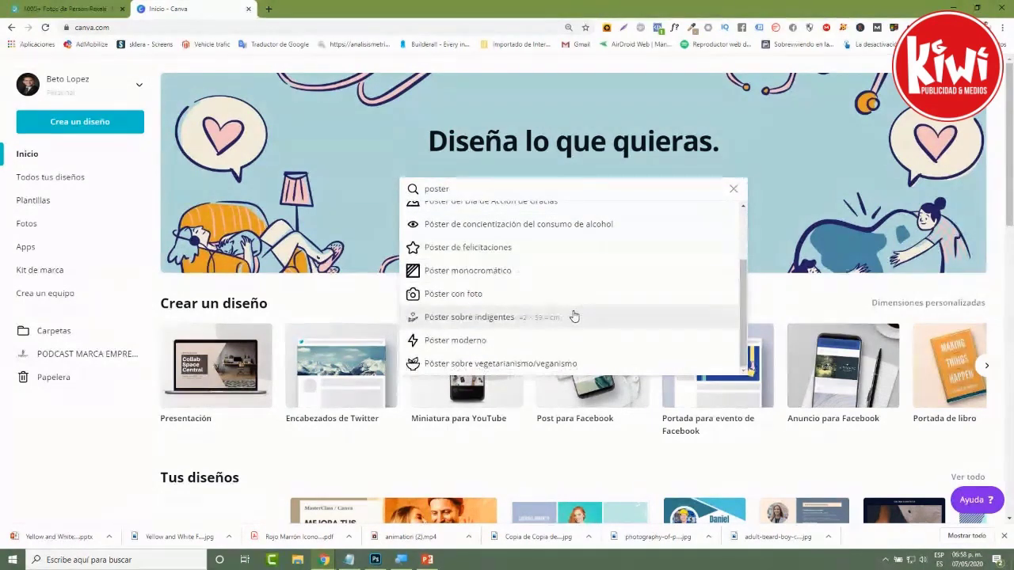
Choose the 'Póster' suggestion to show the poster template results
scroll(582, 327, "down", 1)
scroll(572, 321, "up", 1)
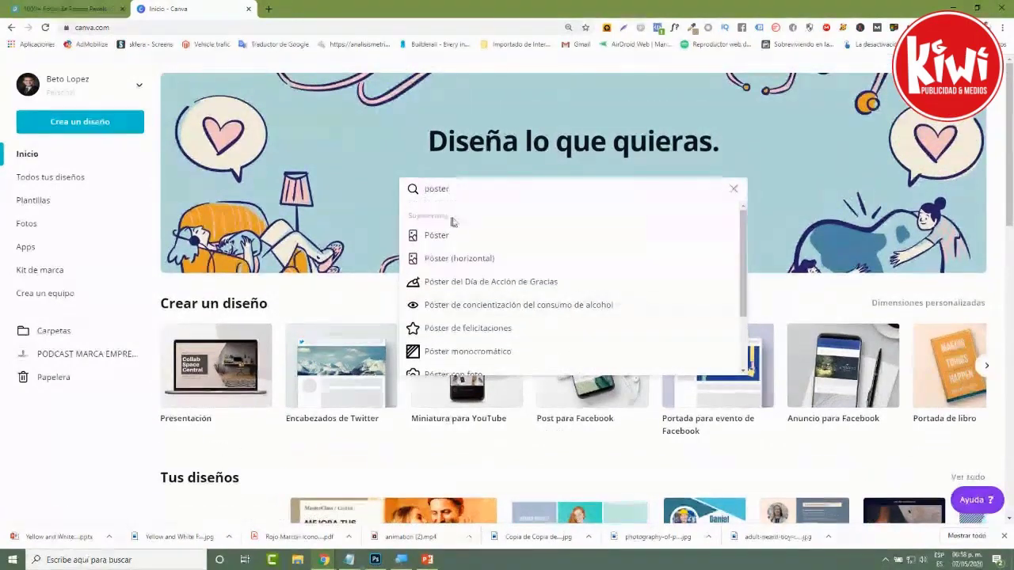
left_click(479, 237)
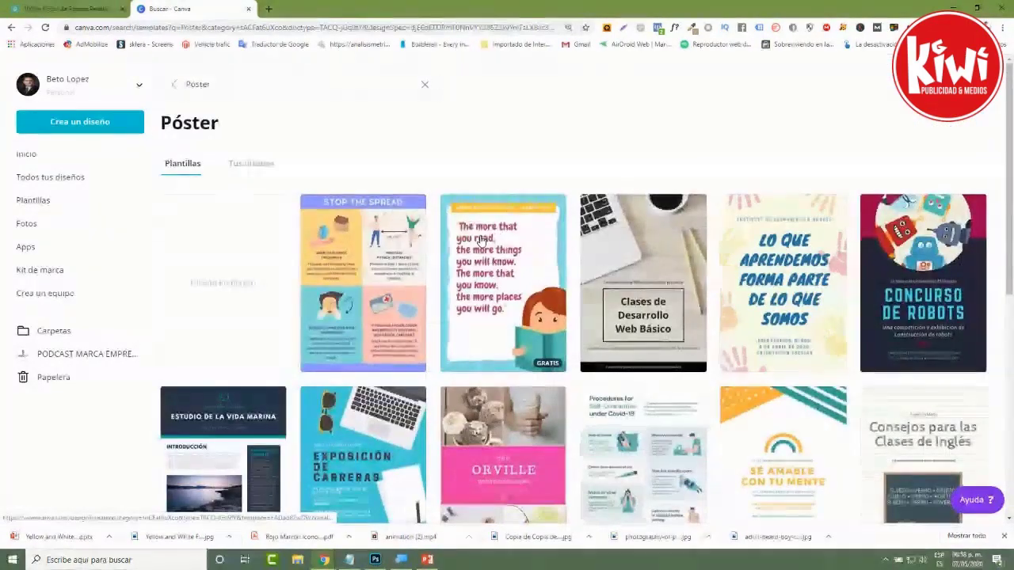
Browse the poster templates and open the orange and navy '¿Quieres hablar?' Equipo de Debate template
scroll(566, 389, "down", 4)
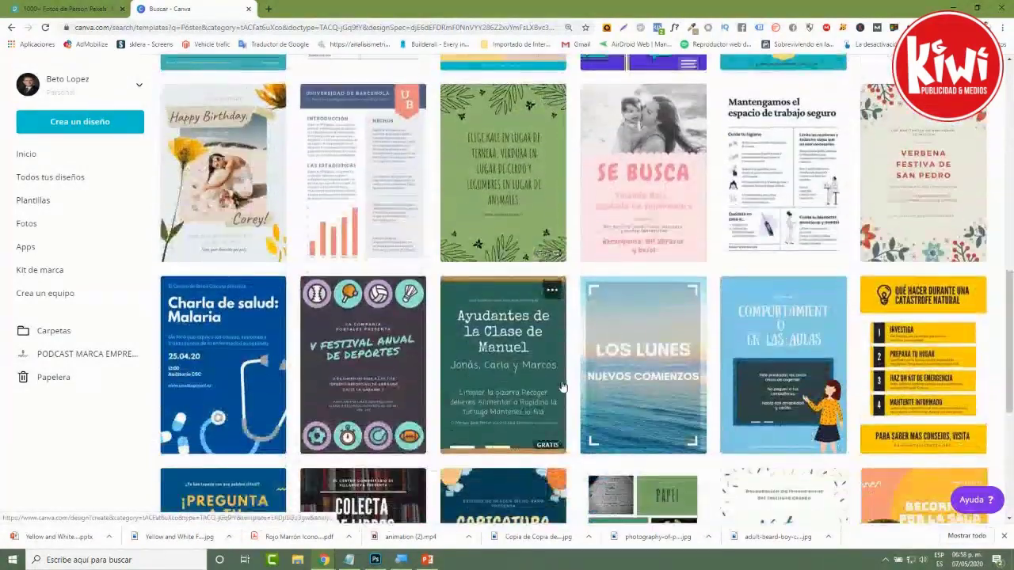
scroll(563, 387, "down", 2)
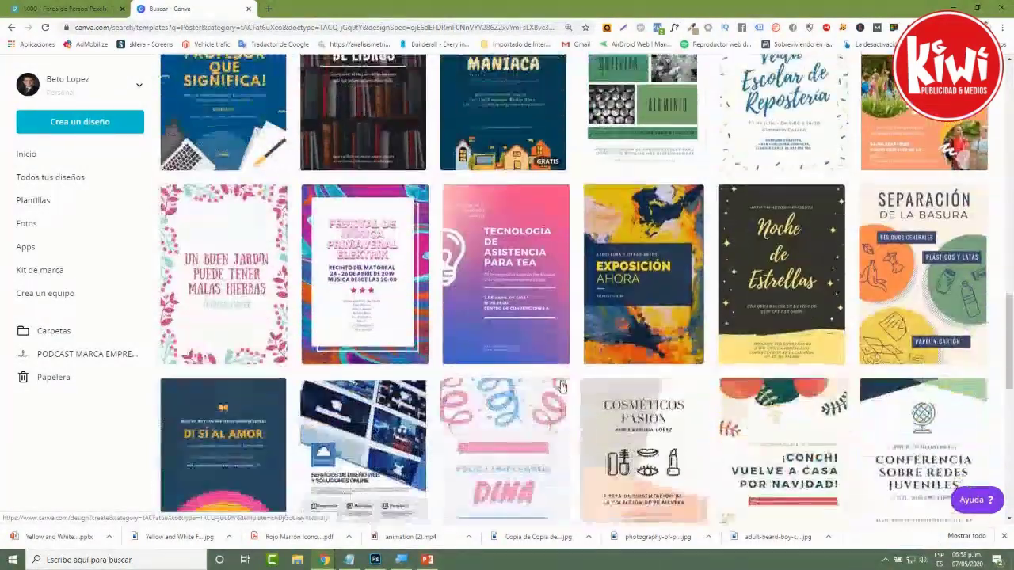
scroll(561, 387, "down", 2)
scroll(569, 382, "down", 2)
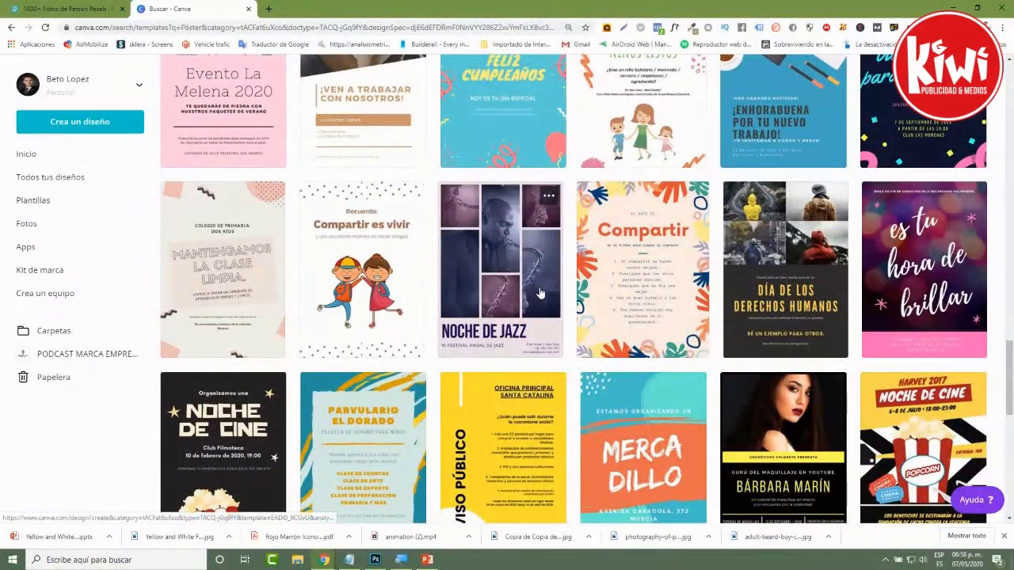
scroll(554, 317, "down", 1)
scroll(558, 323, "down", 3)
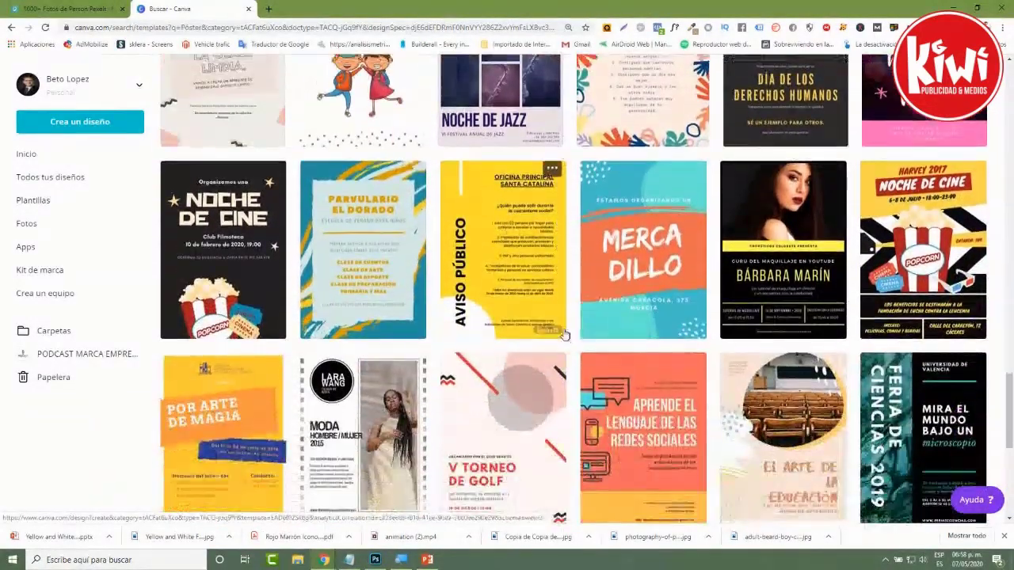
scroll(563, 334, "up", 1)
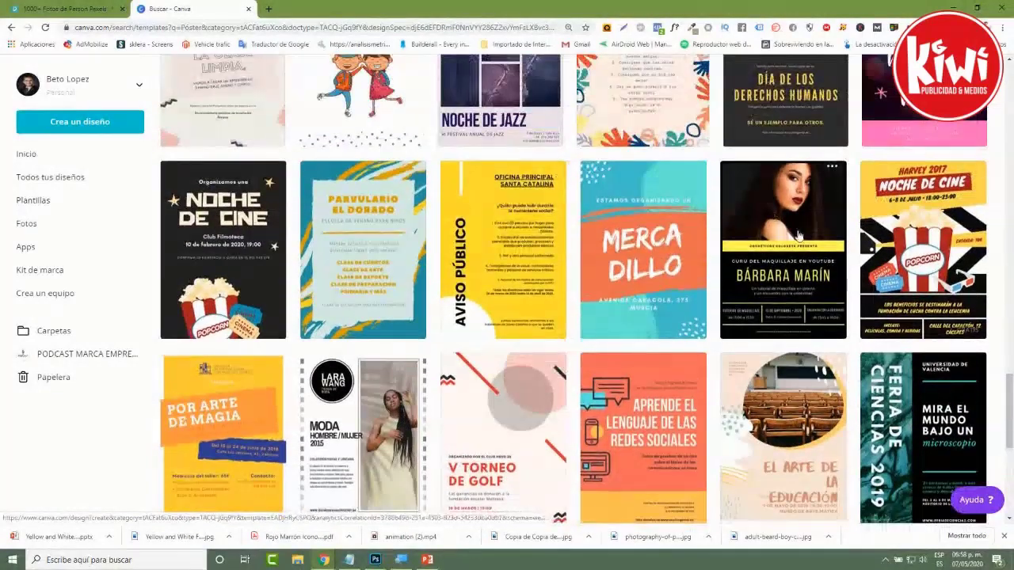
scroll(768, 337, "down", 2)
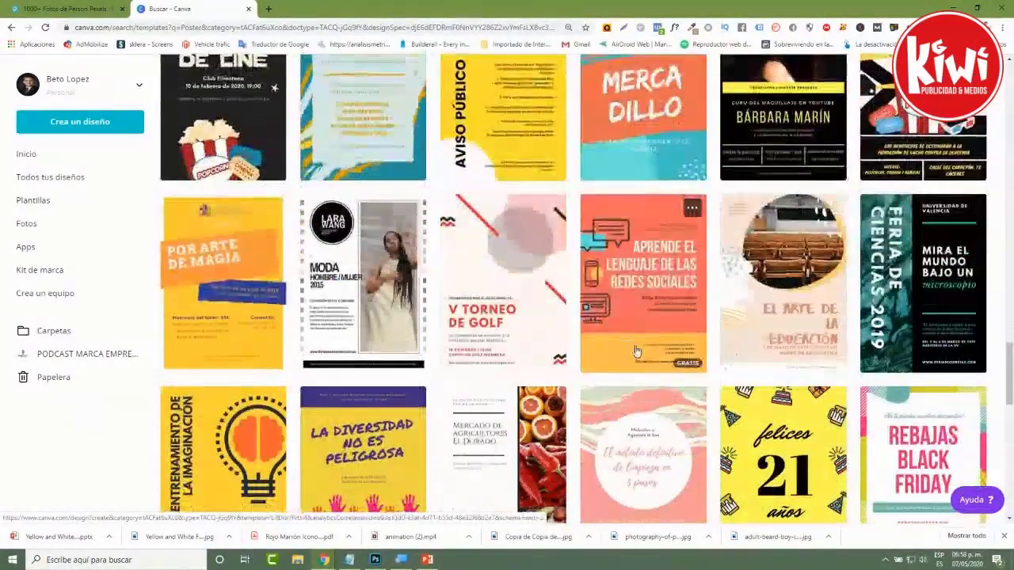
scroll(576, 361, "down", 4)
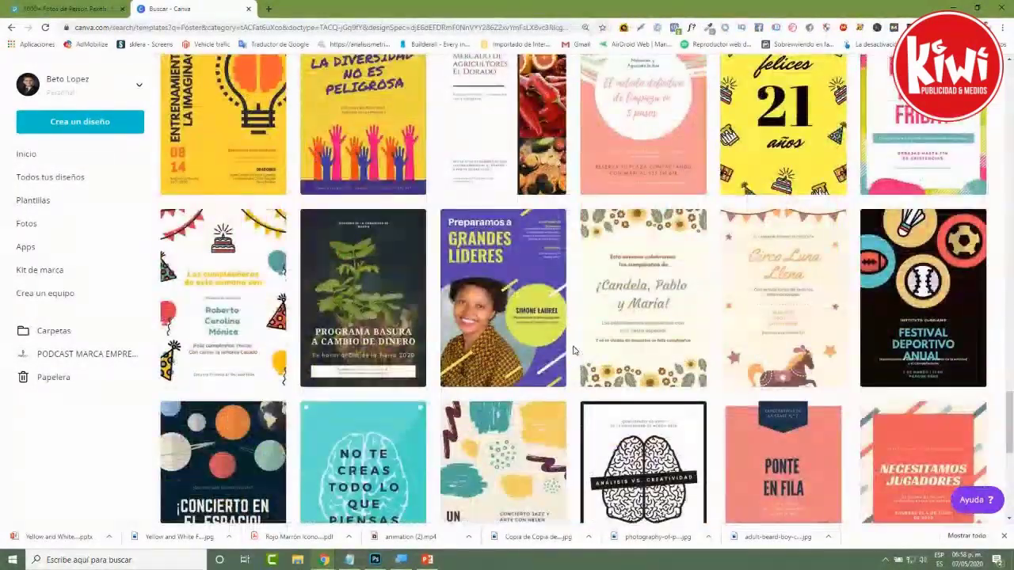
scroll(576, 361, "down", 1)
scroll(539, 332, "up", 1)
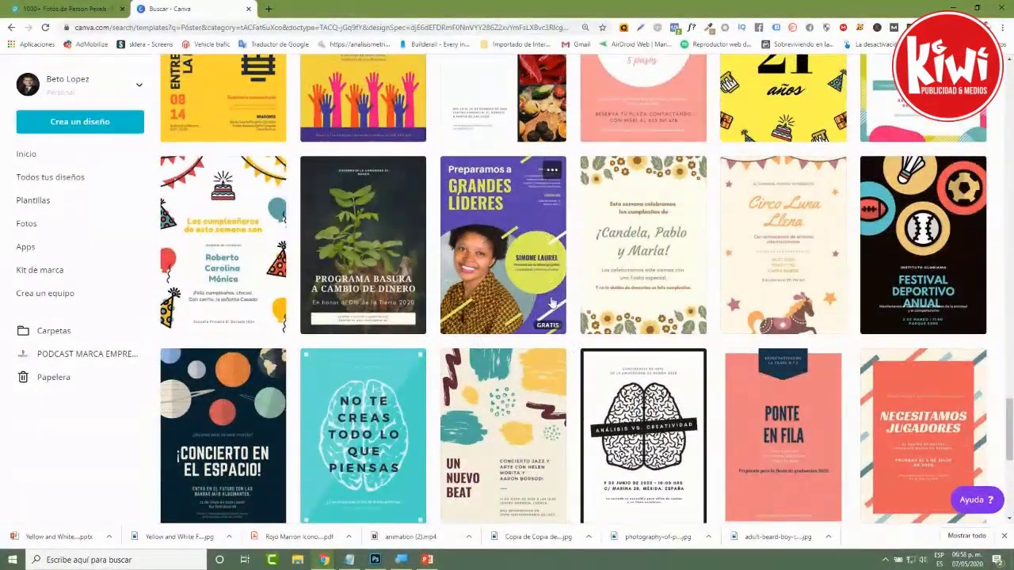
scroll(570, 348, "down", 3)
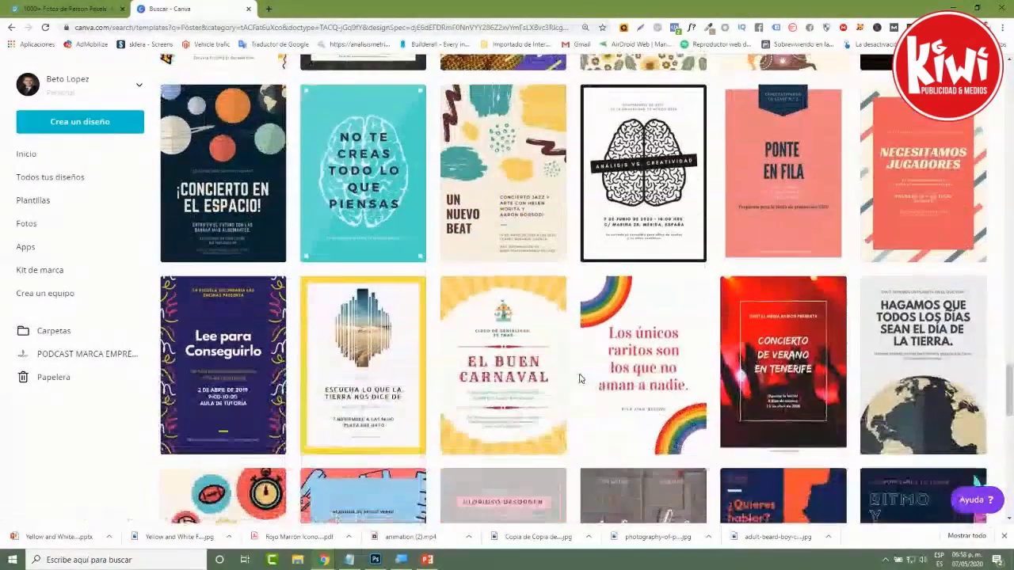
scroll(579, 378, "down", 2)
scroll(579, 377, "down", 2)
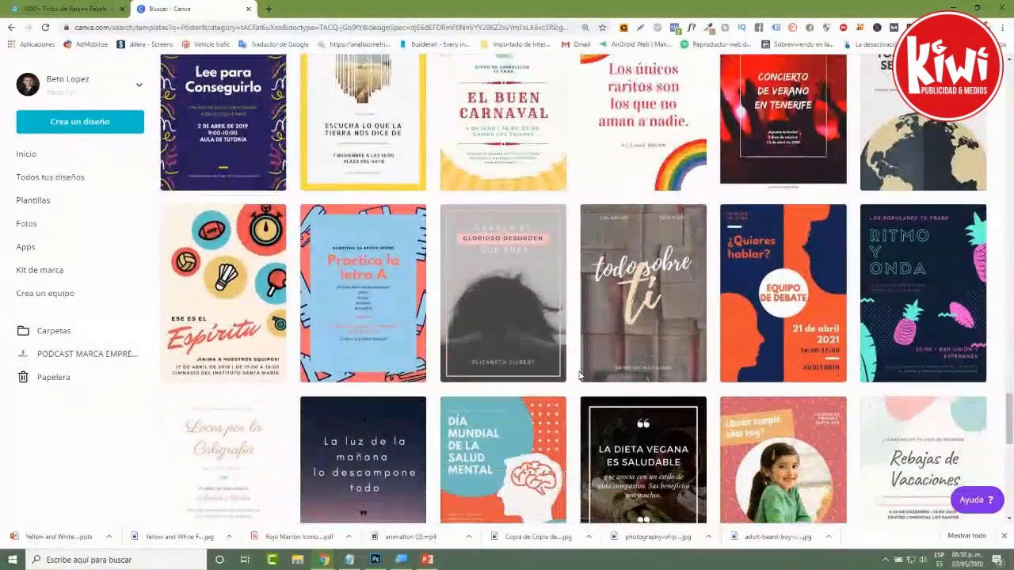
left_click(833, 317)
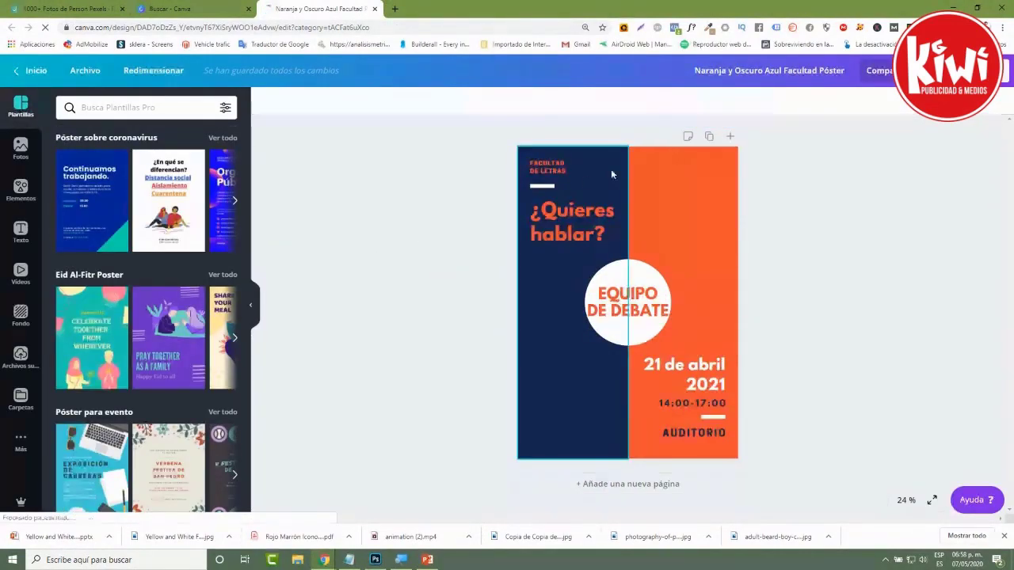
Move the top-right head silhouette along the poster's right edge, down to the white circle
left_click(662, 169)
left_click_drag(708, 267, 768, 250)
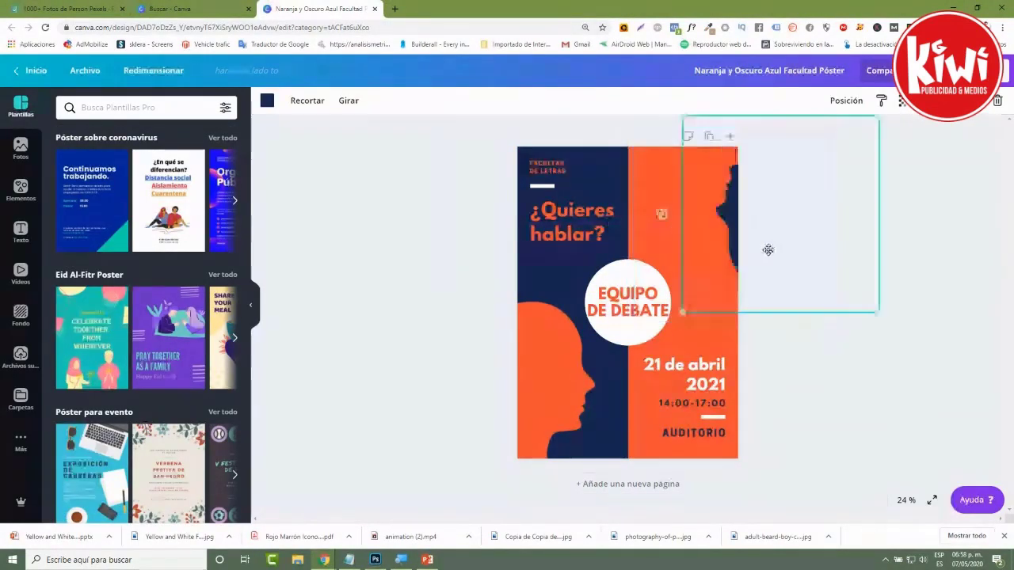
key("Delete")
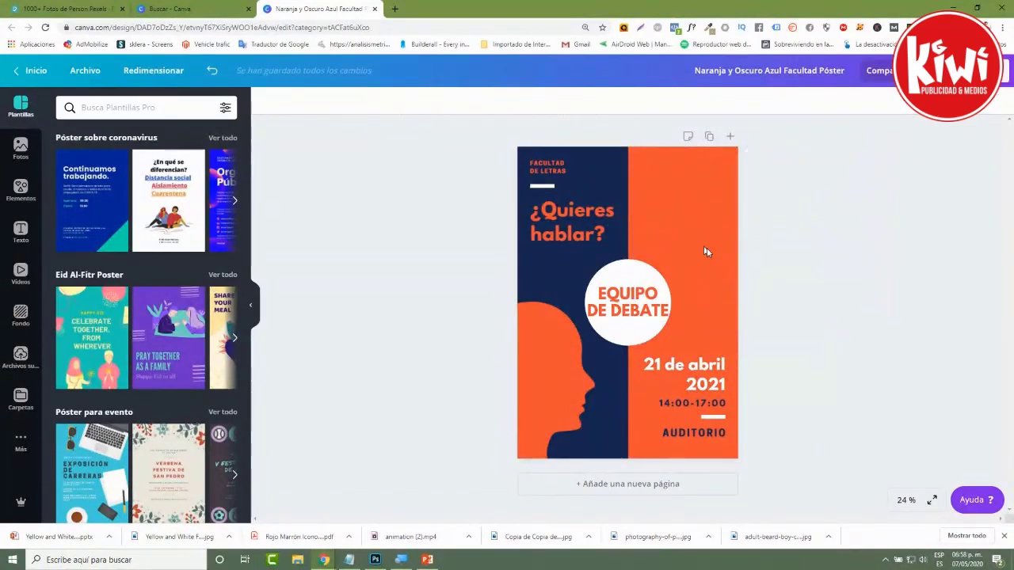
key("ctrl+z")
left_click_drag(732, 230, 673, 212)
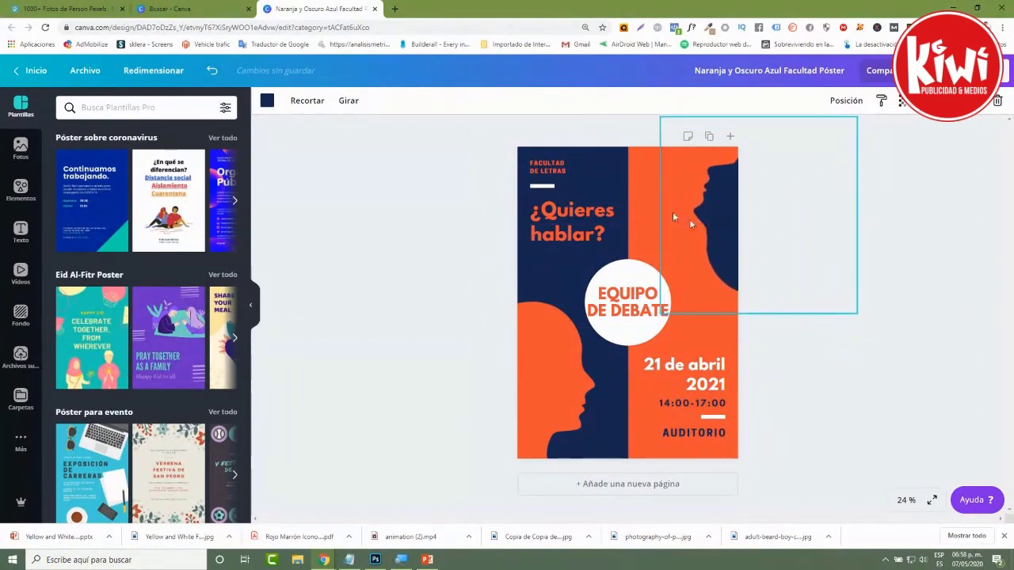
left_click(645, 195)
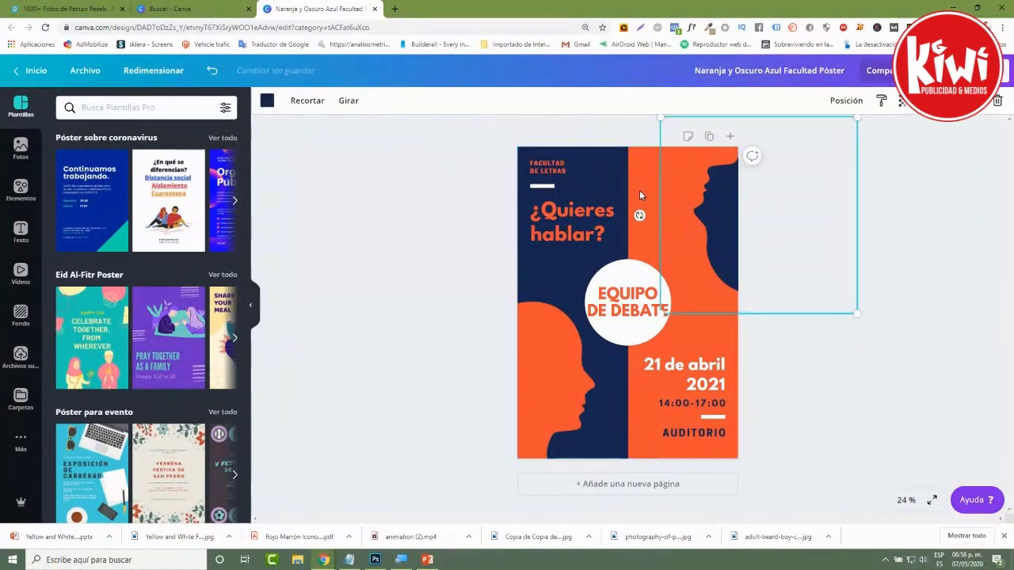
left_click(643, 328)
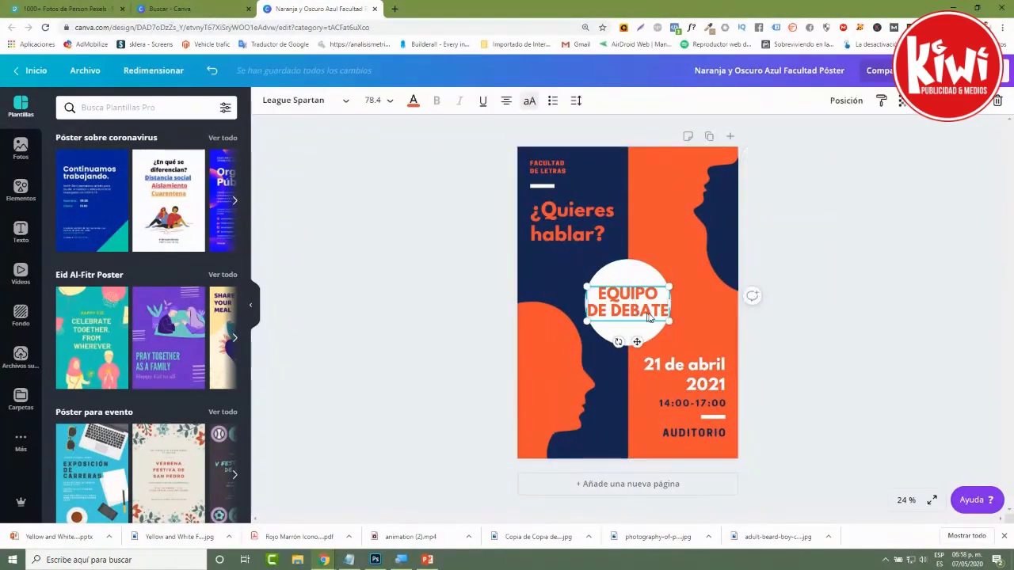
left_click(634, 268)
left_click_drag(716, 237, 674, 238)
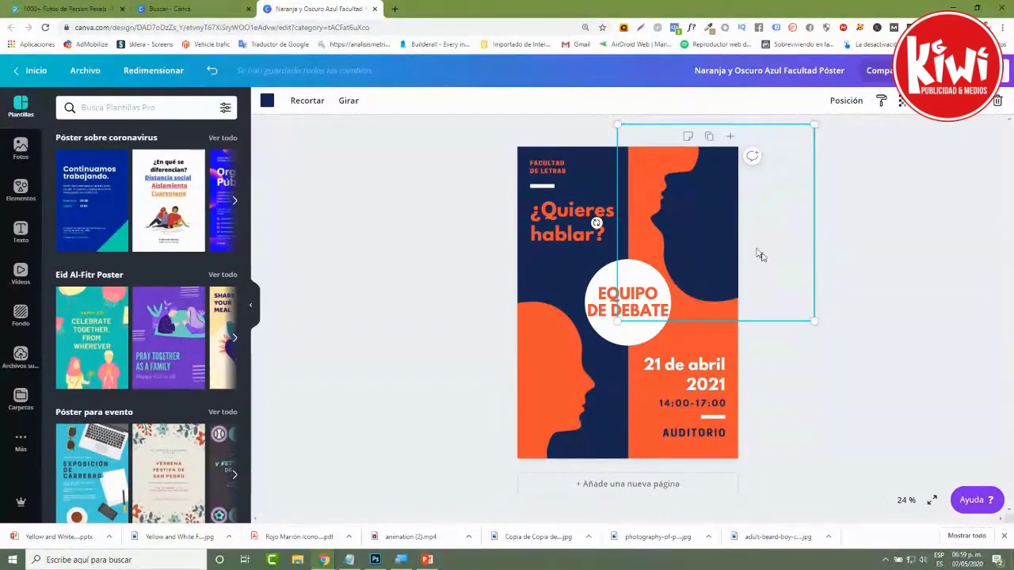
Recolour the upper-right head silhouette black, after trying pink, salmon, grey, teal and red
left_click(314, 109)
left_click(309, 106)
left_click(267, 100)
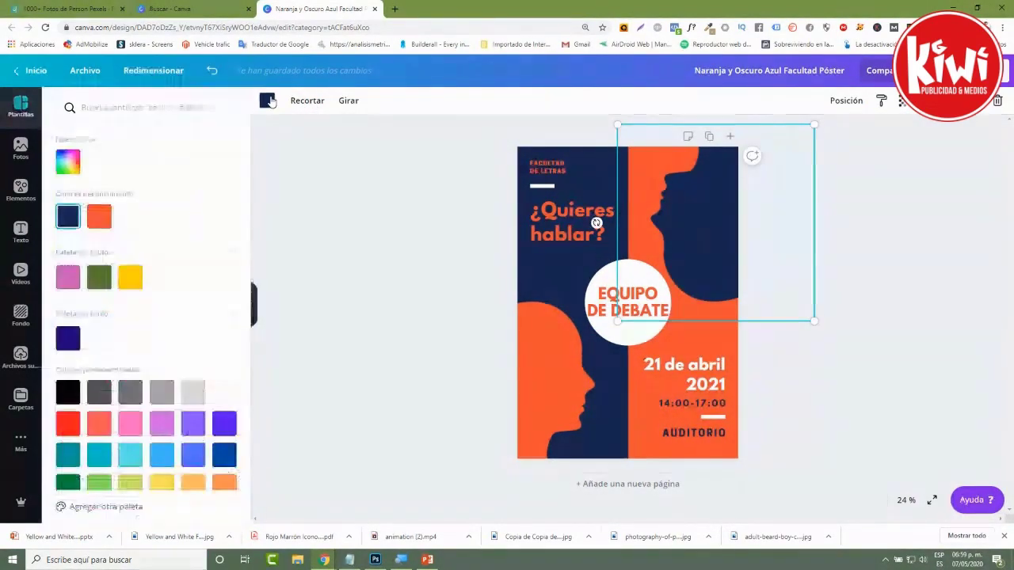
left_click(136, 429)
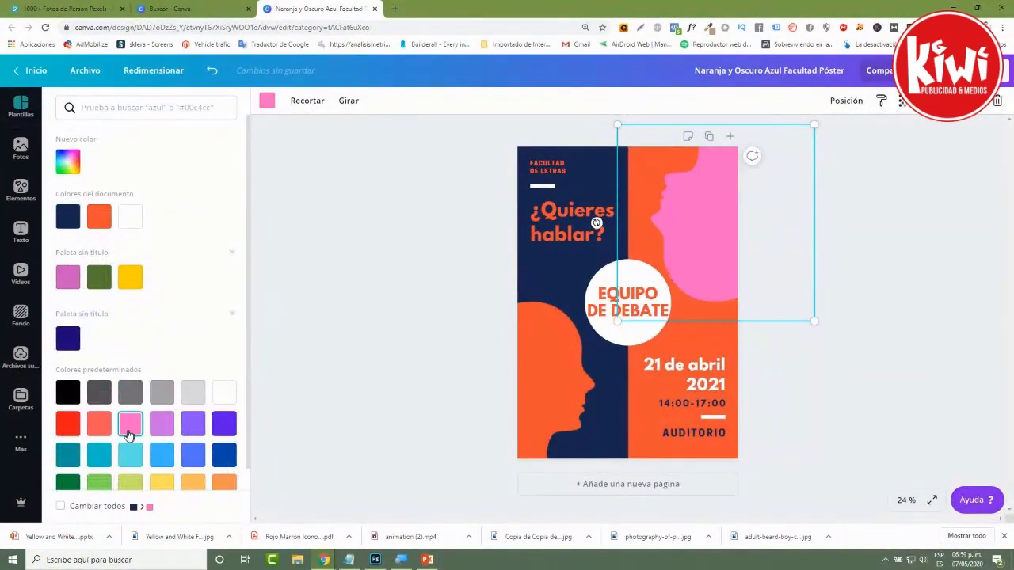
left_click(108, 428)
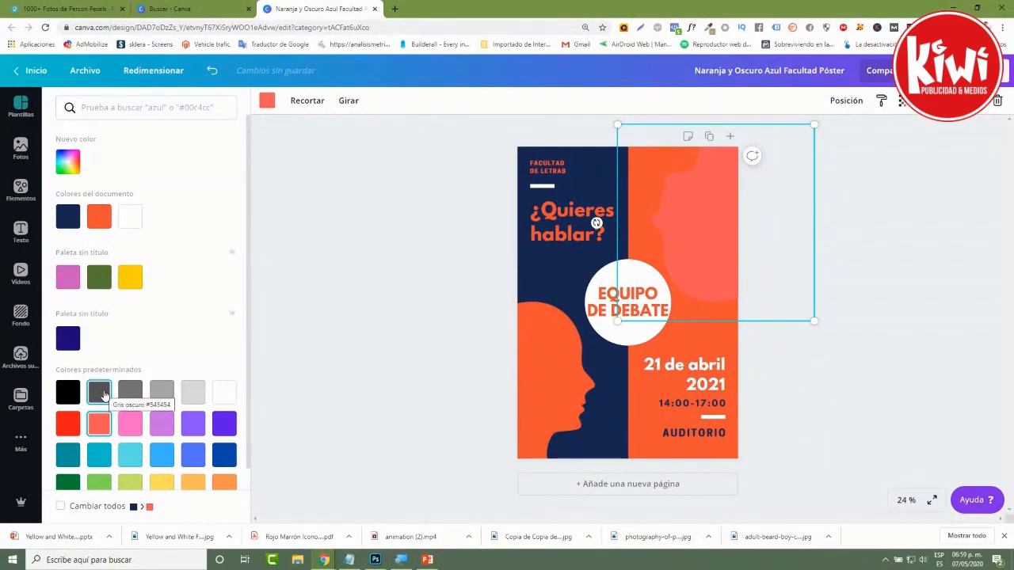
left_click(101, 393)
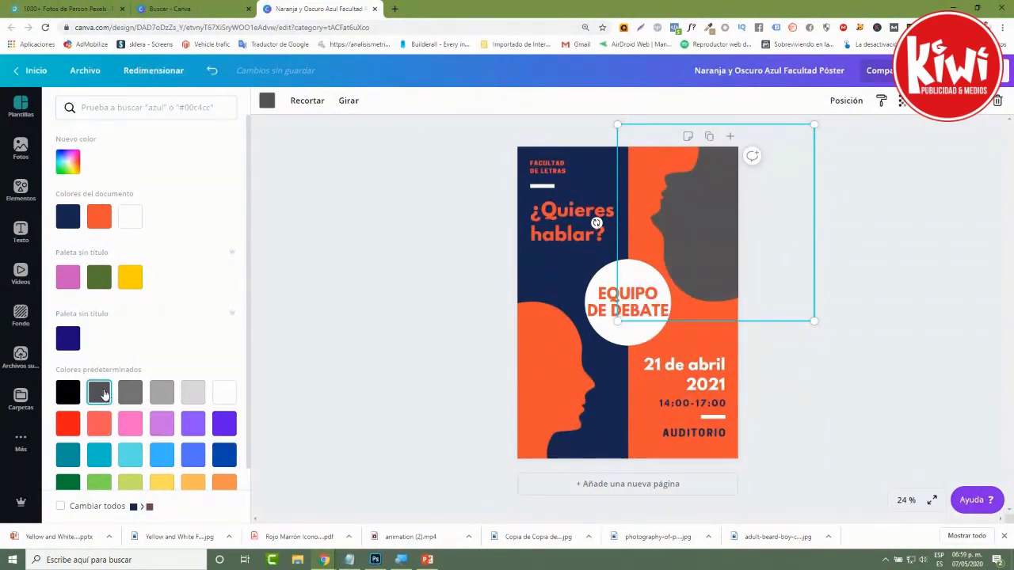
scroll(113, 417, "down", 1)
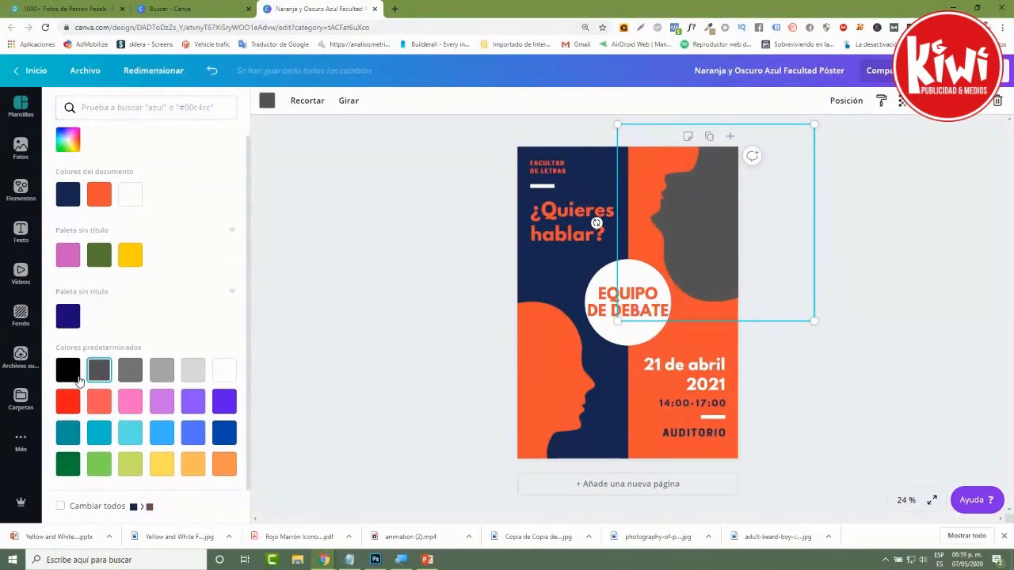
left_click(75, 436)
left_click(70, 402)
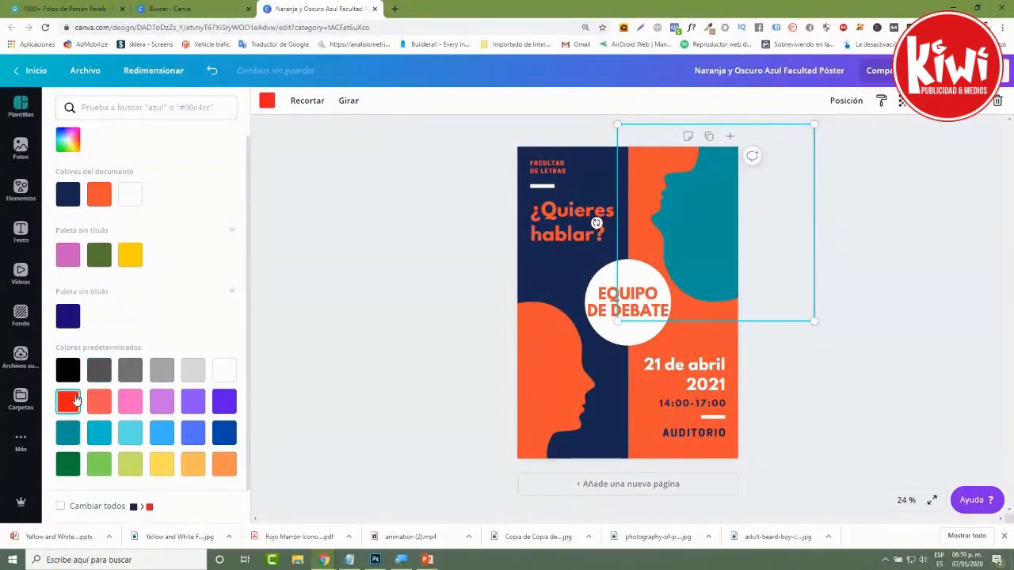
left_click(76, 369)
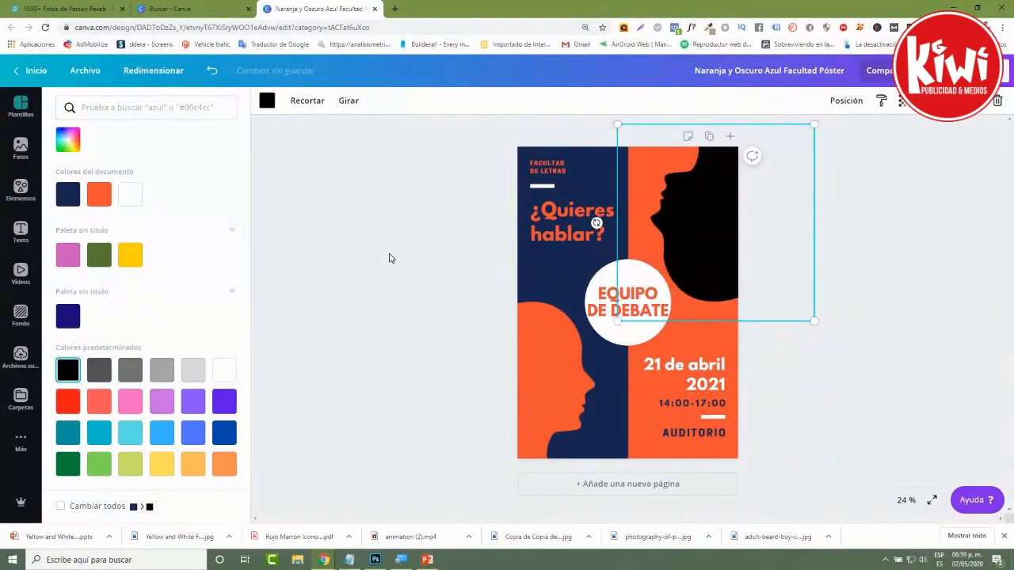
left_click(380, 280)
Change the orange half of the poster background to yellow
left_click(872, 256)
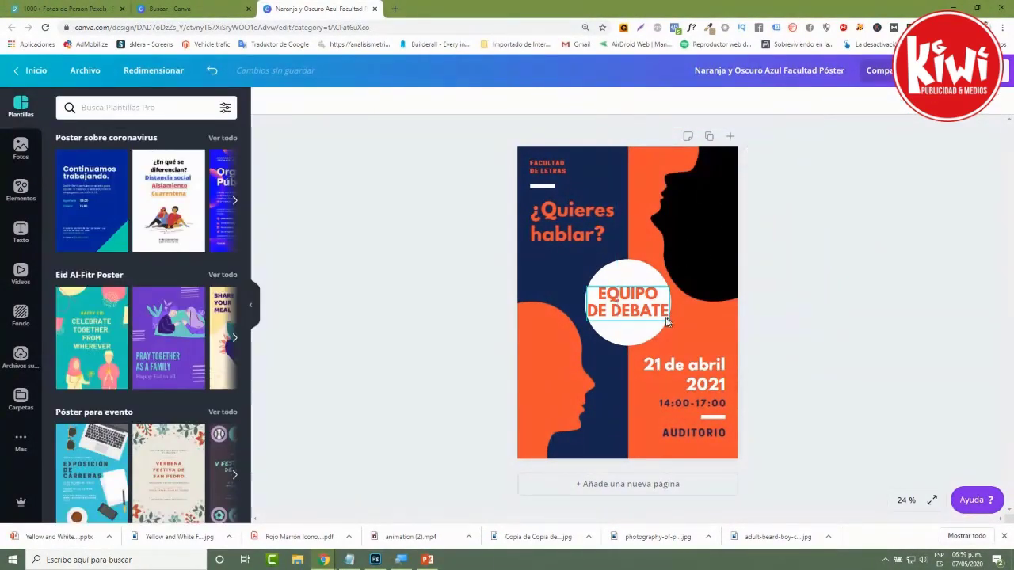
left_click(730, 346)
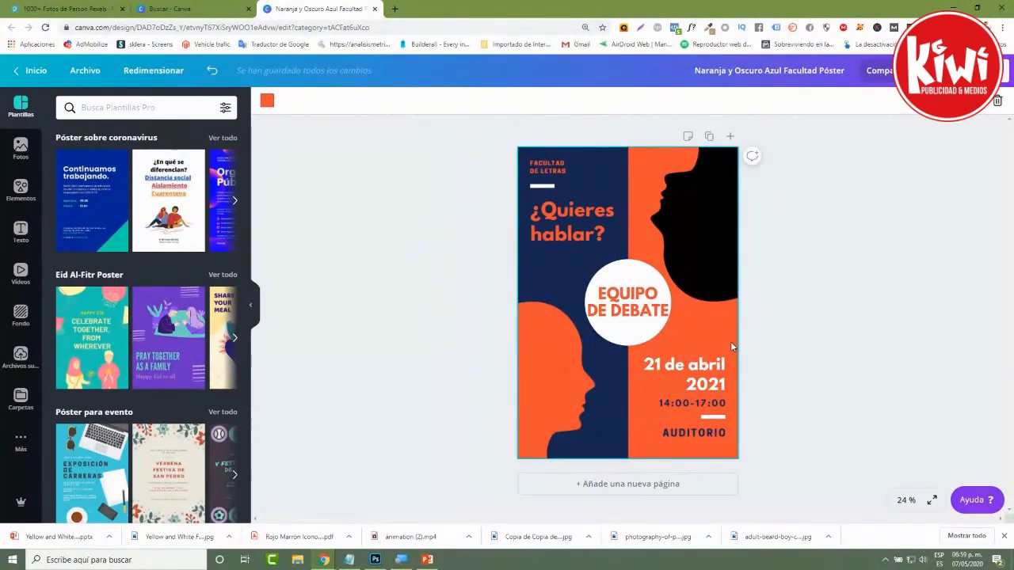
left_click(267, 100)
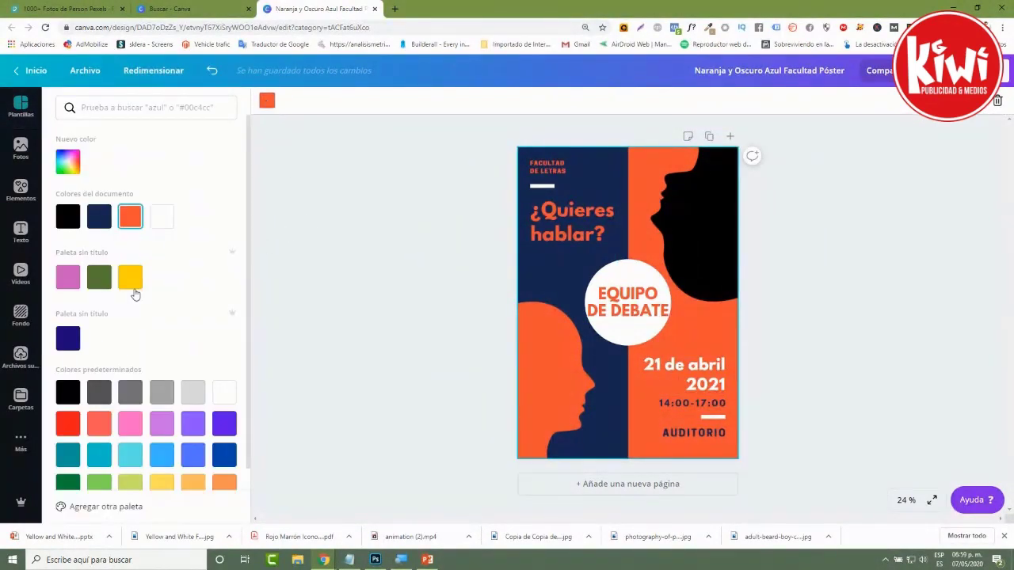
left_click(130, 277)
left_click(820, 324)
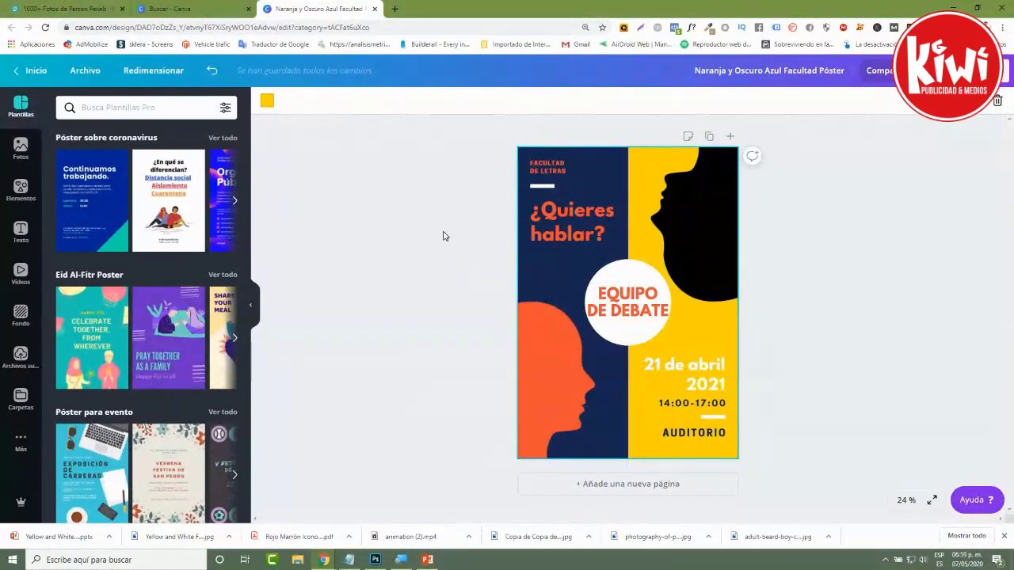
Turn the navy left-half rectangle white
left_click(547, 265)
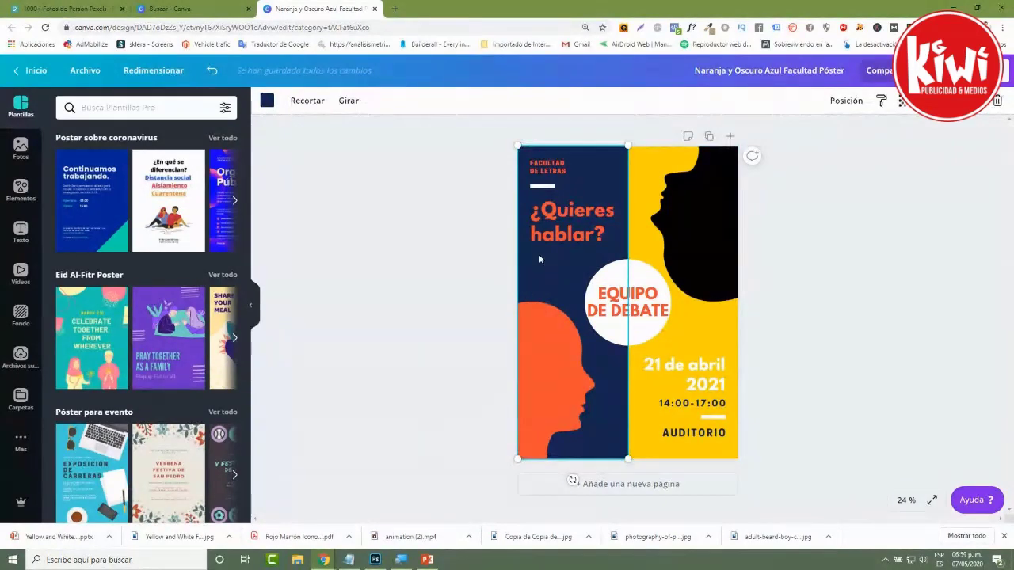
left_click(267, 102)
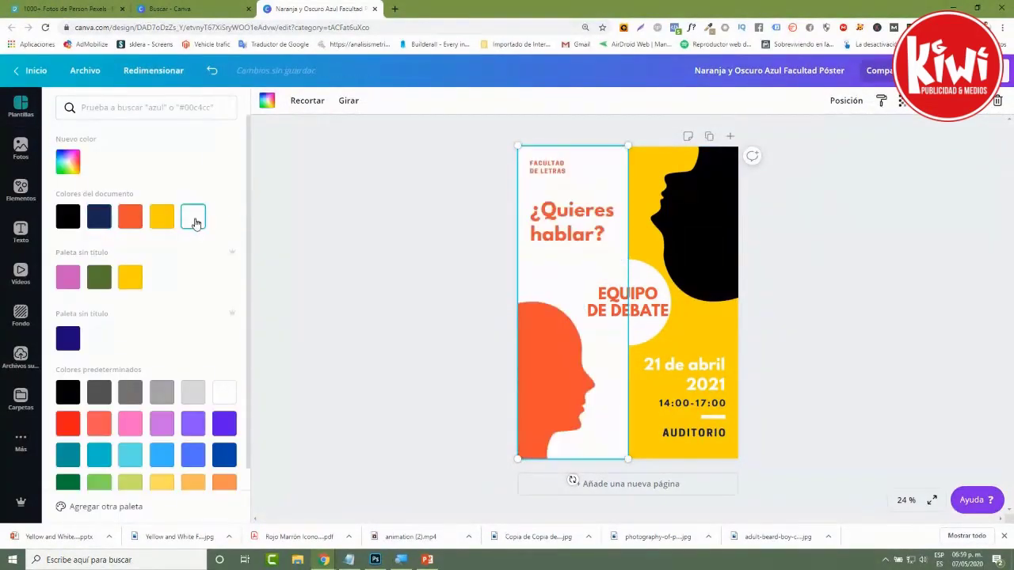
left_click(194, 216)
Make the circle behind EQUIPO DE DEBATE orange and add a second page
left_click(646, 287)
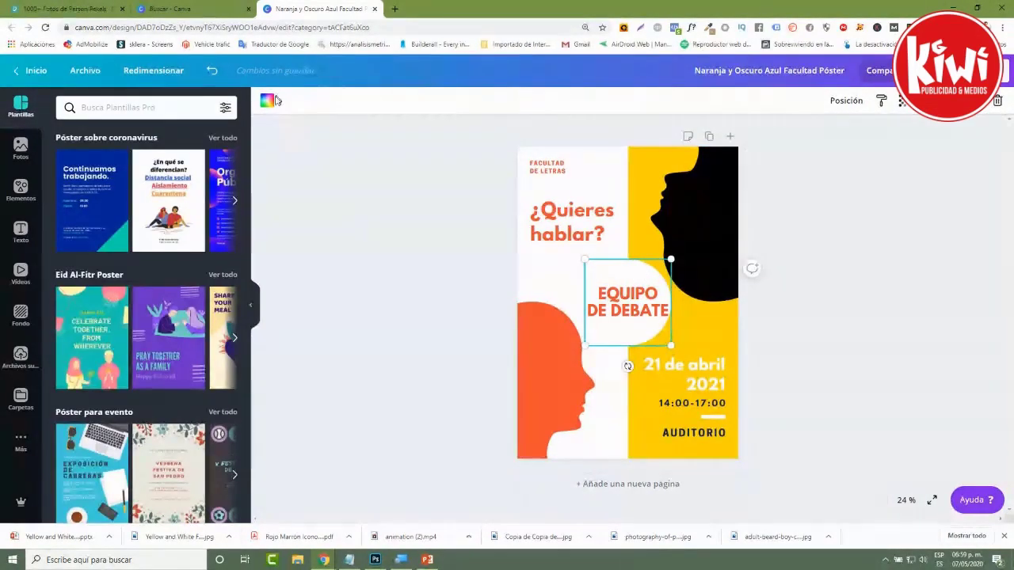
left_click(267, 101)
left_click(130, 217)
left_click(450, 272)
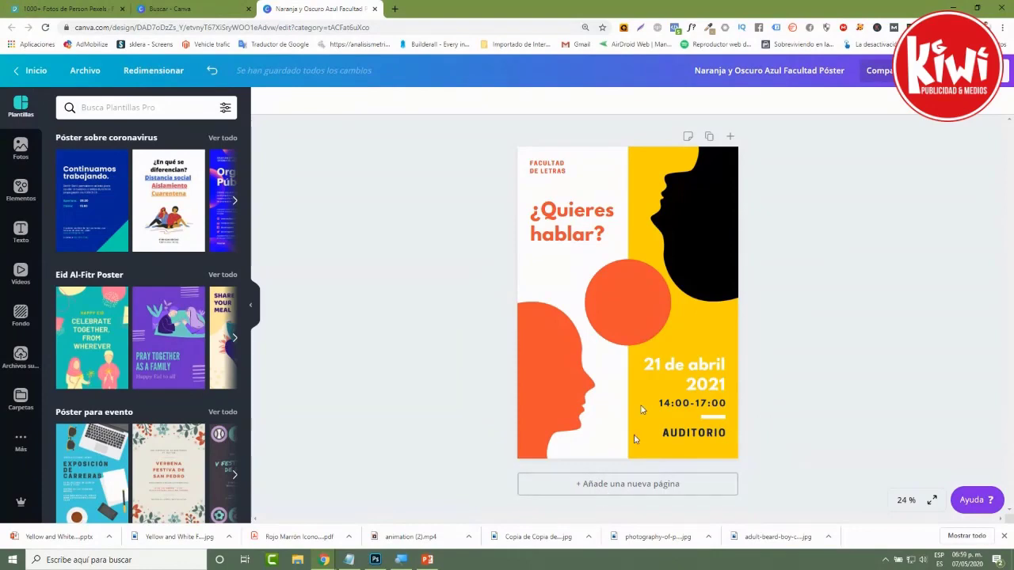
left_click(636, 487)
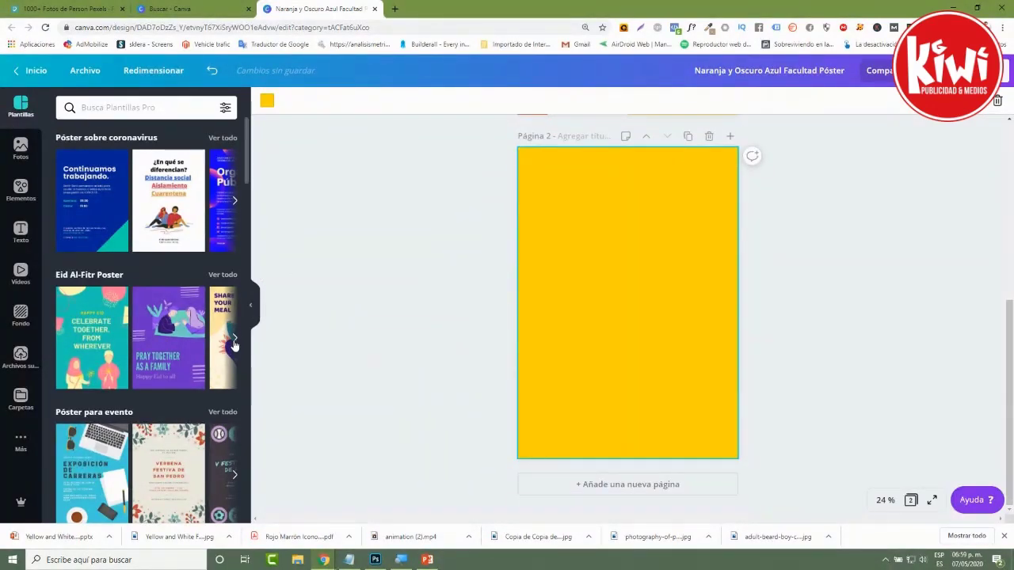
Scroll the template catalogue down to the 'Póster de música' templates
scroll(185, 349, "down", 4)
scroll(185, 362, "down", 10)
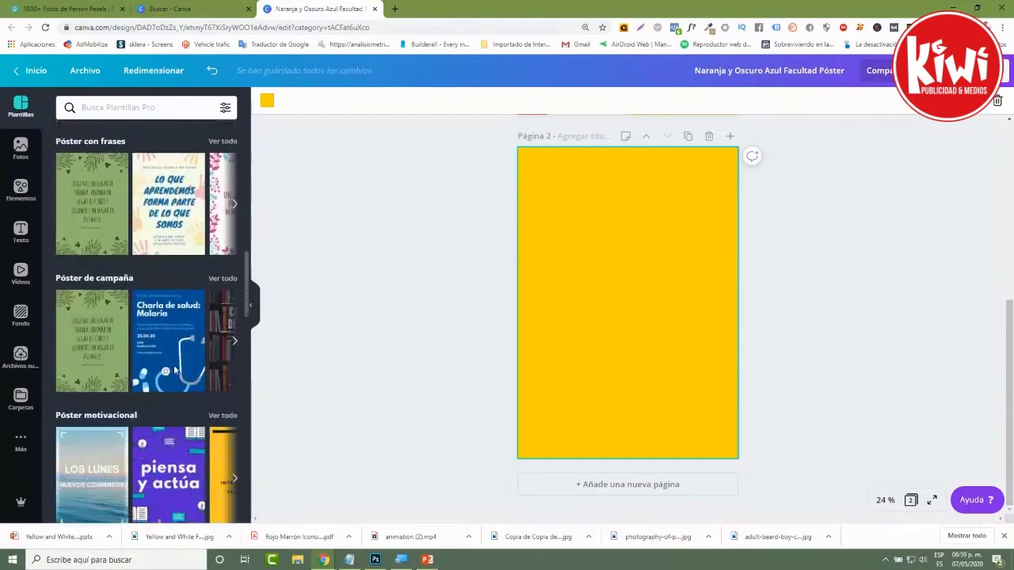
scroll(174, 369, "up", 1)
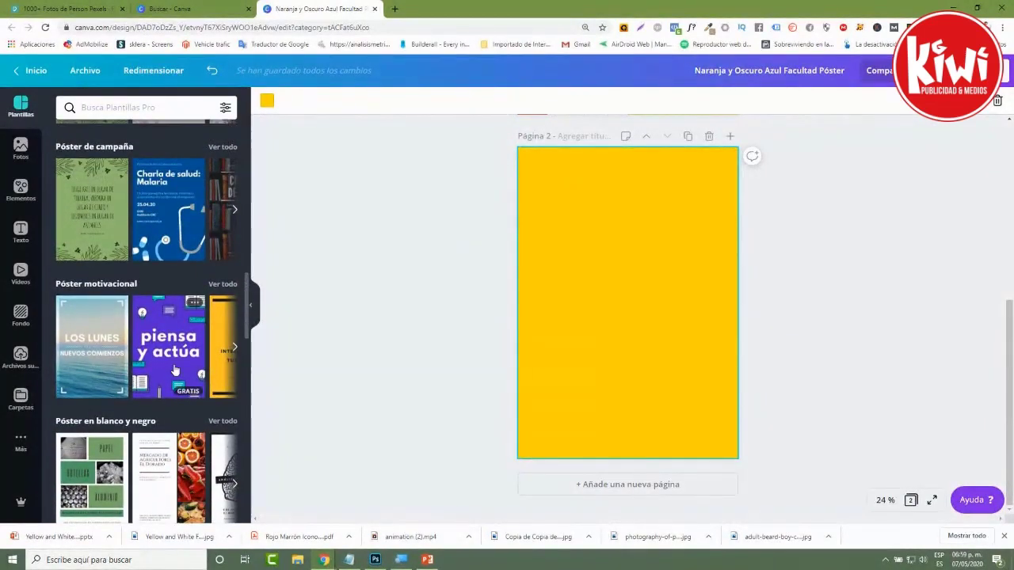
scroll(174, 370, "up", 1)
scroll(168, 368, "down", 5)
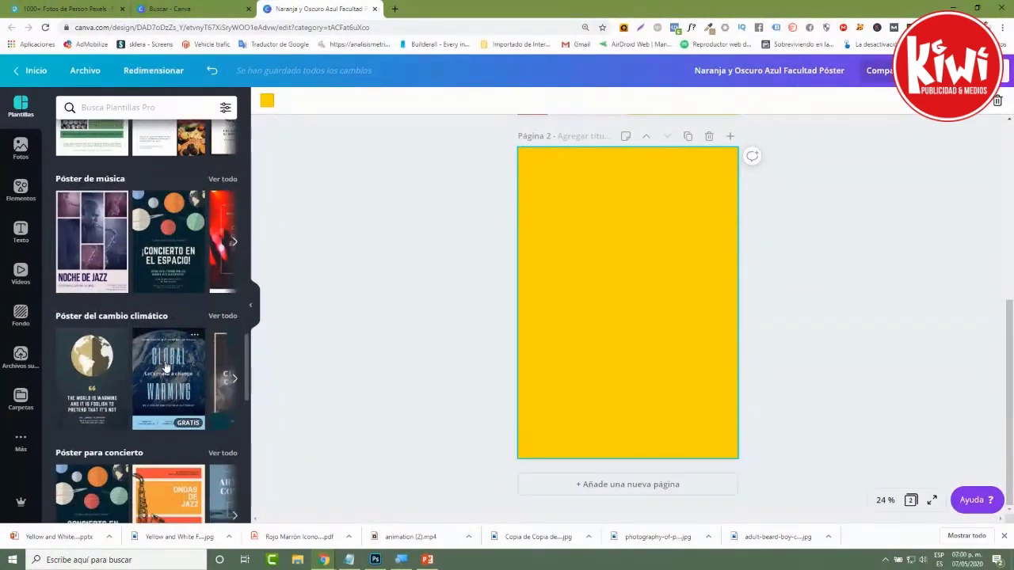
scroll(166, 367, "down", 1)
scroll(153, 272, "up", 1)
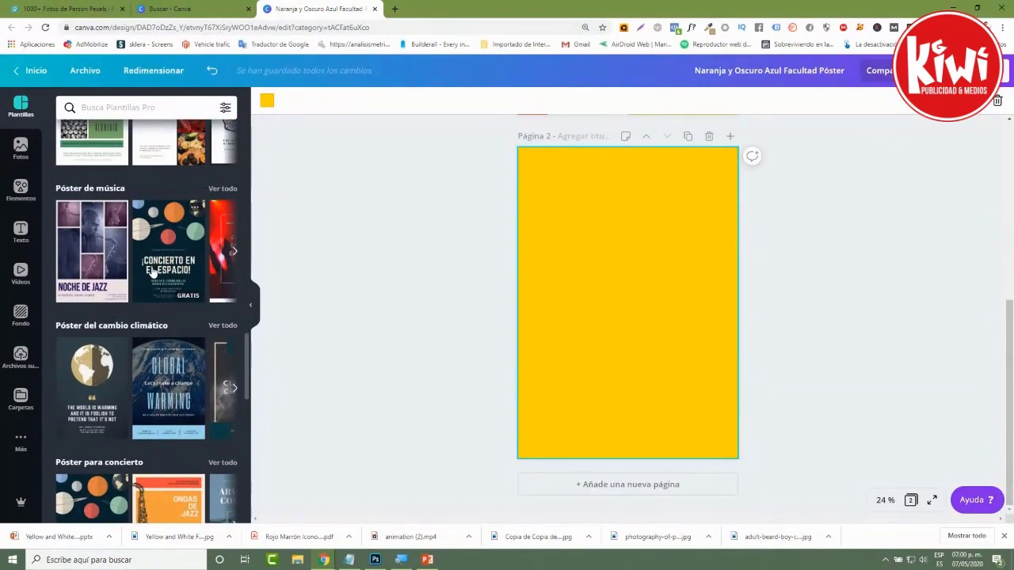
Apply the Noche de Jazz template and delete the original '¿Quieres hablar?' page
left_click(97, 264)
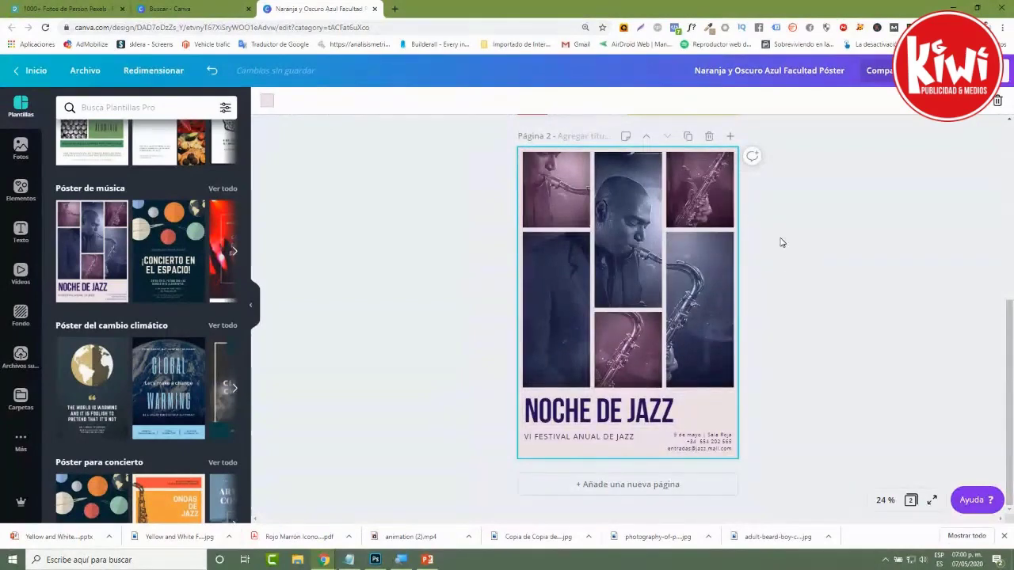
scroll(437, 349, "up", 4)
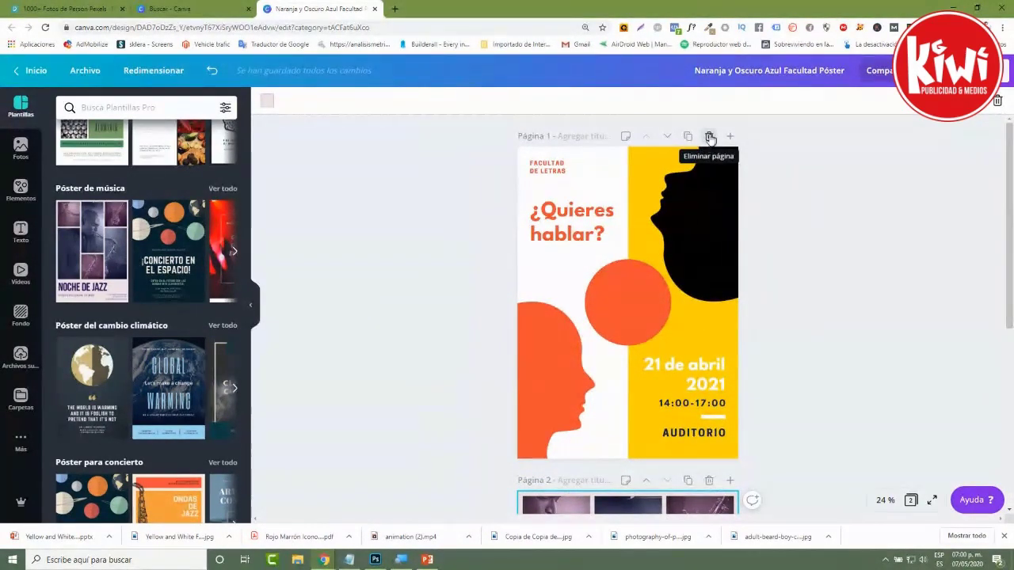
left_click(710, 139)
Move the centre saxophone photo into the grid's right tall cell
left_click(567, 293)
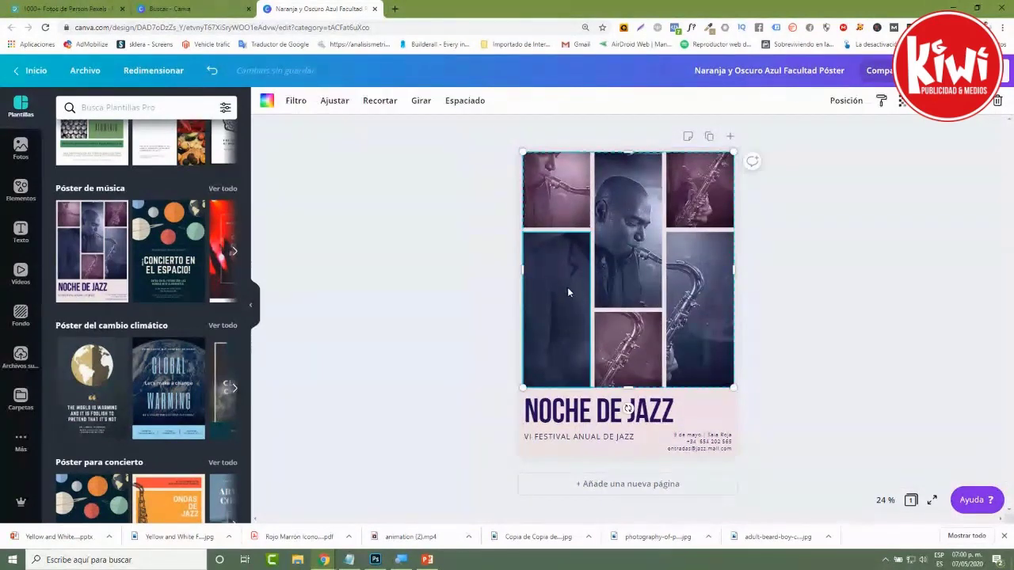
left_click_drag(621, 256, 719, 316)
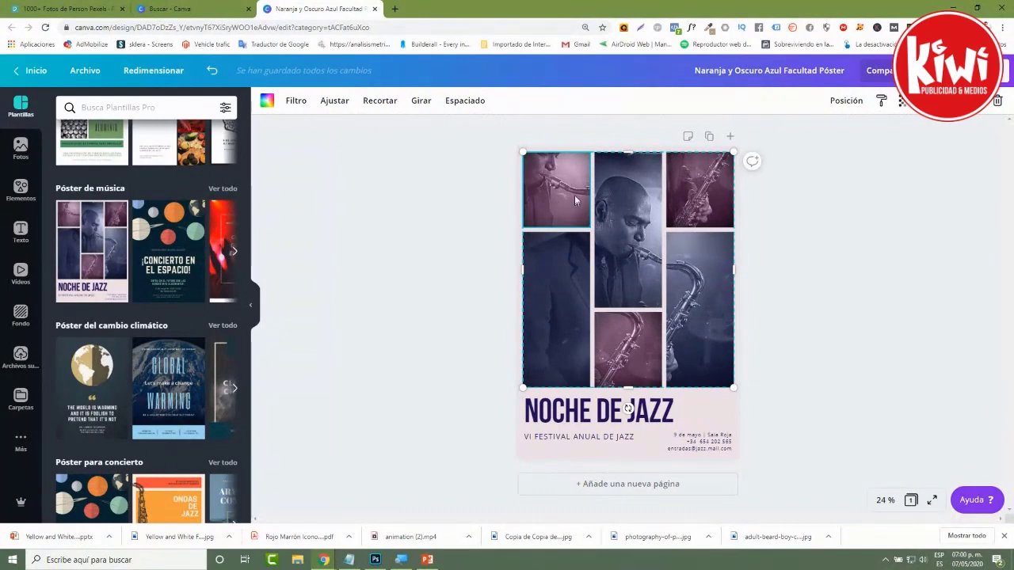
left_click(21, 149)
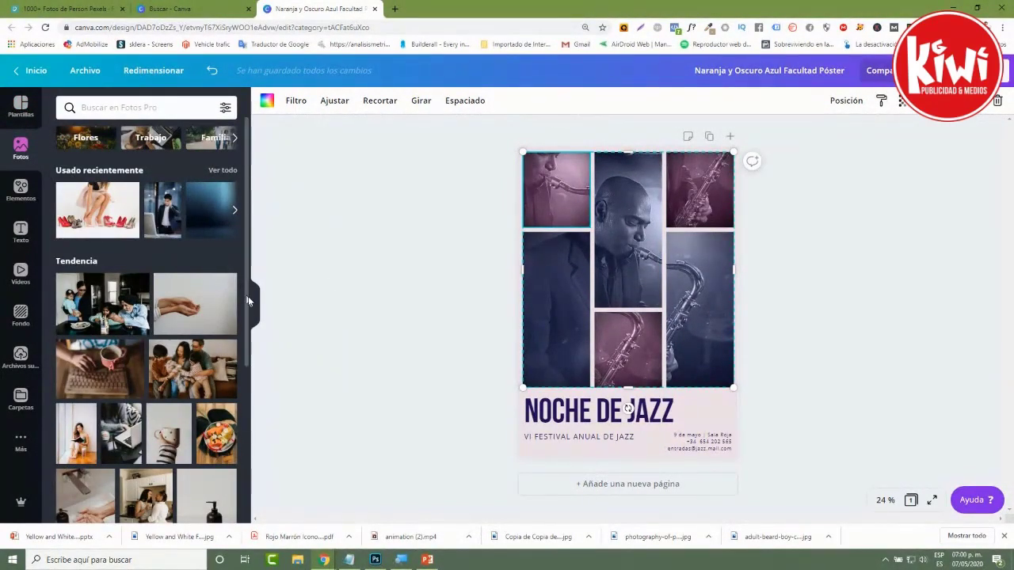
Search the stock photos for 'musica' and browse the results
left_click(146, 104)
type("music")
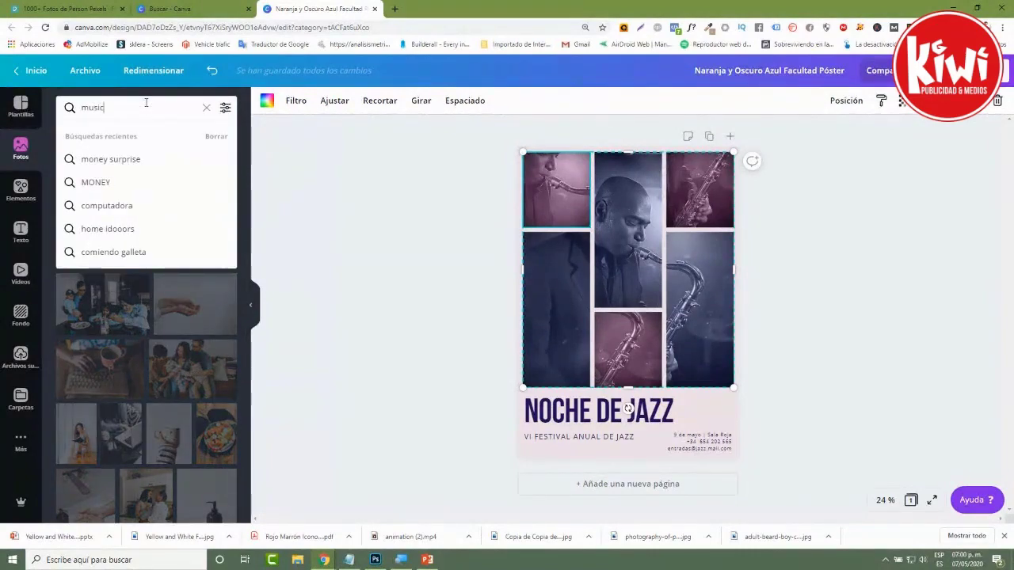
type("a")
key("Return")
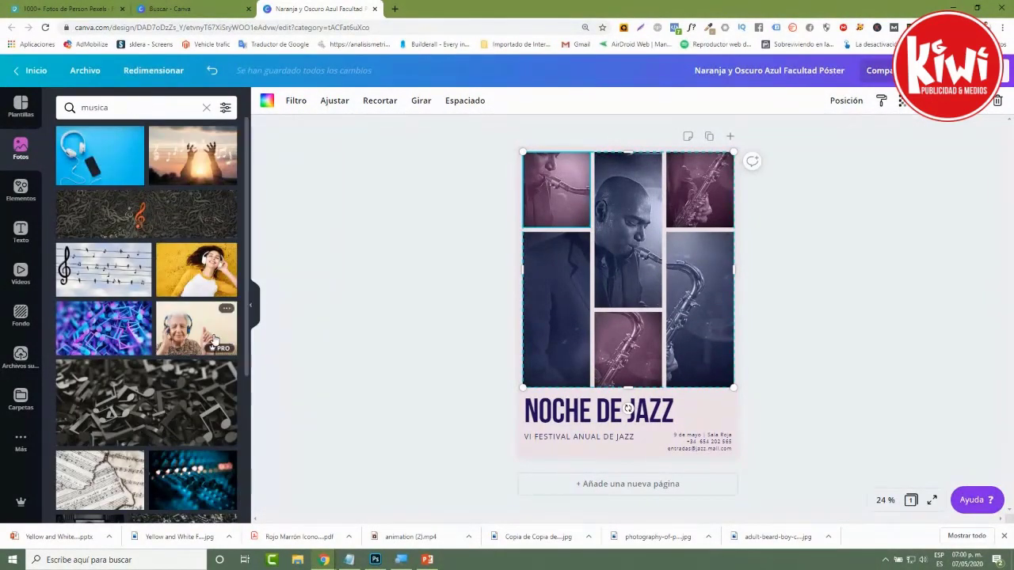
scroll(214, 339, "down", 10)
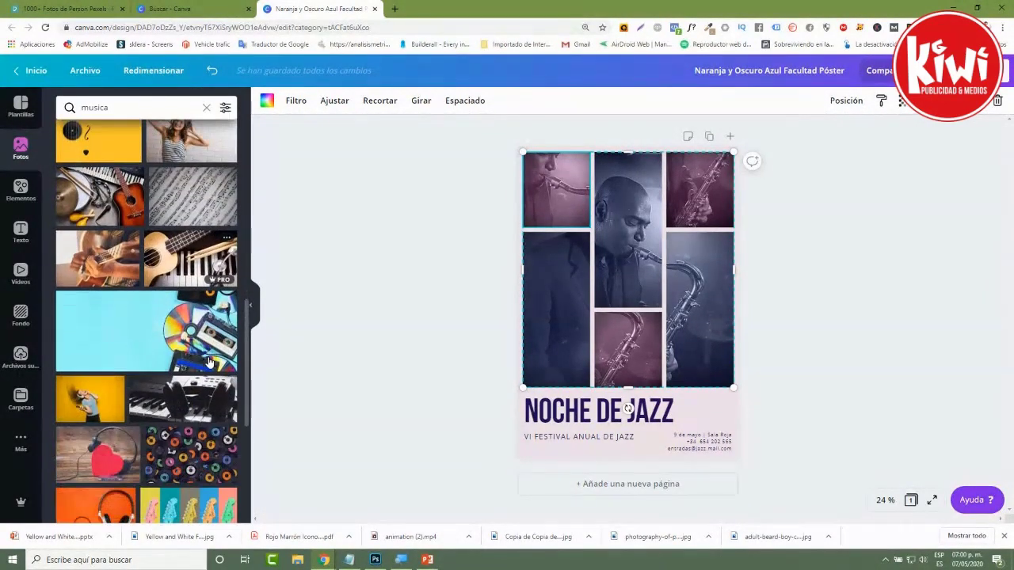
scroll(210, 362, "down", 5)
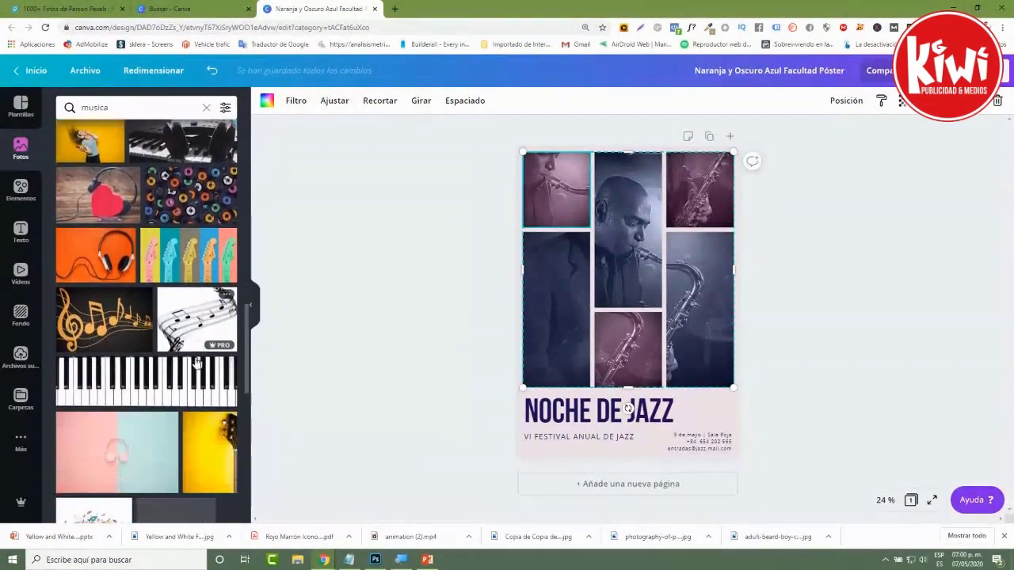
scroll(197, 363, "down", 5)
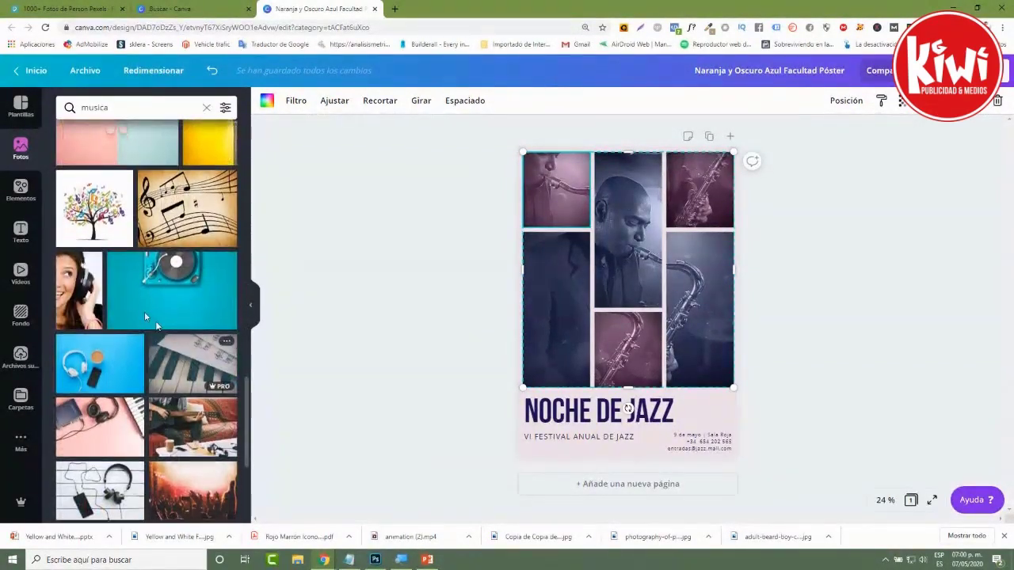
scroll(147, 316, "down", 1)
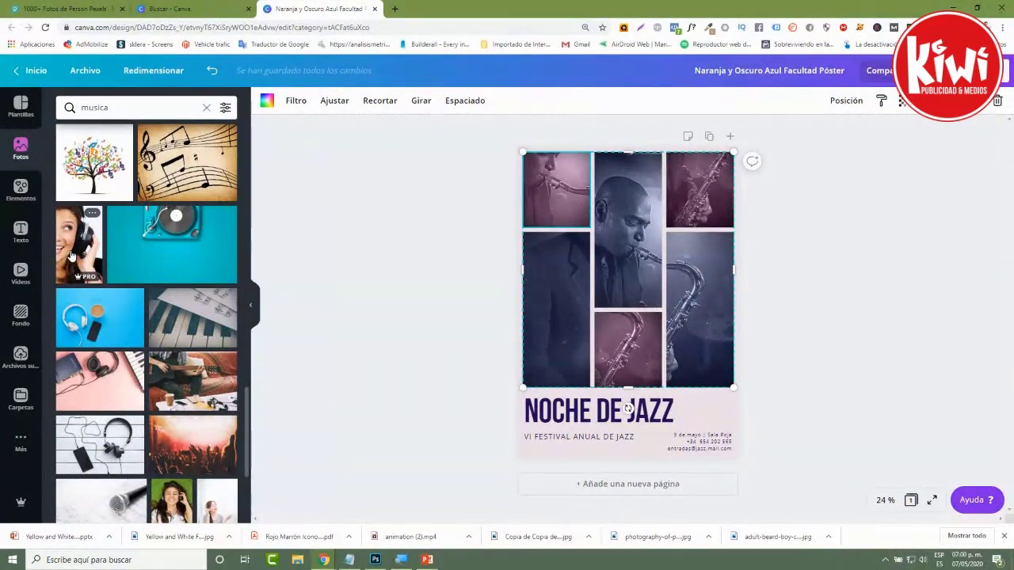
Fill the top-left and top-centre grid cells with the headphone-woman photo, undoing an accidental shift
left_click_drag(70, 256, 637, 240)
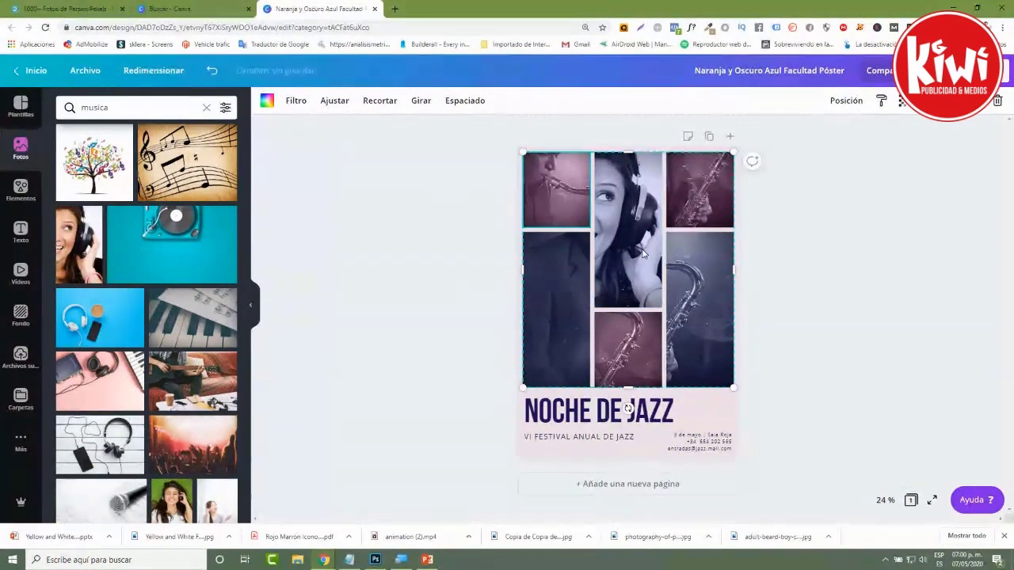
left_click(91, 250)
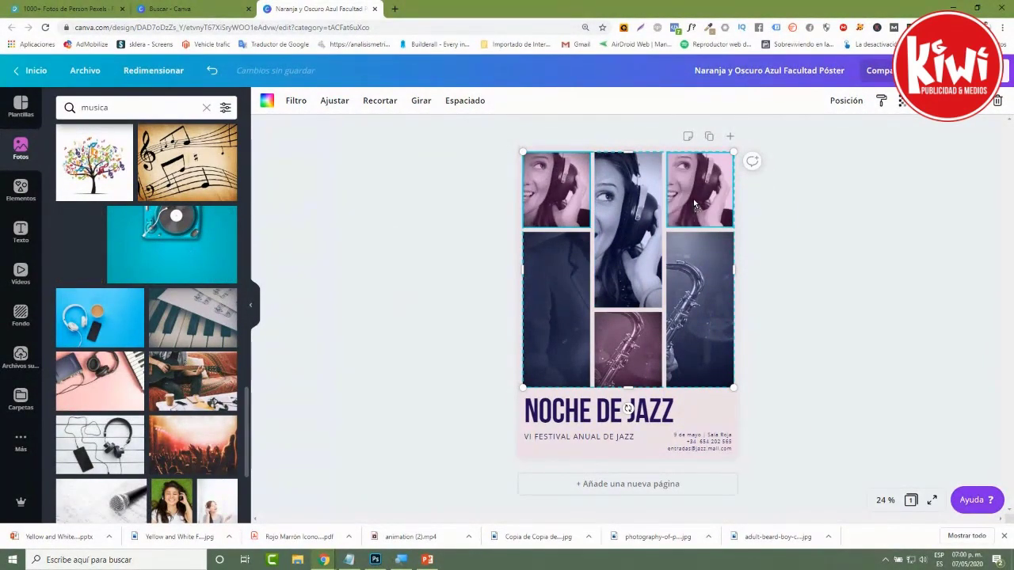
left_click_drag(92, 249, 269, 228)
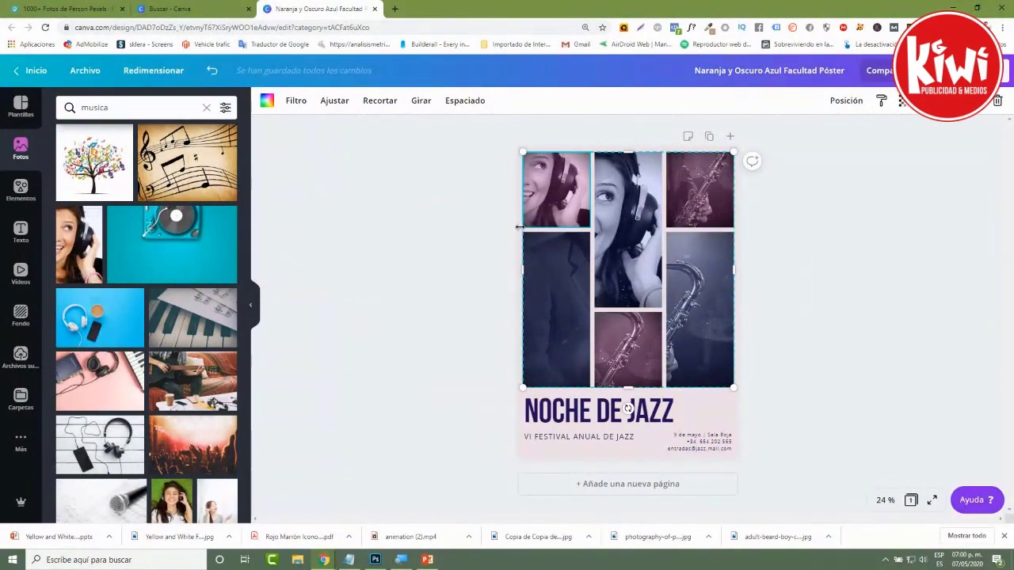
left_click_drag(625, 209, 614, 212)
key("ctrl+z")
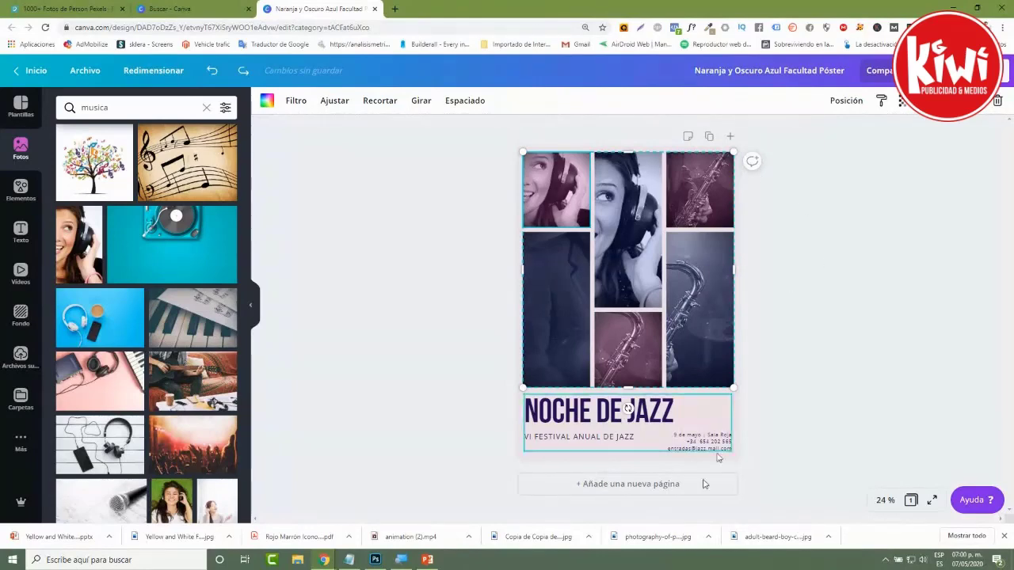
Add a blank second page and browse the Elementos design grids
left_click(650, 483)
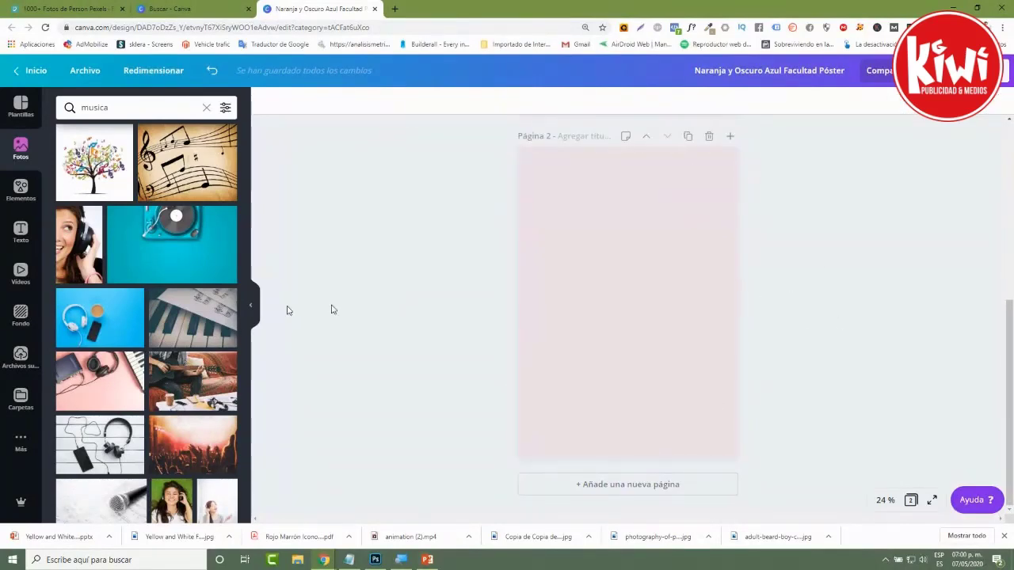
left_click(21, 190)
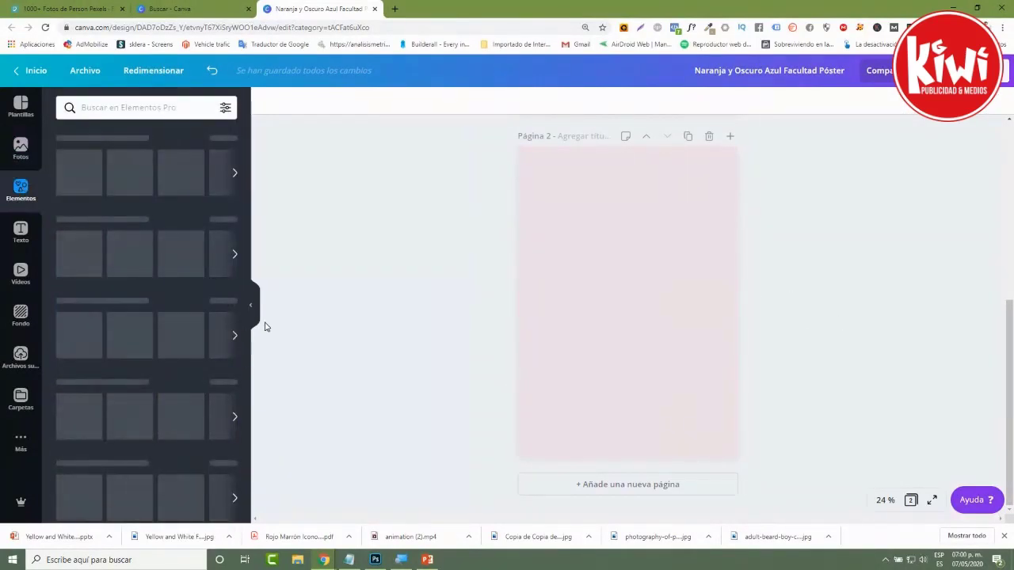
scroll(206, 349, "down", 2)
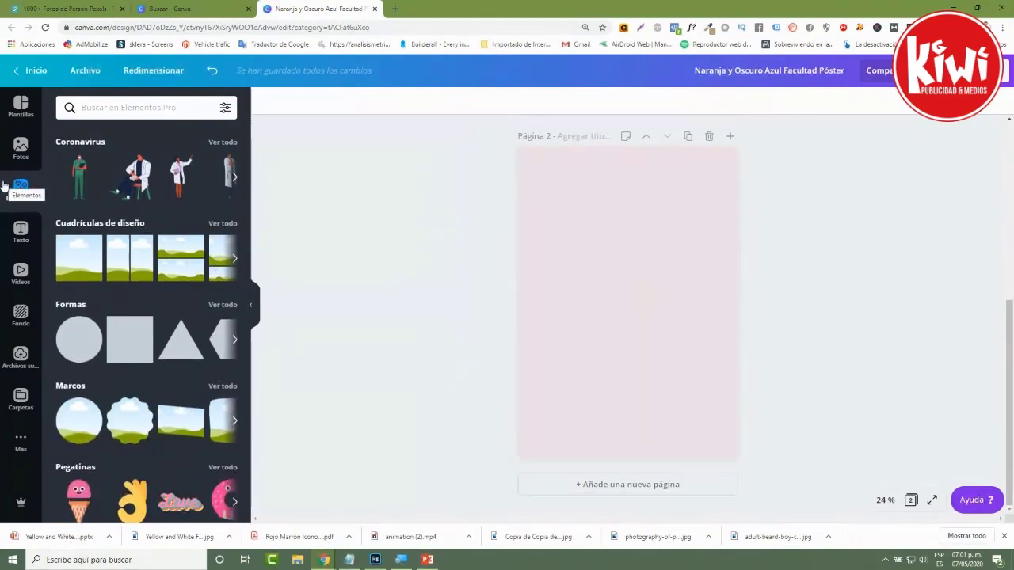
left_click(234, 261)
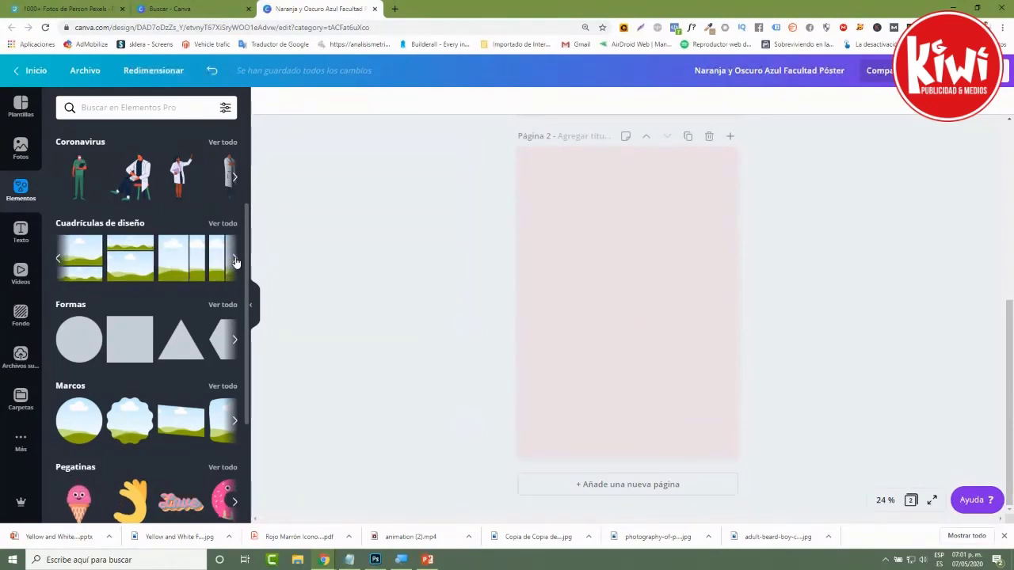
left_click(235, 262)
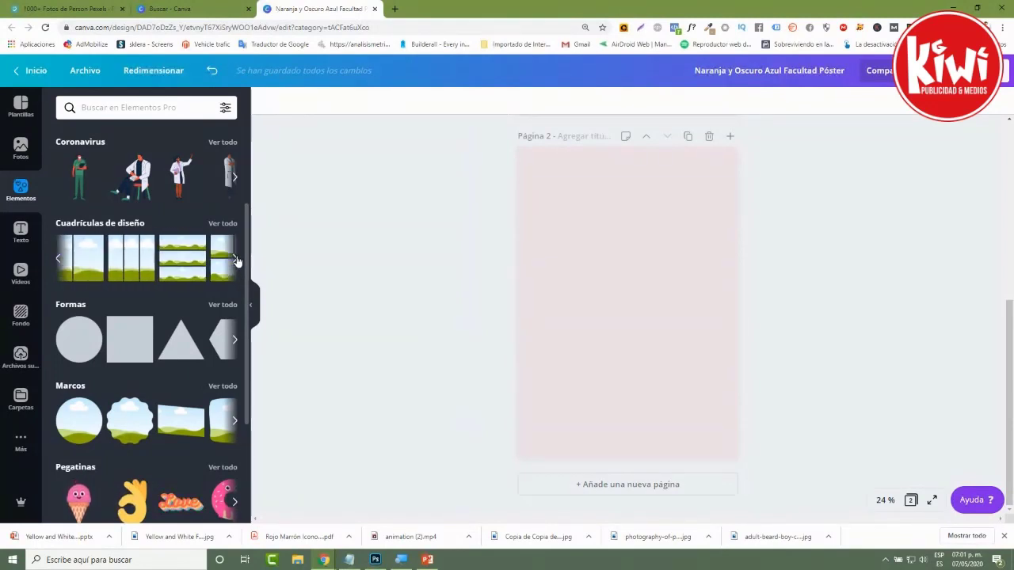
left_click(235, 260)
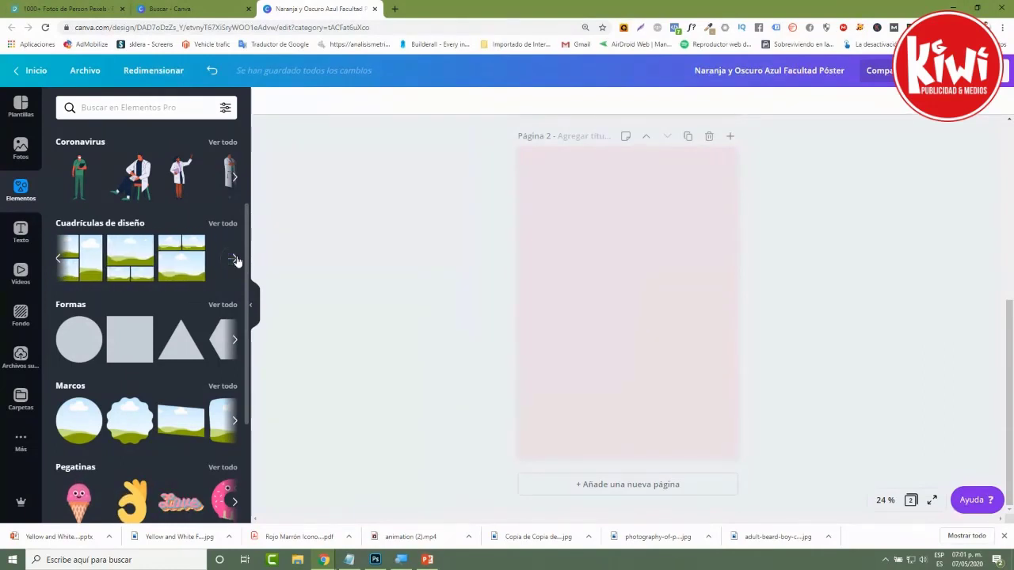
left_click(235, 257)
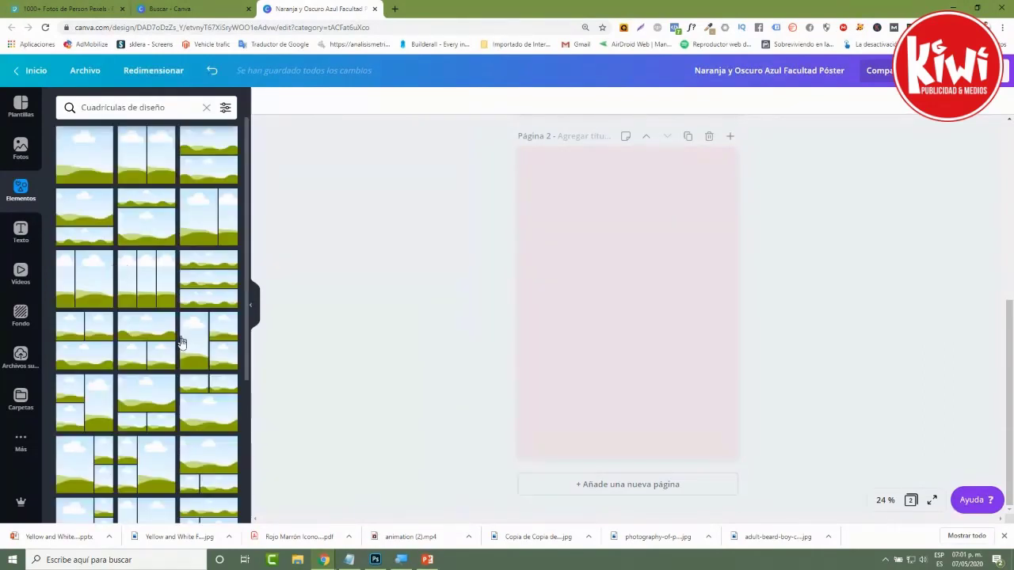
scroll(199, 373, "down", 5)
scroll(199, 382, "down", 8)
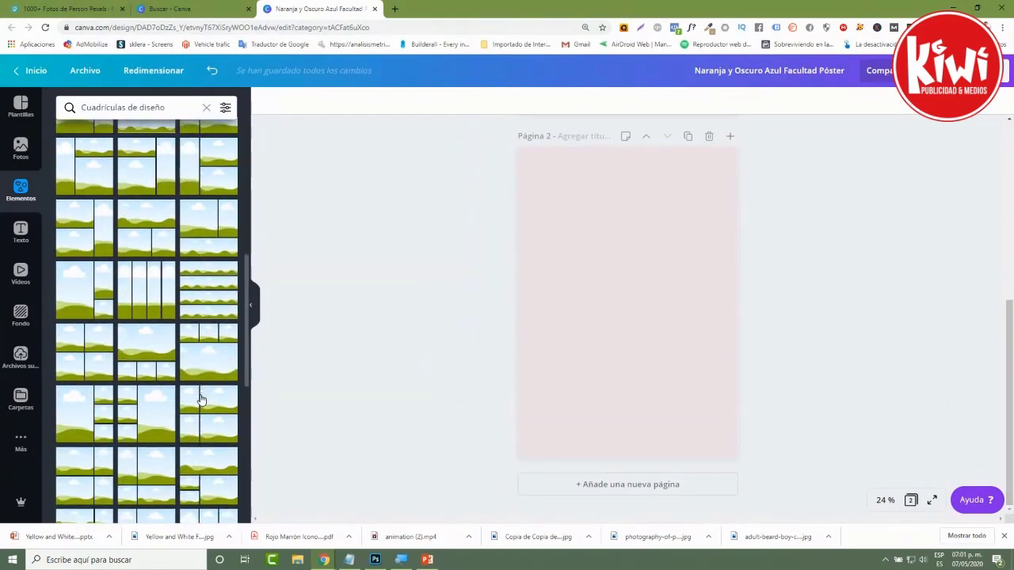
scroll(198, 400, "down", 6)
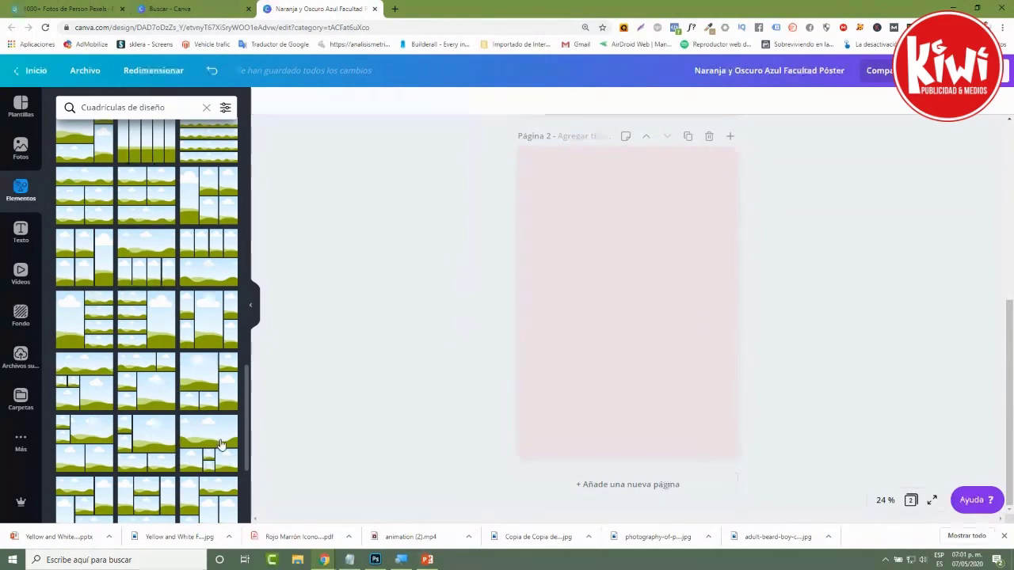
Apply the two-column photo grid to page 2, after undoing a multi-cell grid
left_click(214, 325)
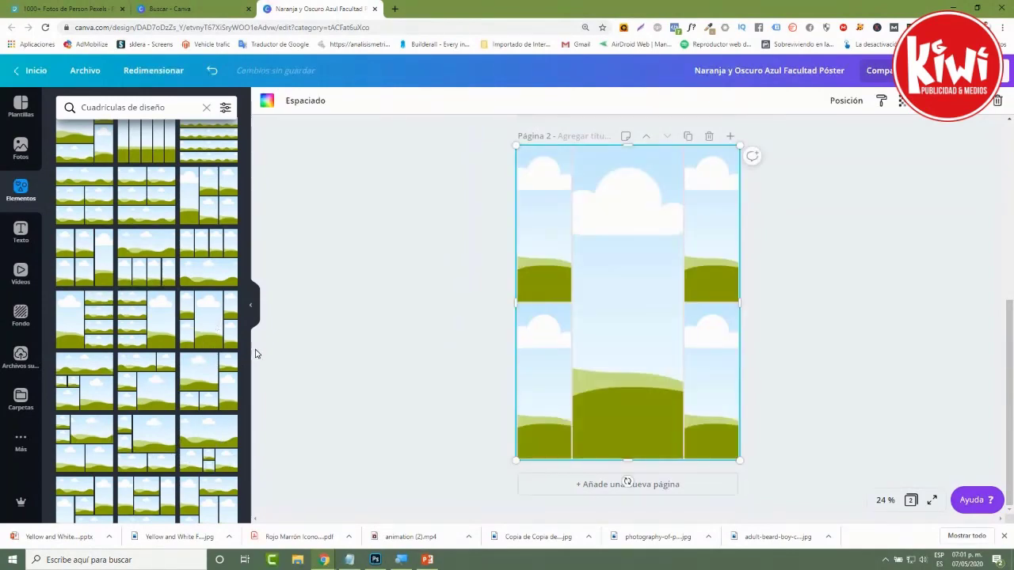
key("ctrl+z")
scroll(202, 333, "up", 4)
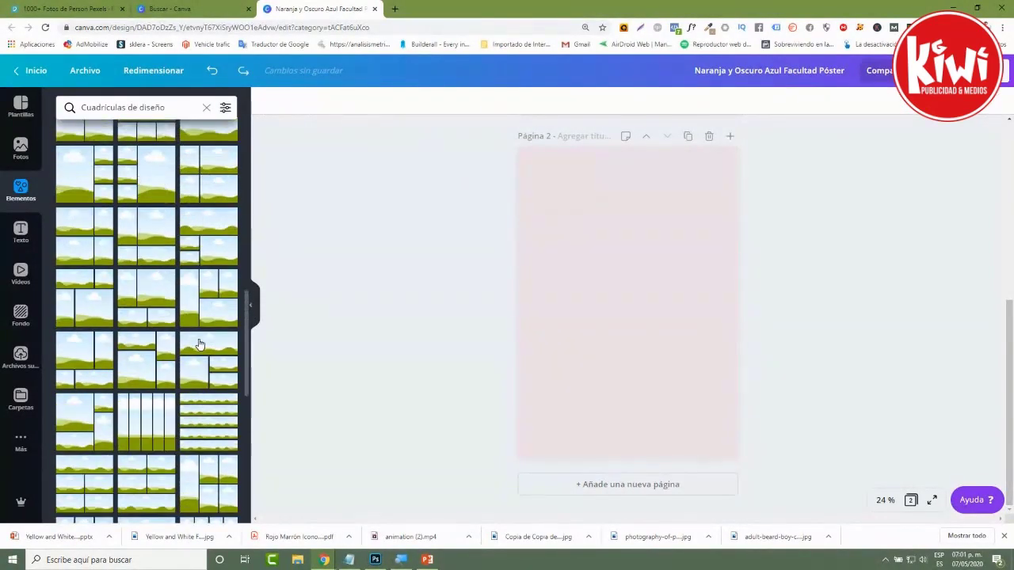
scroll(199, 345, "up", 5)
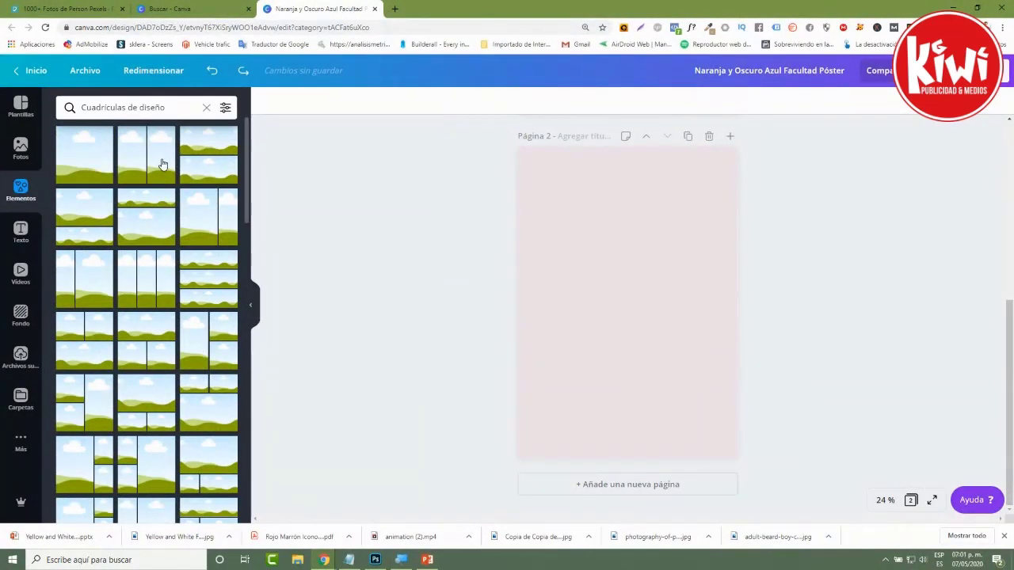
left_click(161, 164)
left_click(832, 320)
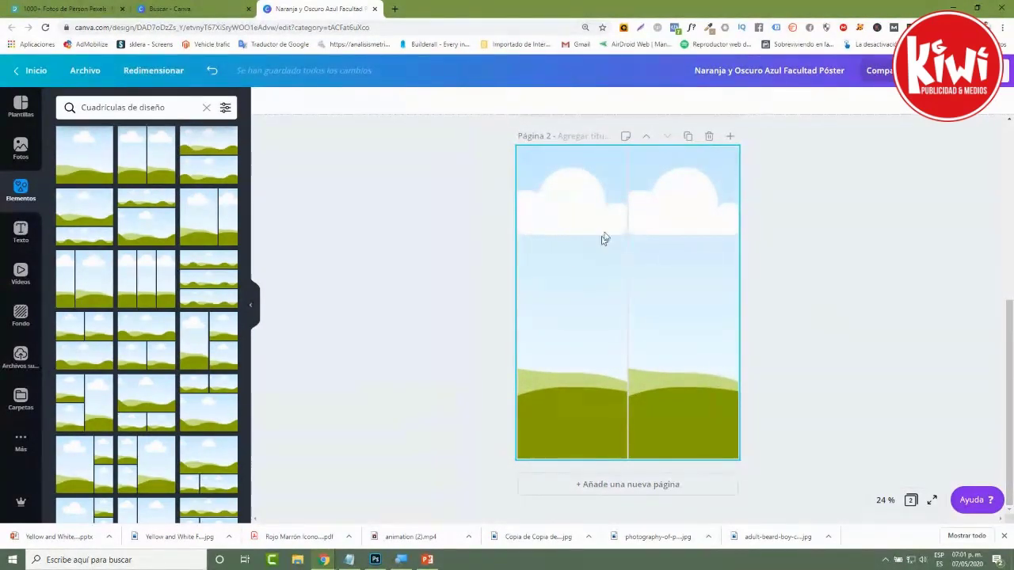
Place the headphone-woman photo in page 2's right column, cropped to frame her face
left_click(21, 154)
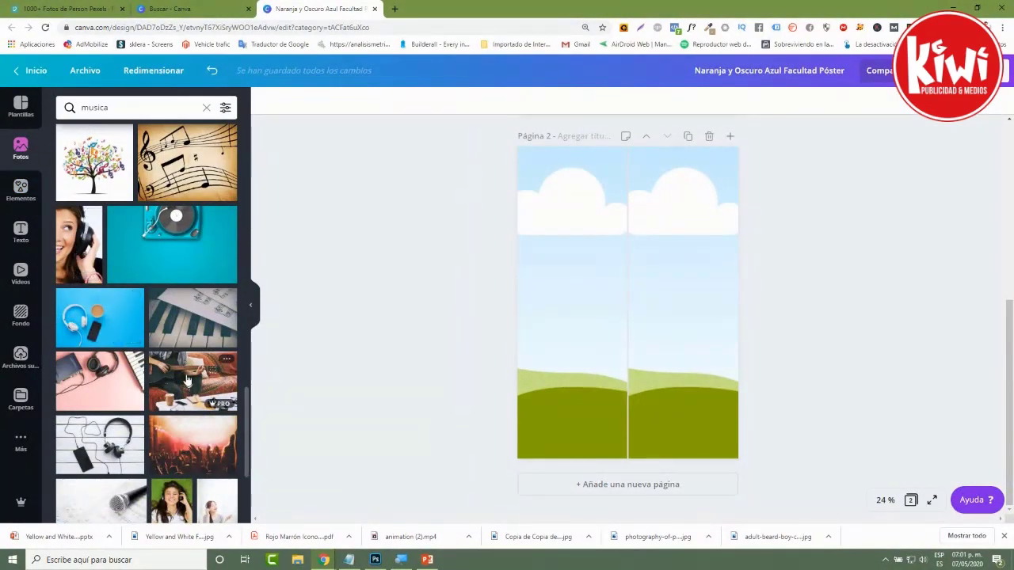
left_click_drag(78, 256, 706, 273)
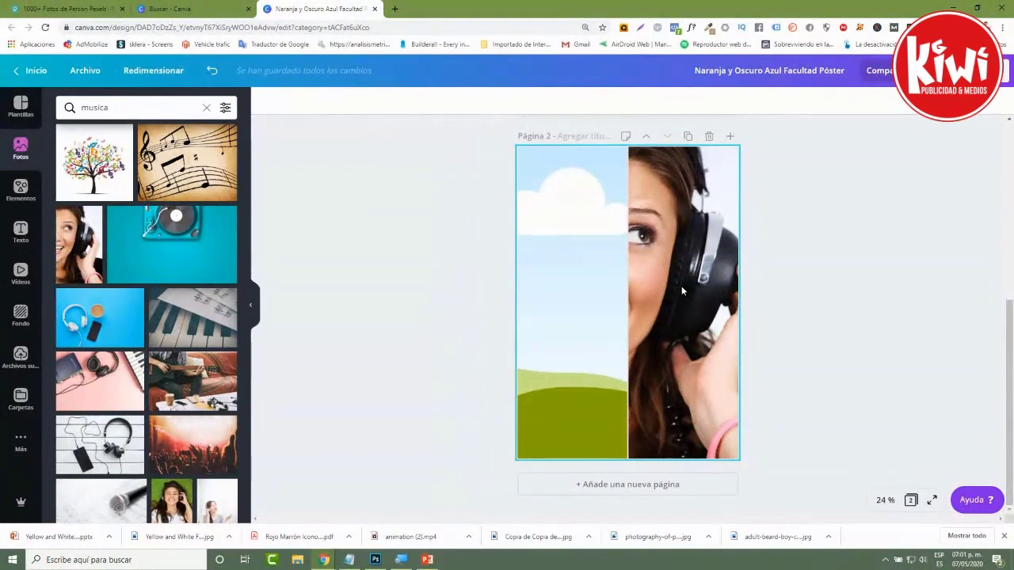
double_click(672, 278)
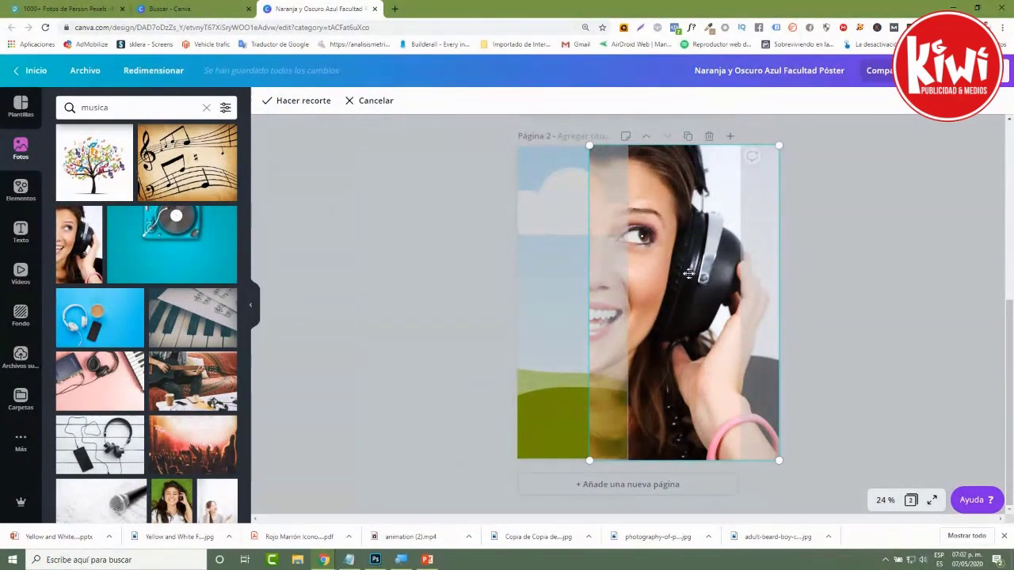
left_click_drag(673, 282, 783, 281)
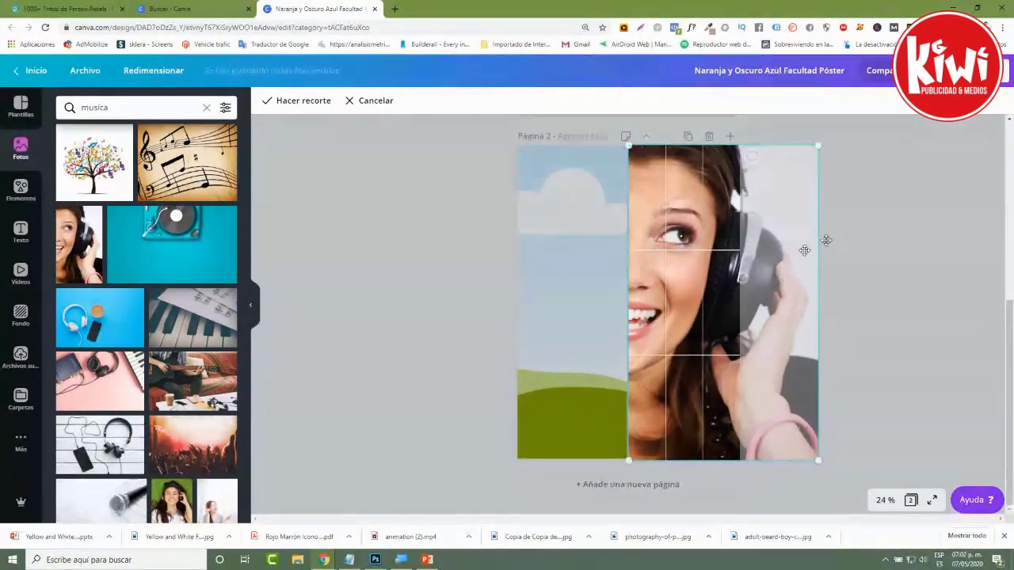
left_click(437, 240)
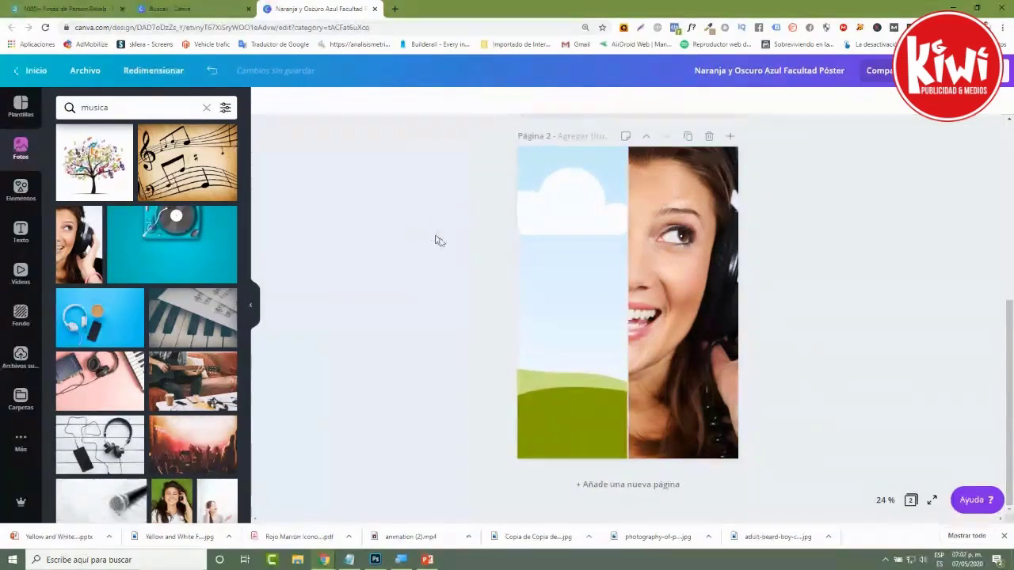
Drop the vintage microphone photo into the left column, enlarged and shifted to fill the frame
scroll(201, 408, "down", 3)
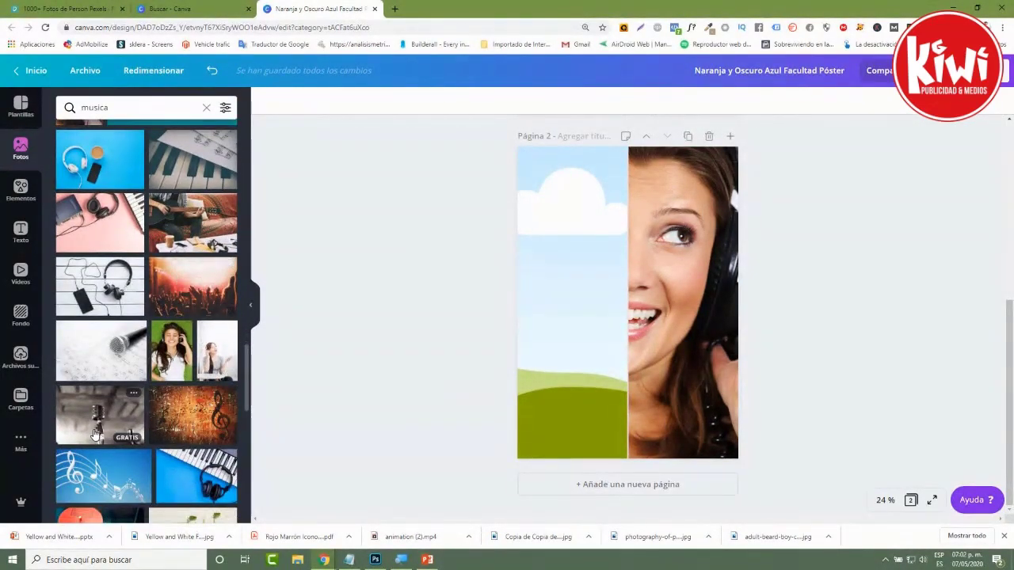
left_click_drag(94, 434, 544, 285)
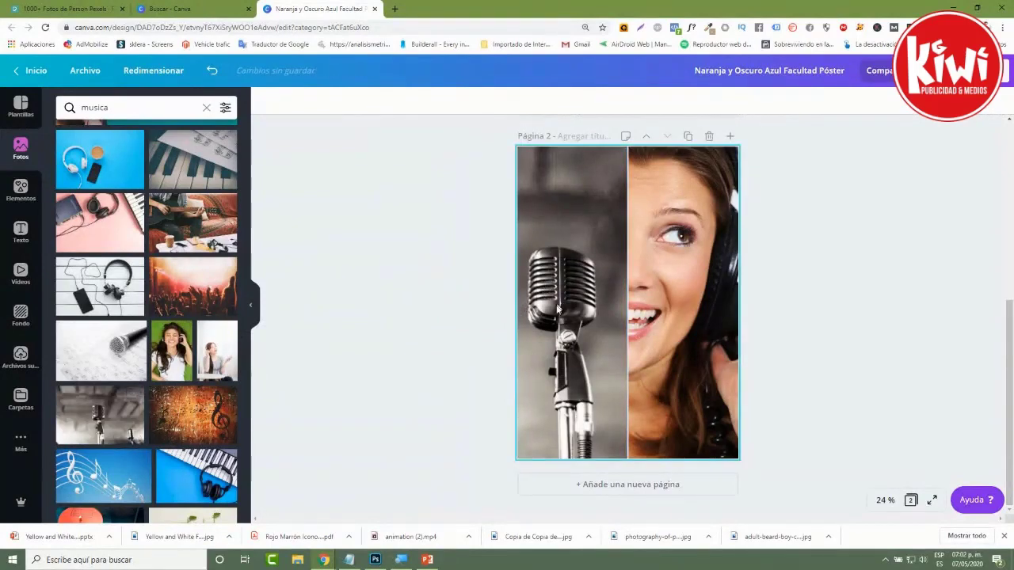
double_click(562, 311)
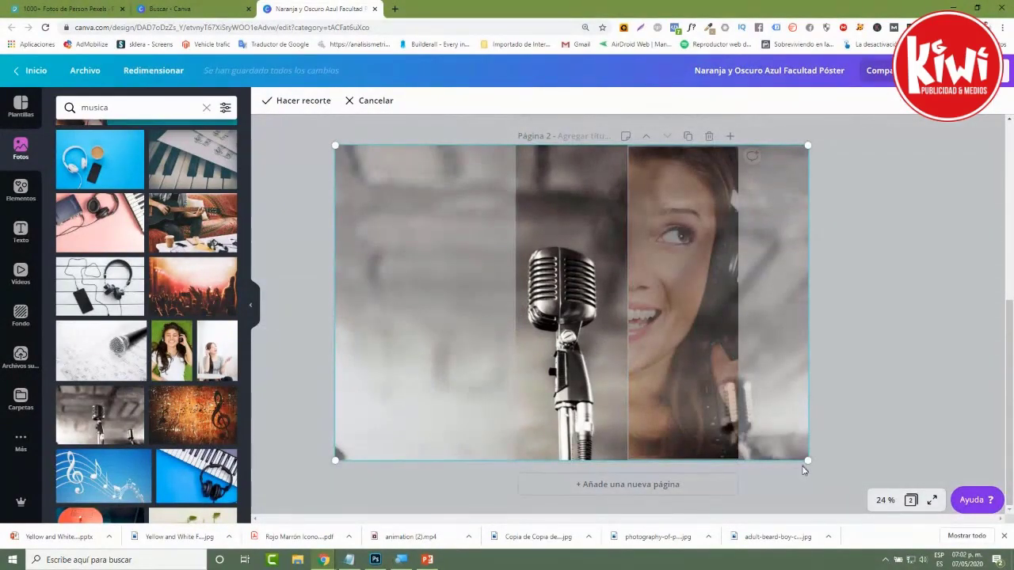
left_click_drag(586, 301, 596, 294)
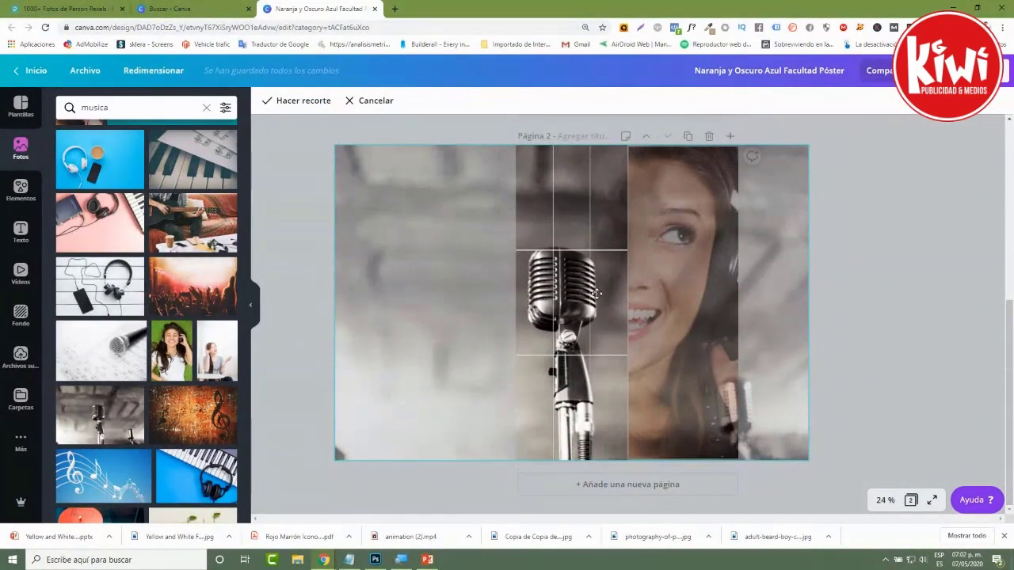
left_click_drag(331, 143, 253, 115)
left_click_drag(573, 324, 640, 319)
left_click(909, 304)
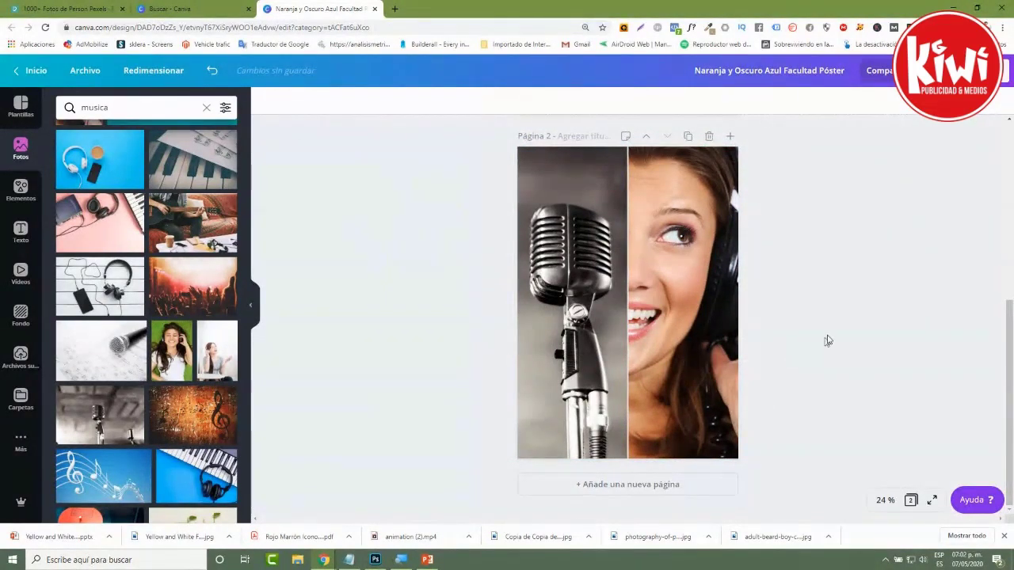
left_click(634, 484)
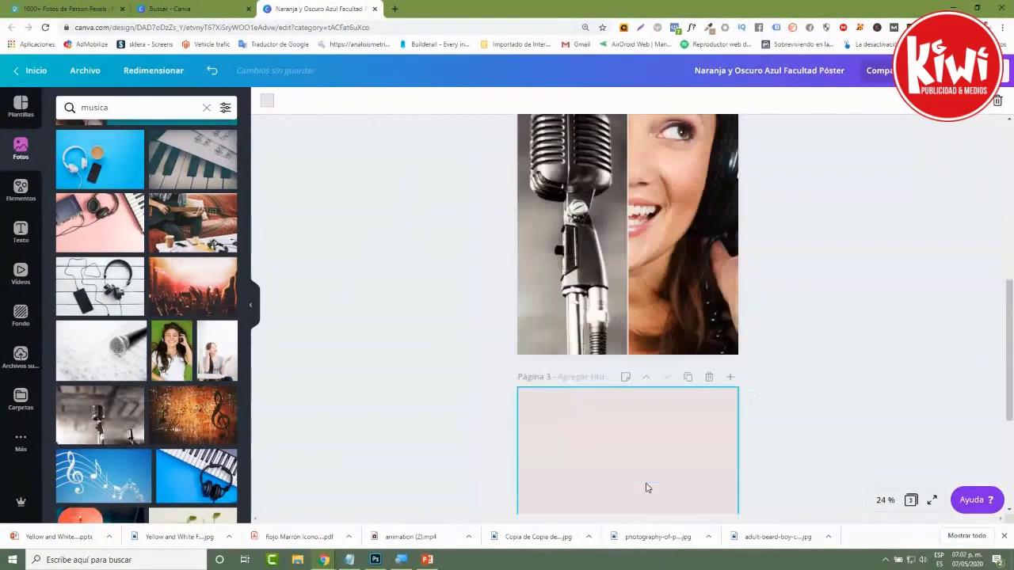
left_click(17, 196)
scroll(234, 329, "down", 10)
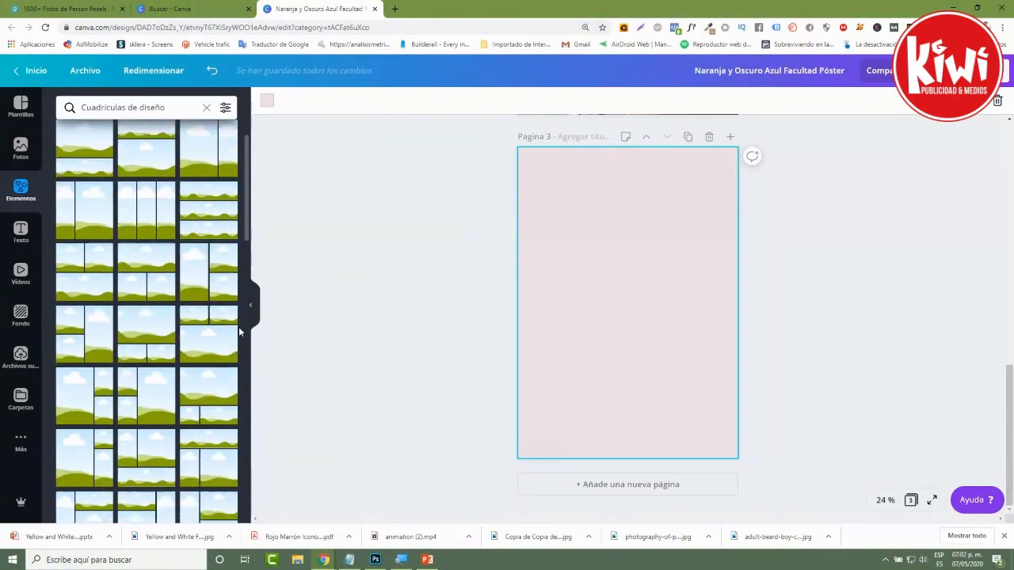
scroll(225, 347, "down", 10)
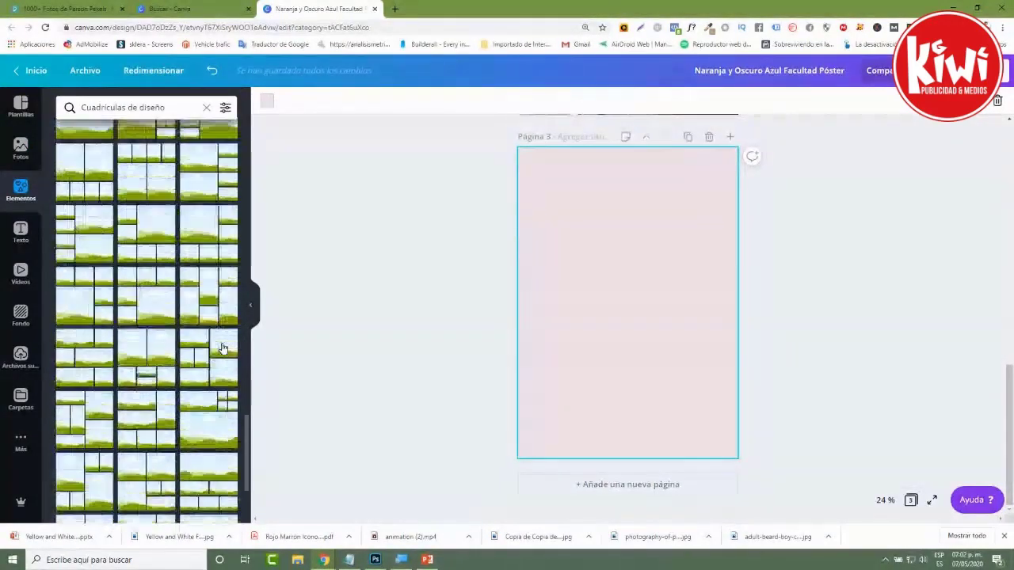
triple_click(159, 108)
key("BackSpace")
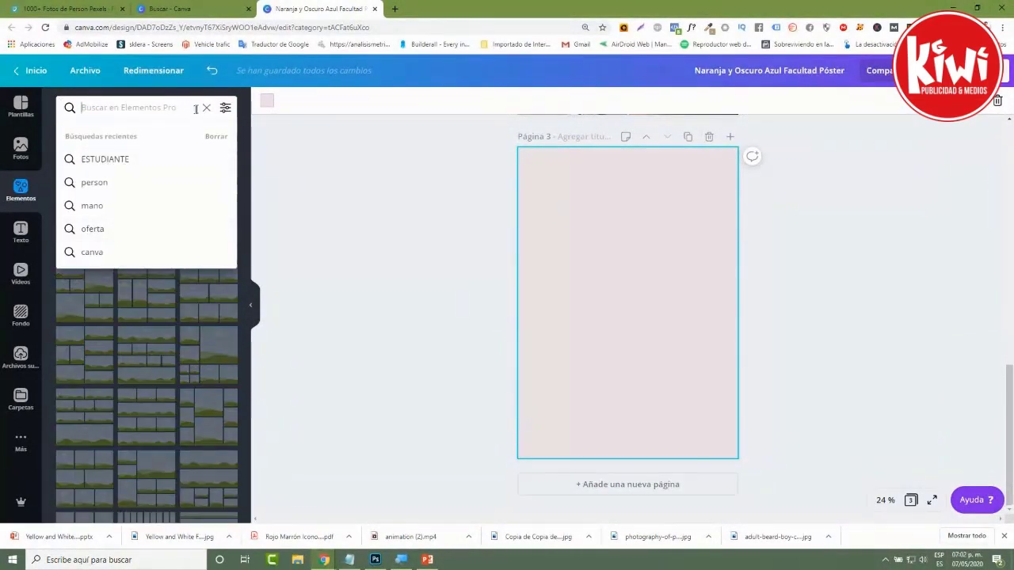
key("Return")
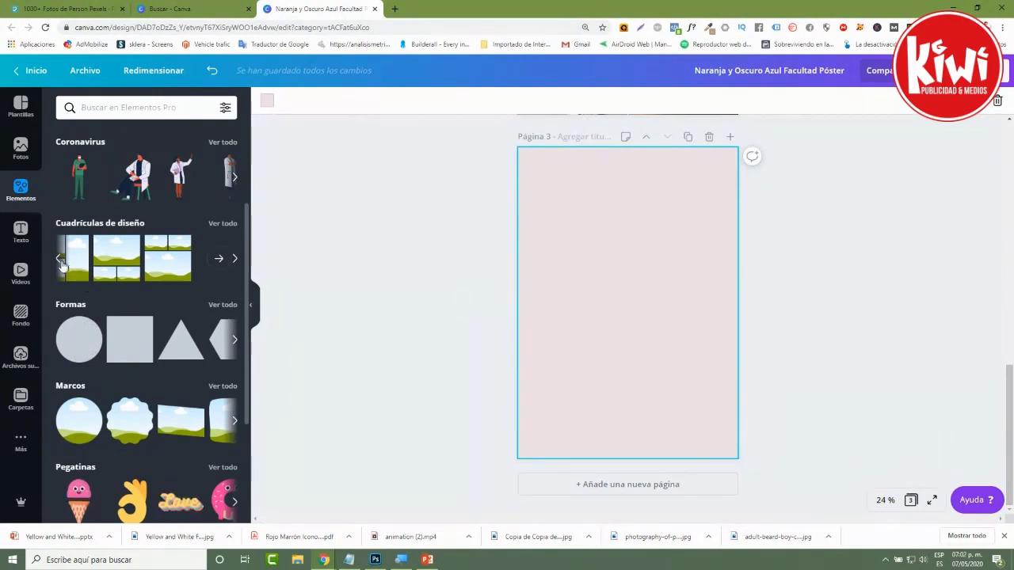
left_click(59, 262)
left_click(59, 262)
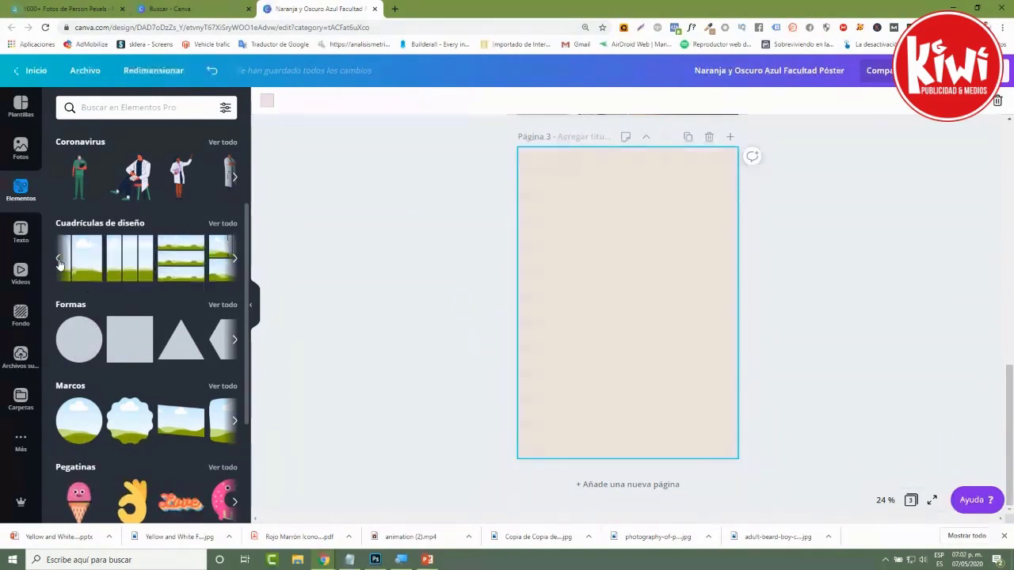
left_click(58, 262)
left_click(58, 262)
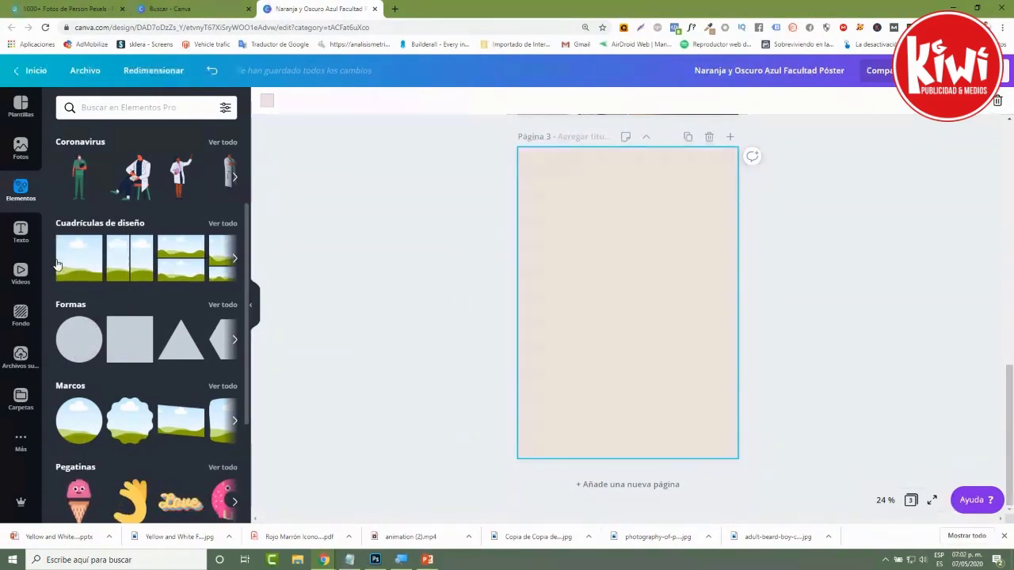
left_click(235, 262)
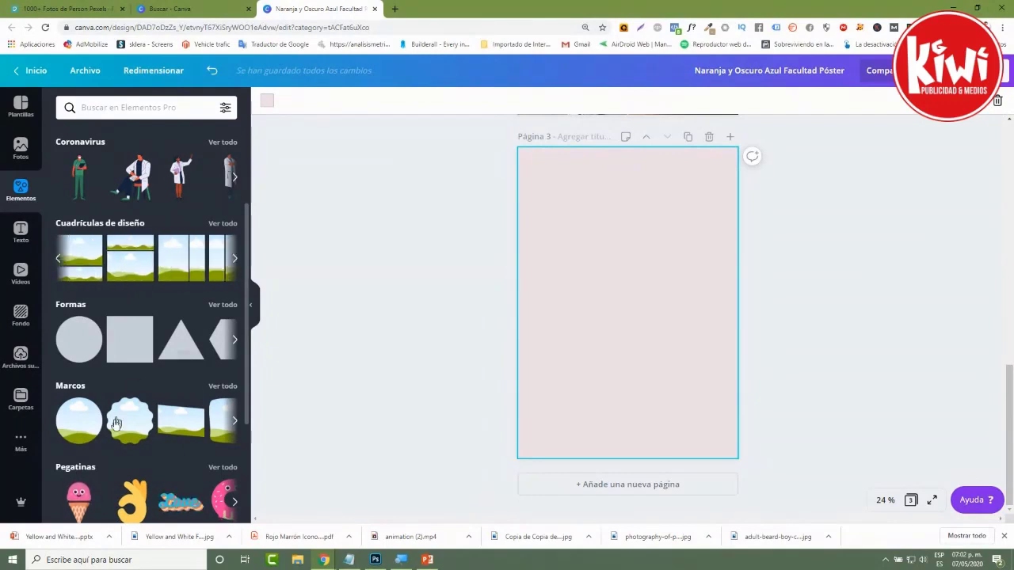
scroll(81, 317, "down", 3)
Add a circle frame to page 3 and try the bokeh video and pink headphones photo inside it
left_click(81, 314)
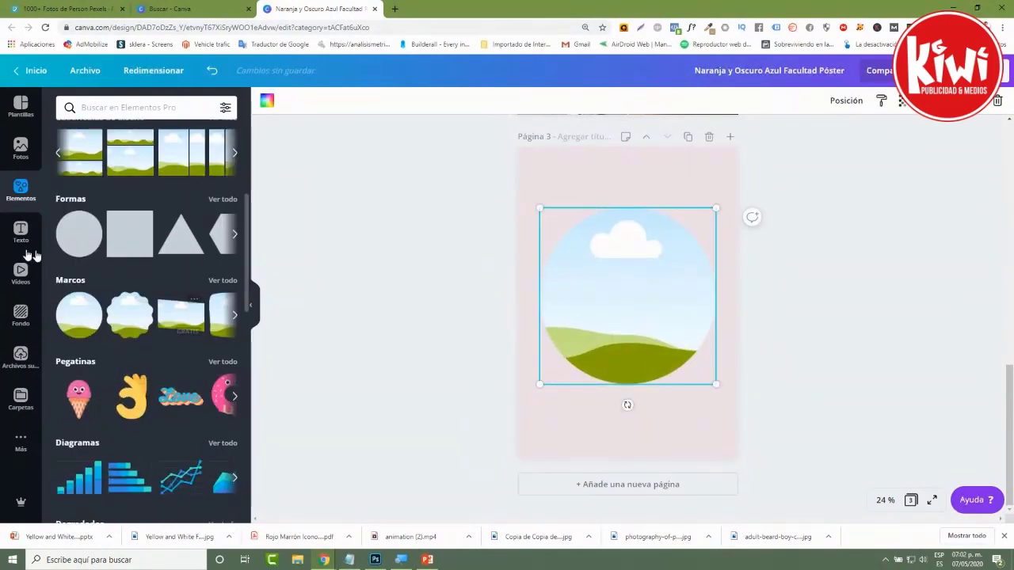
left_click(21, 273)
mouse_move(201, 273)
left_mouse_down()
mouse_move(553, 267)
mouse_move(621, 277)
mouse_move(197, 278)
mouse_move(569, 295)
mouse_move(198, 277)
left_mouse_up()
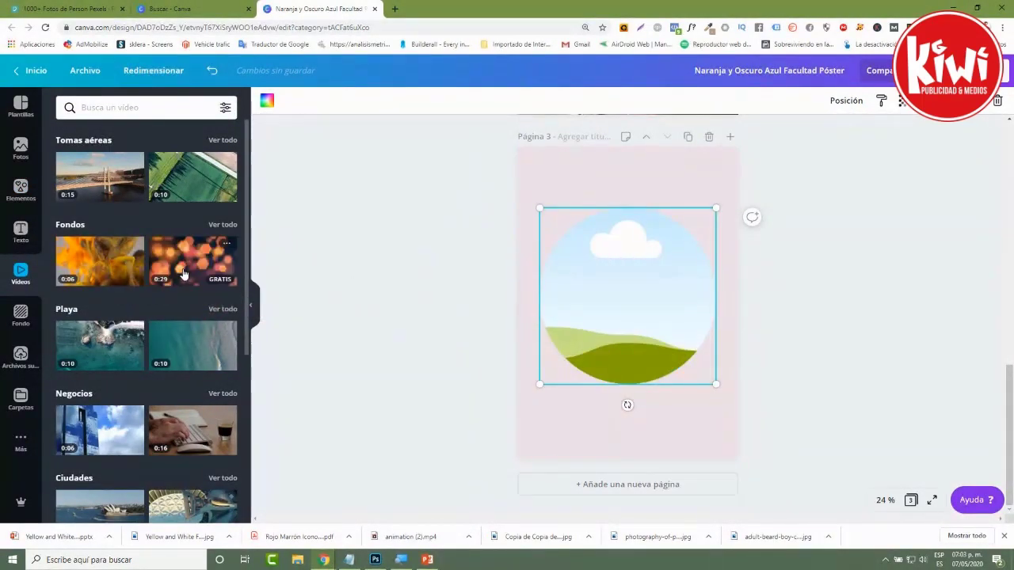
left_click(22, 151)
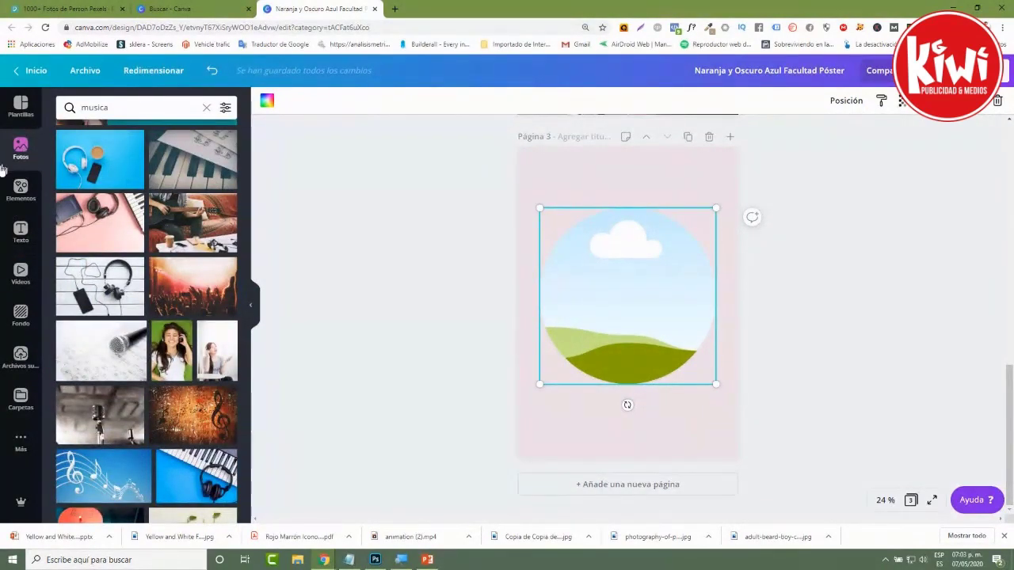
left_click_drag(87, 237, 602, 294)
left_click(875, 342)
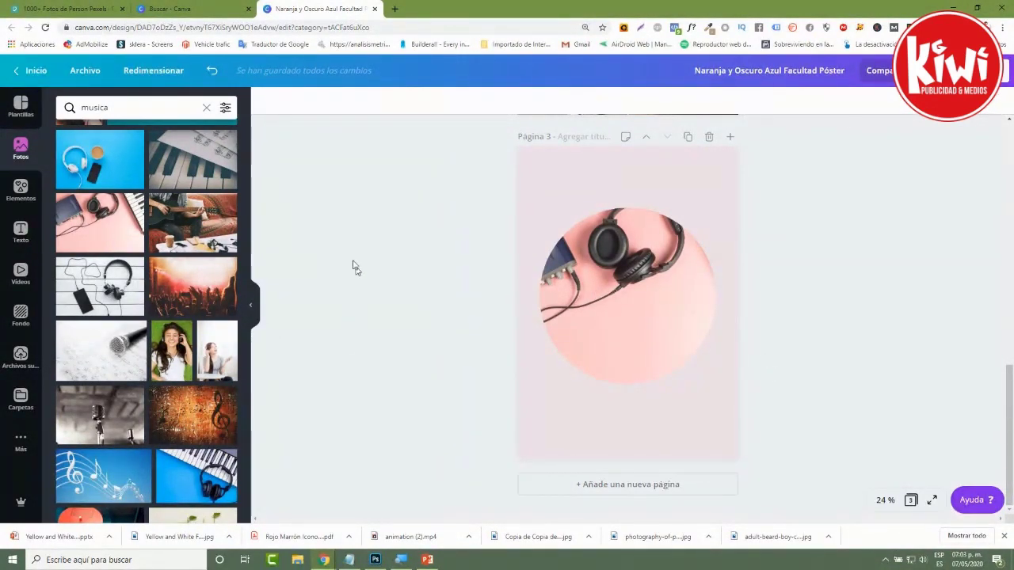
Fill the circle frame with the orange fire video instead
left_click(21, 272)
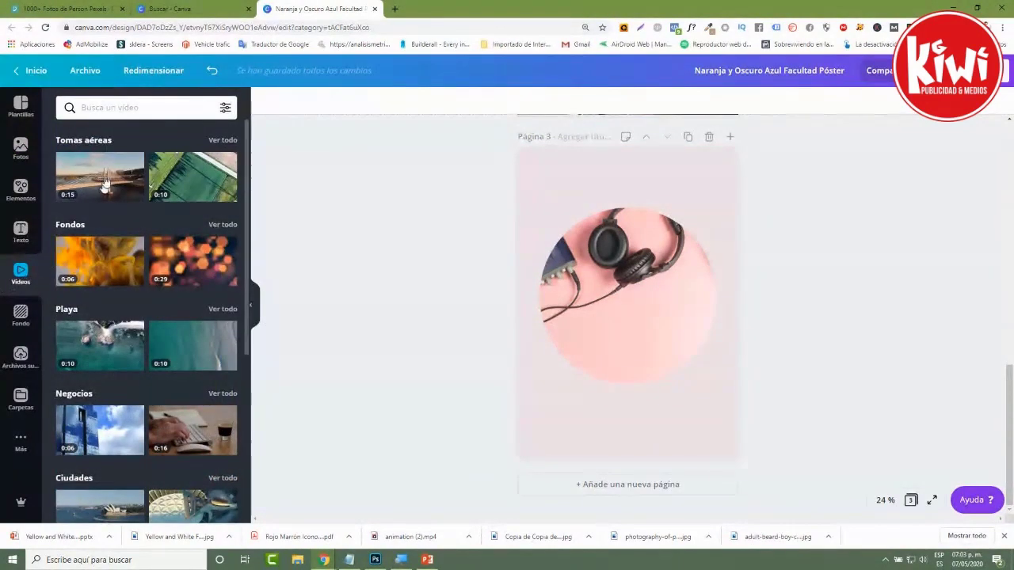
left_click_drag(107, 264, 593, 268)
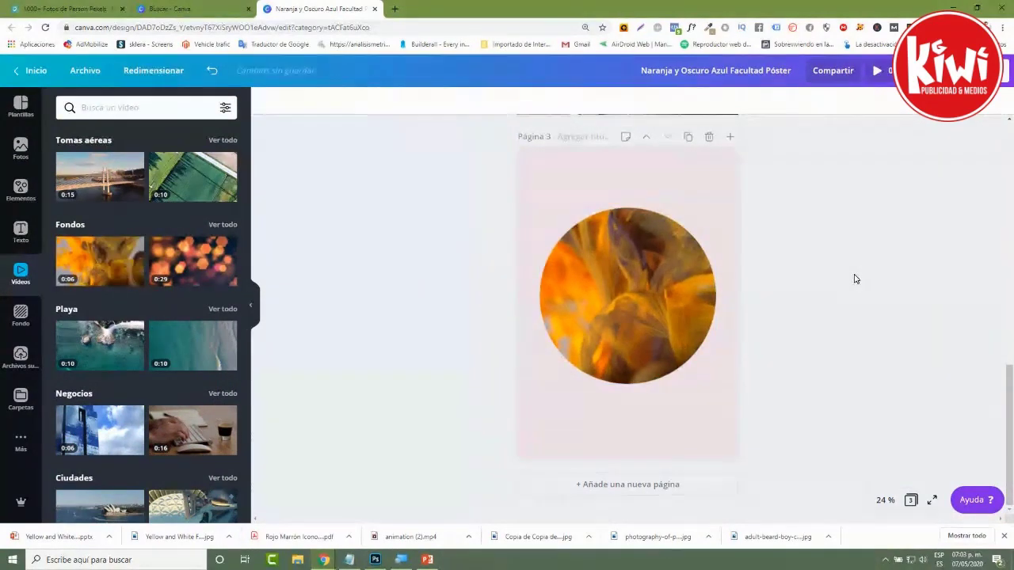
left_click(696, 174)
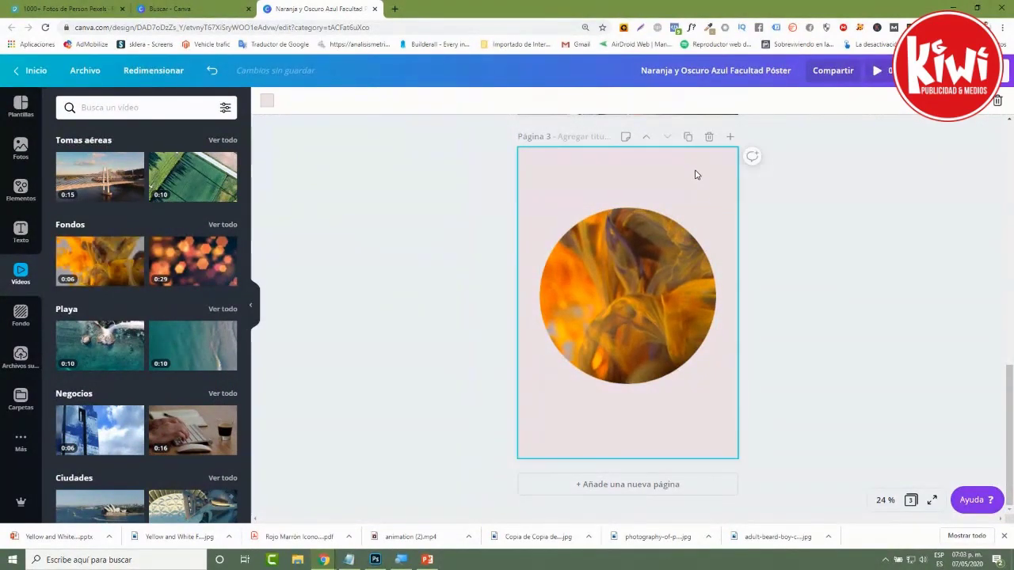
Make page 3's background navy and move the fire-video circle lower
left_click(267, 101)
left_click(68, 222)
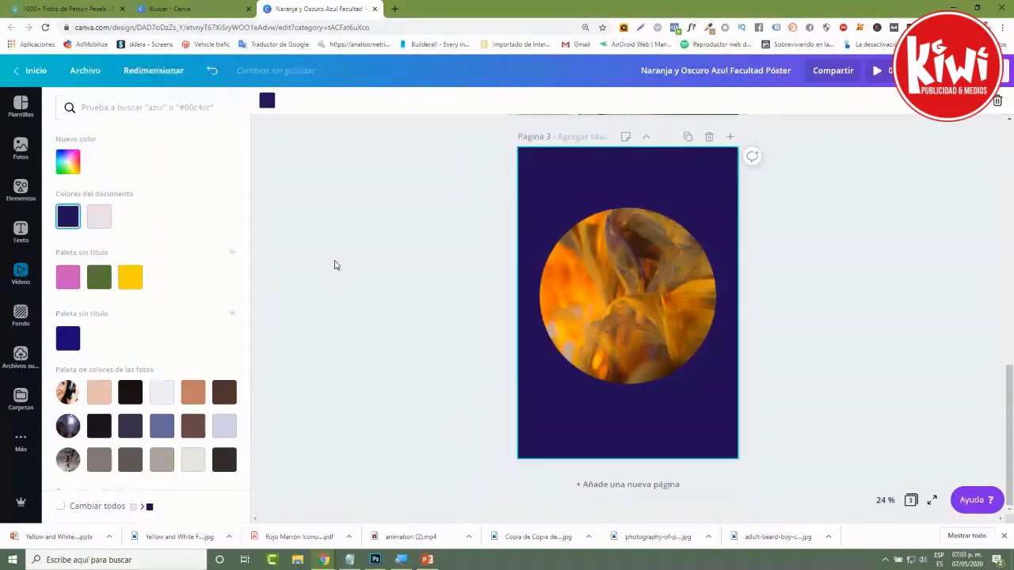
left_click(689, 341)
left_click_drag(688, 341, 689, 383)
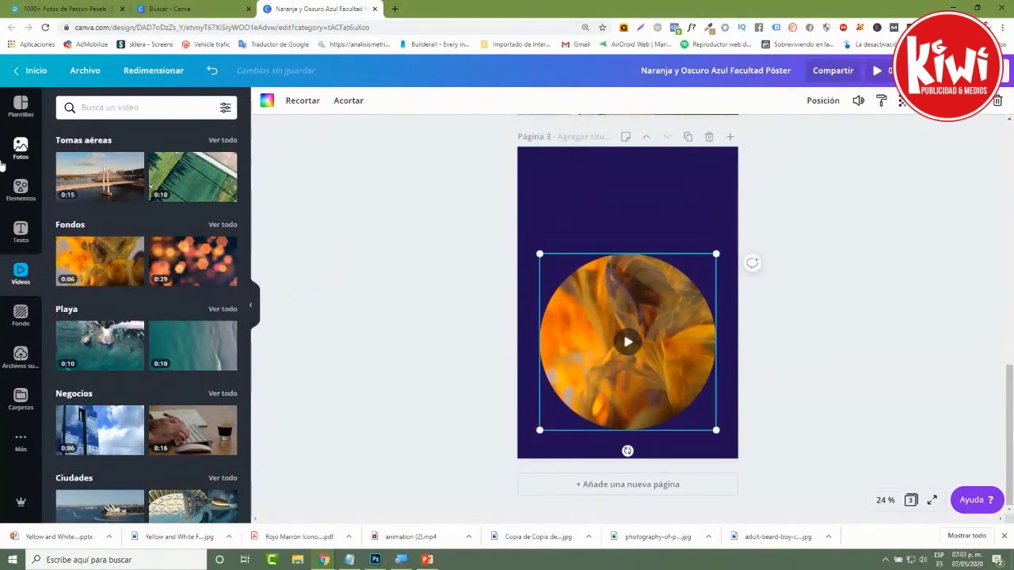
Add a two-line heading 'LA VIDA ES REAL' at the top of page 3
left_click(21, 231)
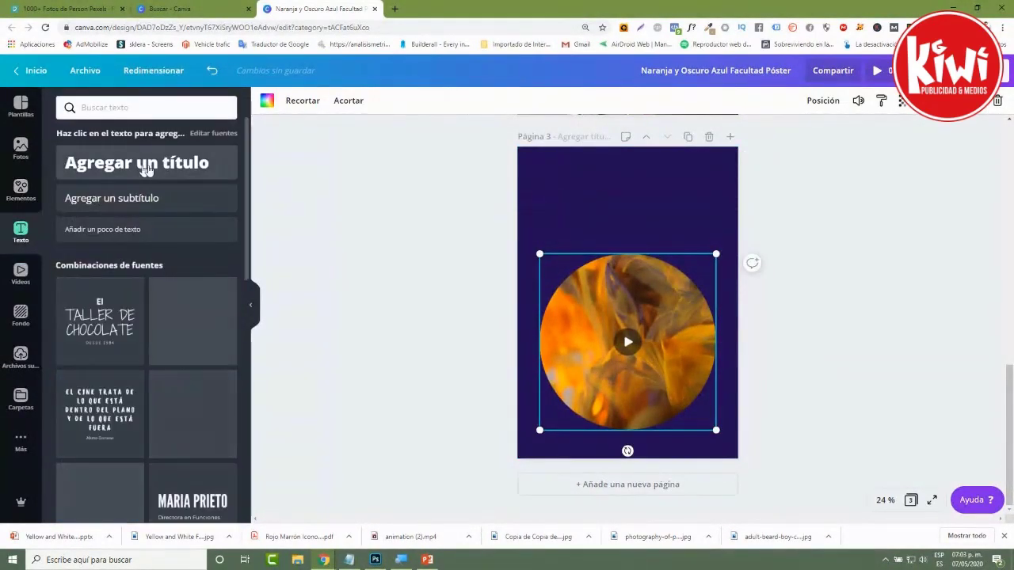
left_click(148, 171)
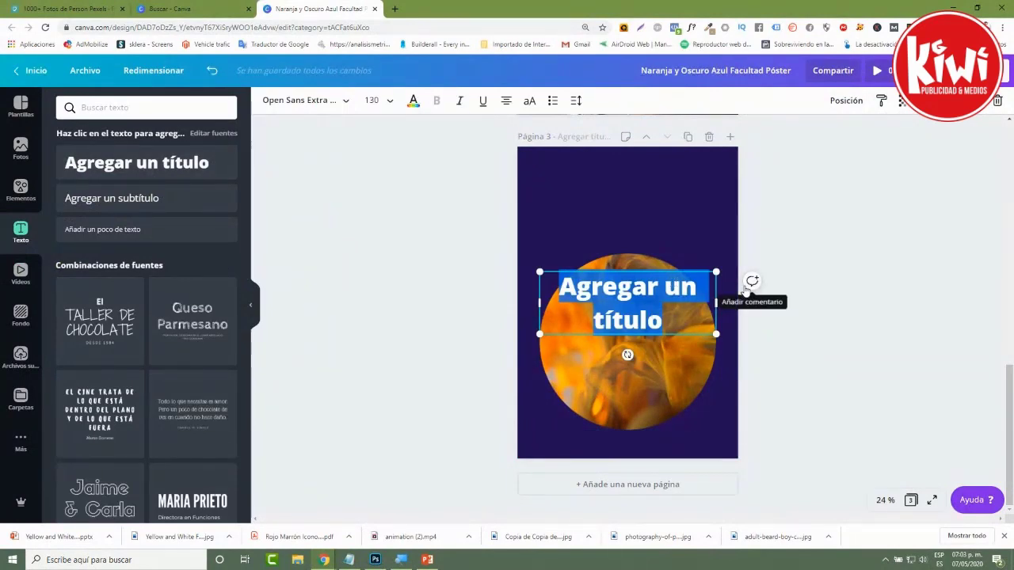
type("LA VIDA")
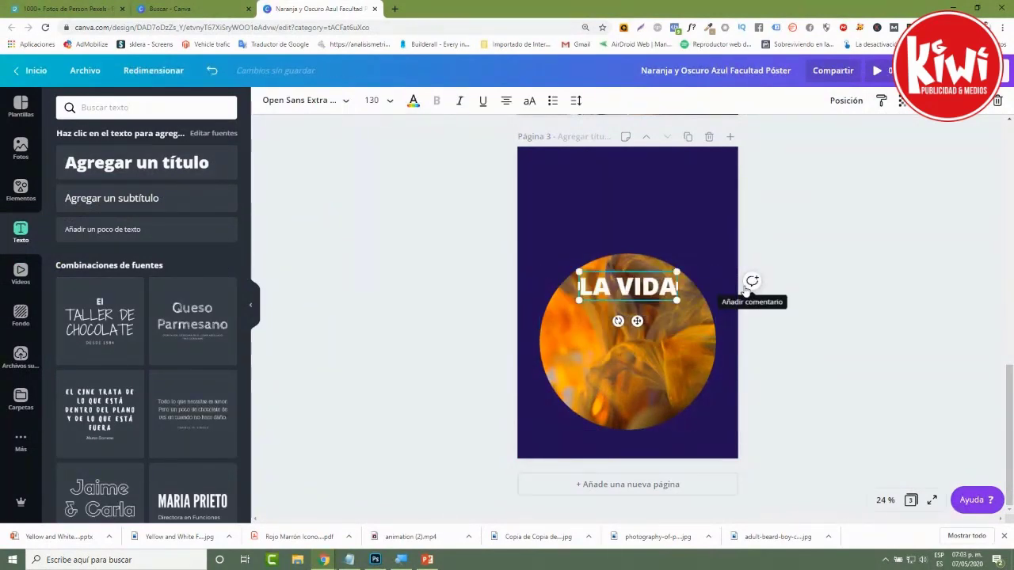
type(" E")
key("BackSpace")
type("ES RE")
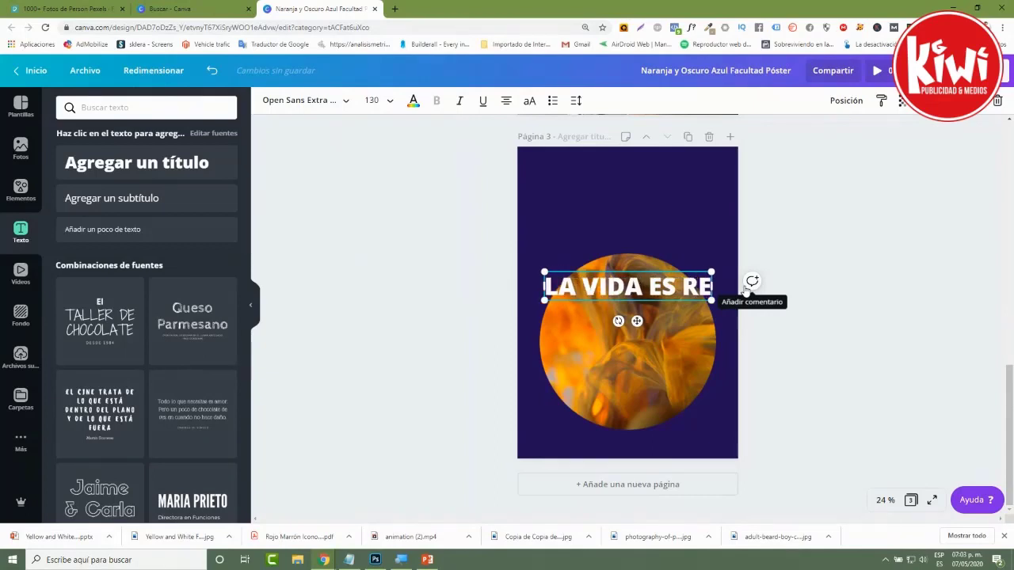
type("AL")
left_click_drag(720, 304, 816, 288)
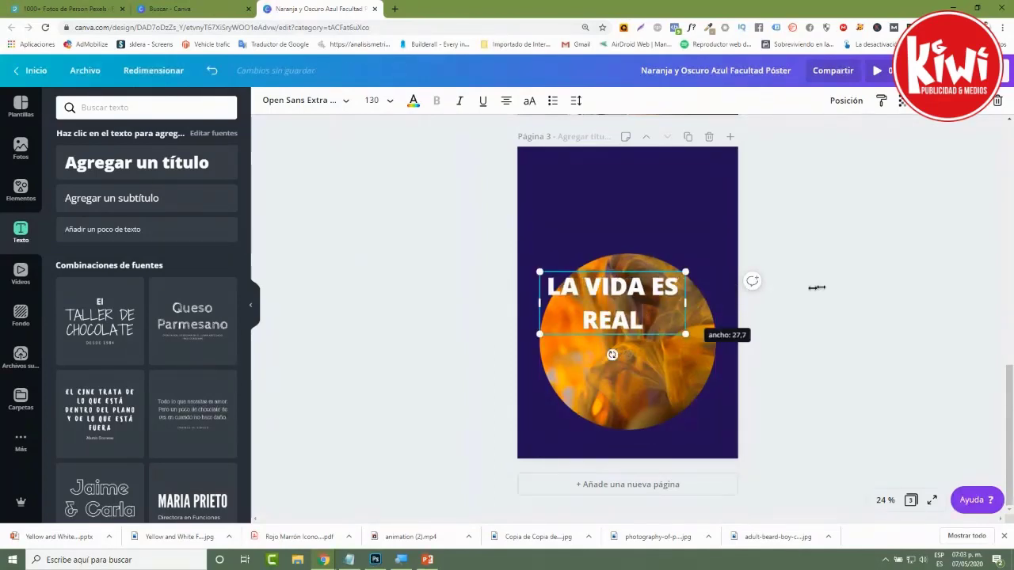
left_click_drag(630, 298, 640, 221)
Preview page 3 as a playing presentation, then exit the preview
key("Escape")
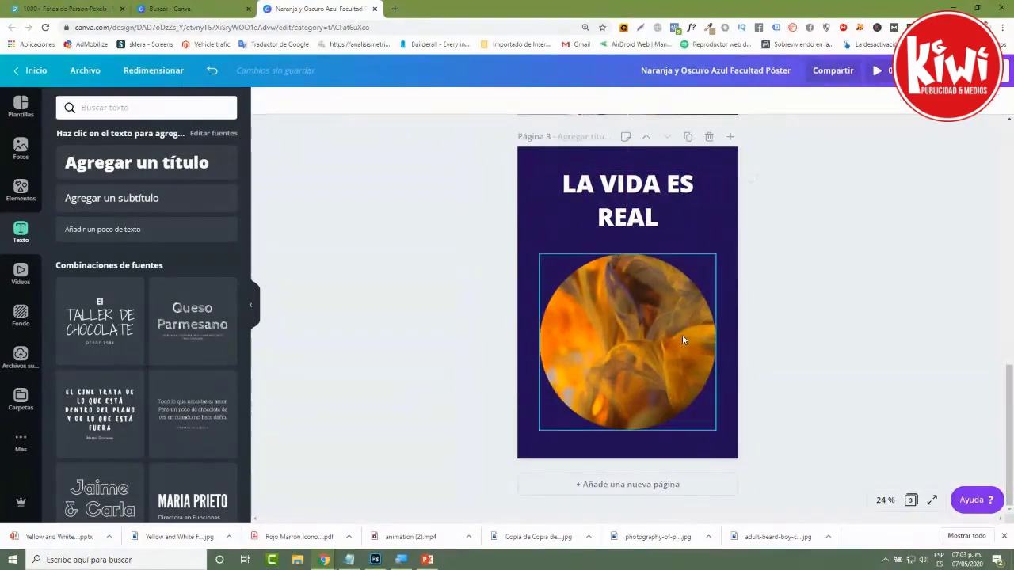
left_click(876, 71)
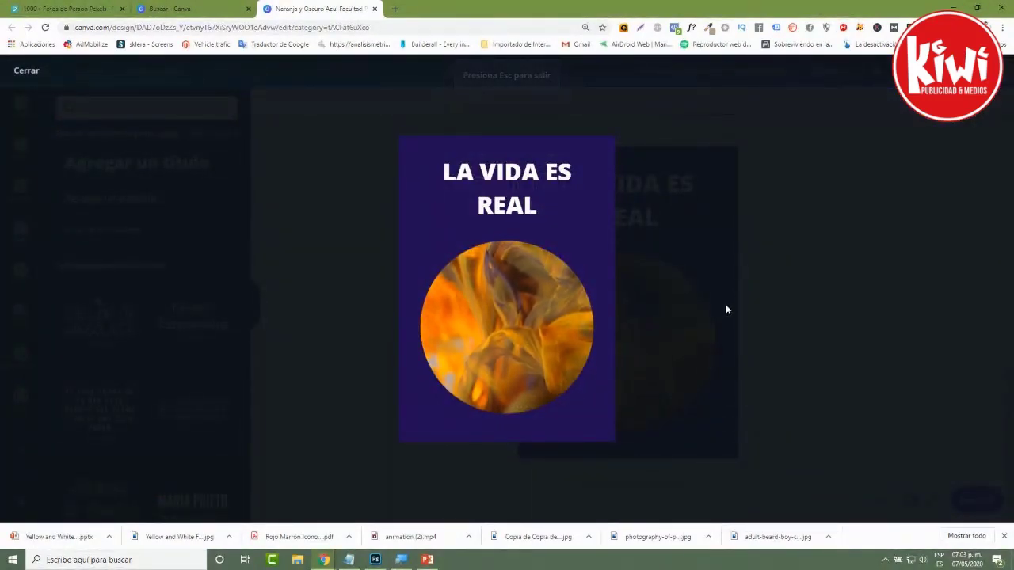
key("Escape")
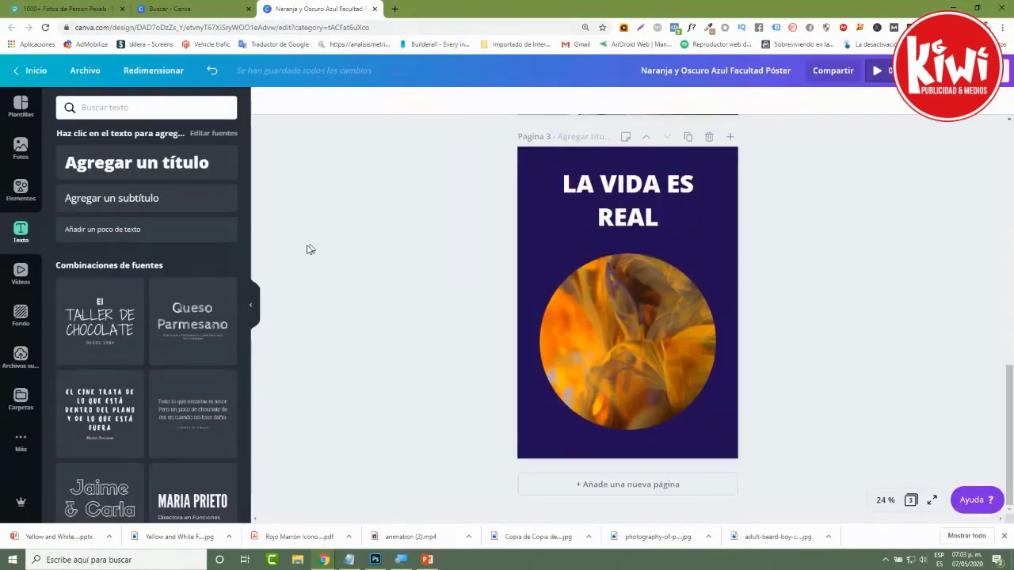
Add a new blank navy page 4 after page 3
left_click(20, 190)
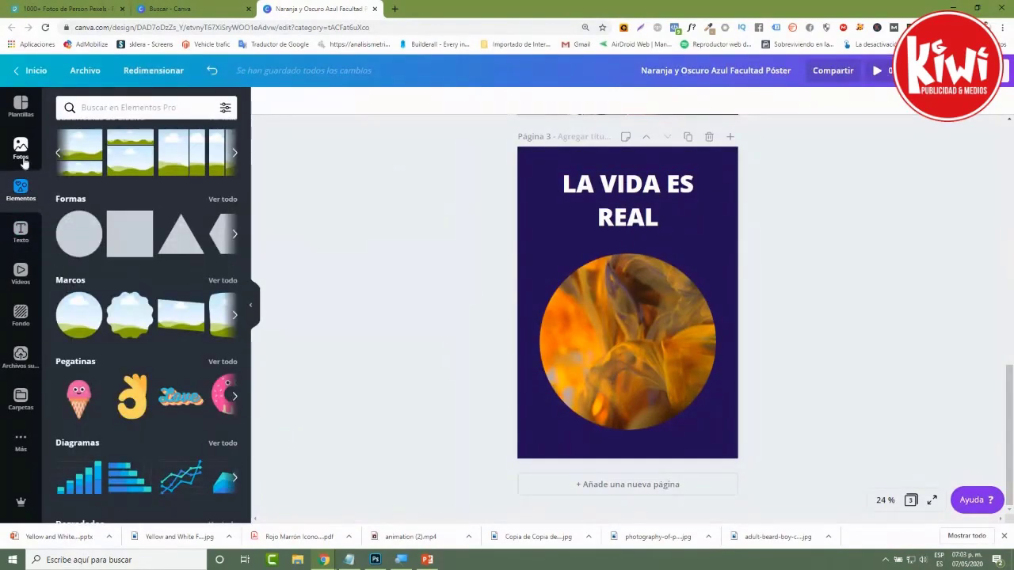
scroll(79, 206, "up", 3)
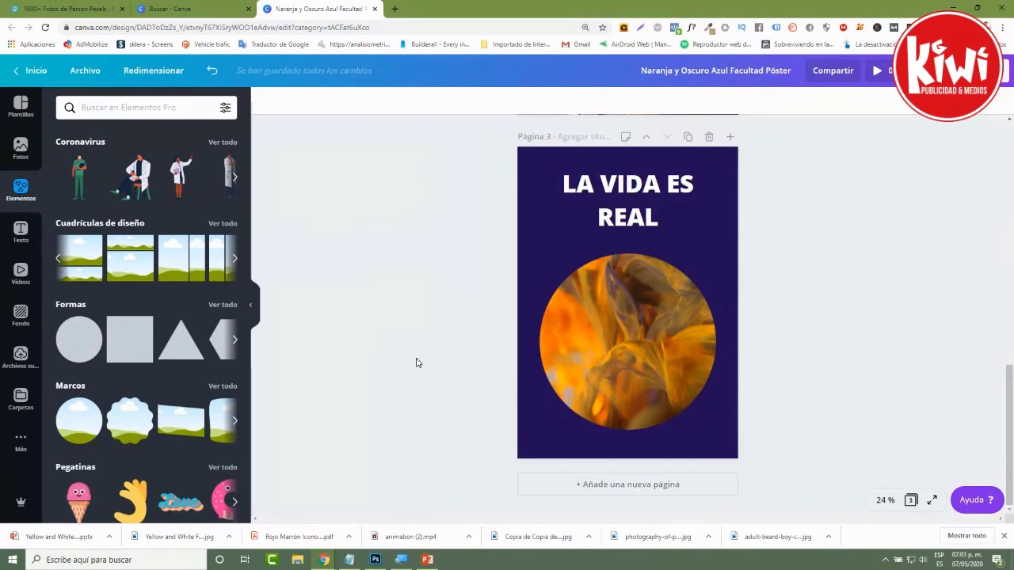
left_click(651, 489)
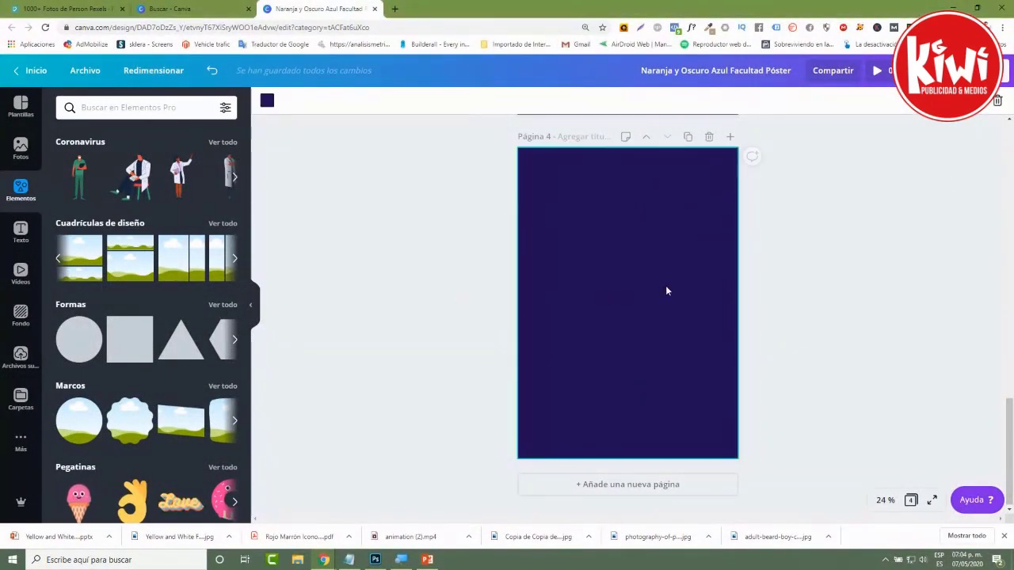
Clear page 4's background to white and add the uploaded photo of the man
key("Delete")
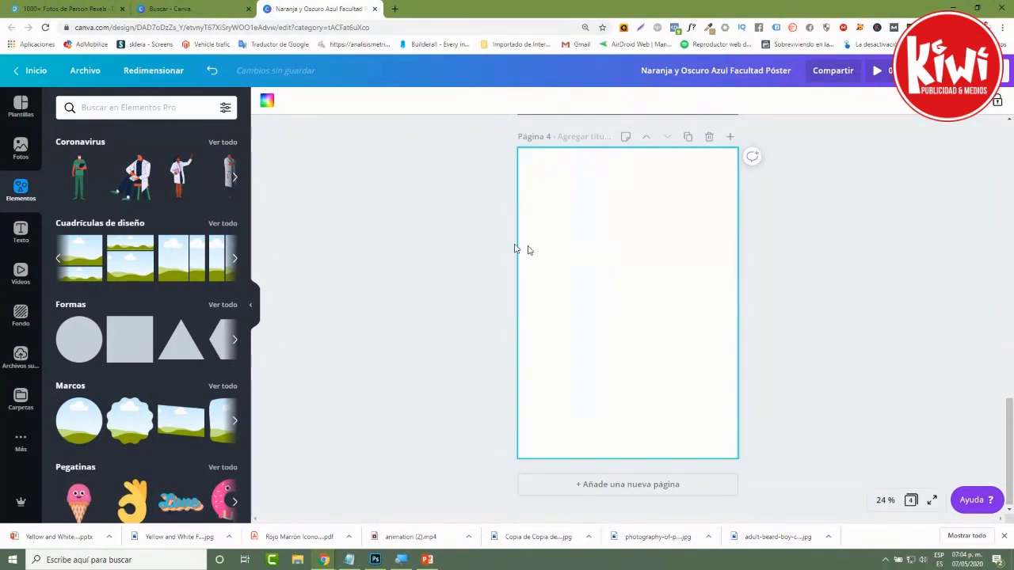
left_click(20, 398)
left_click(11, 371)
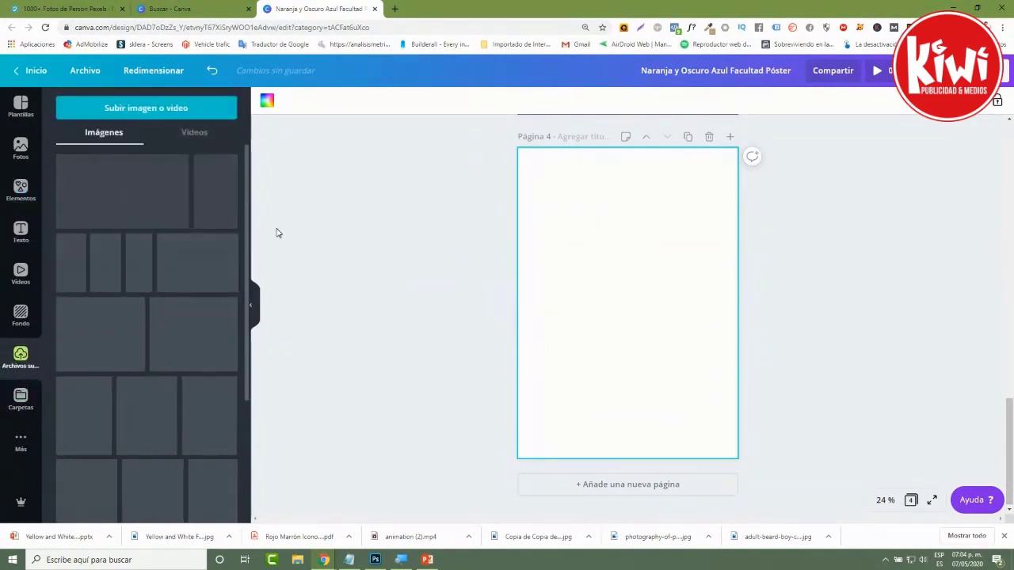
scroll(226, 317, "down", 10)
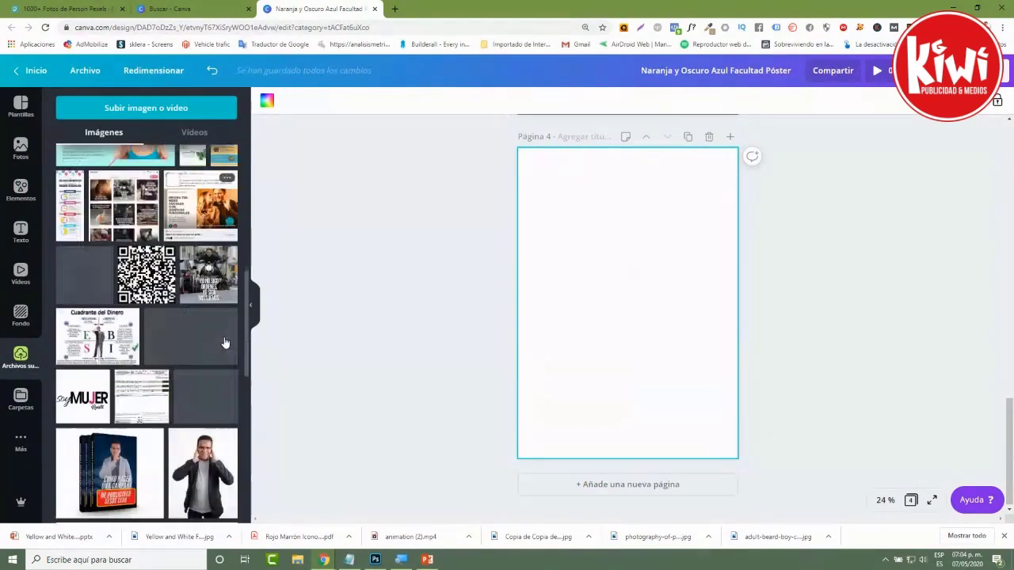
scroll(210, 348, "down", 1)
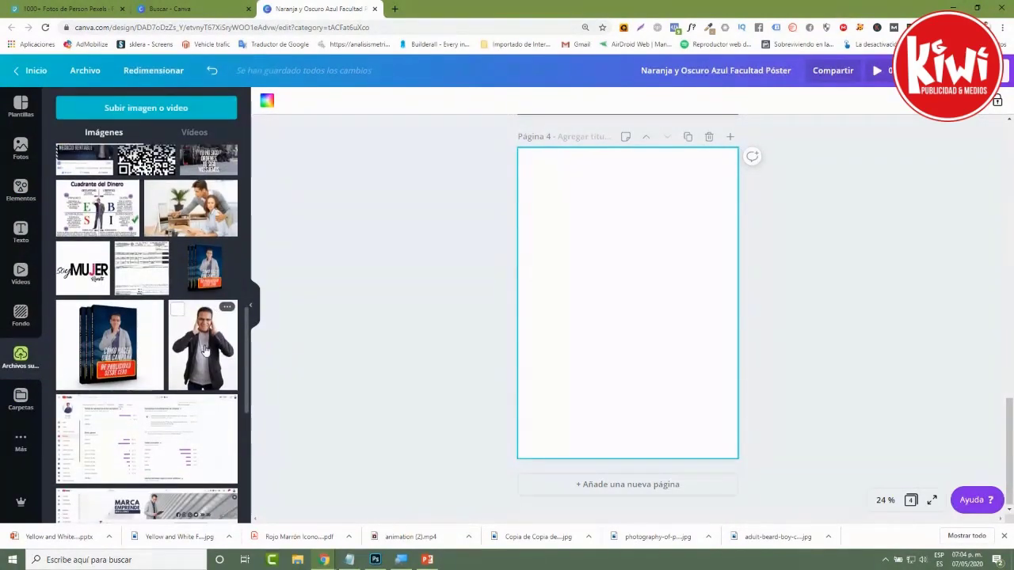
left_click(198, 341)
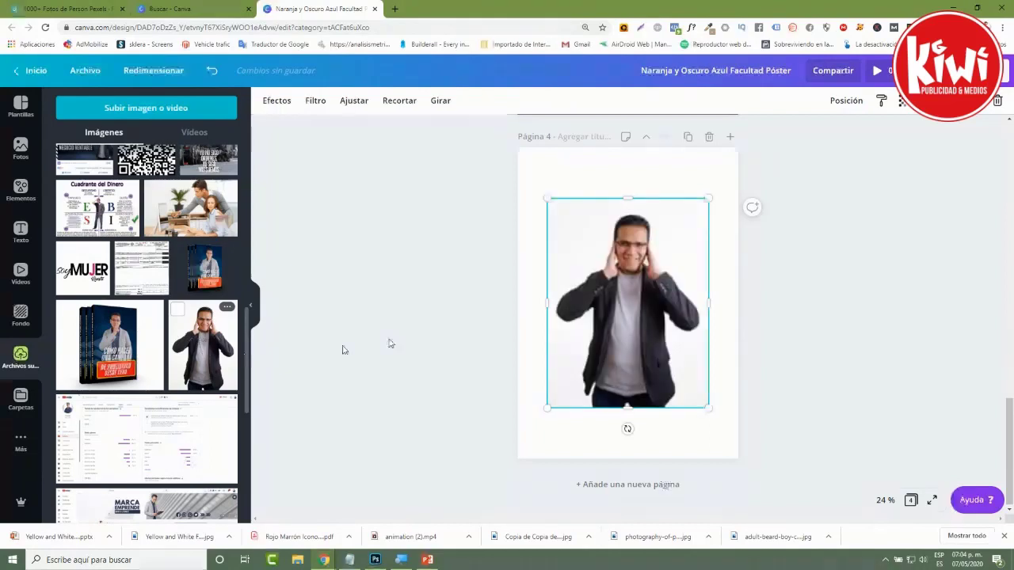
left_click(424, 217)
left_click(541, 165)
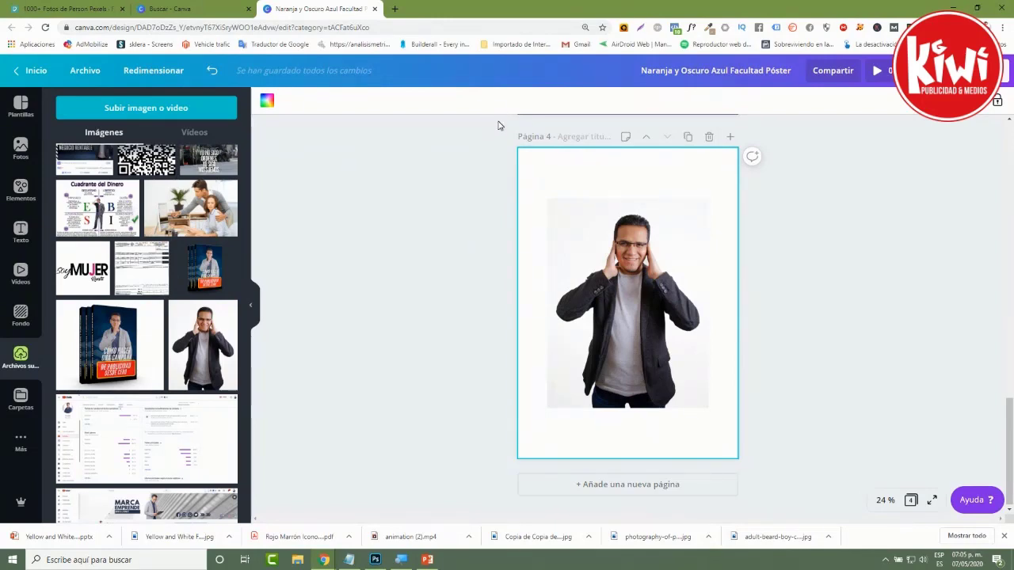
Set page 4's background to the dark blue preset, then select the man's photo
left_click(269, 103)
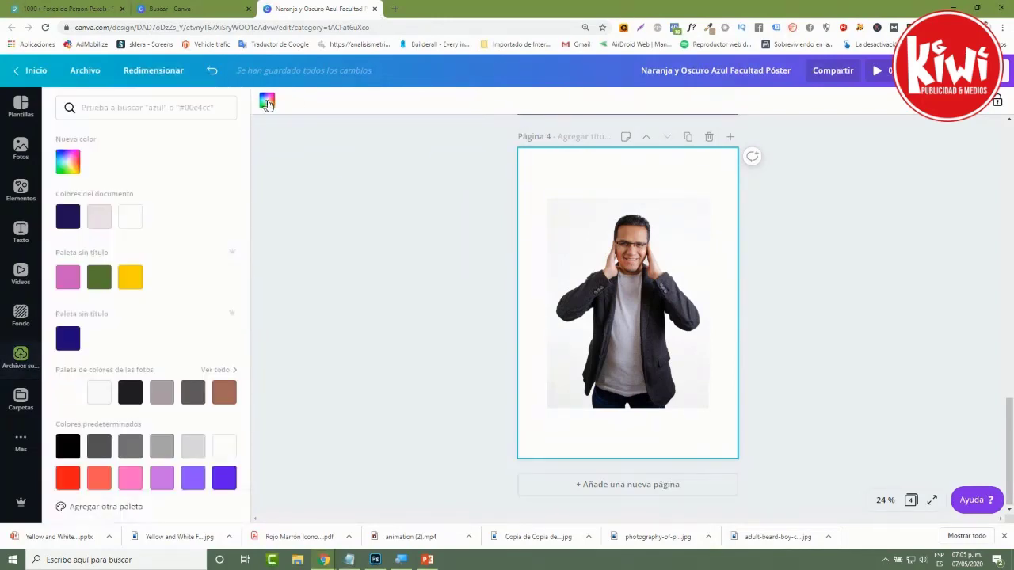
scroll(229, 429, "down", 1)
scroll(229, 429, "down", 1)
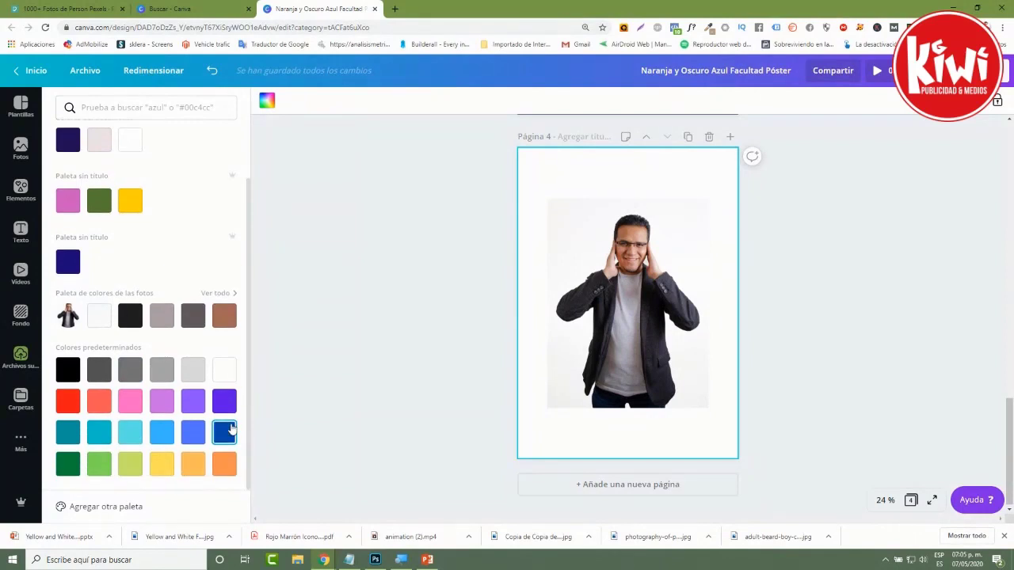
left_click(226, 432)
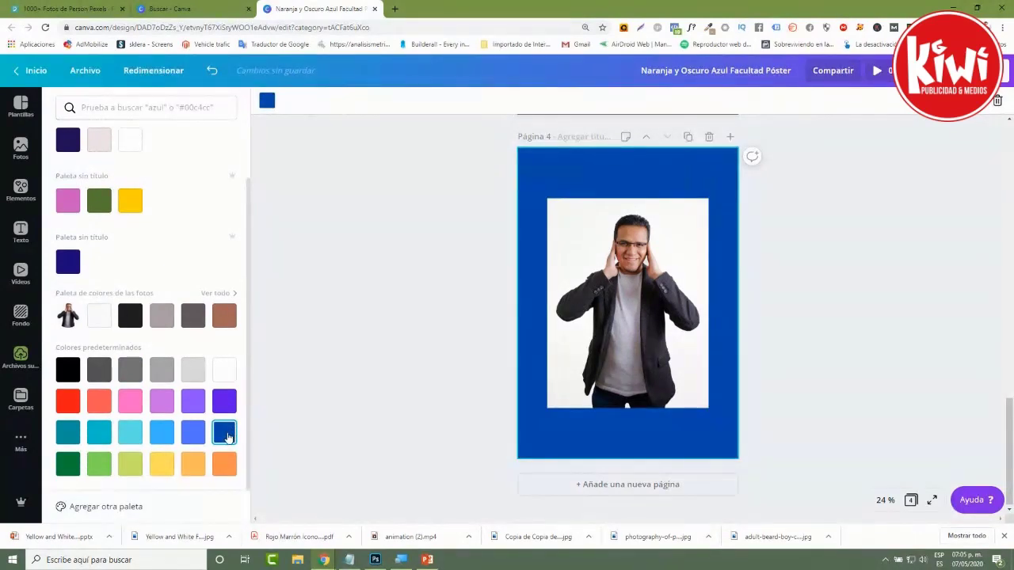
left_click(419, 357)
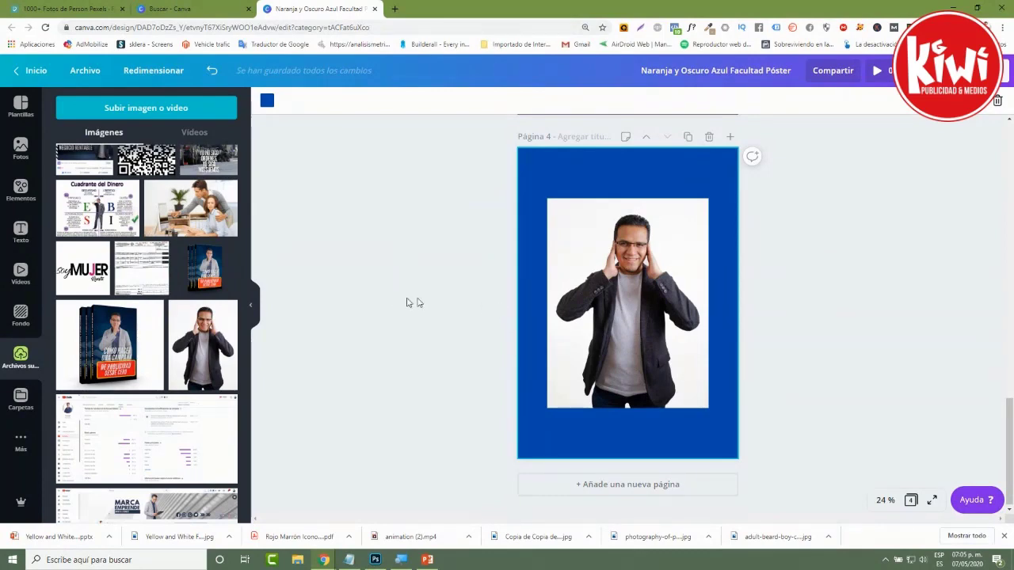
left_click(662, 334)
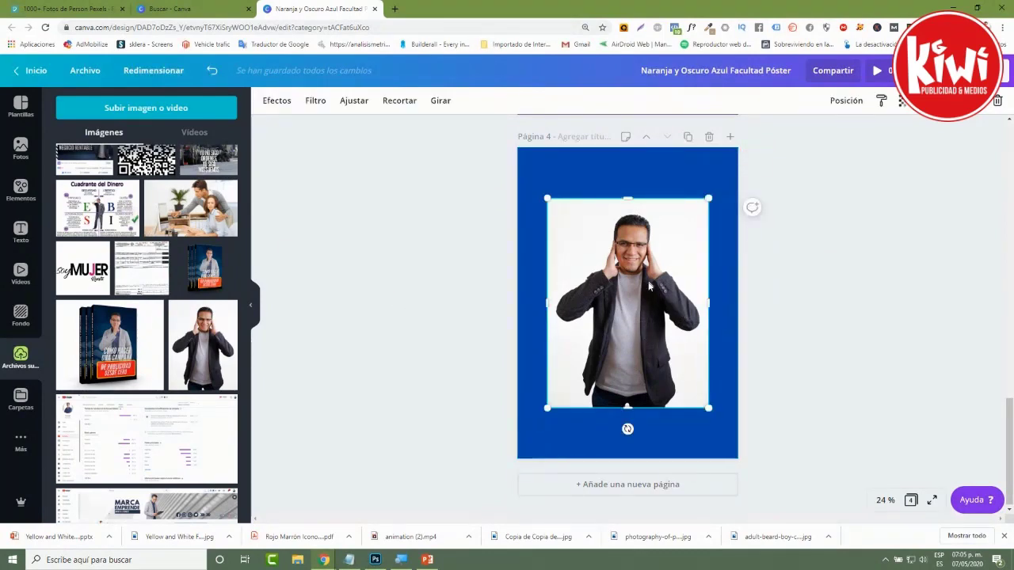
left_click(280, 104)
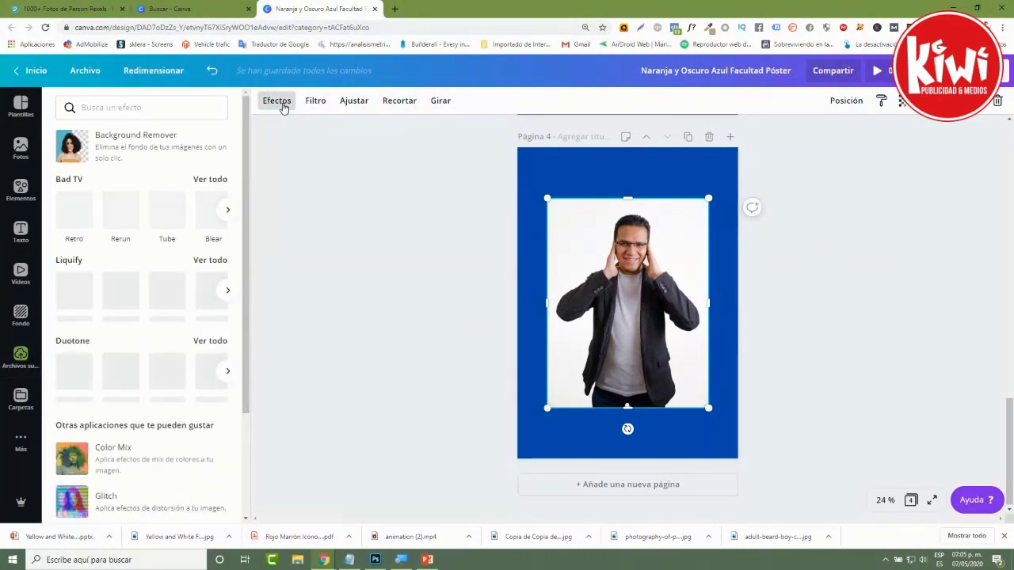
left_click(321, 106)
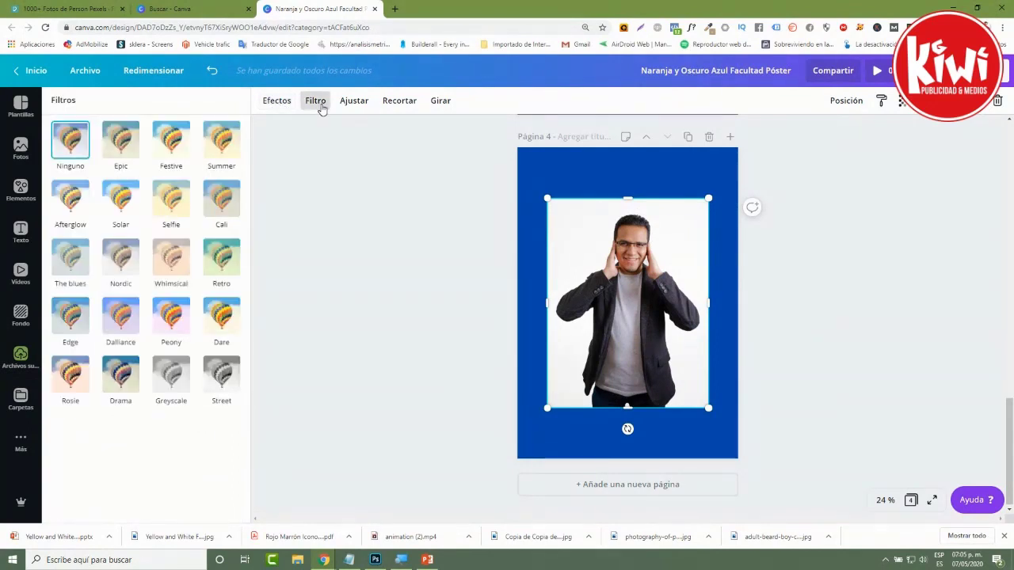
left_click(354, 103)
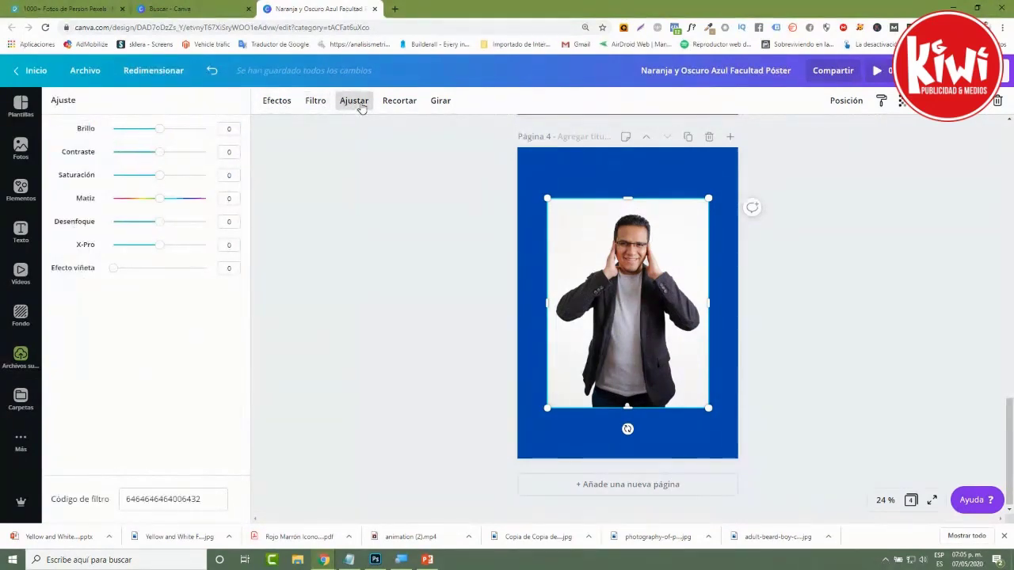
left_click(406, 107)
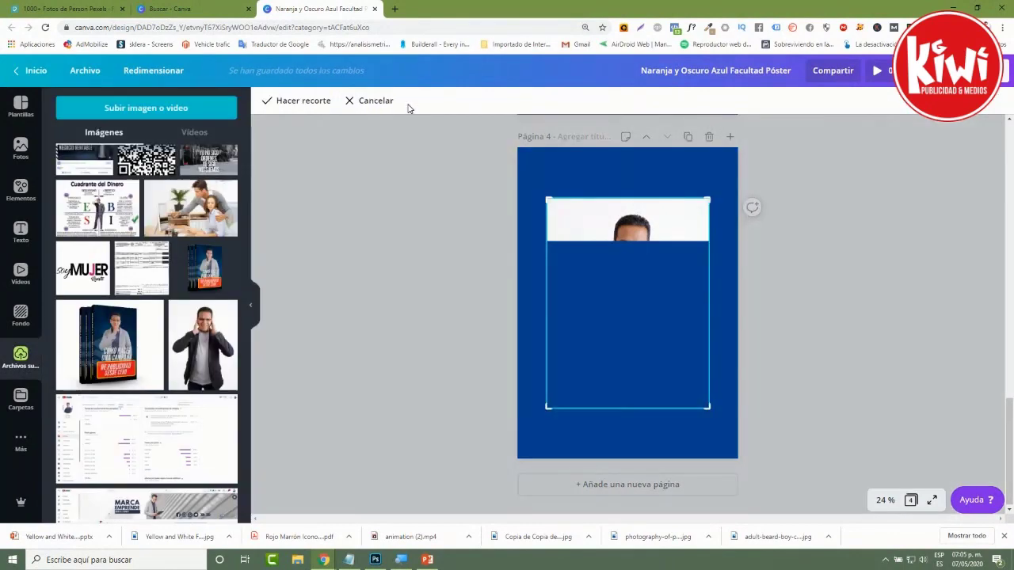
left_click(305, 101)
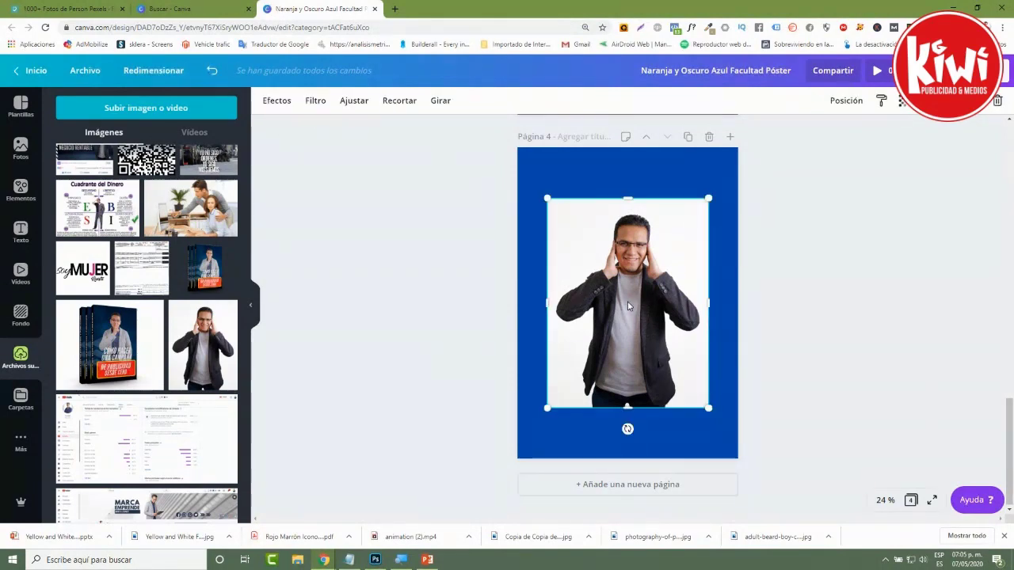
left_click(442, 102)
left_click(459, 133)
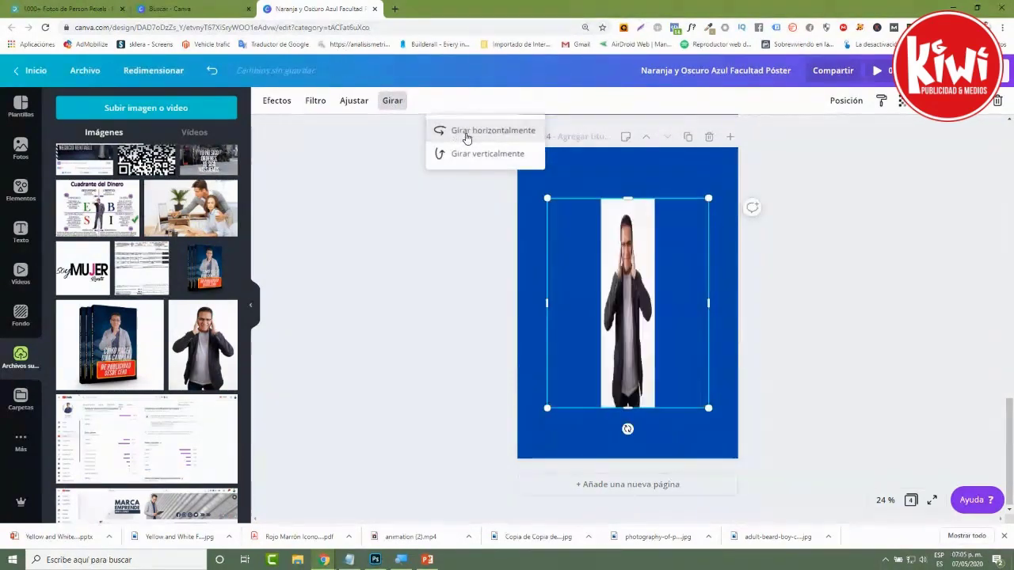
left_click(465, 136)
left_click(466, 136)
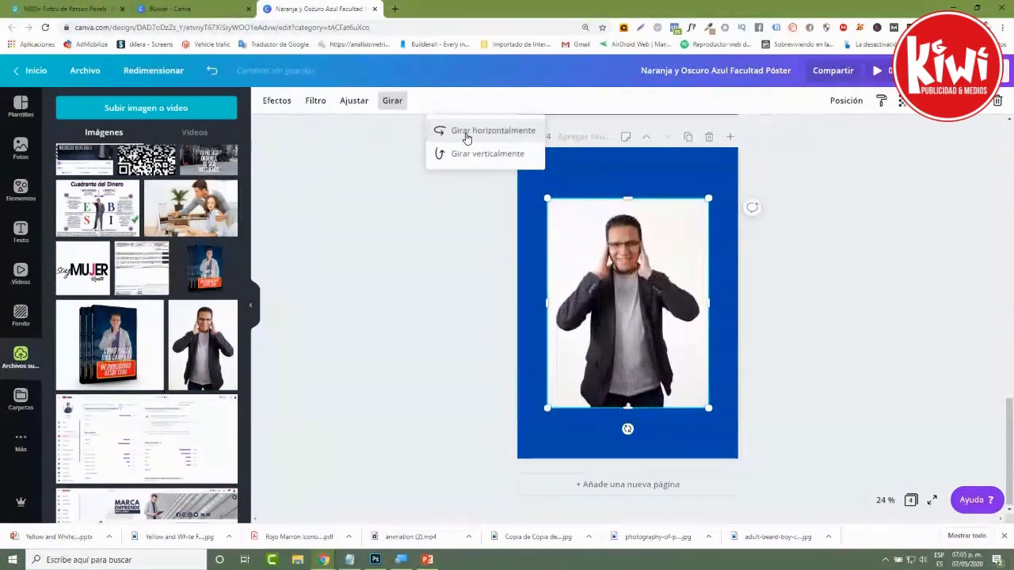
left_click(465, 135)
left_click(487, 158)
left_click(486, 158)
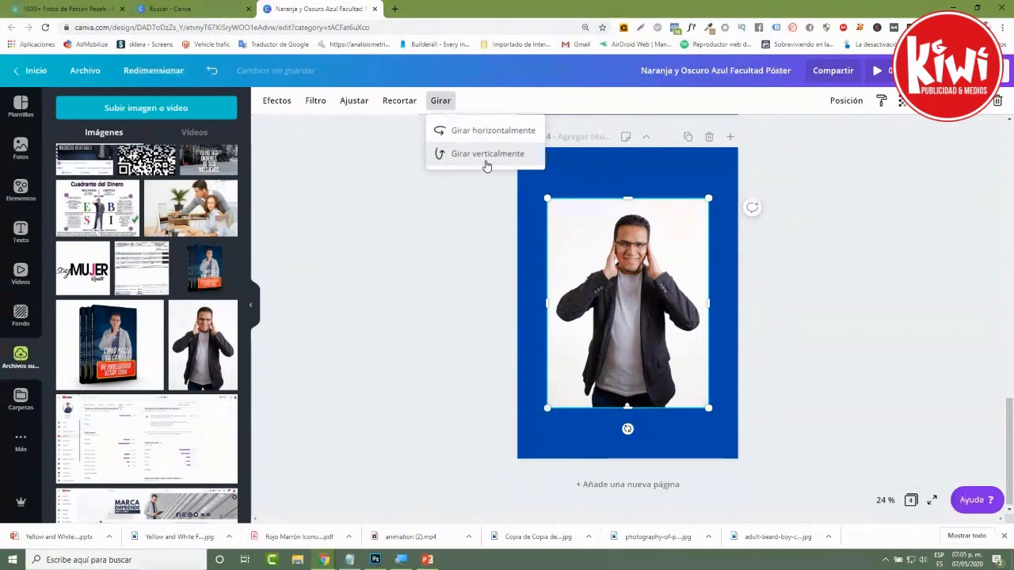
left_click(402, 105)
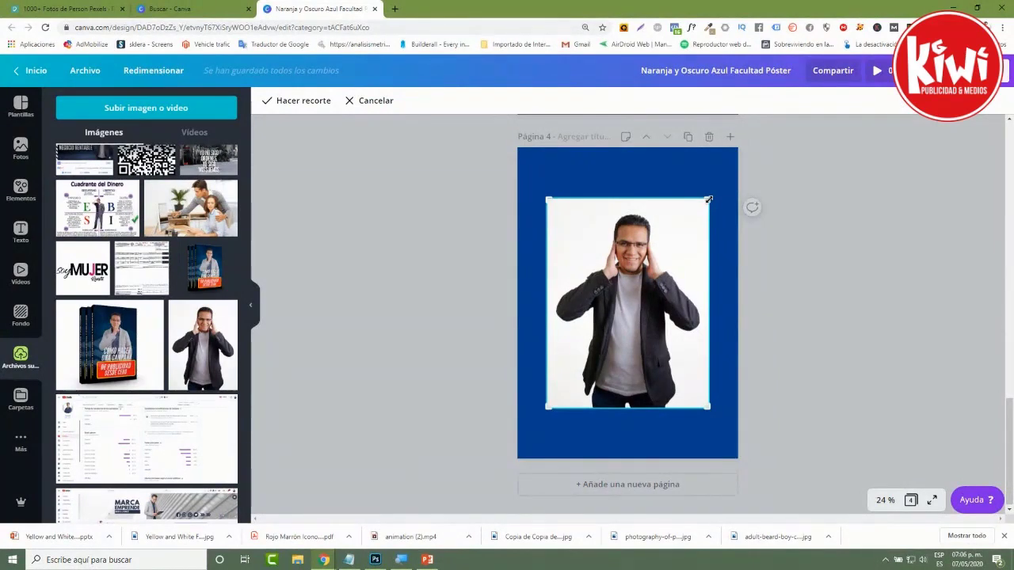
left_click_drag(709, 407, 662, 290)
left_click_drag(545, 197, 600, 208)
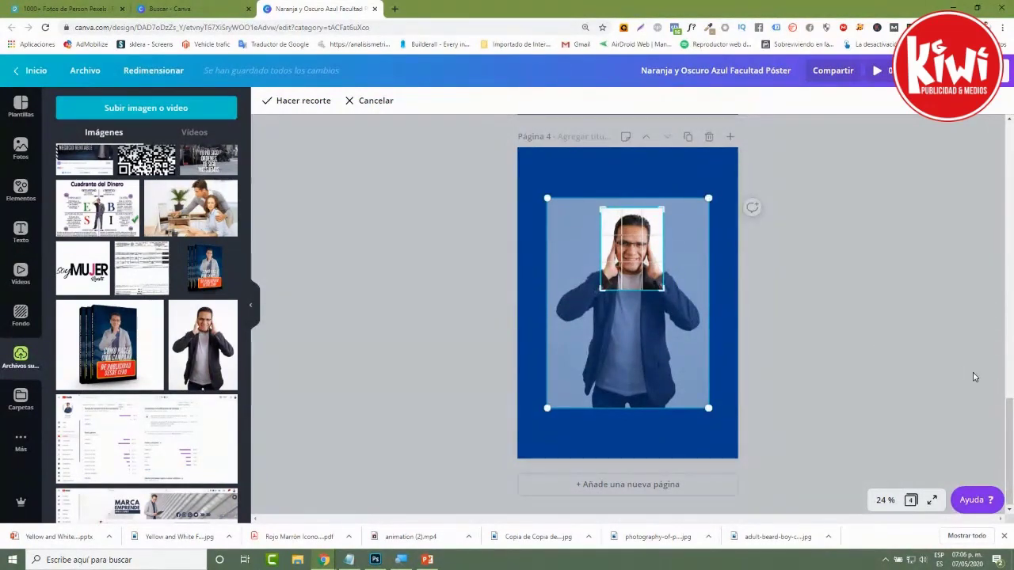
left_click(863, 346)
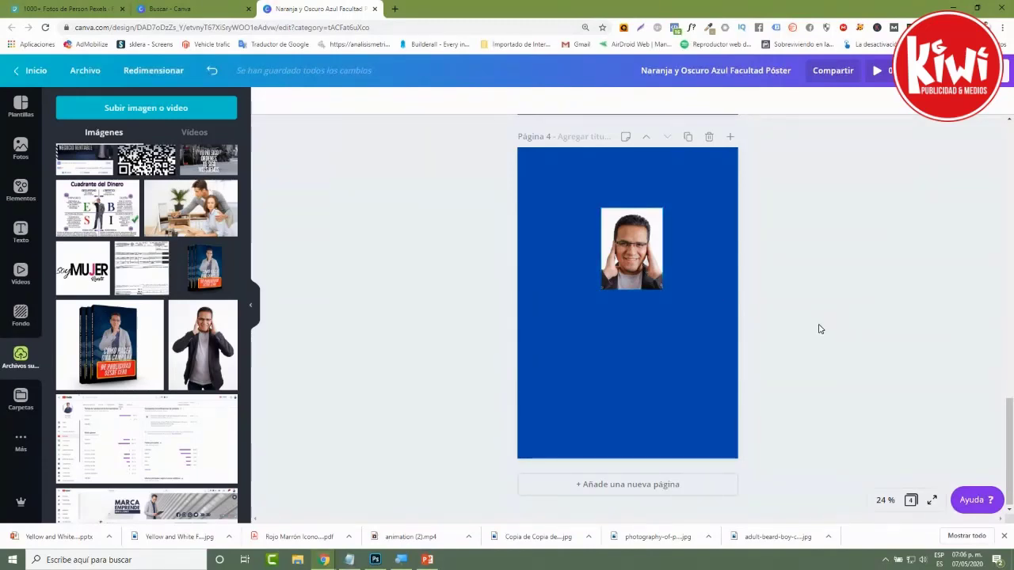
key("ctrl+z")
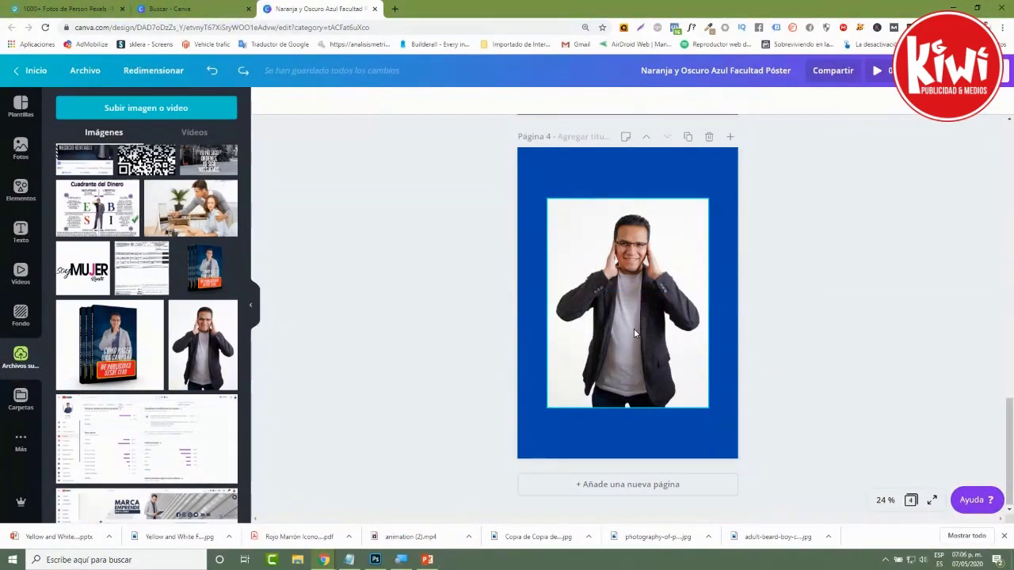
left_click(606, 360)
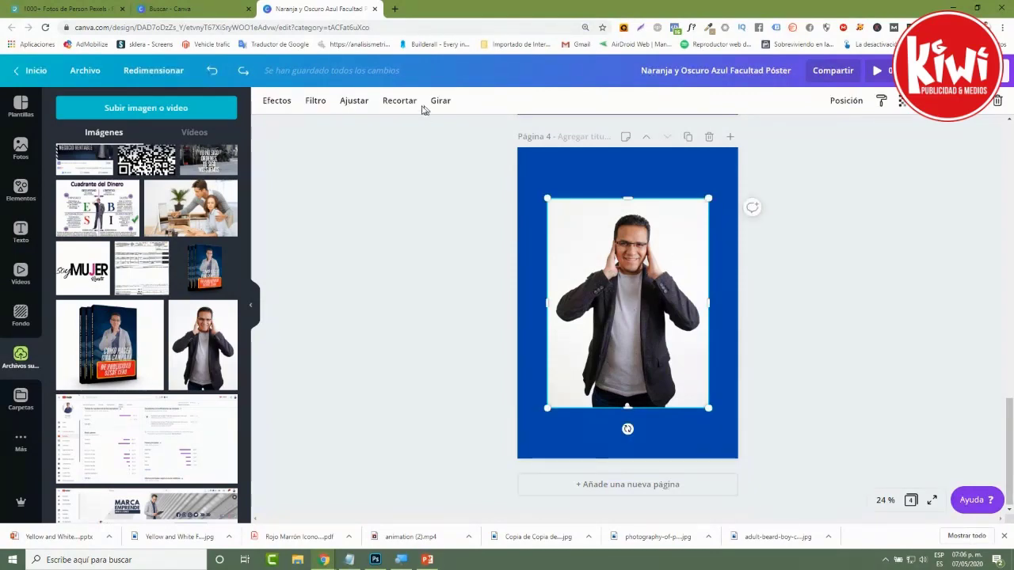
Adjust the man's photo to a vignette of 49 and a blur of 3
left_click(354, 101)
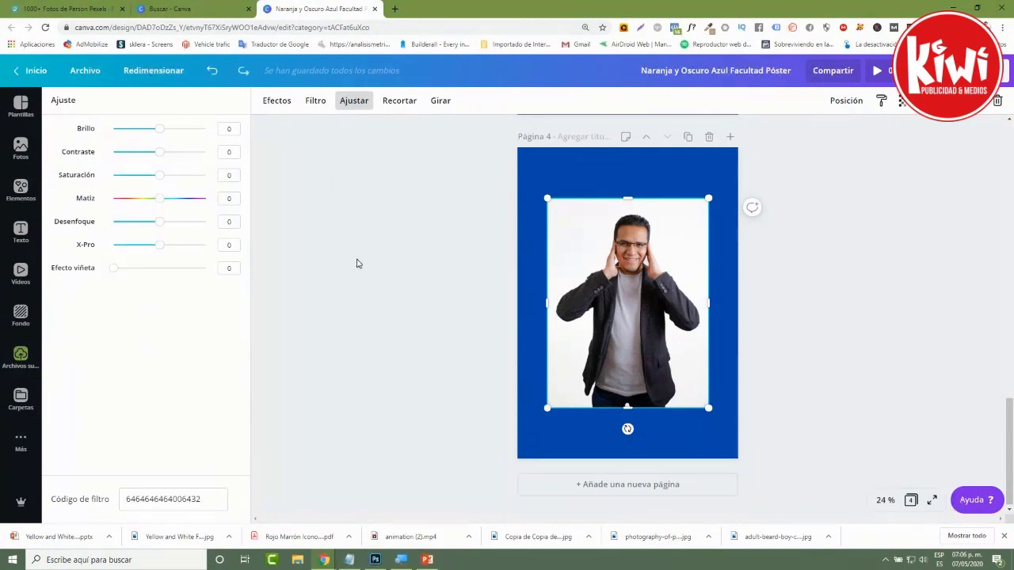
mouse_move(162, 132)
left_mouse_down()
mouse_move(127, 129)
mouse_move(161, 131)
left_mouse_up()
left_click_drag(114, 273, 187, 268)
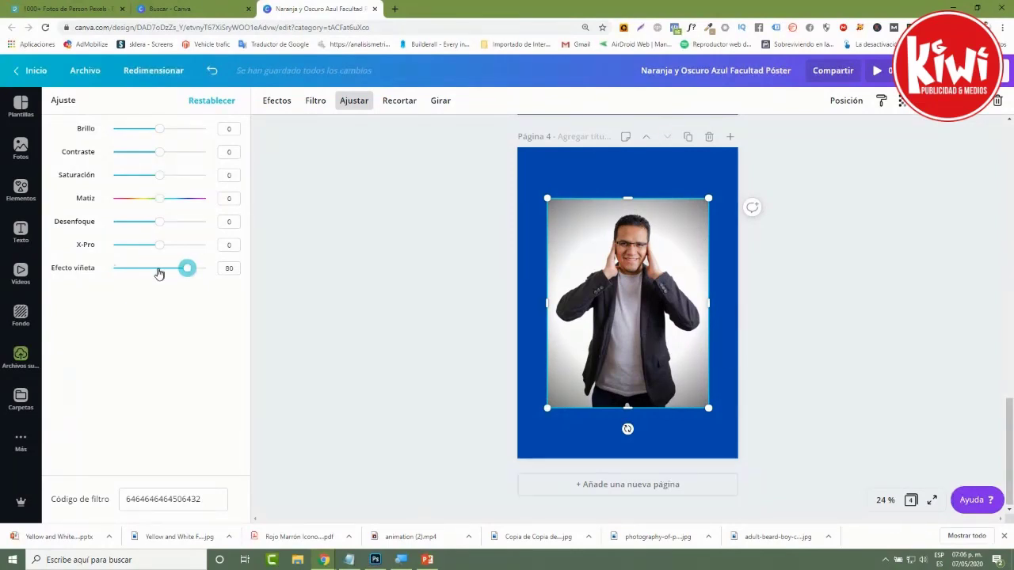
left_click_drag(190, 272, 158, 247)
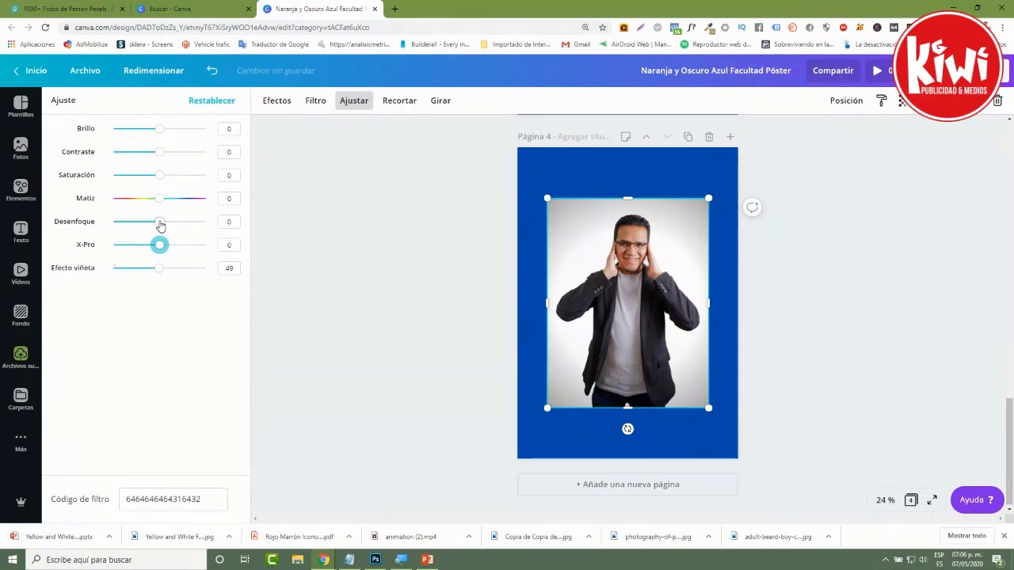
left_click_drag(160, 227, 181, 228)
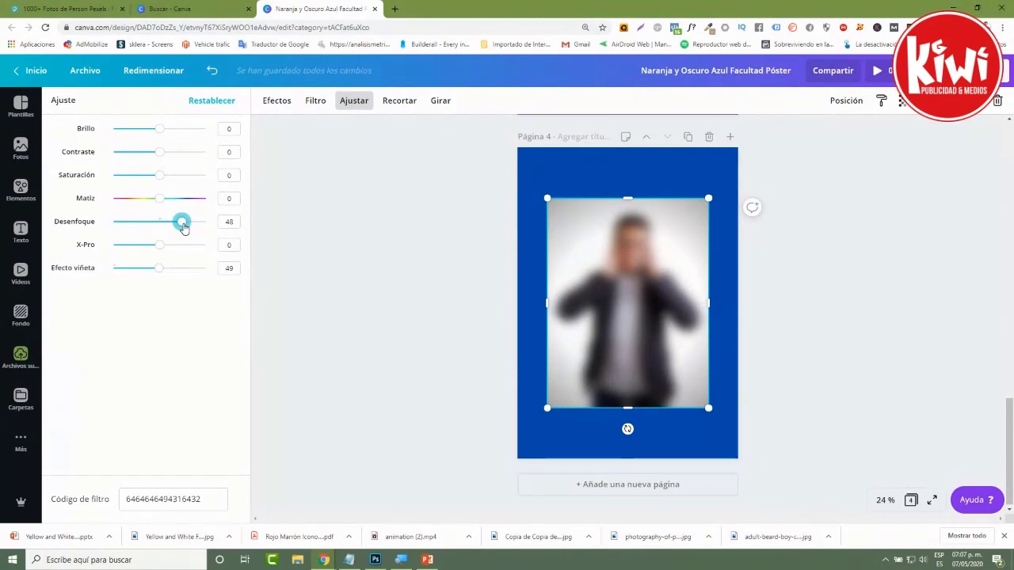
left_click_drag(182, 226, 160, 224)
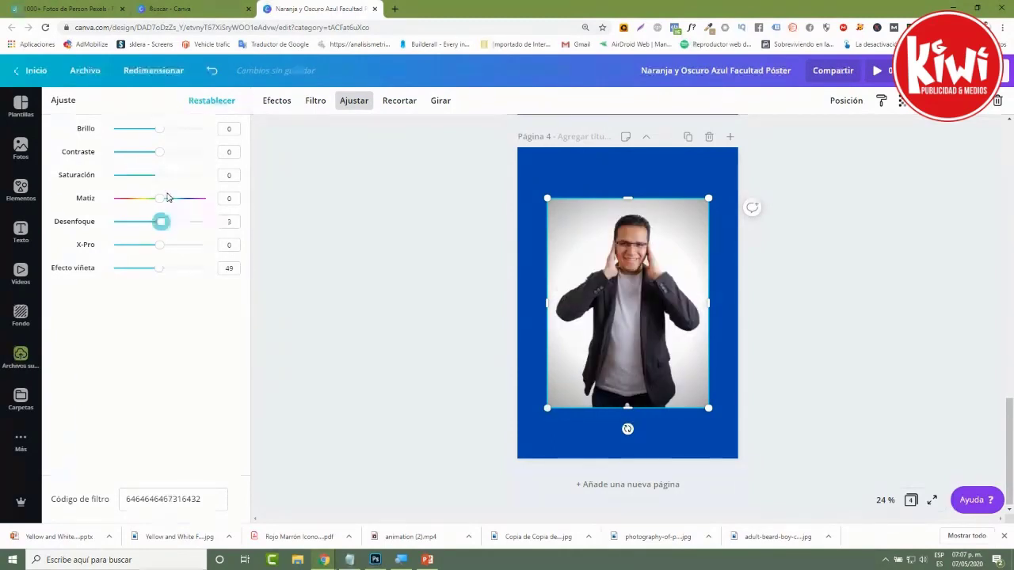
Try the Dare, Street, Drama and Greyscale filters on the photo, then remove the filter
left_click(318, 102)
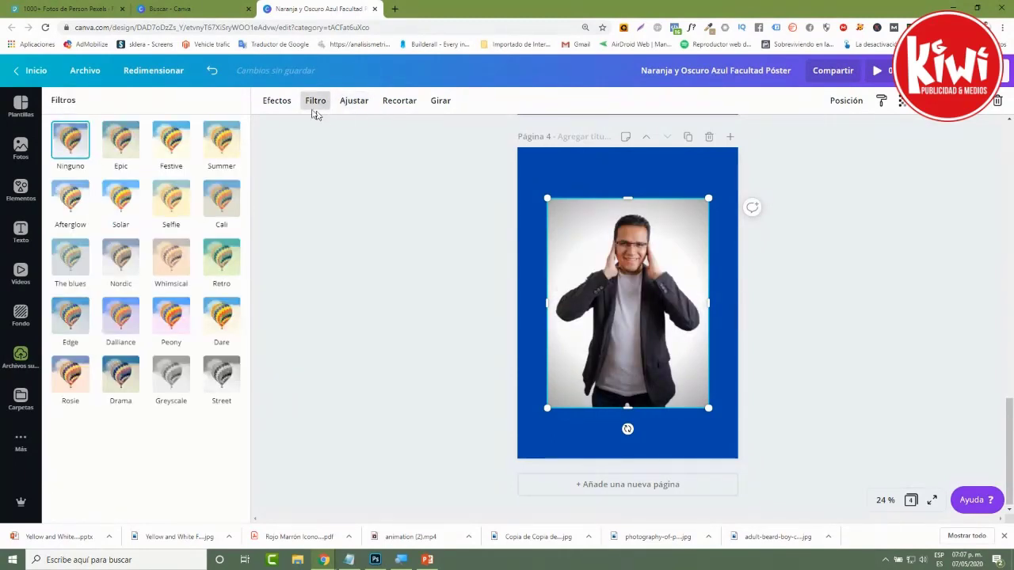
left_click(220, 321)
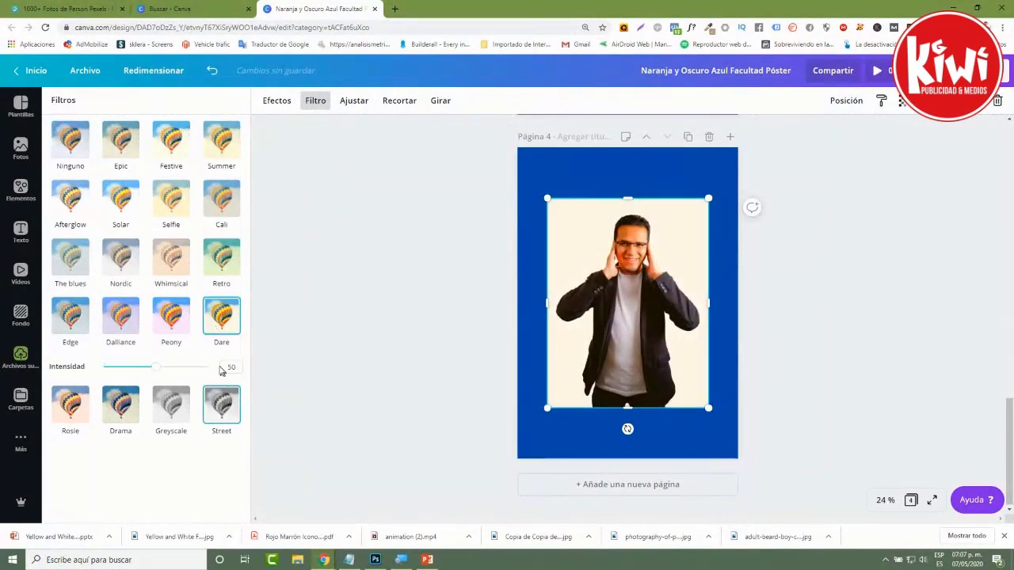
left_click(224, 405)
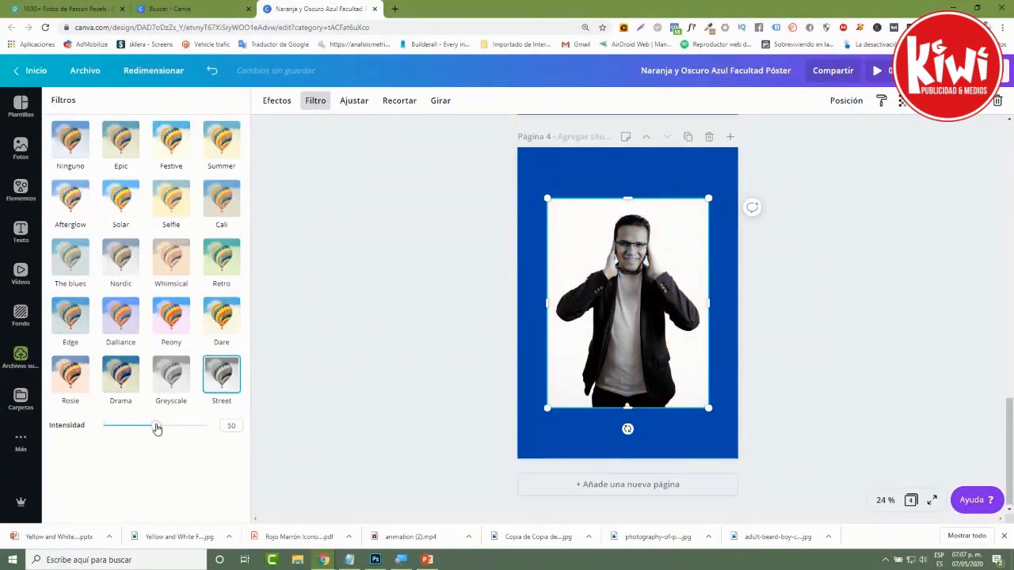
mouse_move(157, 428)
left_mouse_down()
mouse_move(120, 426)
mouse_move(220, 436)
mouse_move(150, 429)
left_mouse_up()
left_click(123, 377)
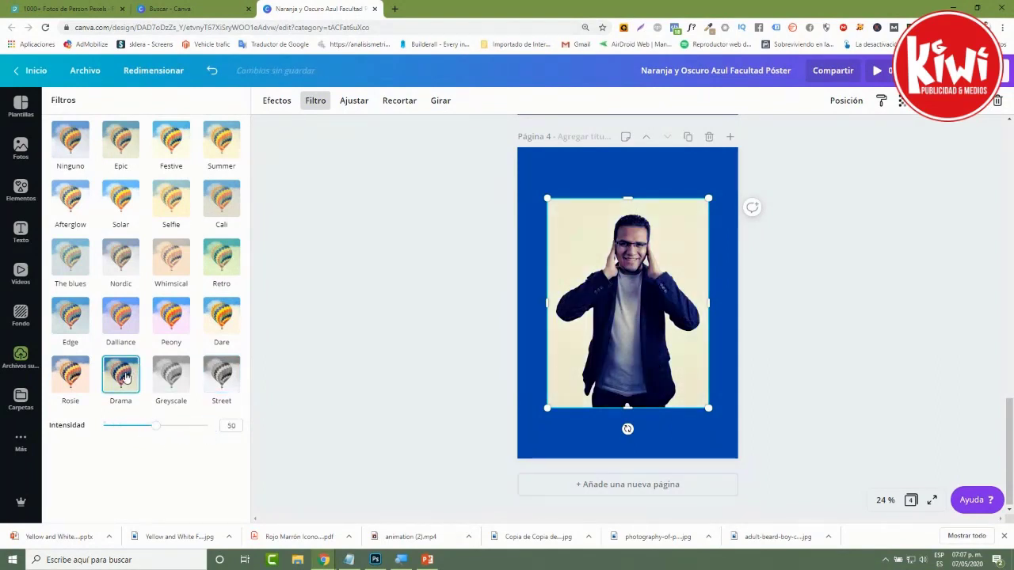
left_click(171, 374)
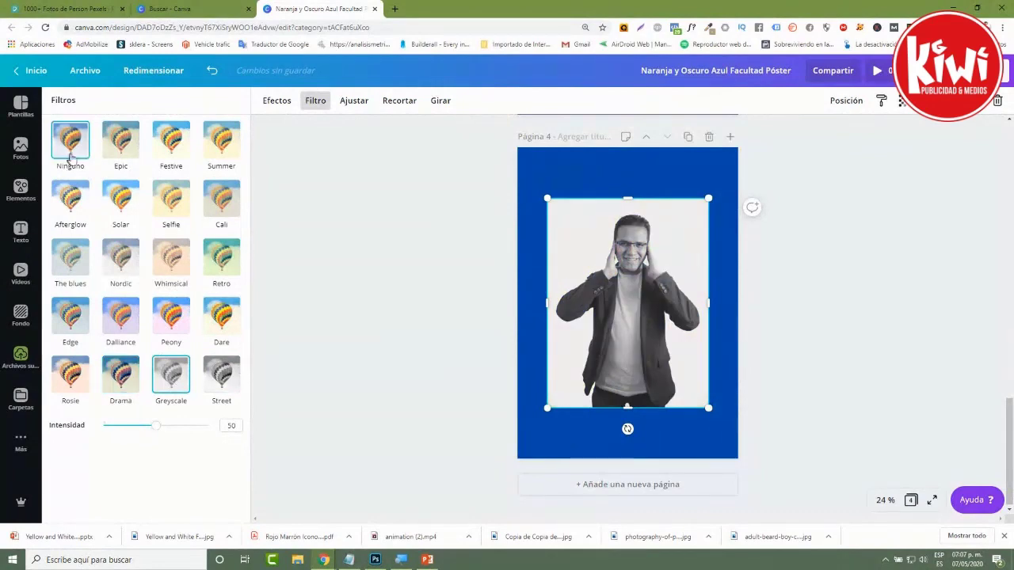
left_click(76, 150)
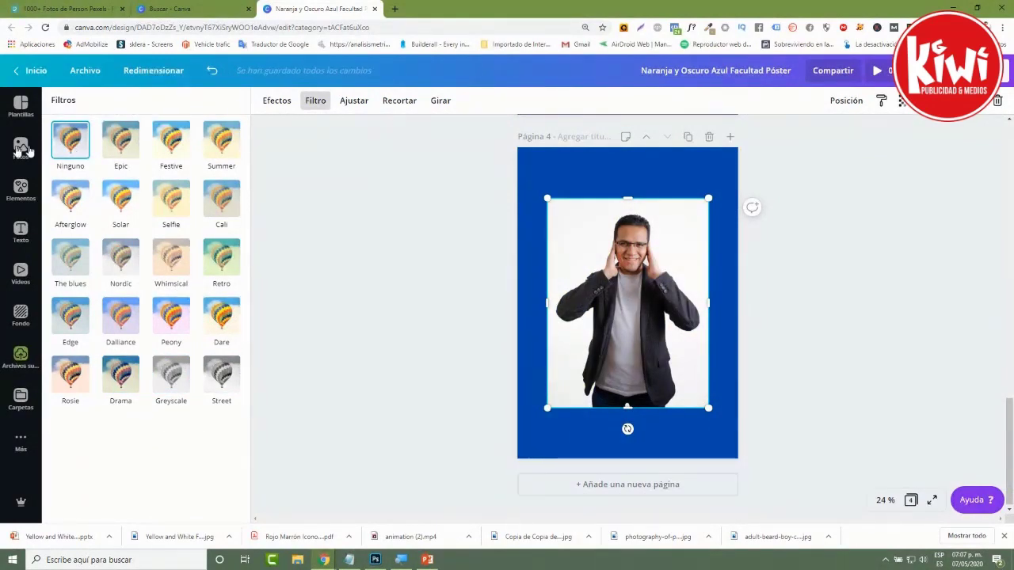
Preview the pink Peony filter, then remove it so no filter remains
left_click(163, 329)
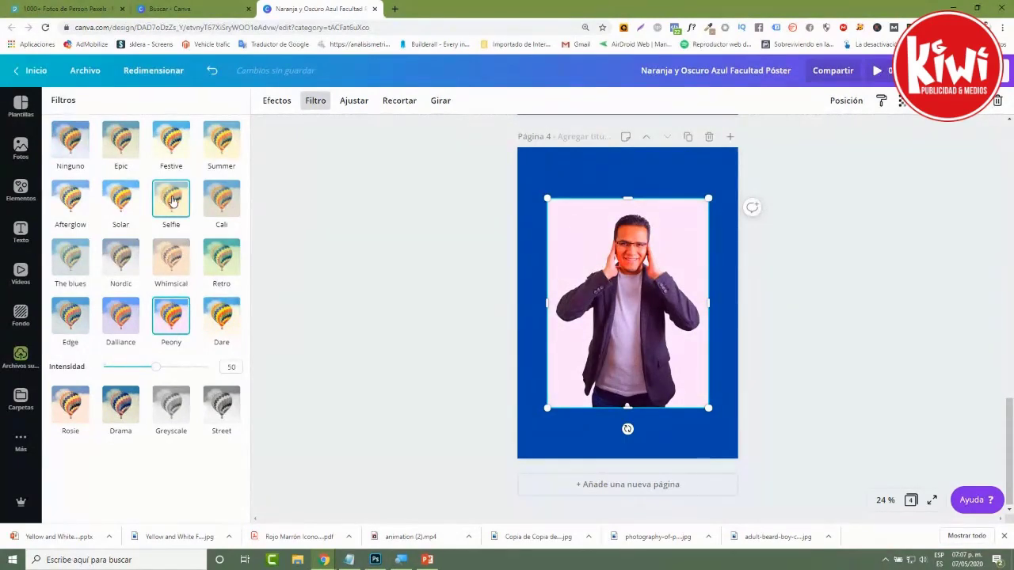
left_click(68, 156)
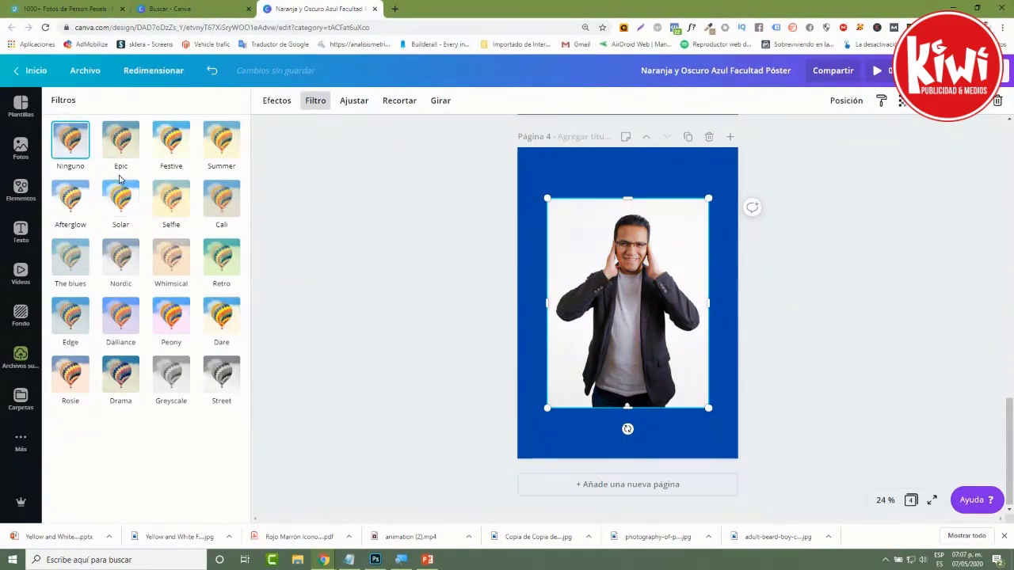
left_click(286, 108)
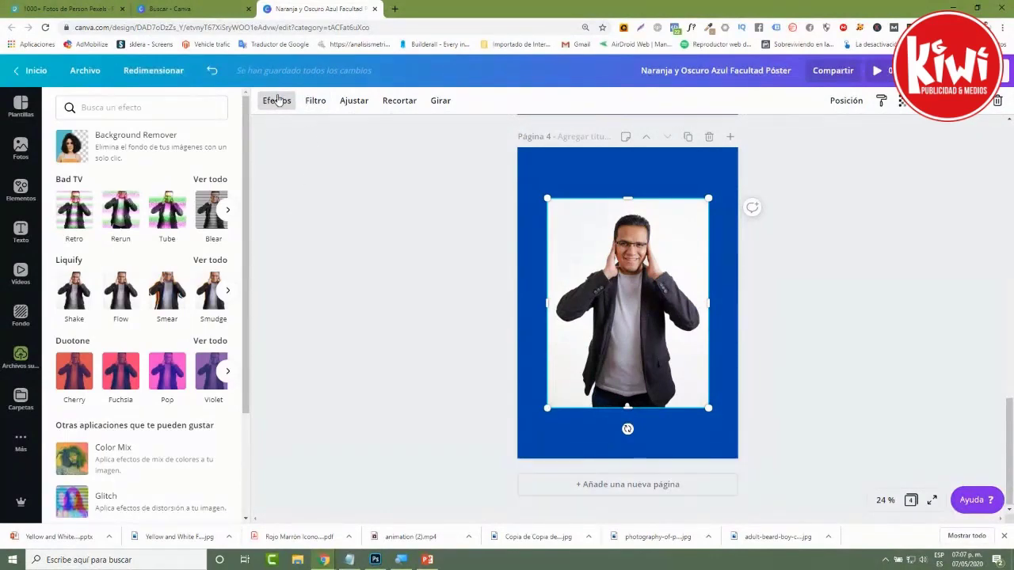
Apply the Shake liquify distortion, tweak fine and coarse distortion, then reset both to 3
left_click_drag(236, 234, 252, 258)
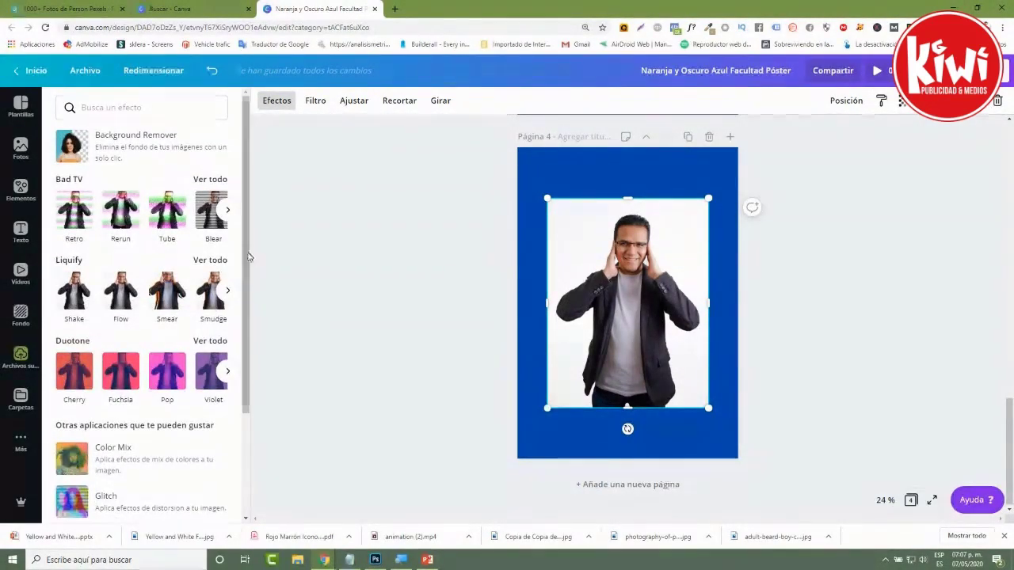
left_click(74, 298)
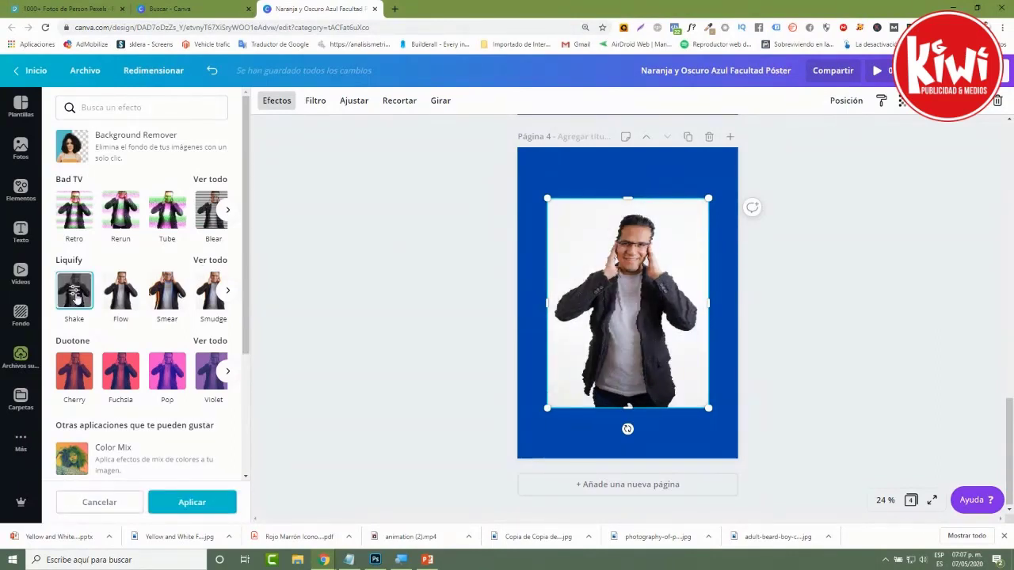
left_click(74, 293)
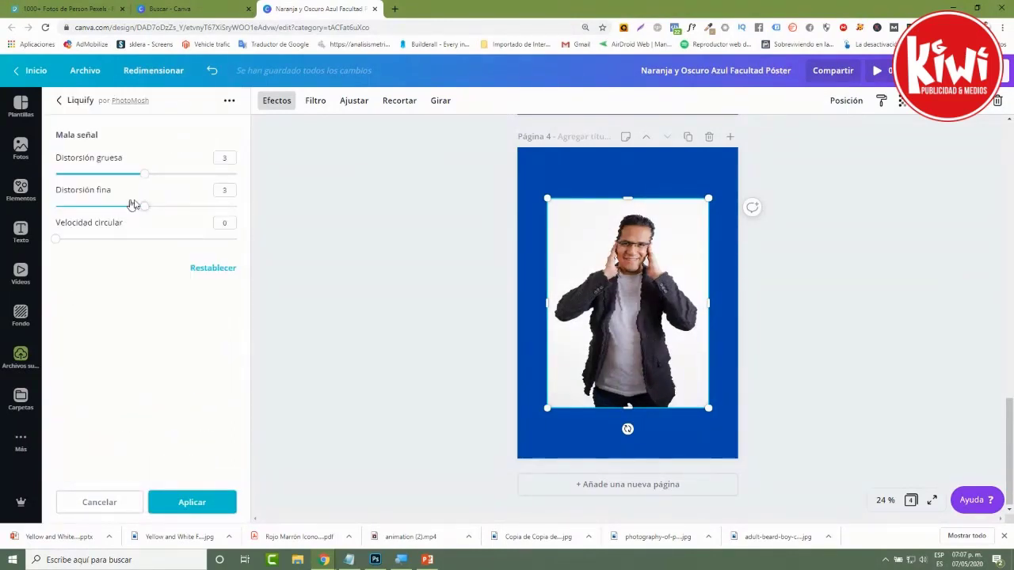
left_click_drag(144, 208, 114, 206)
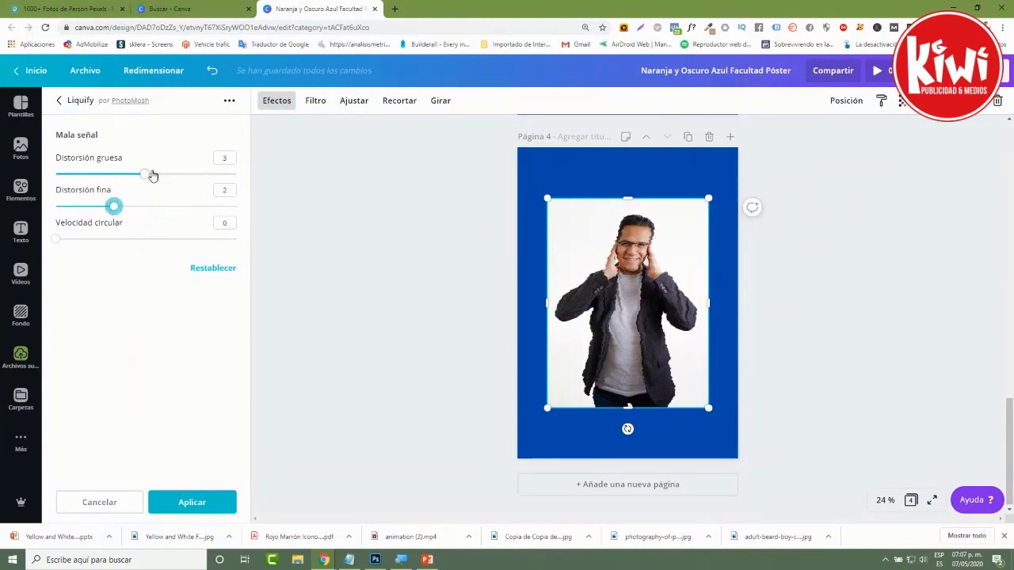
left_click_drag(153, 175, 184, 168)
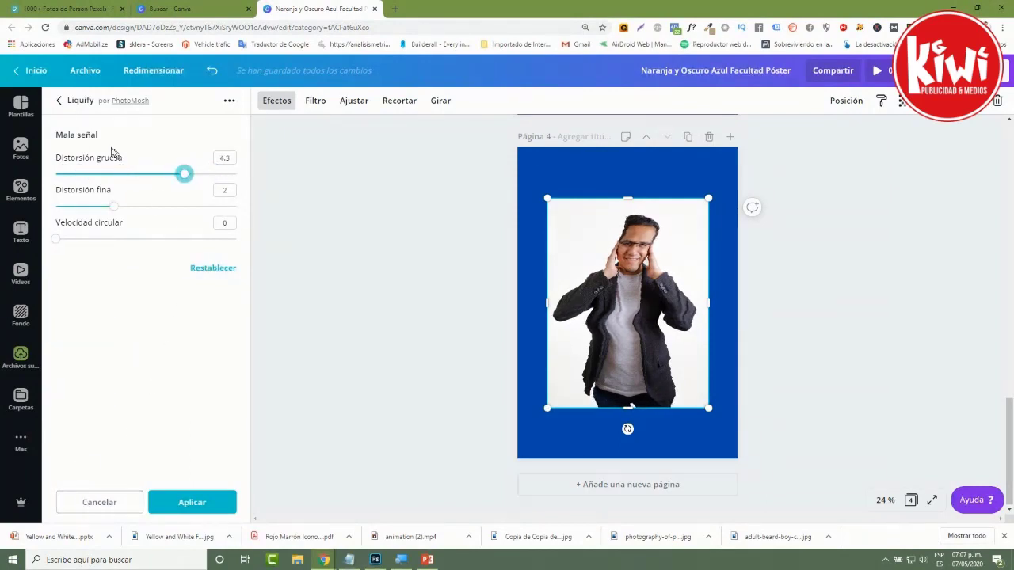
left_click(211, 268)
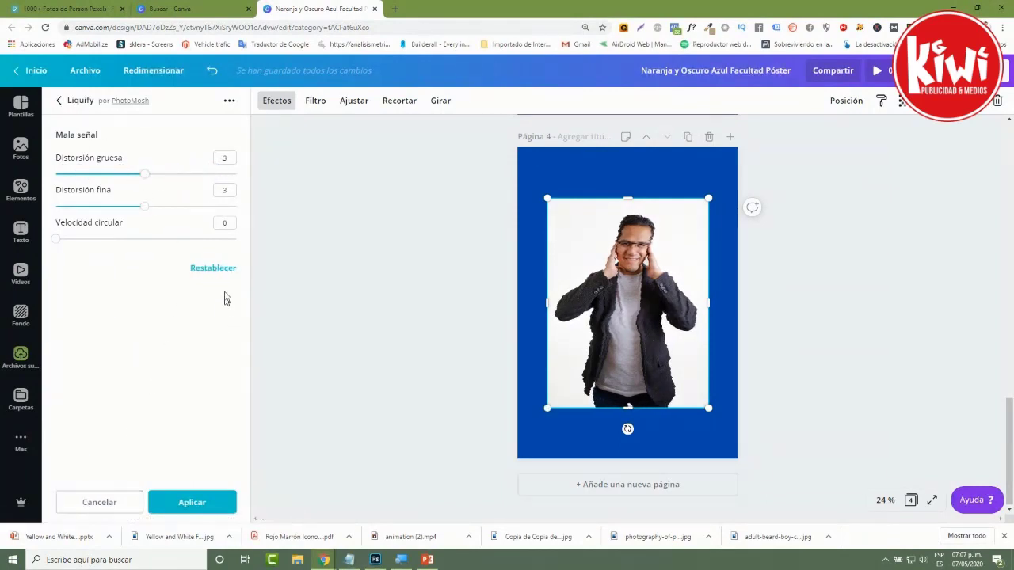
left_click(60, 100)
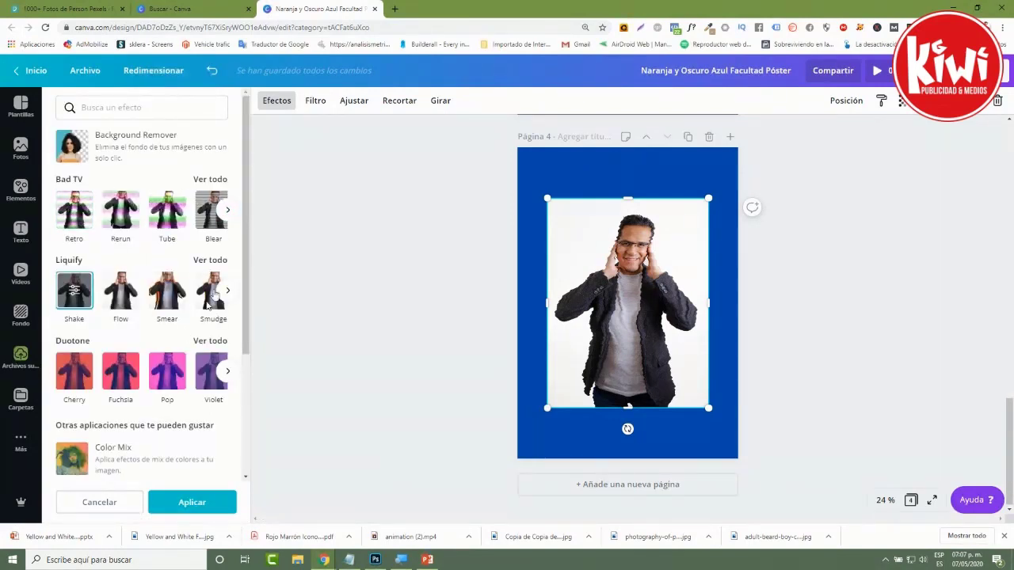
Apply the Bad TV VHS effect to the man's photo for a green tint
left_click(227, 210)
left_click(227, 210)
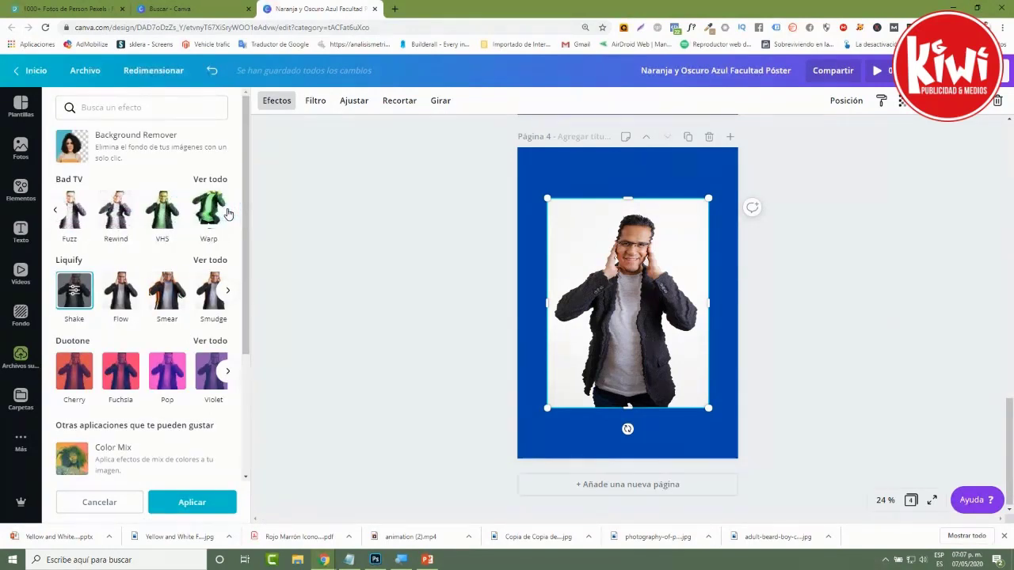
left_click(163, 215)
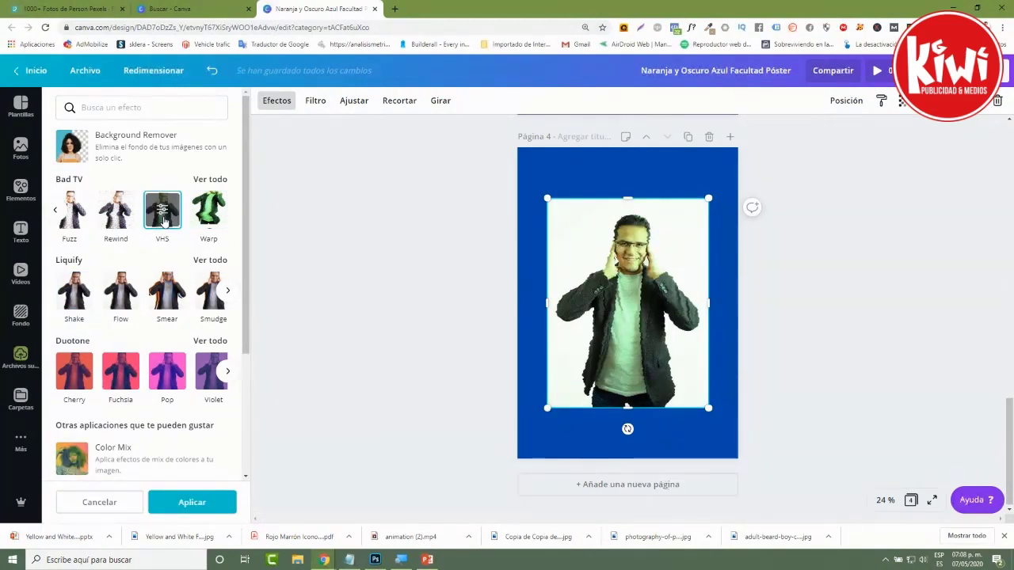
left_click(99, 502)
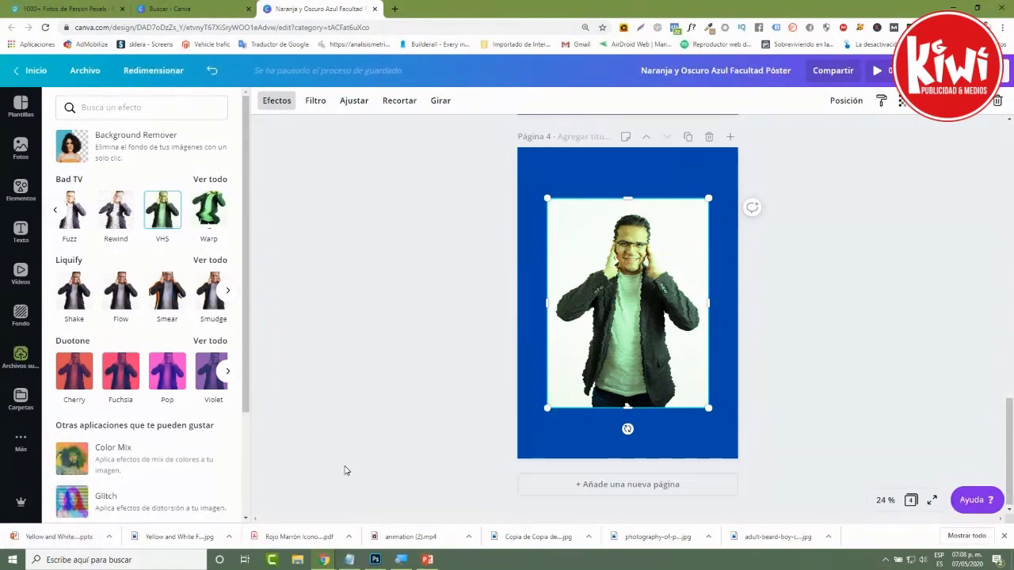
scroll(182, 207, "up", 8)
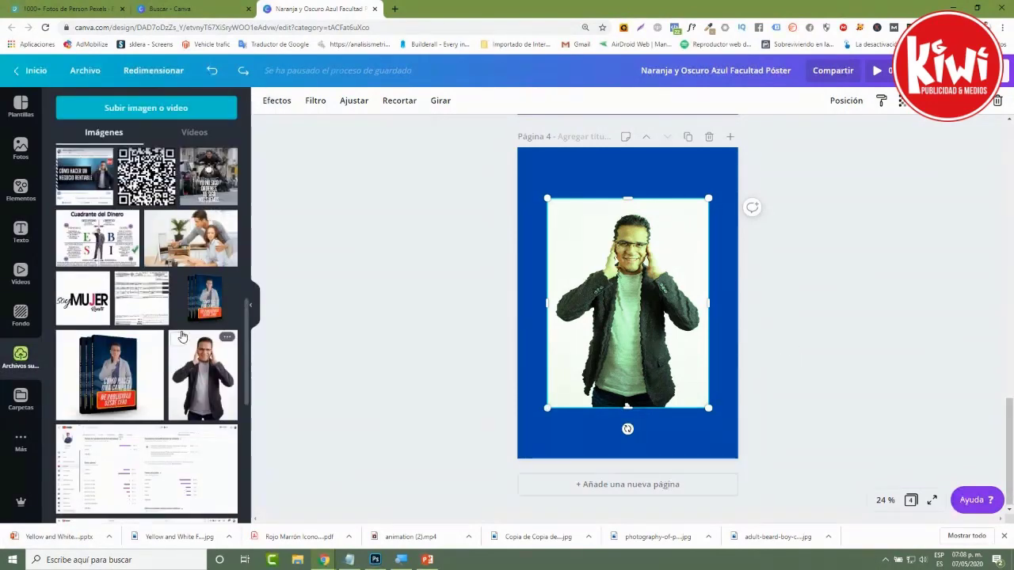
scroll(494, 369, "up", 3)
scroll(554, 282, "down", 3)
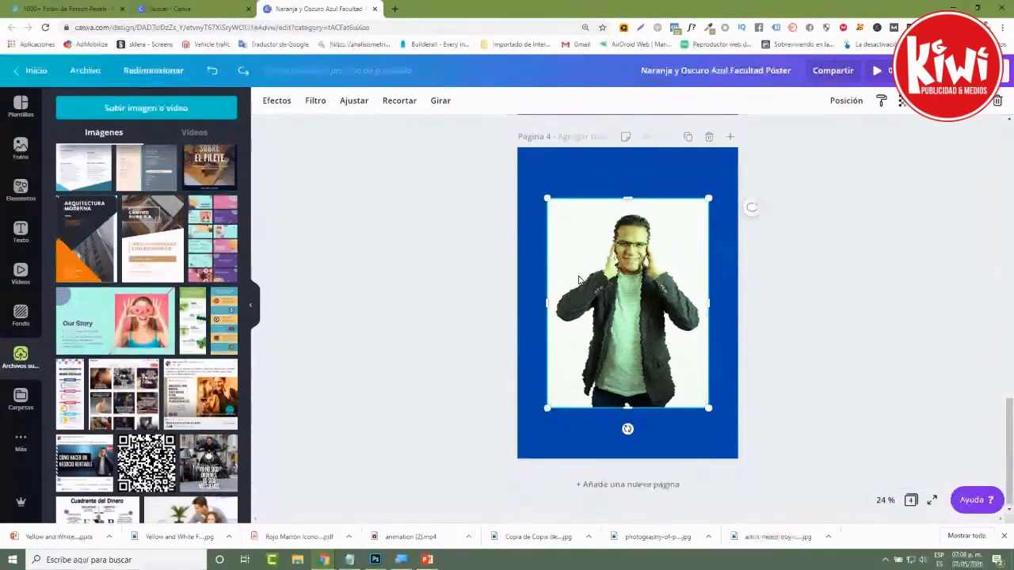
left_click(281, 101)
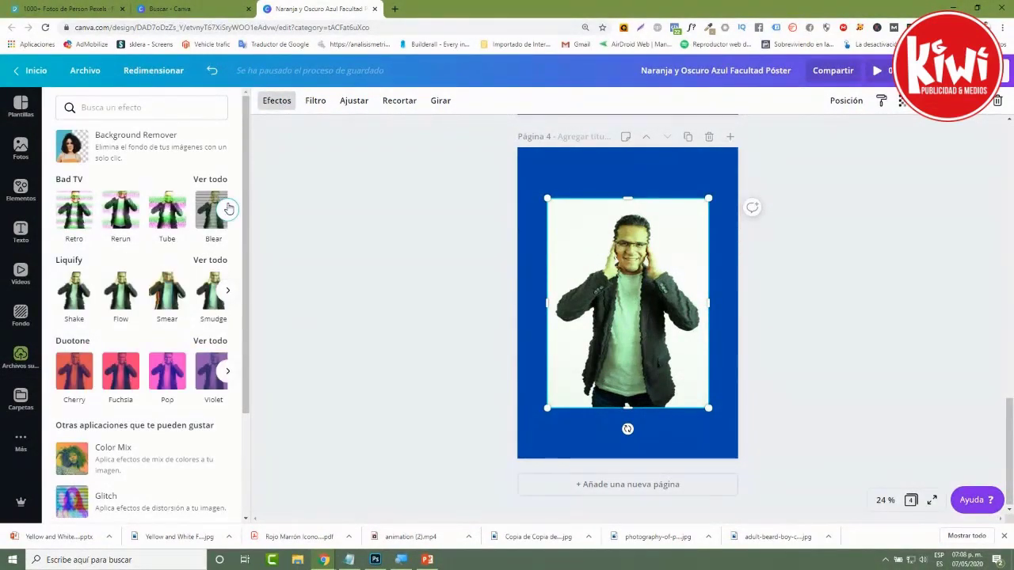
Undo the VHS effect and reset X-Pro, hue and all colour adjustments to 0
key("Escape")
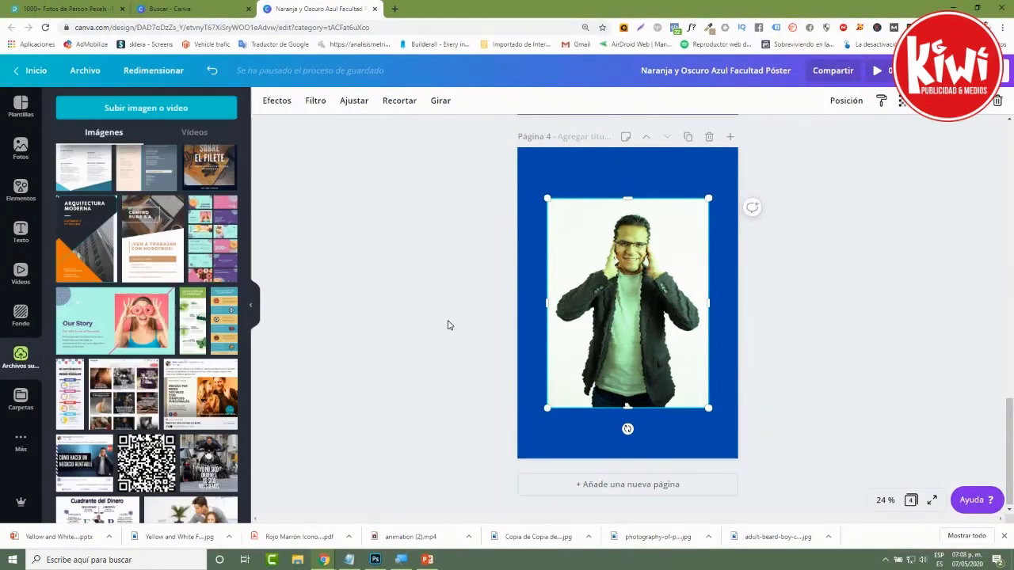
key("ctrl+z")
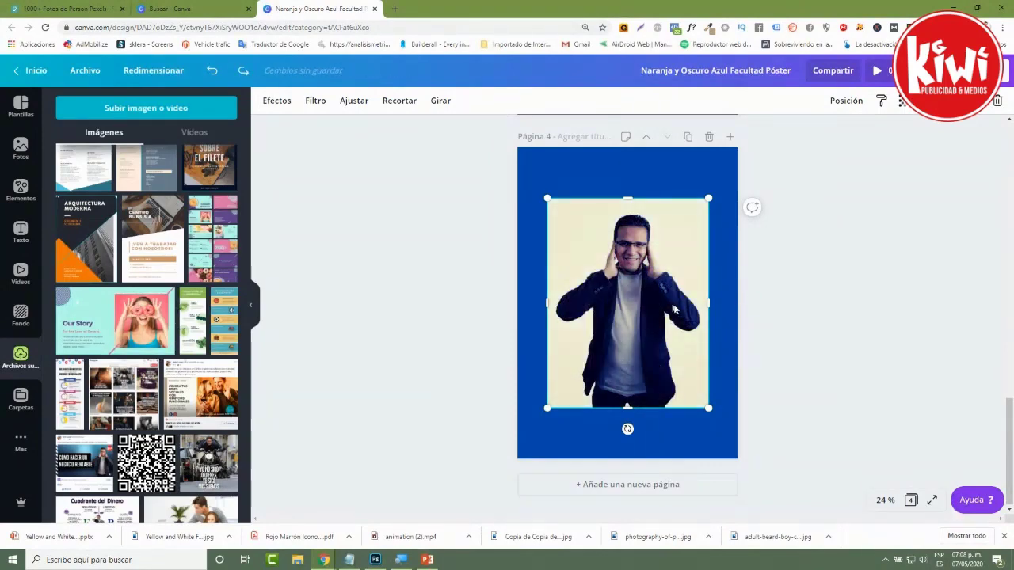
left_click(316, 100)
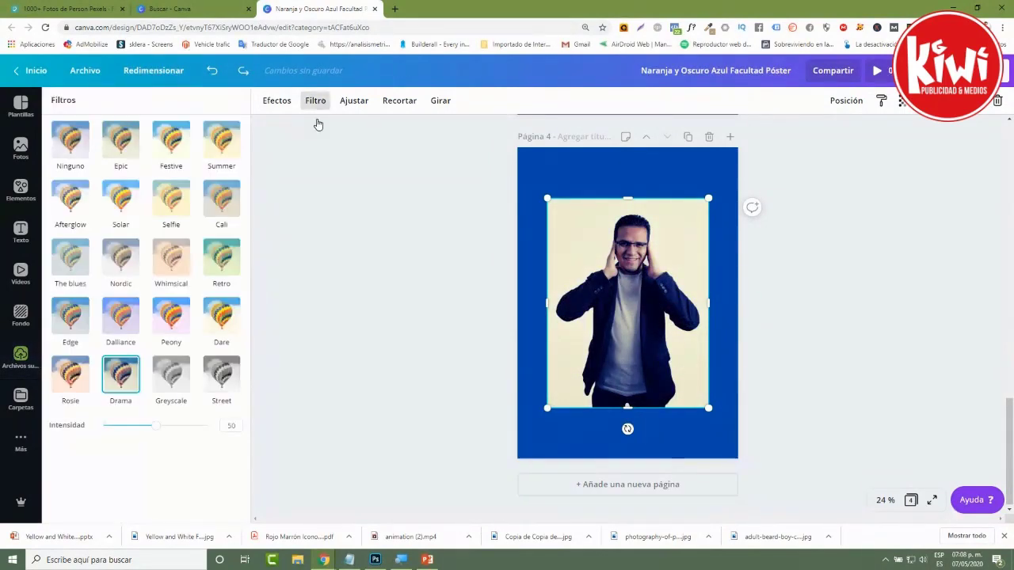
left_click(369, 106)
left_click_drag(198, 250, 159, 248)
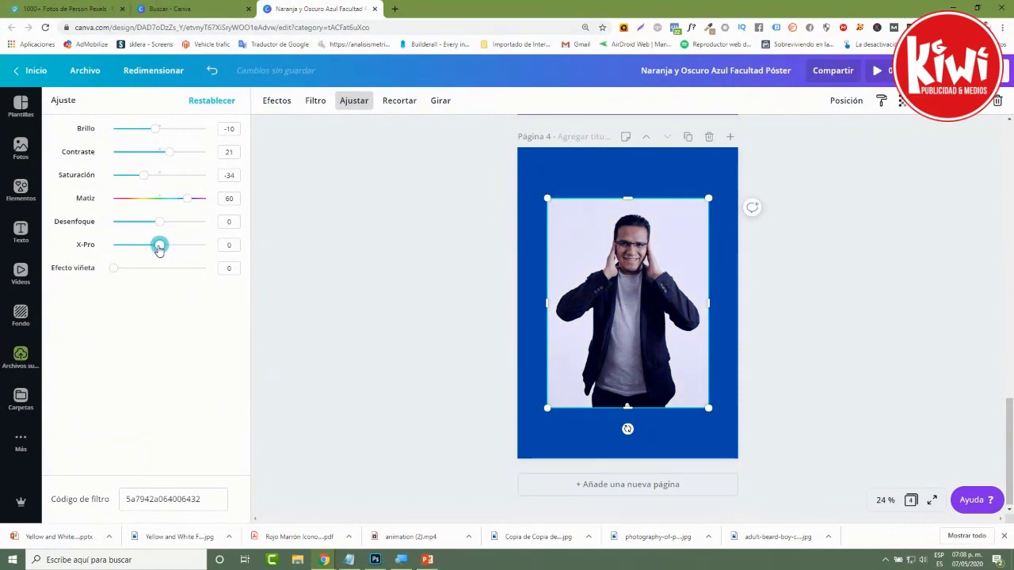
left_click_drag(183, 203, 160, 200)
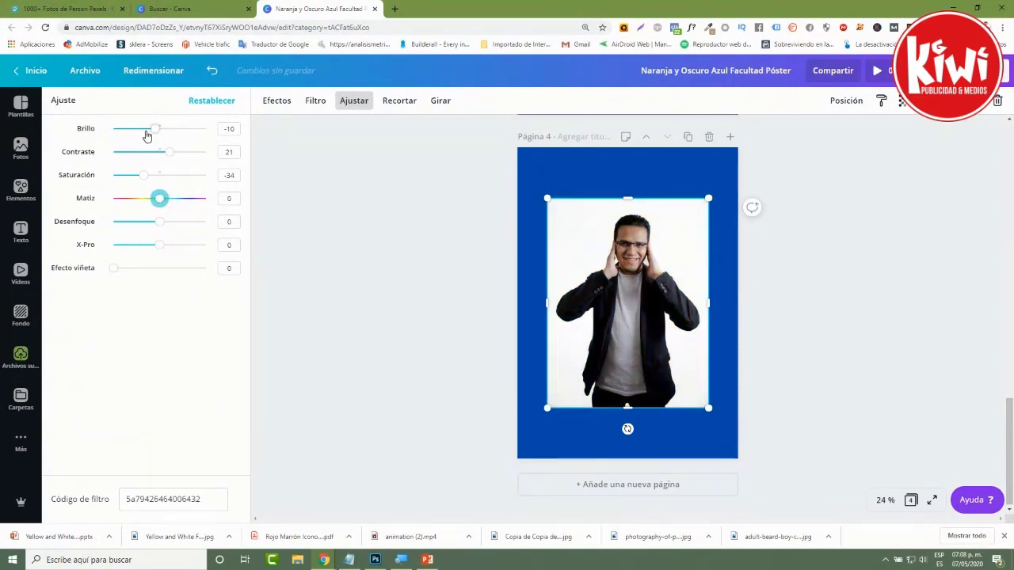
left_click(211, 101)
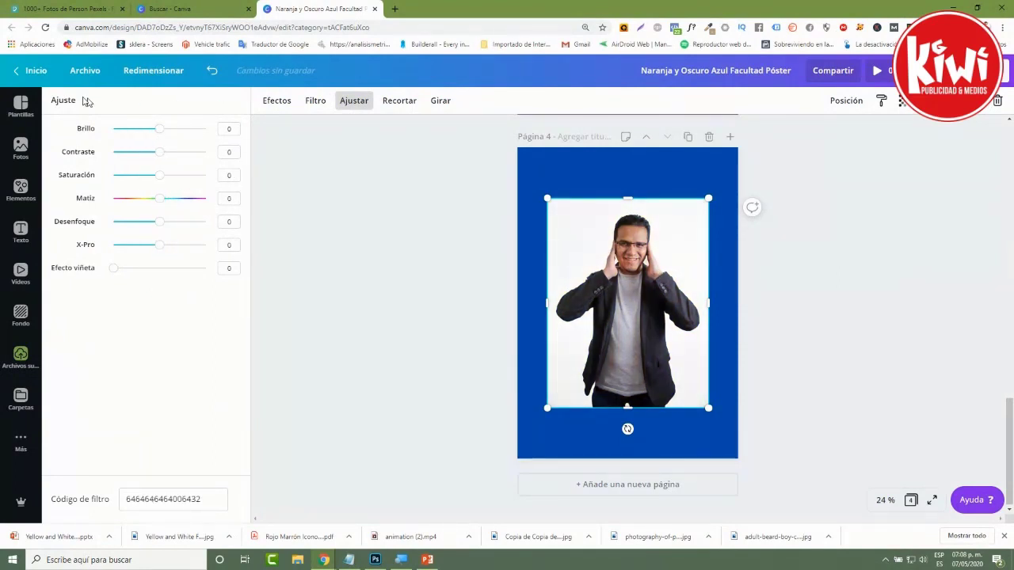
left_click(277, 101)
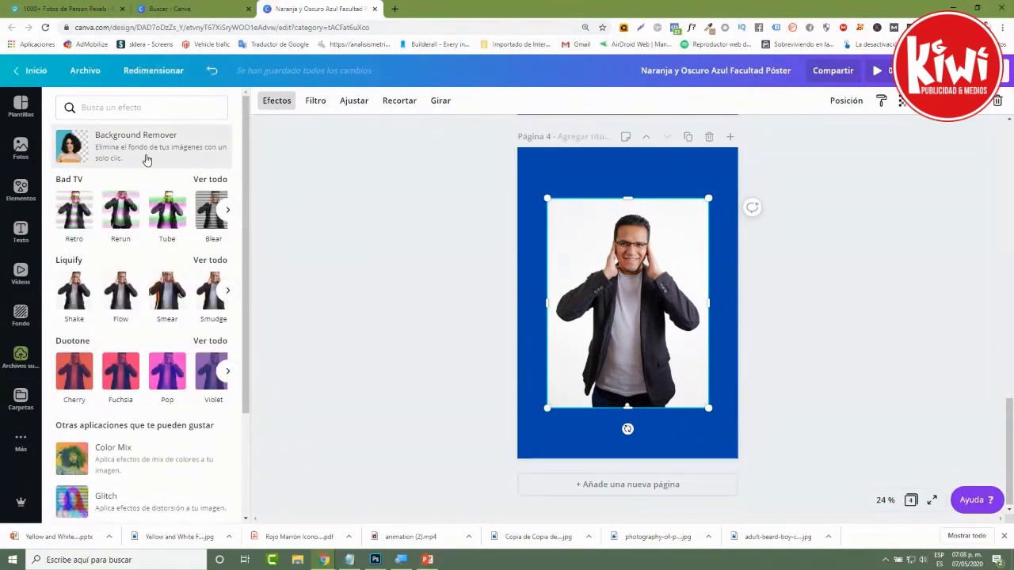
Remove the man photo's white background, then move and enlarge it to stand at page 4's bottom
left_click(145, 159)
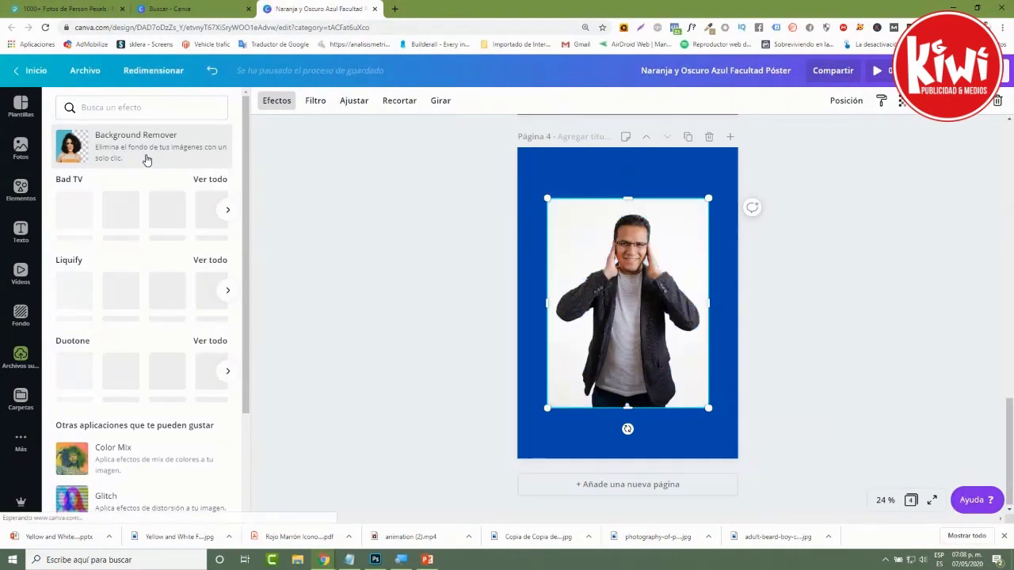
left_click(840, 305)
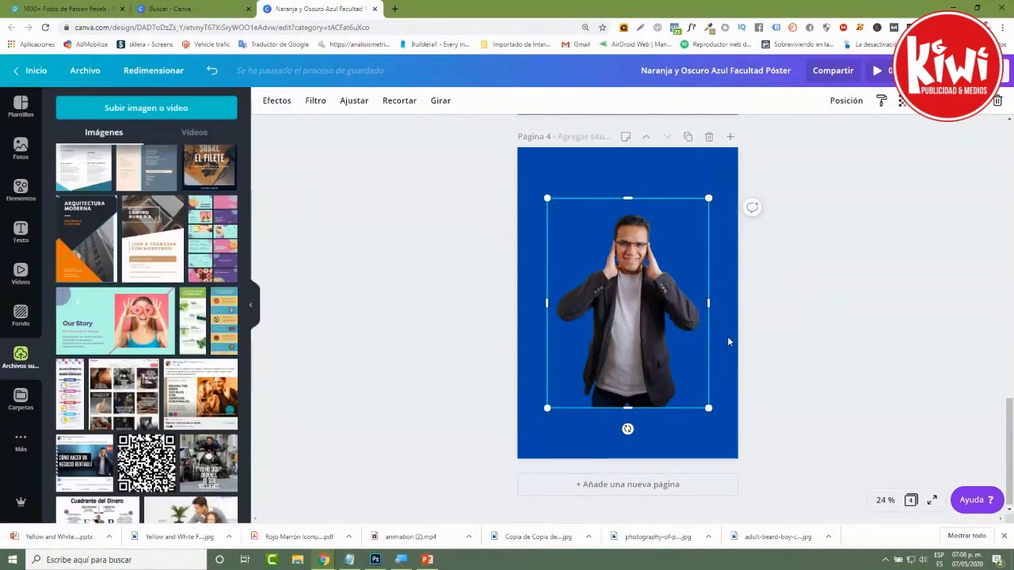
left_click_drag(651, 348, 652, 394)
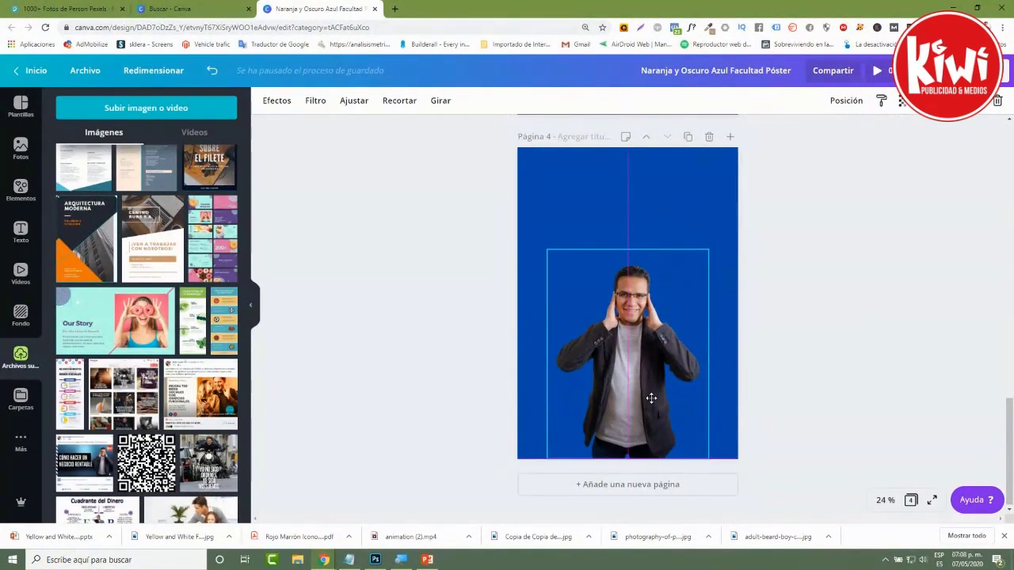
left_click_drag(709, 242, 735, 206)
left_click(409, 282)
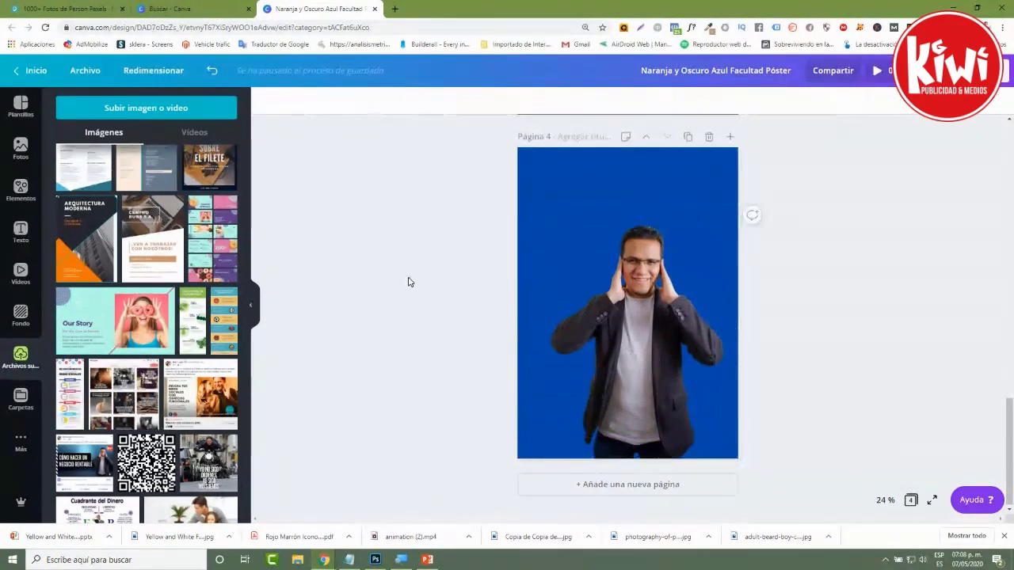
Set the concert-crowd stock photo as page 4's background and blur it (Desenfoque) to 25
left_click(9, 164)
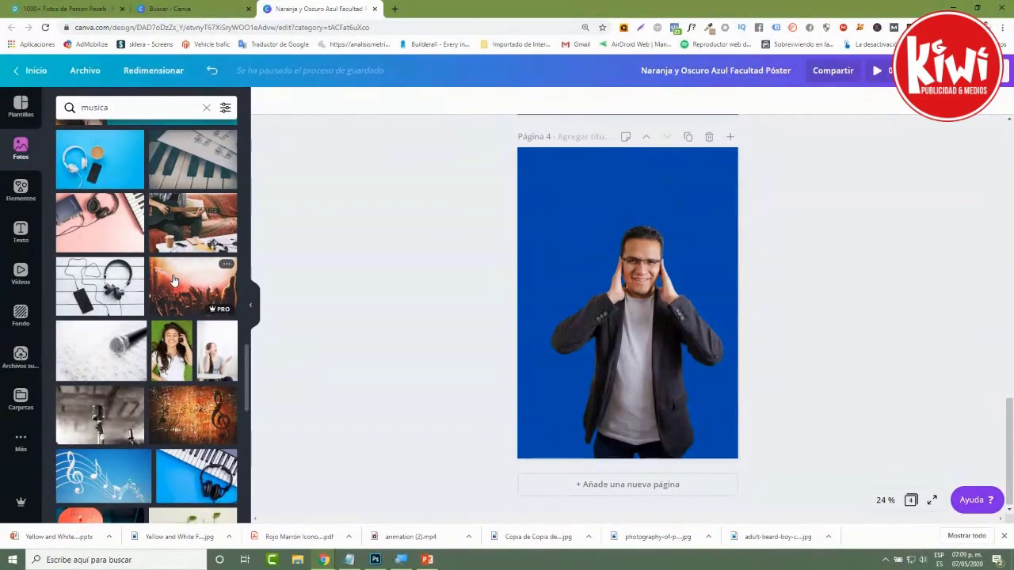
left_click_drag(173, 280, 534, 186)
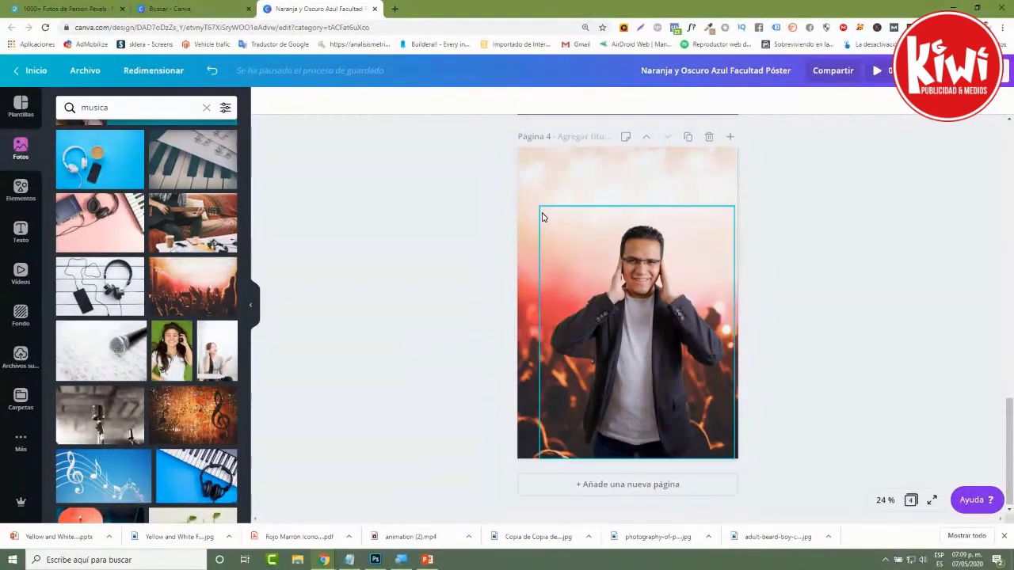
left_click(541, 163)
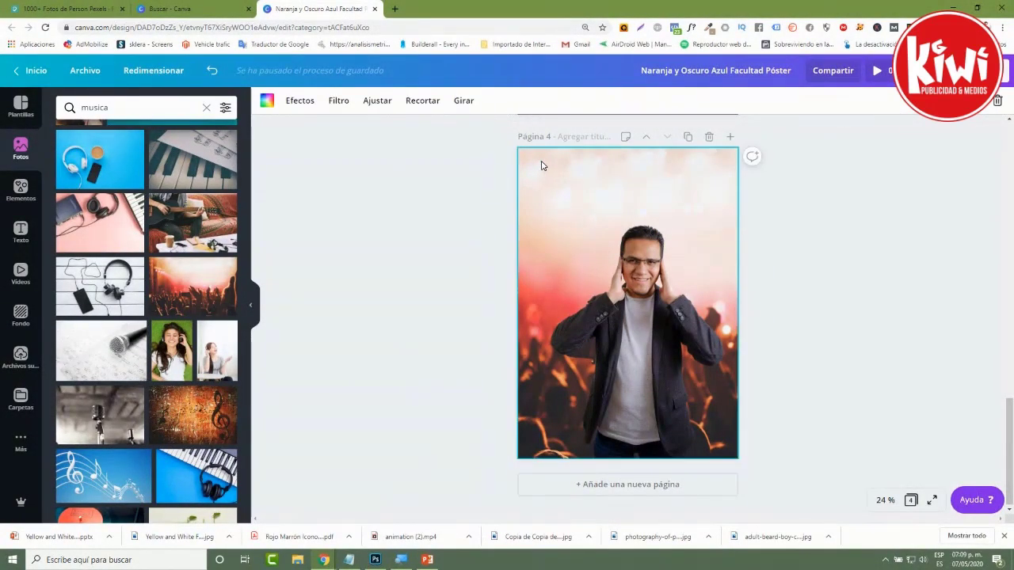
left_click(375, 108)
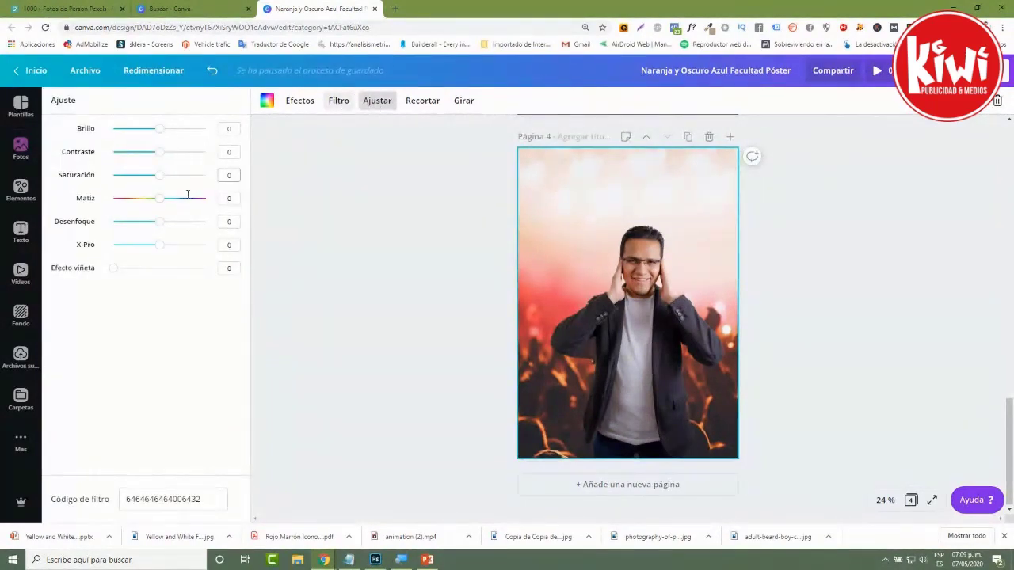
left_click_drag(161, 222, 169, 225)
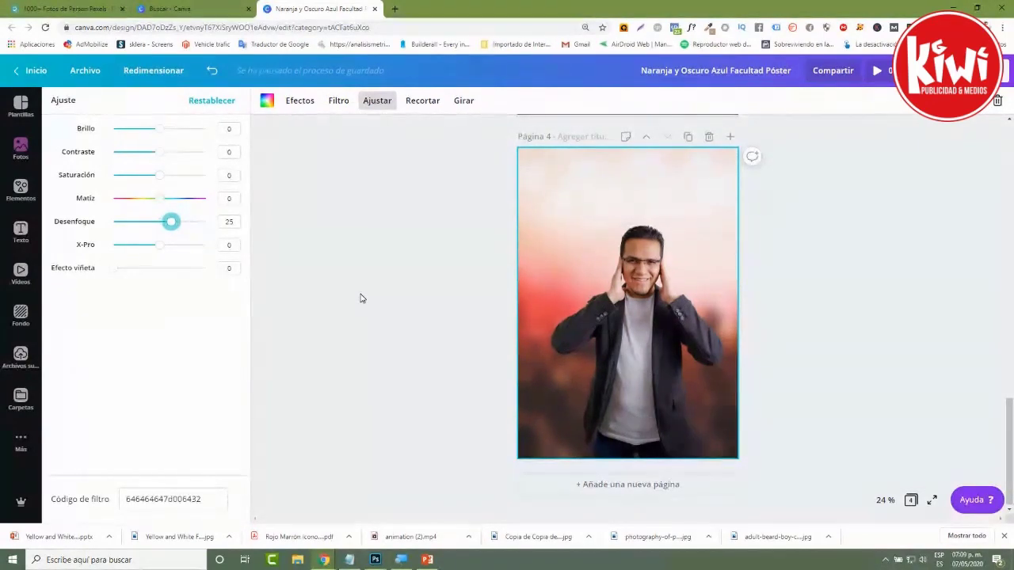
left_click(364, 299)
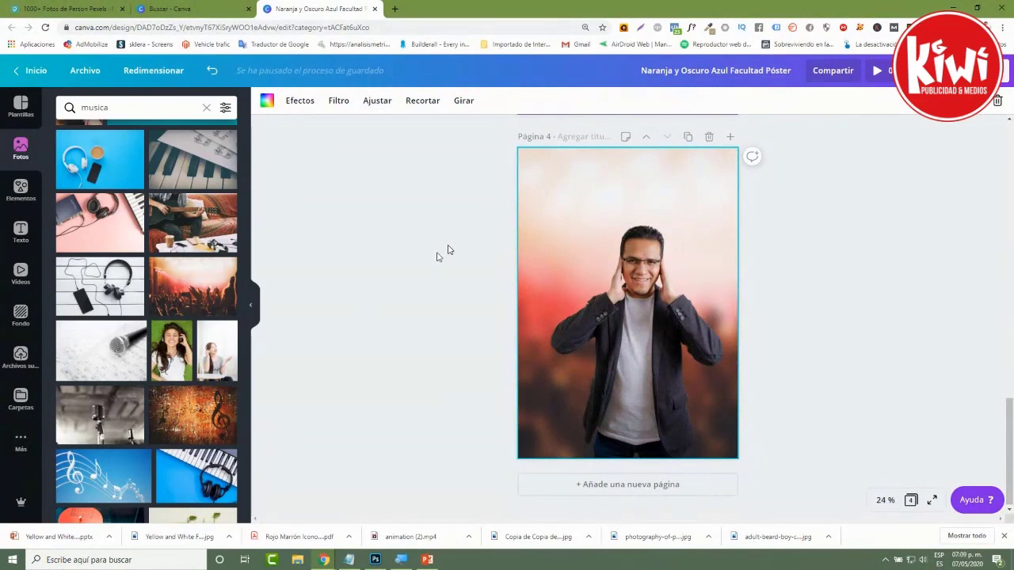
left_click(653, 342)
Nudge the cut-out man photo onto page 4's centre guide
left_click_drag(653, 342, 643, 357)
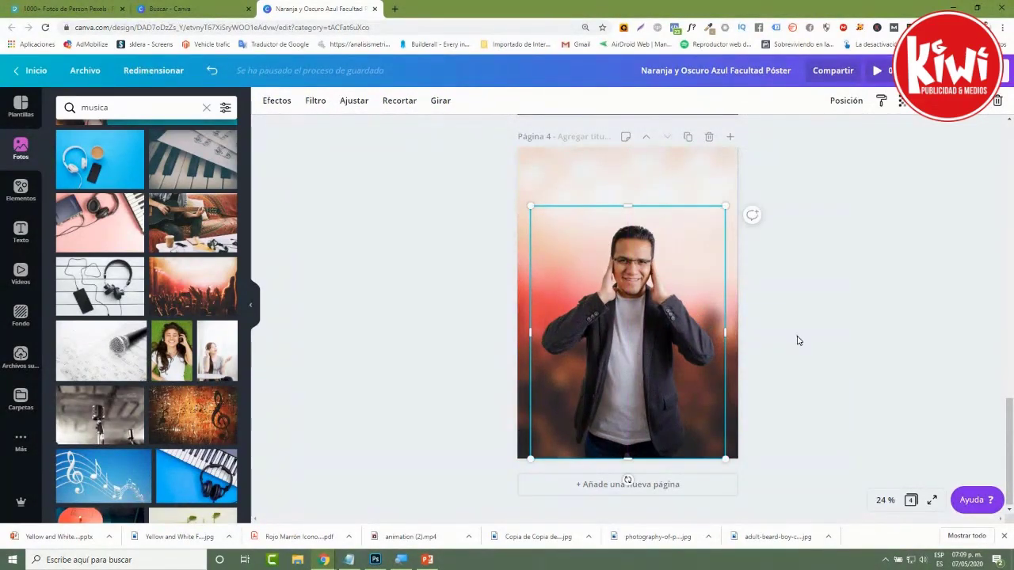
left_click(798, 341)
left_click(995, 71)
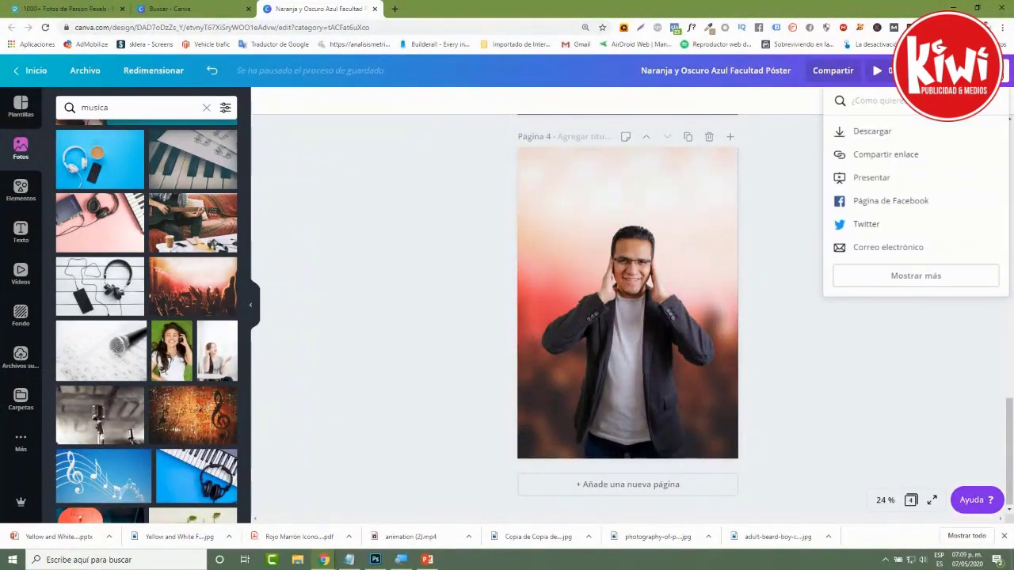
left_click(767, 183)
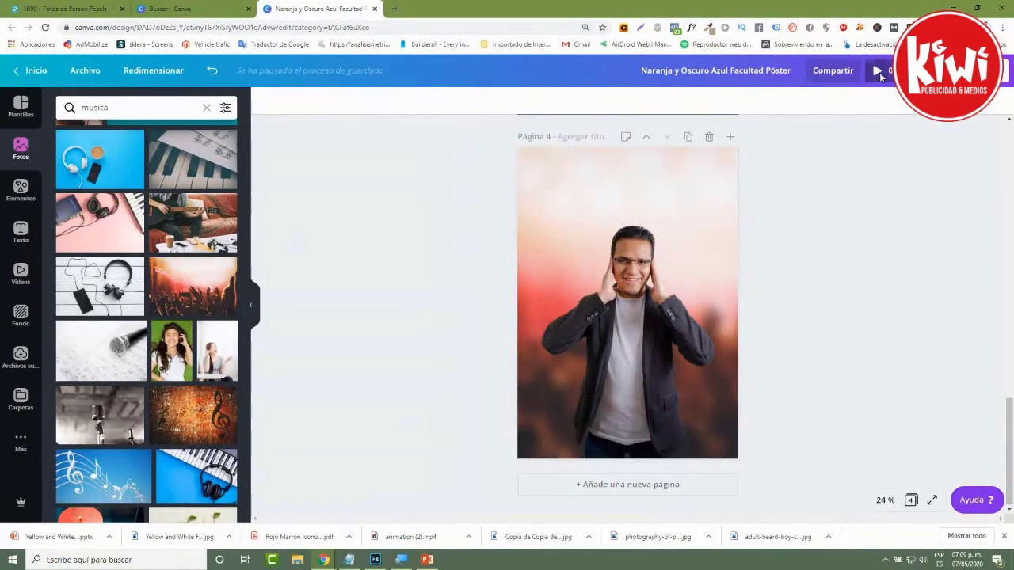
Preview the poster full-screen, then open Descargar with Video type and the page selection list
left_click(879, 72)
key("Escape")
left_click(994, 70)
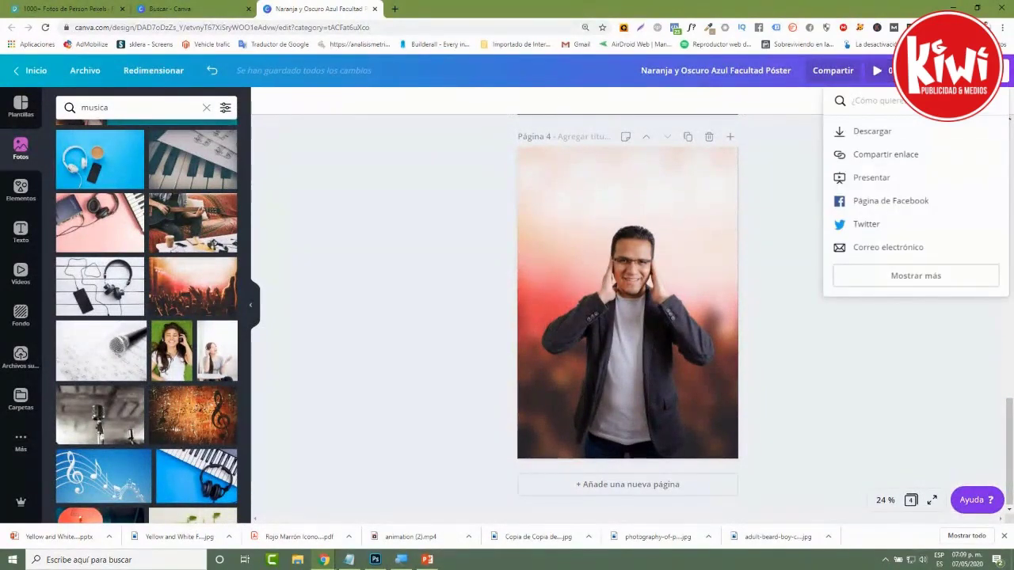
left_click(871, 131)
left_click(982, 199)
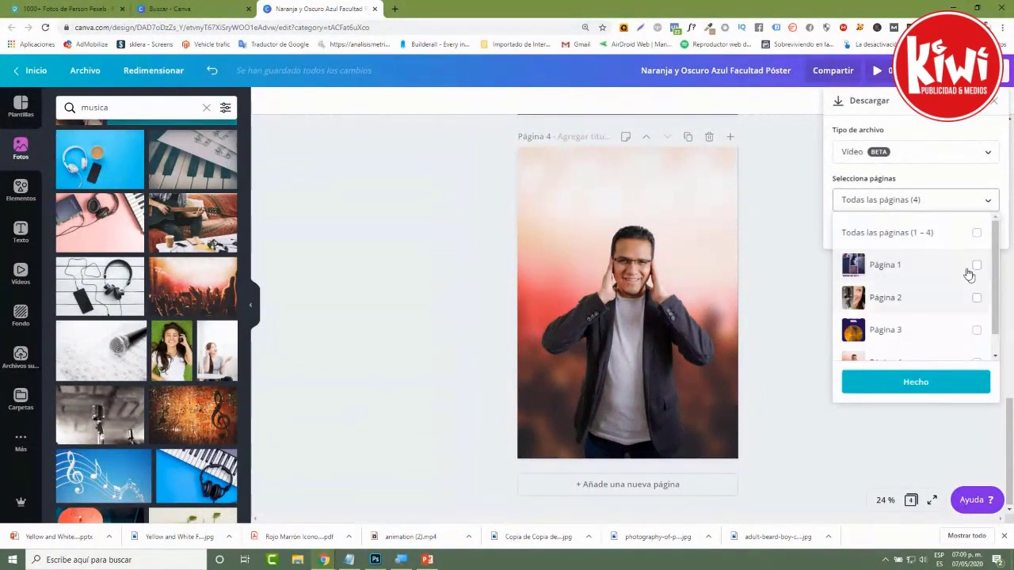
Delete the LA VIDA ES REAL, microphone-and-woman and NOCHE DE JAZZ pages, keeping only page 4
scroll(973, 286, "down", 1)
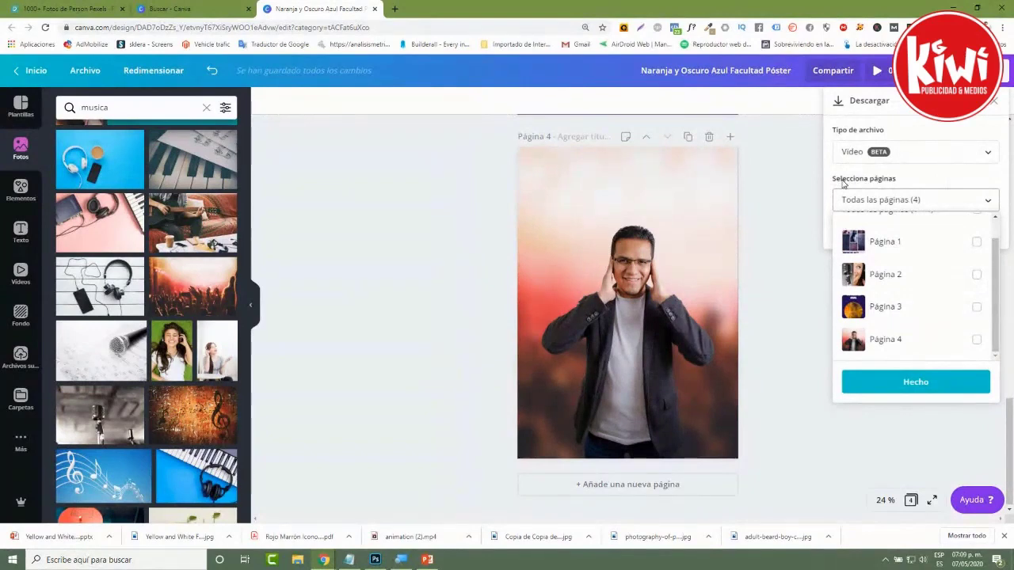
left_click(776, 271)
left_click(782, 281)
scroll(781, 285, "up", 5)
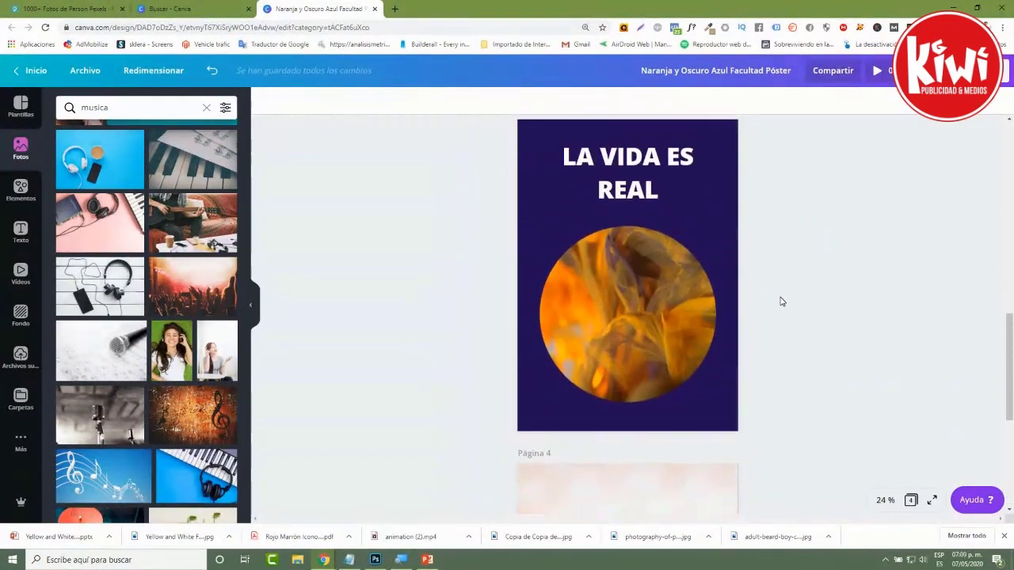
scroll(781, 293, "up", 2)
left_click(709, 214)
scroll(773, 273, "up", 3)
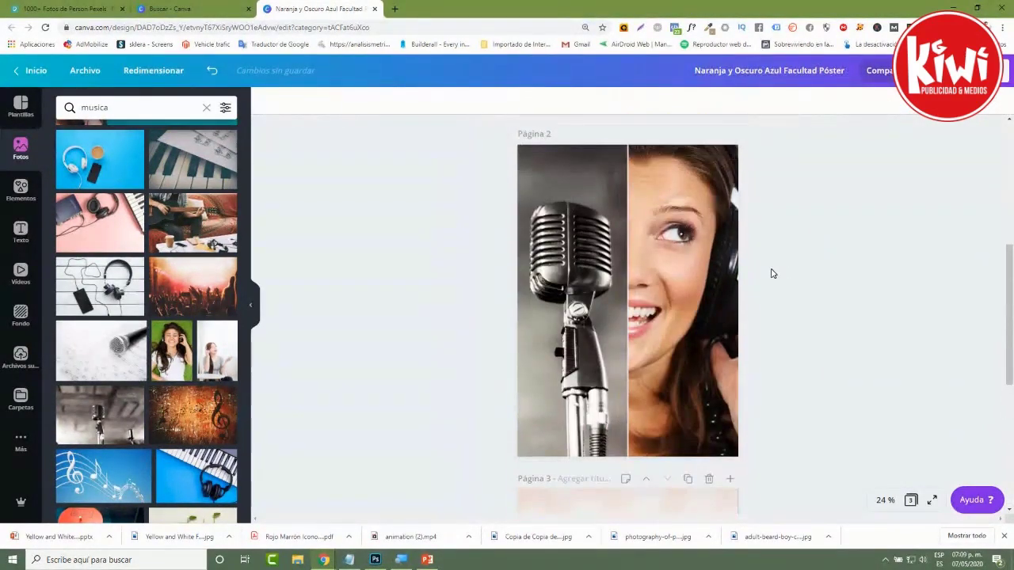
scroll(772, 273, "up", 3)
left_click(707, 344)
scroll(789, 324, "up", 1)
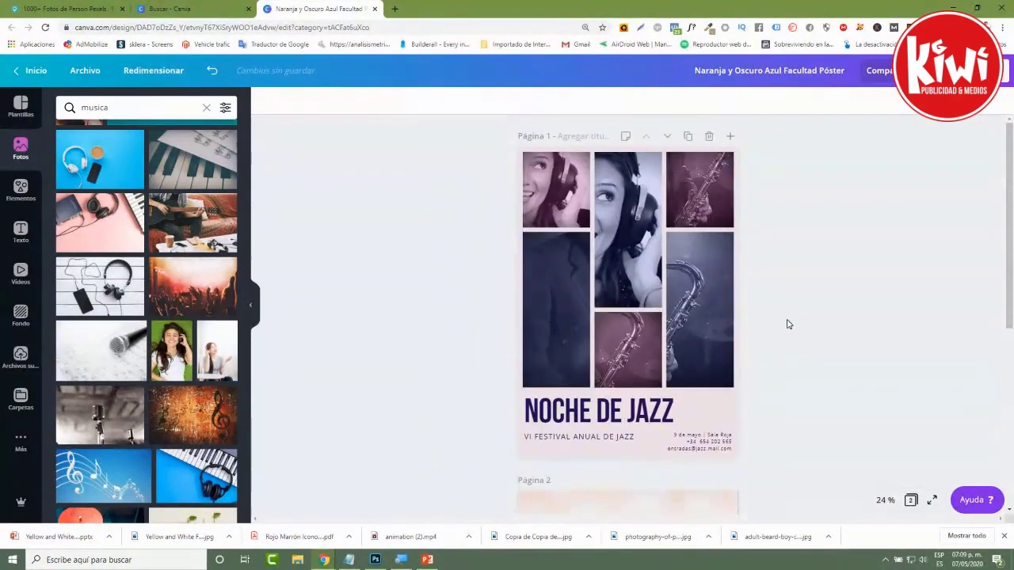
left_click(709, 136)
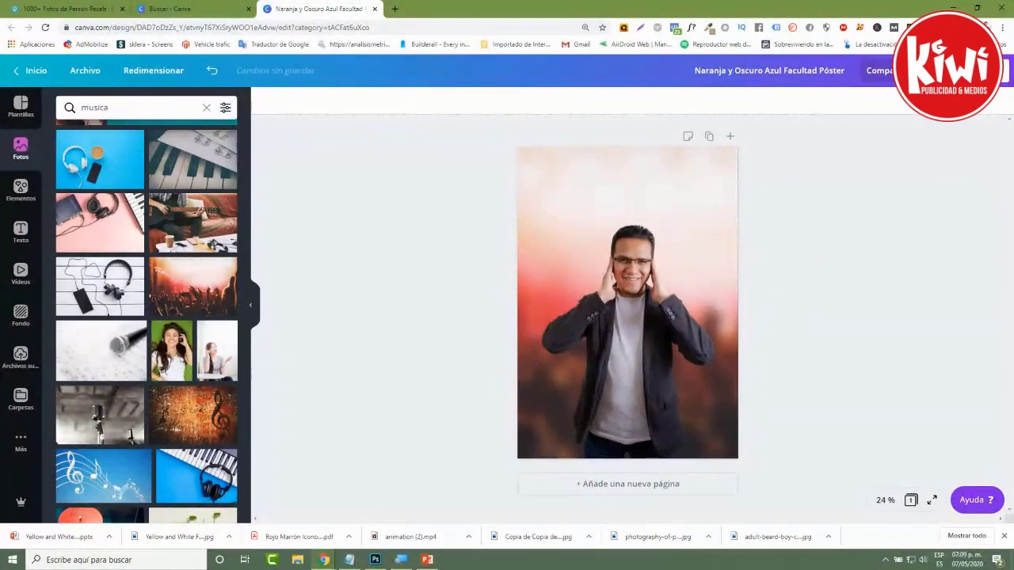
Switch the download type to Animación, trying Paneo, Subir and Bloque before picking Desvanecer
left_click(1003, 75)
left_click(871, 131)
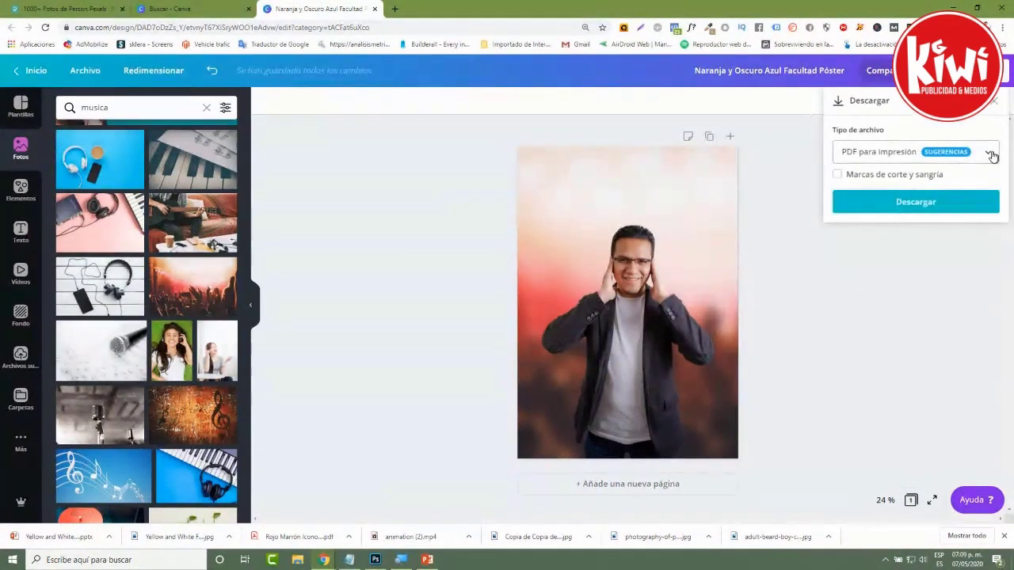
left_click(989, 153)
scroll(922, 258, "down", 1)
left_click(922, 256)
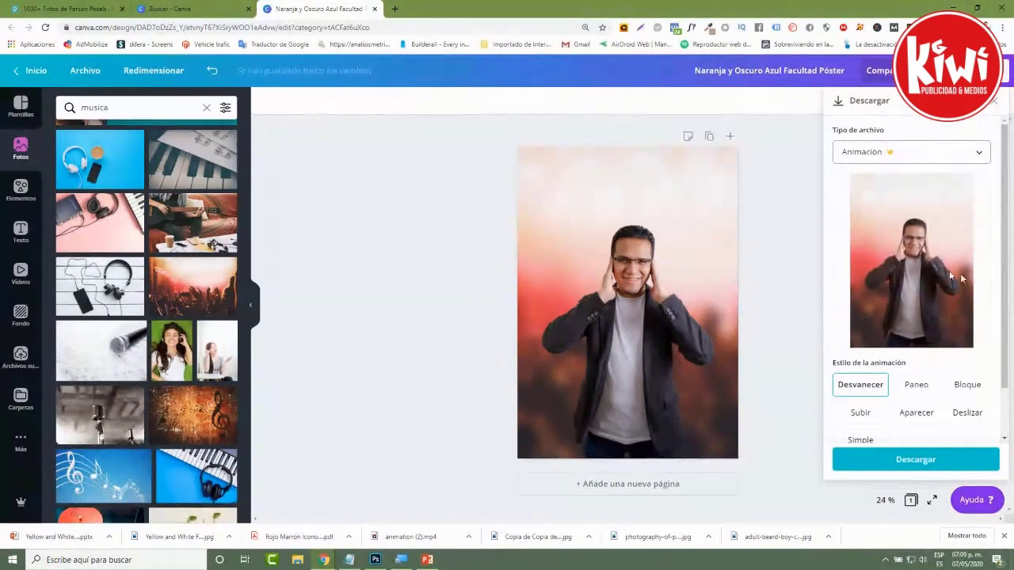
left_click(919, 385)
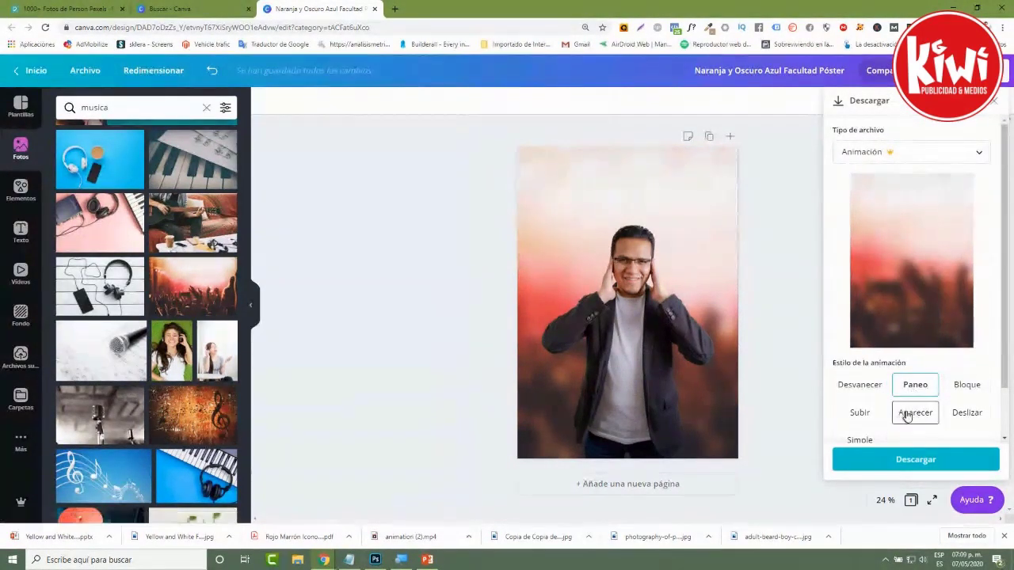
left_click(870, 419)
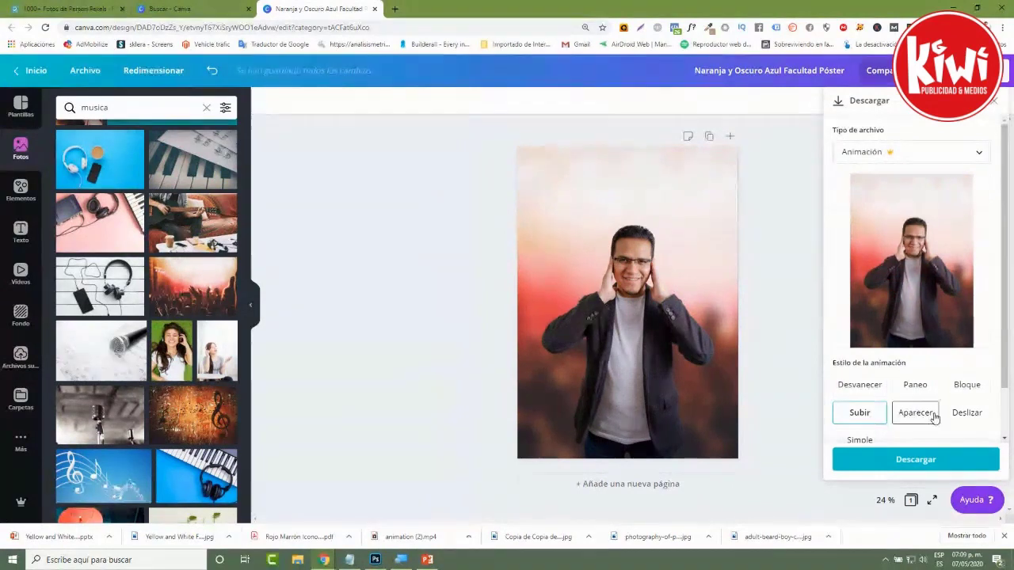
left_click(967, 385)
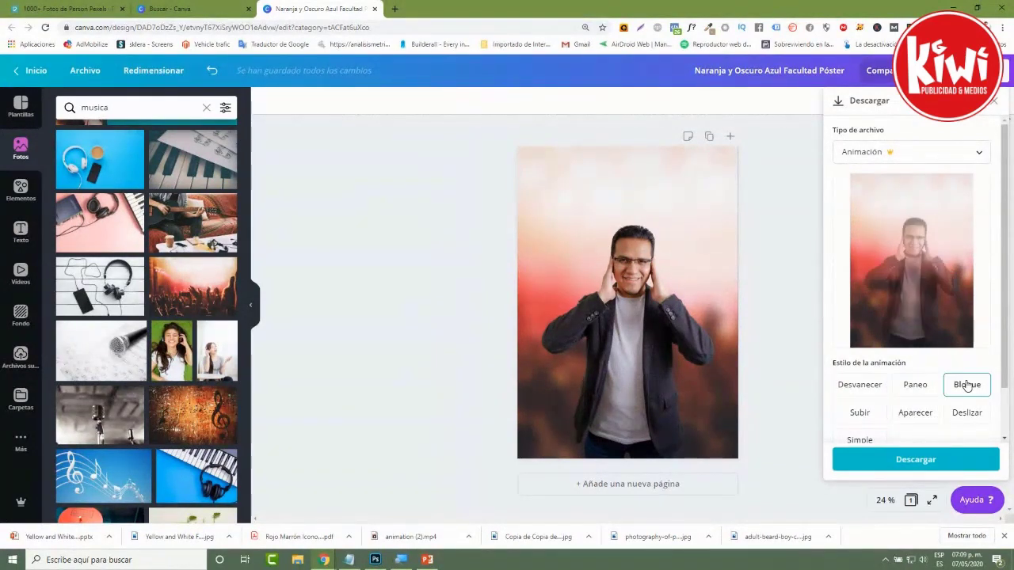
left_click(873, 394)
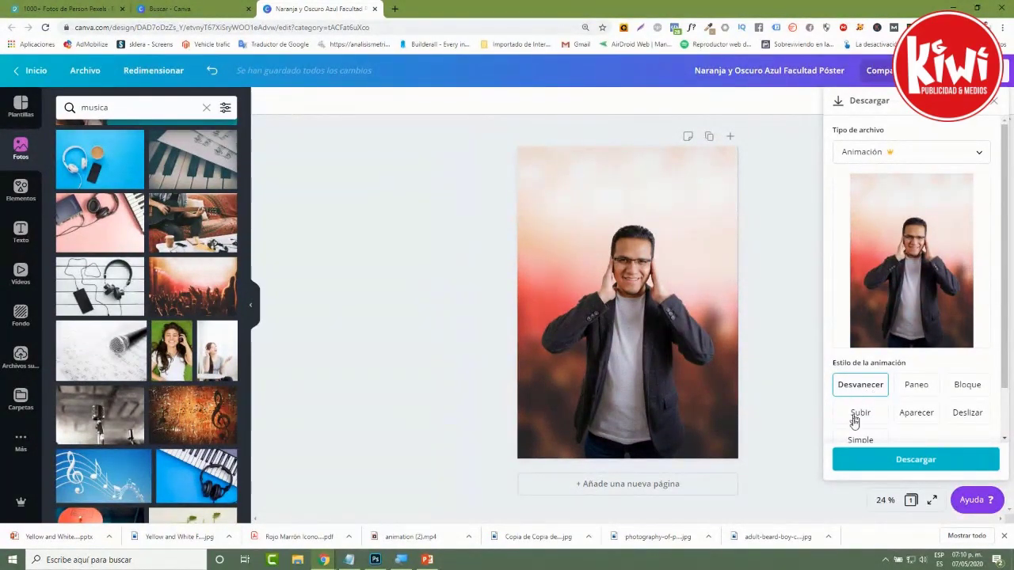
left_click(999, 104)
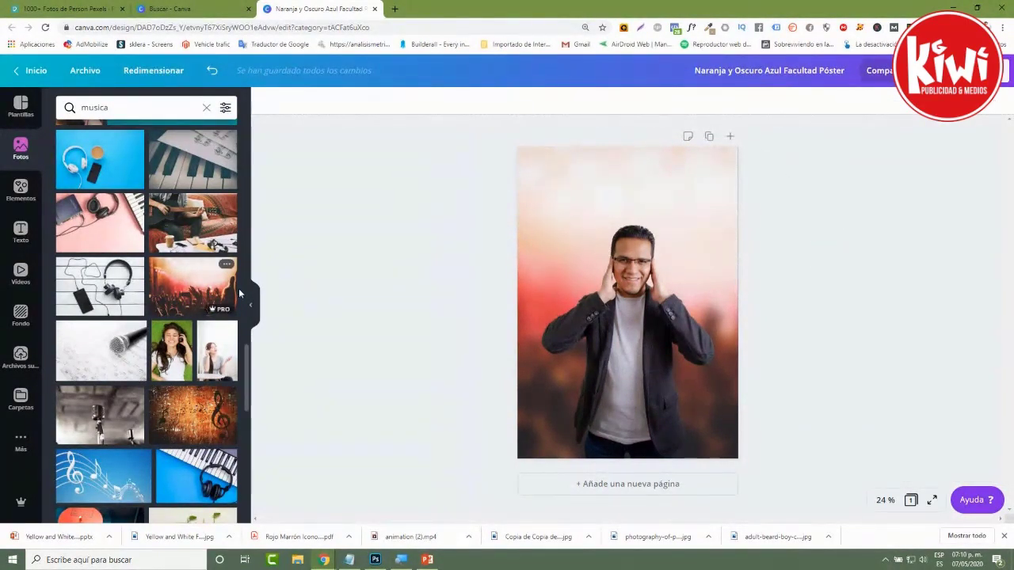
Go back to the Canva home page with the Inicio button
scroll(236, 286, "up", 15)
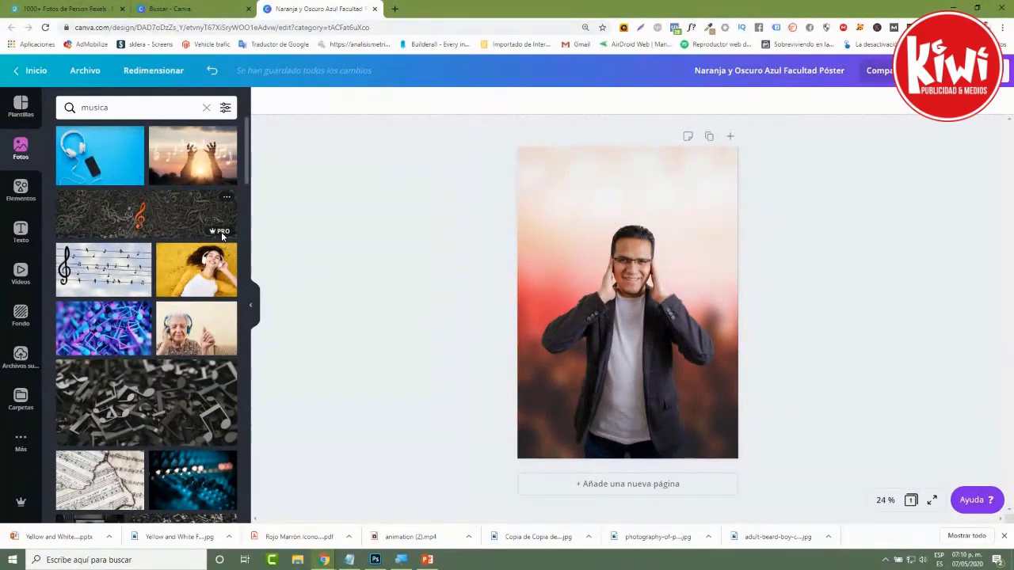
mouse_move(223, 231)
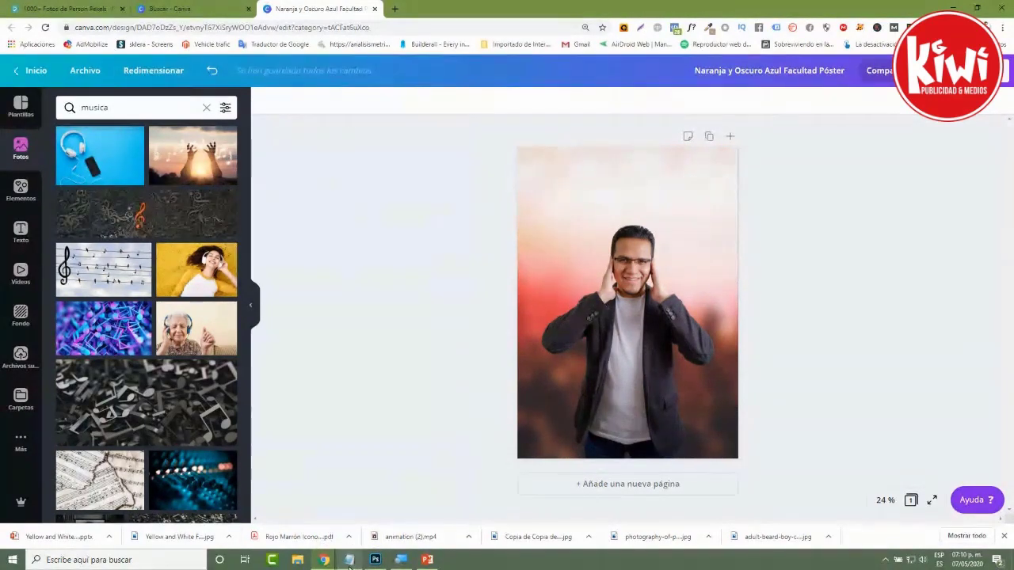
mouse_move(349, 567)
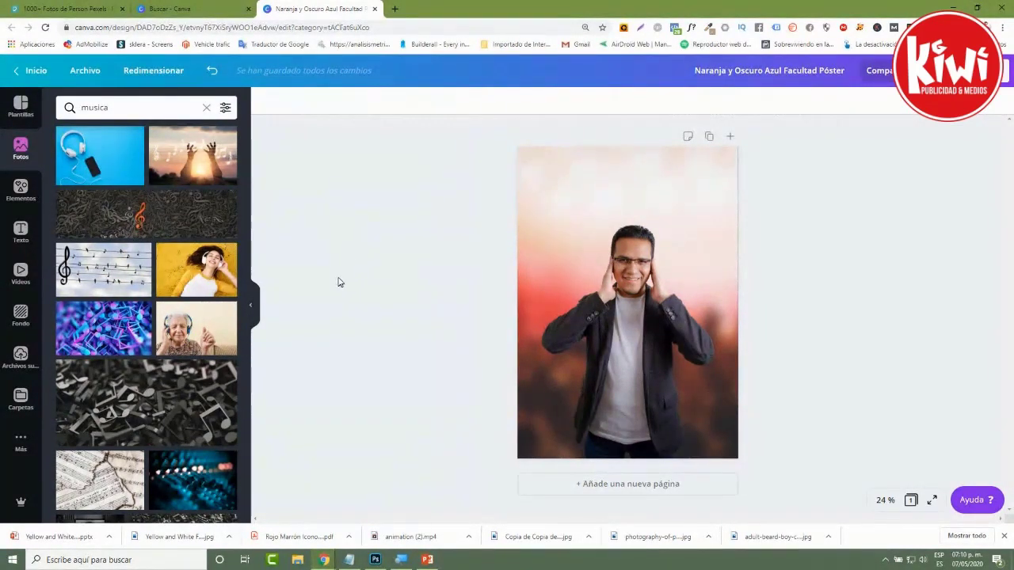
left_click(40, 74)
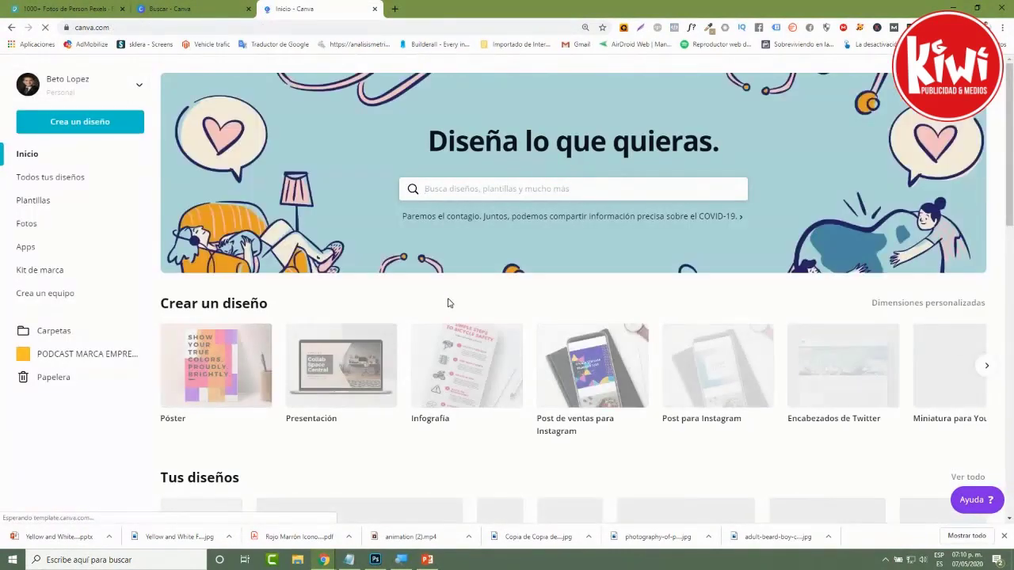
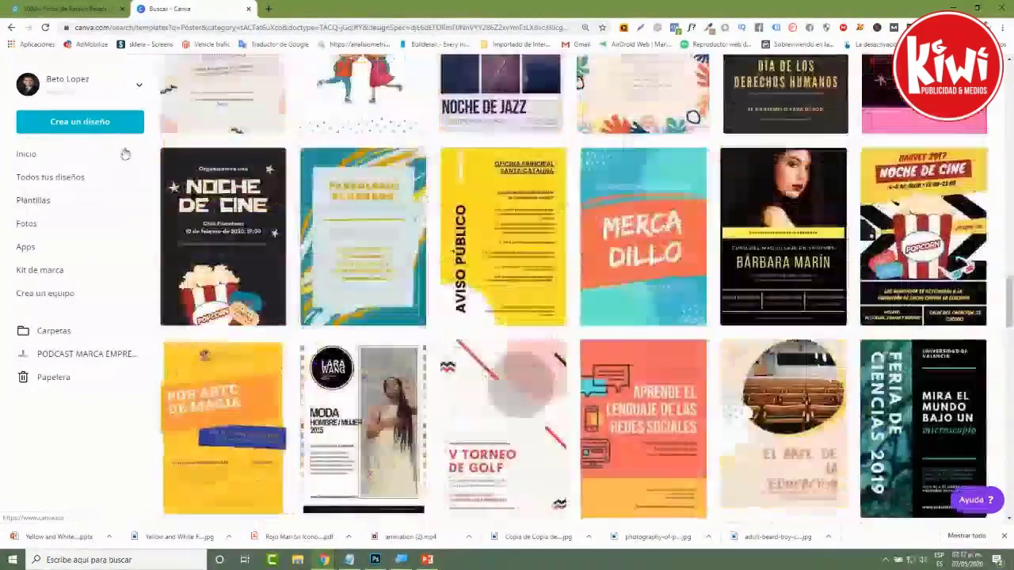
Go back from the poster template results to Canva's Inicio home page
left_click(65, 157)
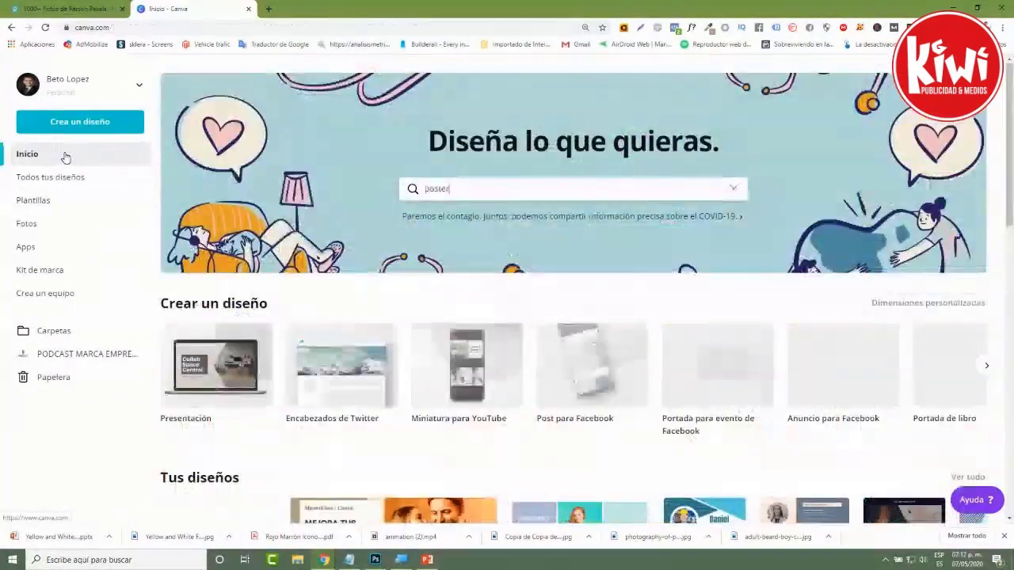
Search 'Currículum' and open the Blue and White Modern Photo Engineering Resume template
left_click(449, 189)
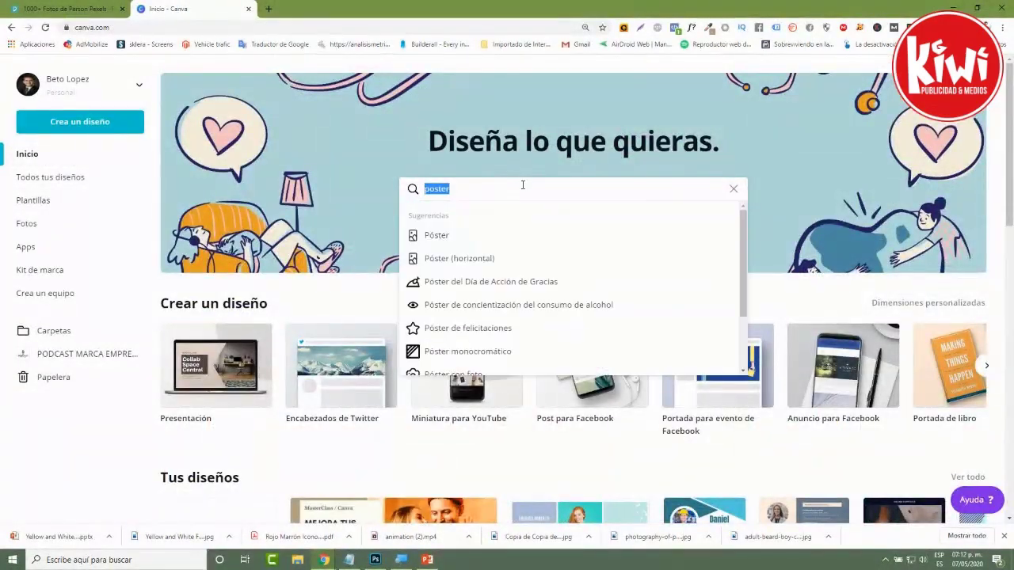
type("CURRI")
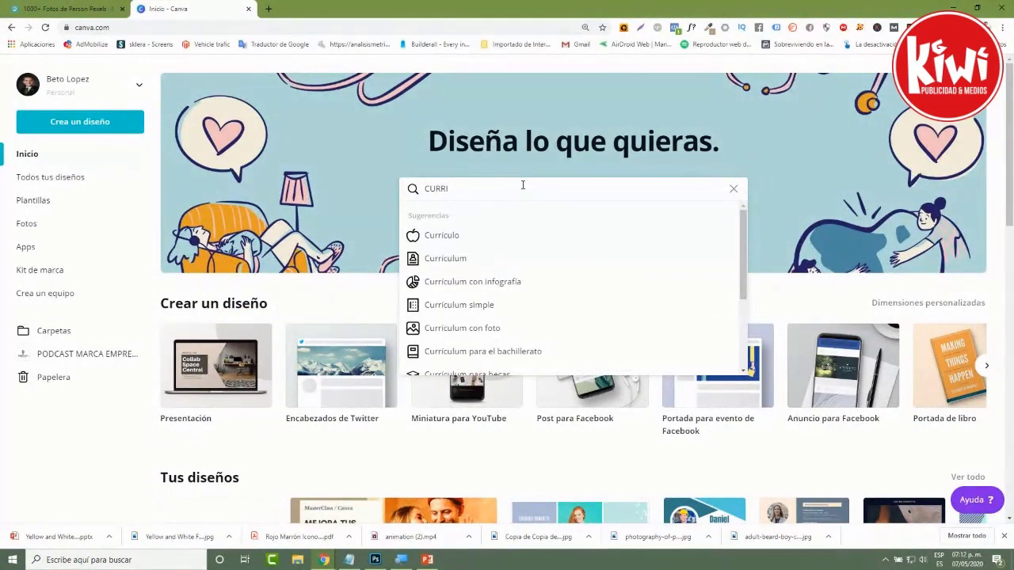
left_click(497, 259)
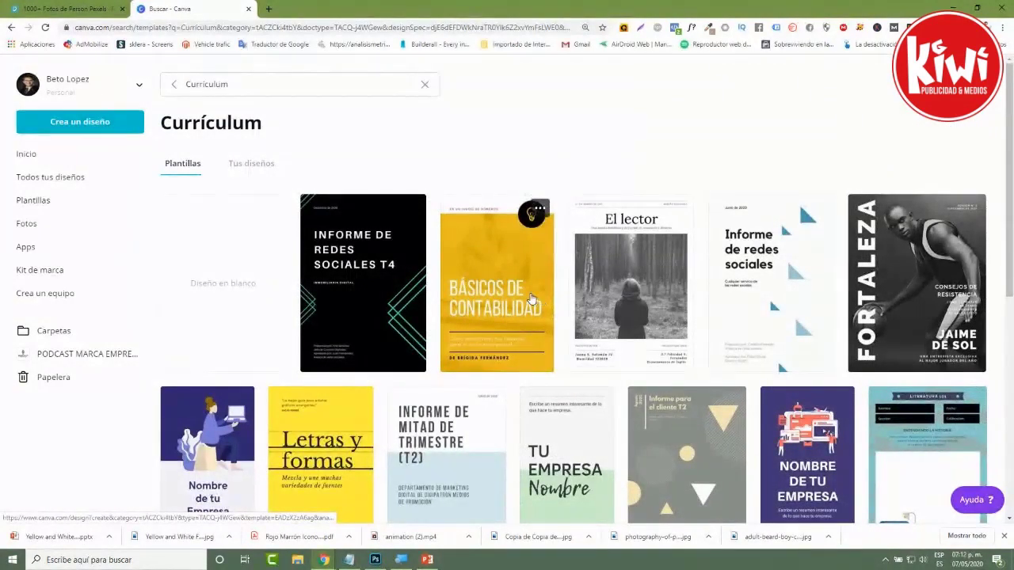
scroll(532, 300, "down", 7)
scroll(536, 342, "down", 4)
scroll(522, 363, "down", 3)
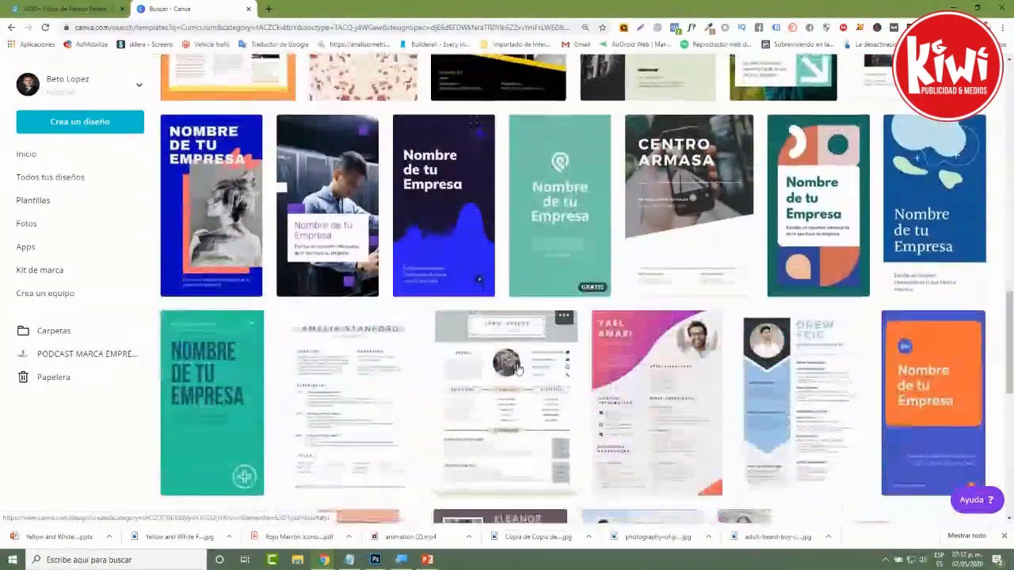
scroll(515, 364, "down", 3)
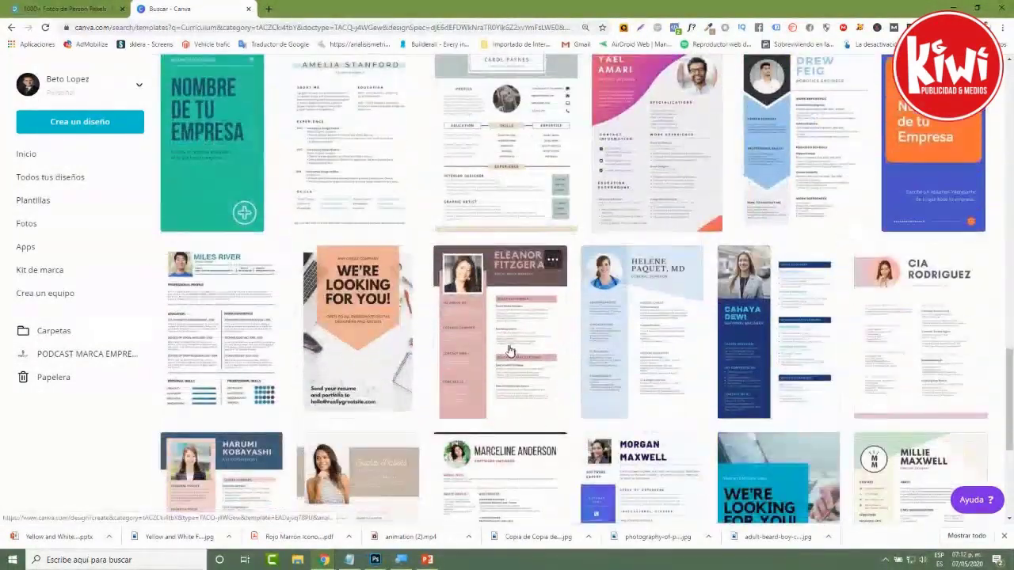
left_click(772, 342)
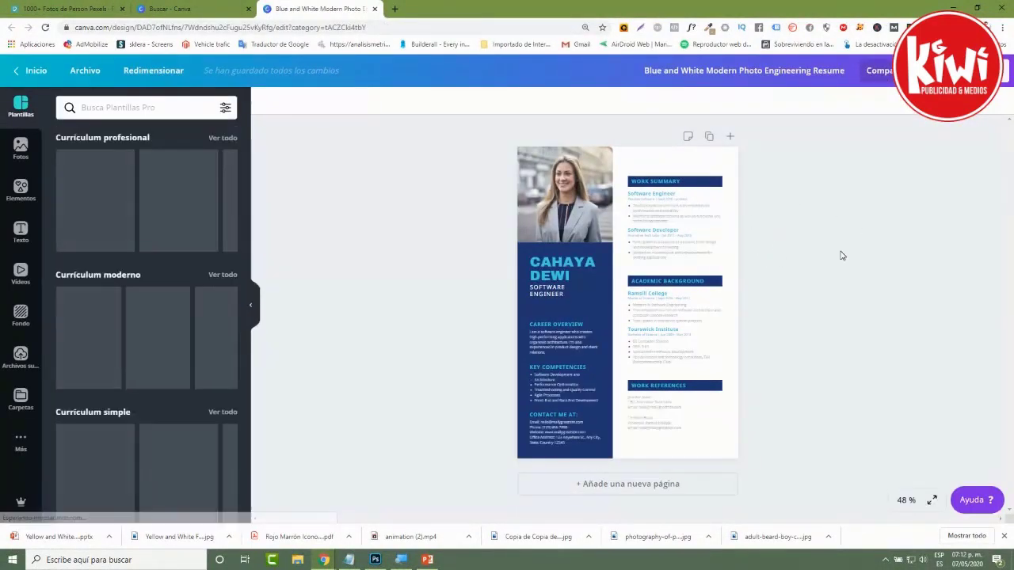
left_click(575, 211)
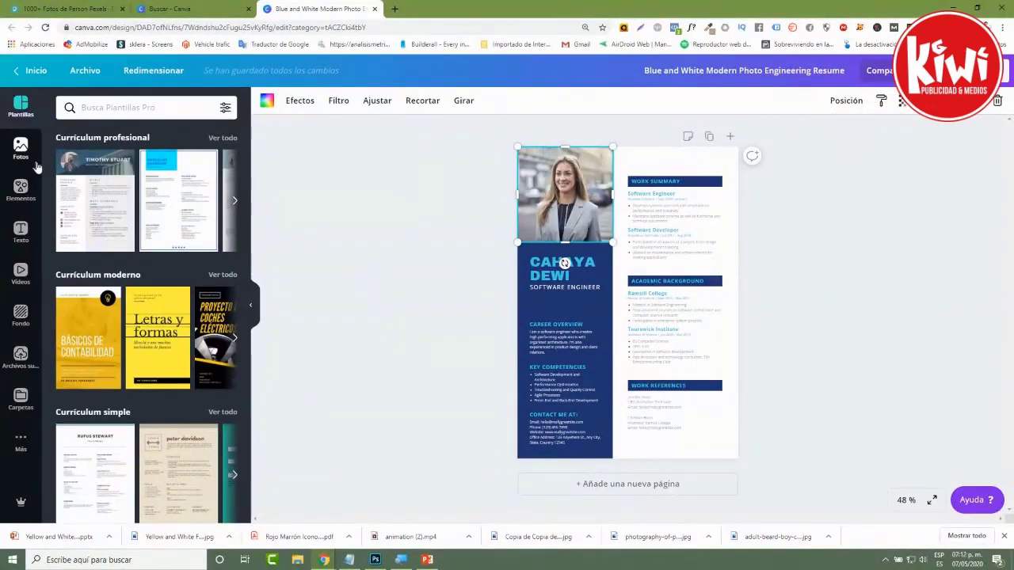
Search stock photos for 'MAN' and drop a man's photo into the résumé portrait frame
left_click(373, 296)
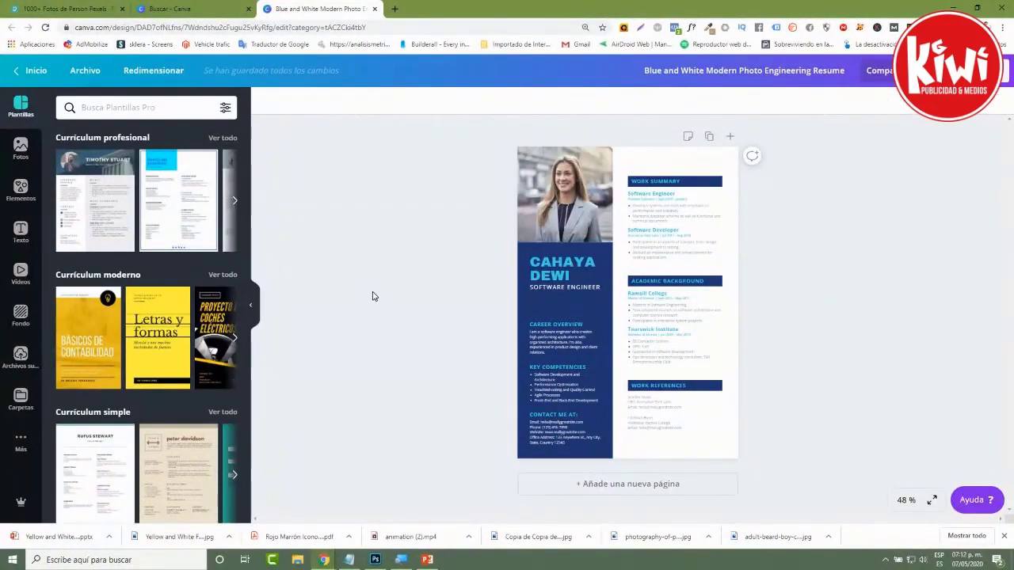
left_click(22, 150)
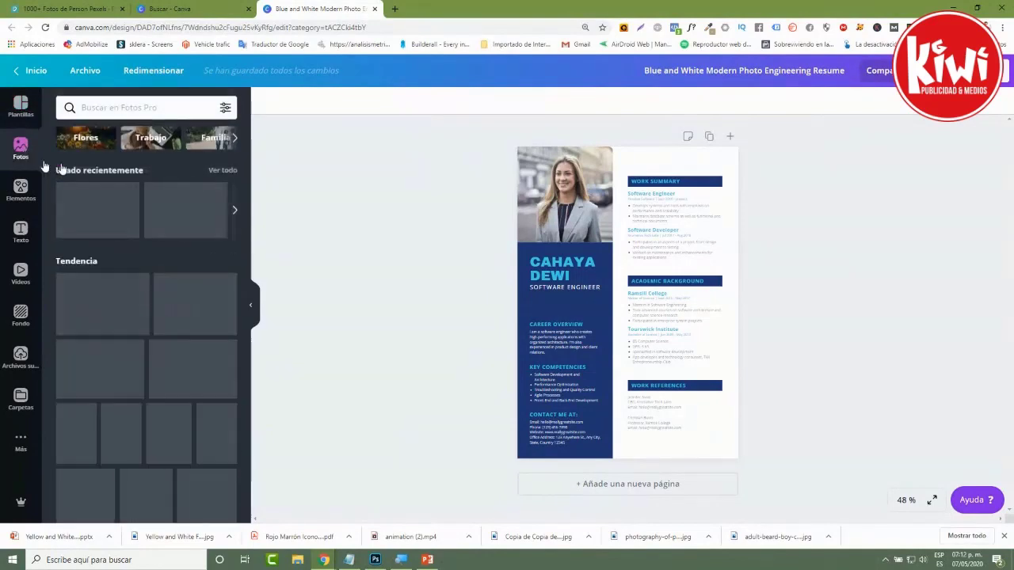
left_click(145, 110)
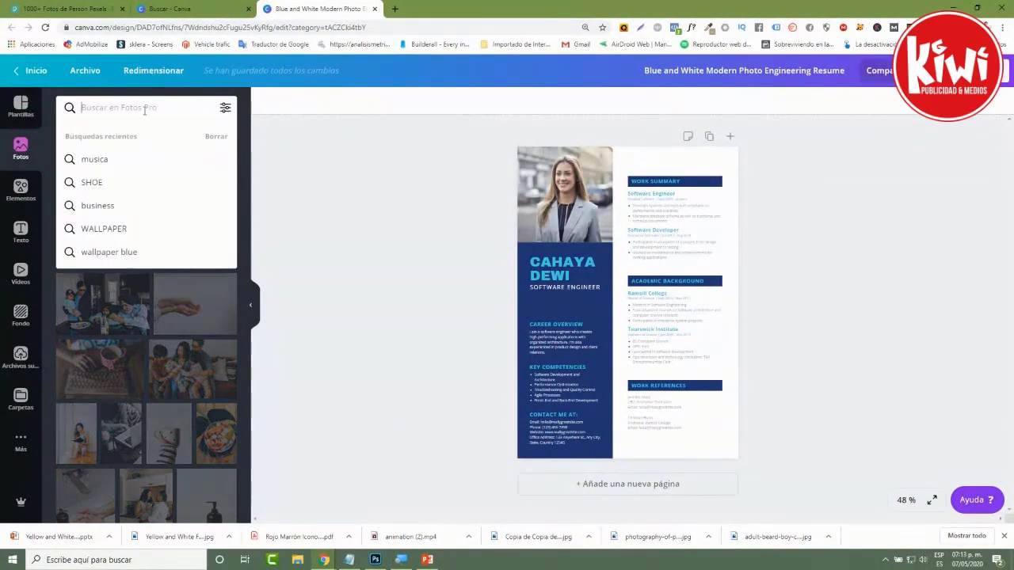
type("MAN")
key("Return")
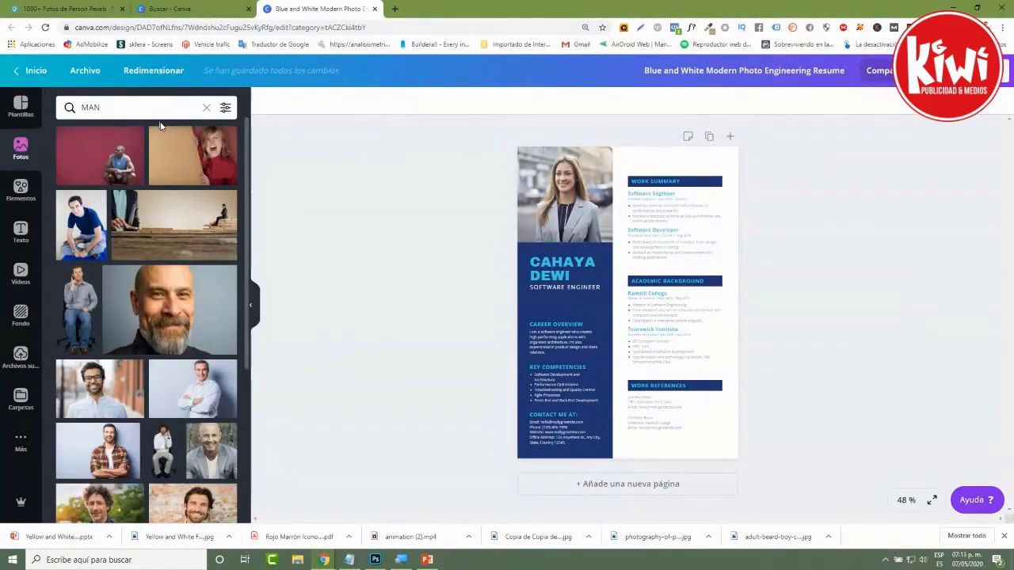
left_click_drag(200, 396, 573, 214)
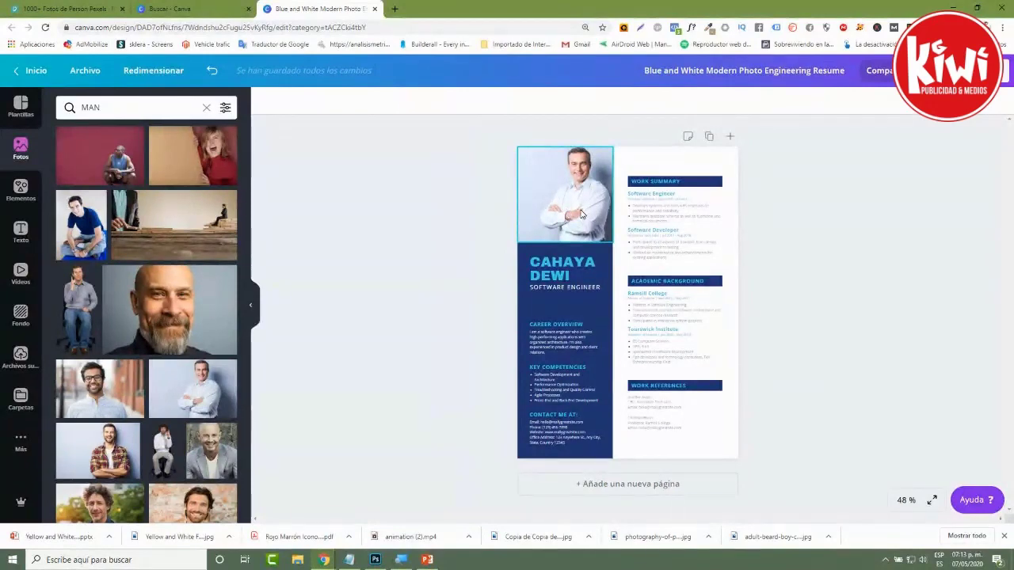
Crop the man's photo larger and shifted right in its frame, then duplicate the page
double_click(581, 214)
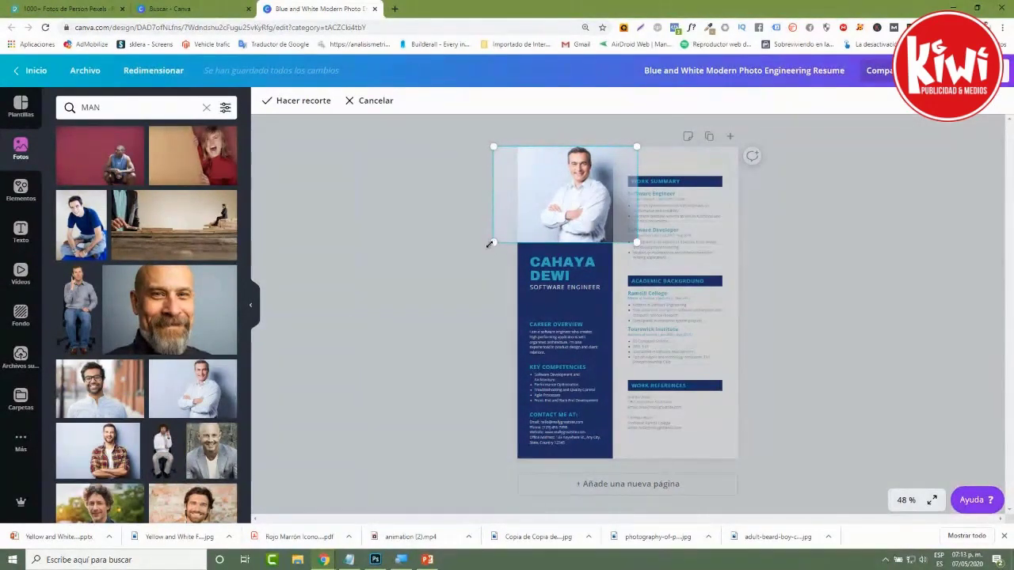
left_click_drag(494, 241, 377, 289)
left_click_drag(581, 230, 594, 234)
left_click(800, 250)
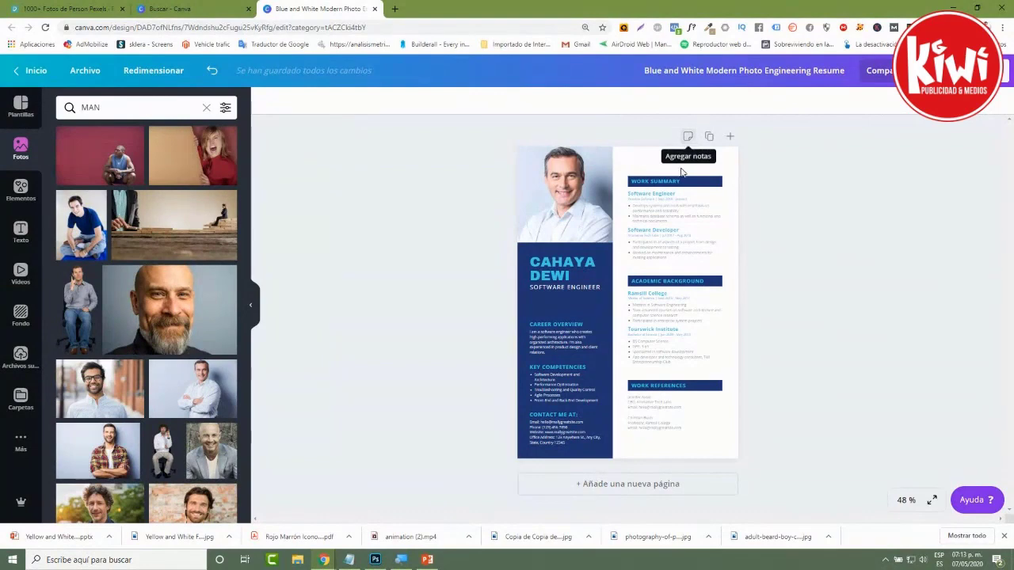
left_click(710, 138)
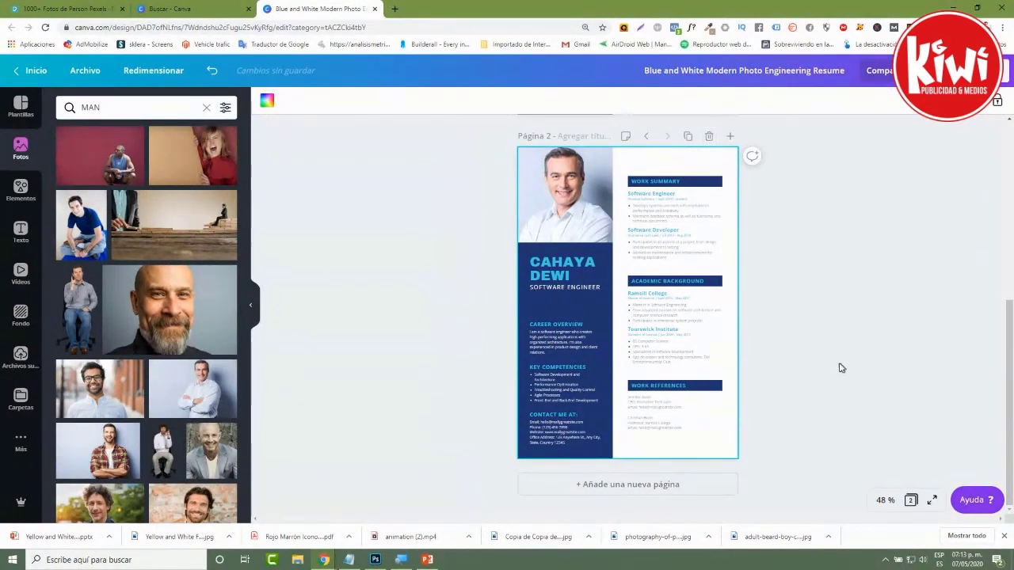
Delete the photo and its empty frame from page 2
left_click(687, 138)
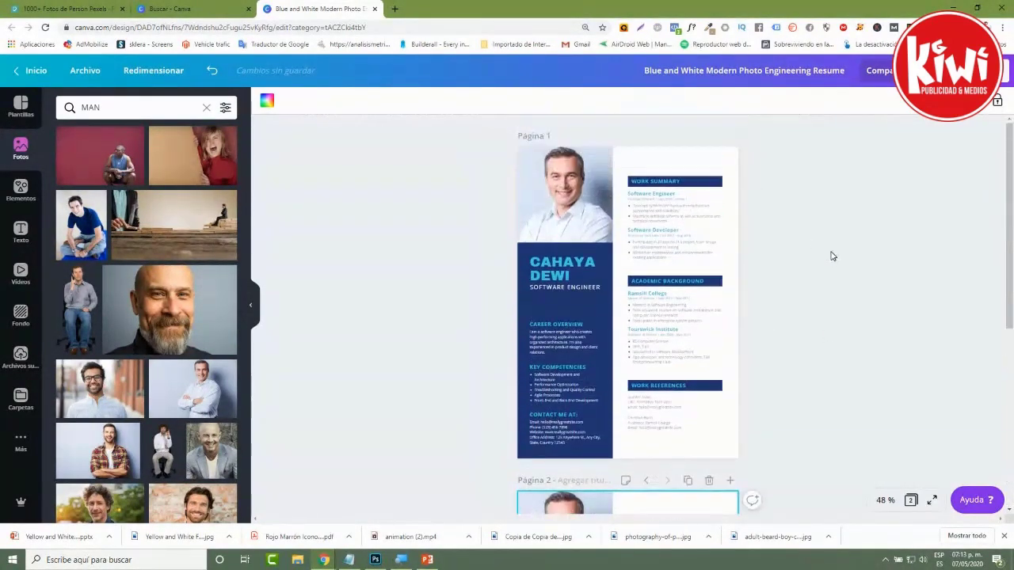
scroll(833, 263, "down", 1)
left_click(545, 252)
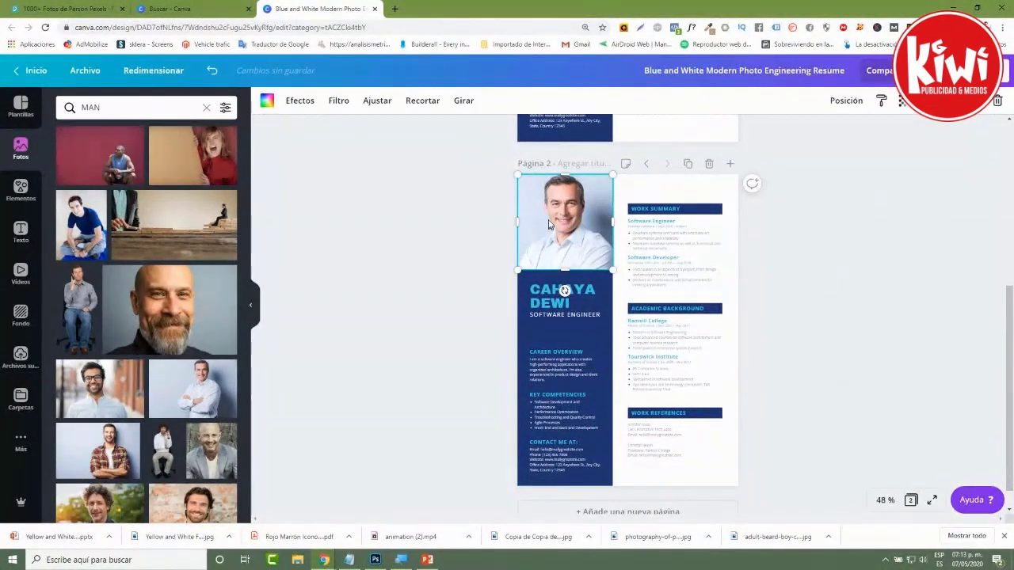
key("Delete")
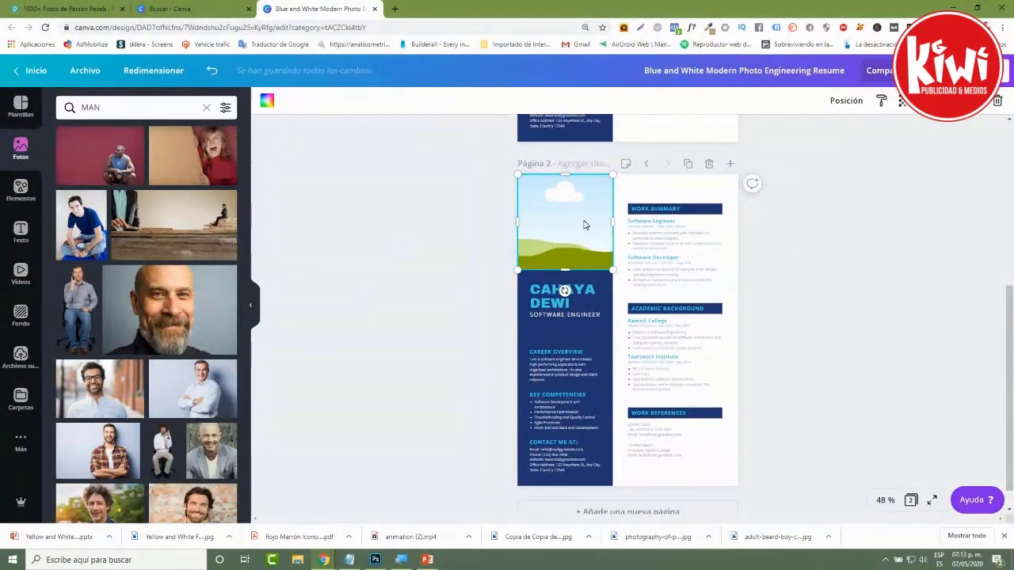
key("Delete")
Stretch the blue column to the page top and move the heading and text block up
left_click(586, 273)
left_click_drag(564, 267, 576, 174)
left_click(561, 297)
left_click_drag(561, 297, 562, 215)
left_click(564, 386)
left_click_drag(564, 386, 567, 270)
Duplicate the career and contact text block below the original, ungroup it, and open download options
left_click(564, 339)
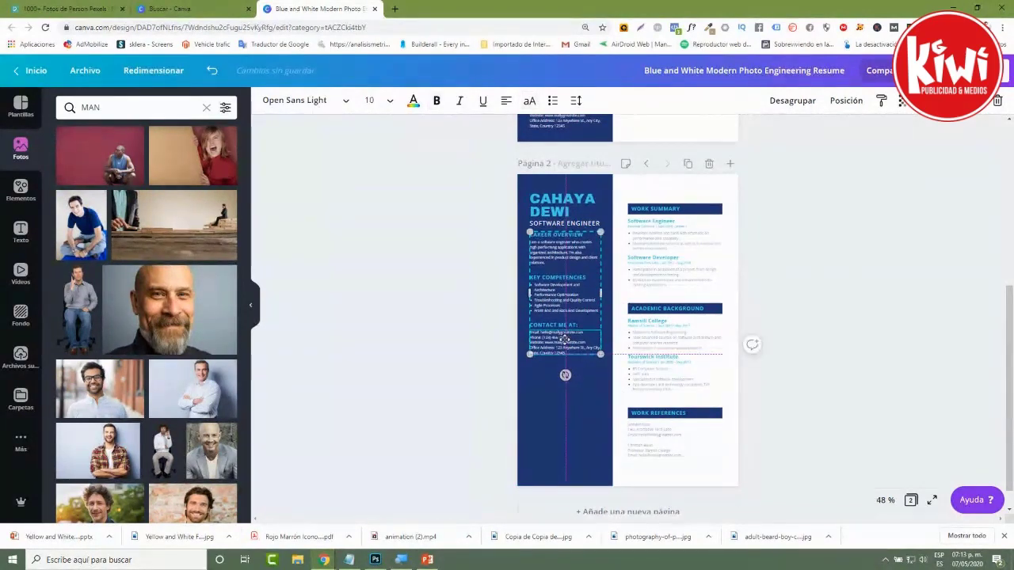
left_click(571, 278)
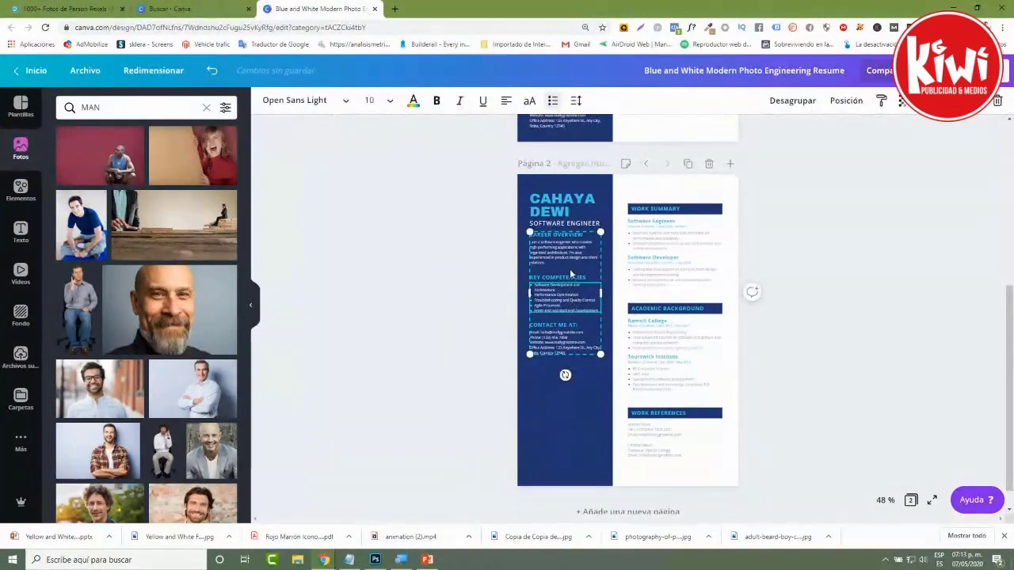
key("ctrl+d")
left_click_drag(584, 274, 578, 379)
right_click(571, 478)
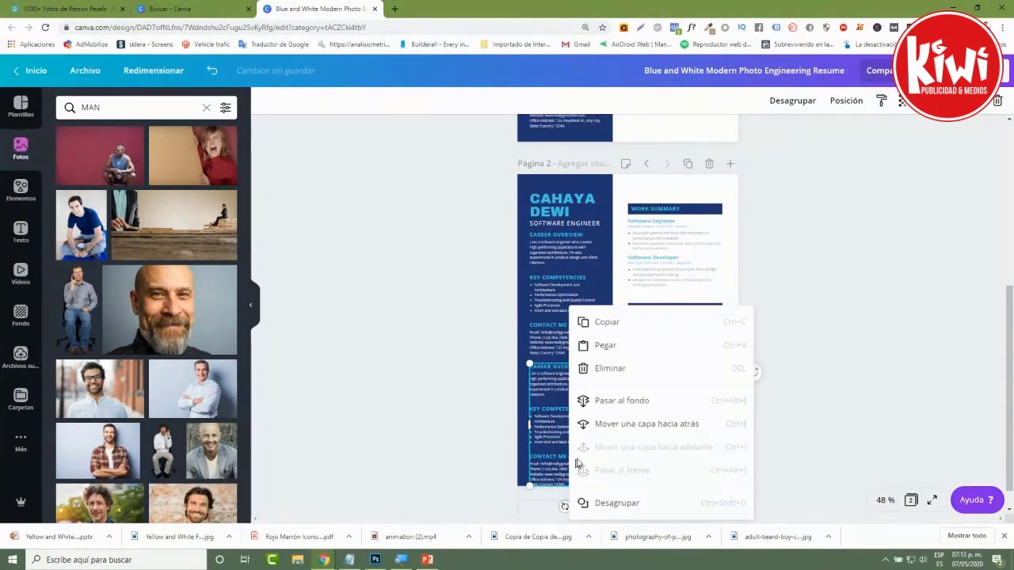
left_click(611, 502)
left_click(564, 464)
left_click(812, 416)
scroll(830, 422, "up", 5)
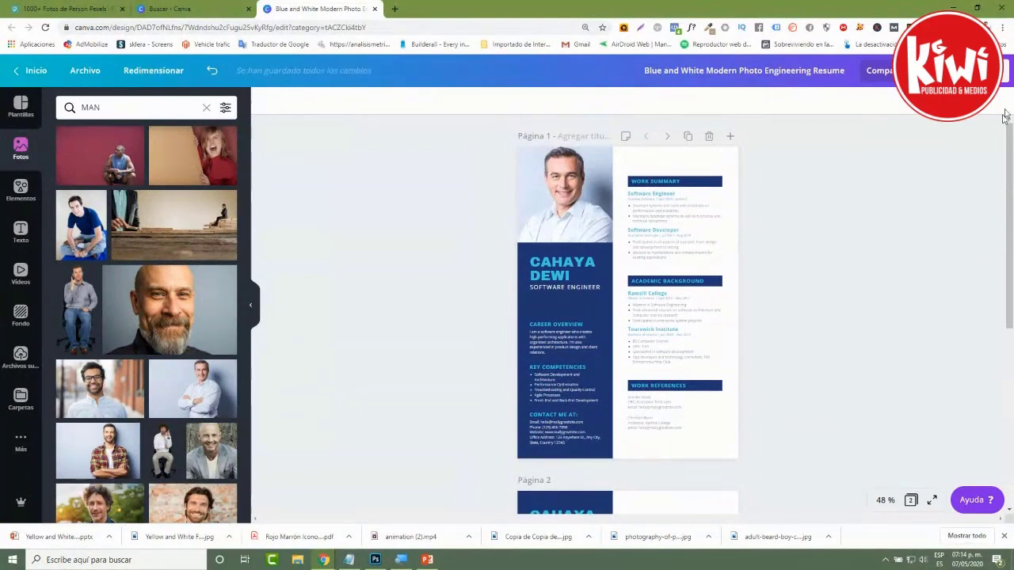
left_click(982, 70)
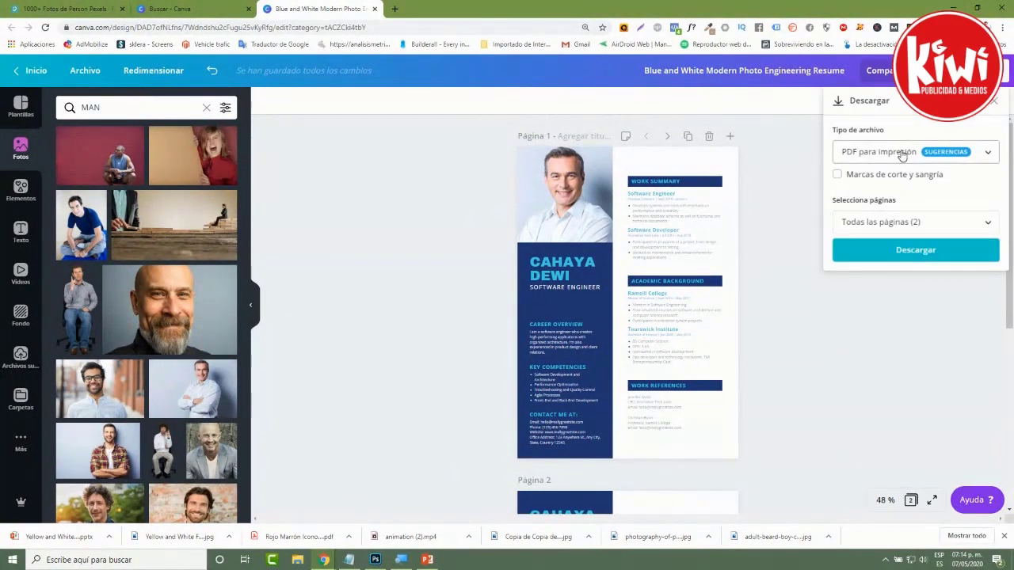
Download both résumé pages as a print PDF and open the downloaded file
left_click(915, 251)
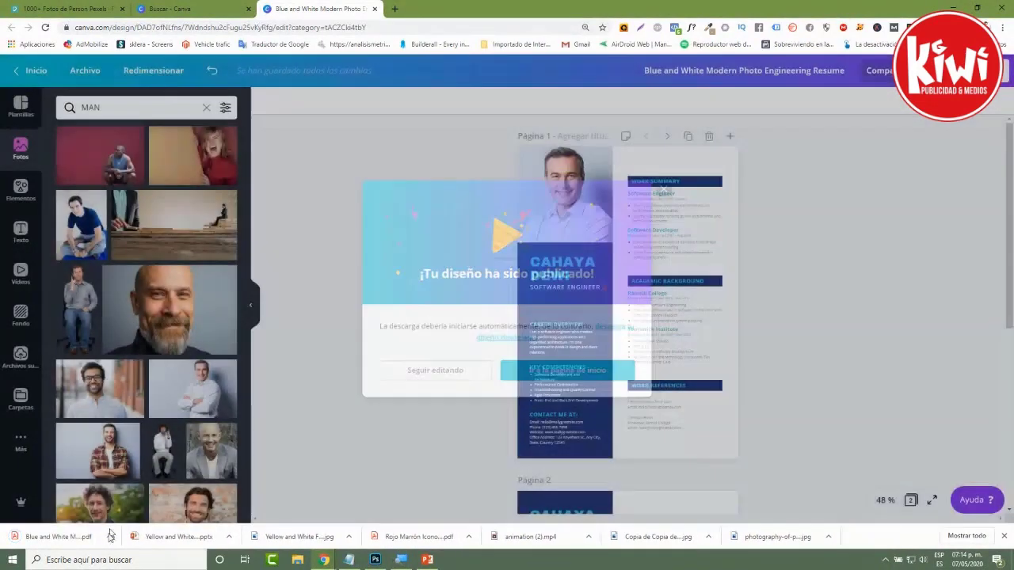
left_click(85, 537)
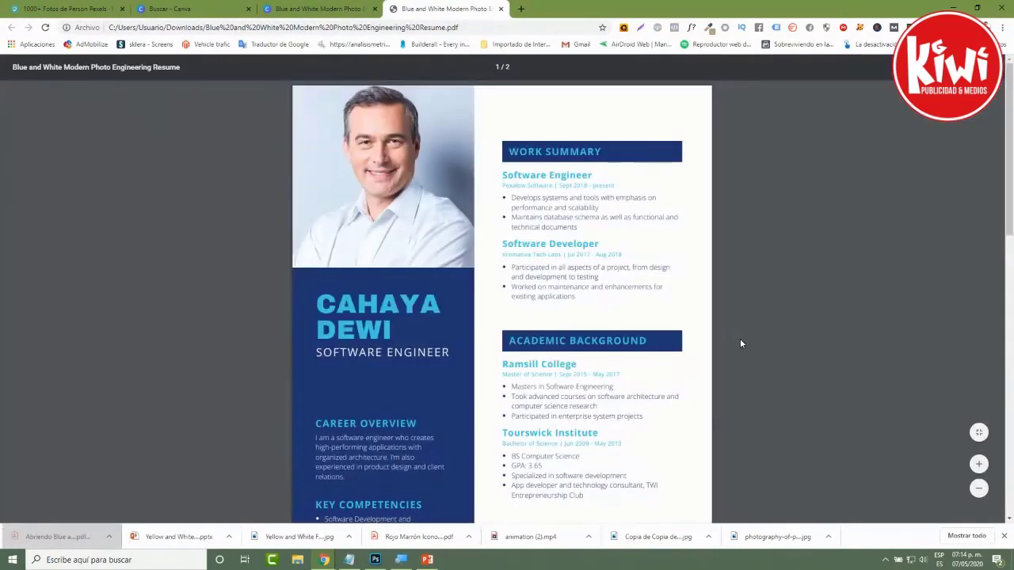
Scroll through both pages of the résumé PDF, then close the PDF tab
scroll(735, 346, "down", 7)
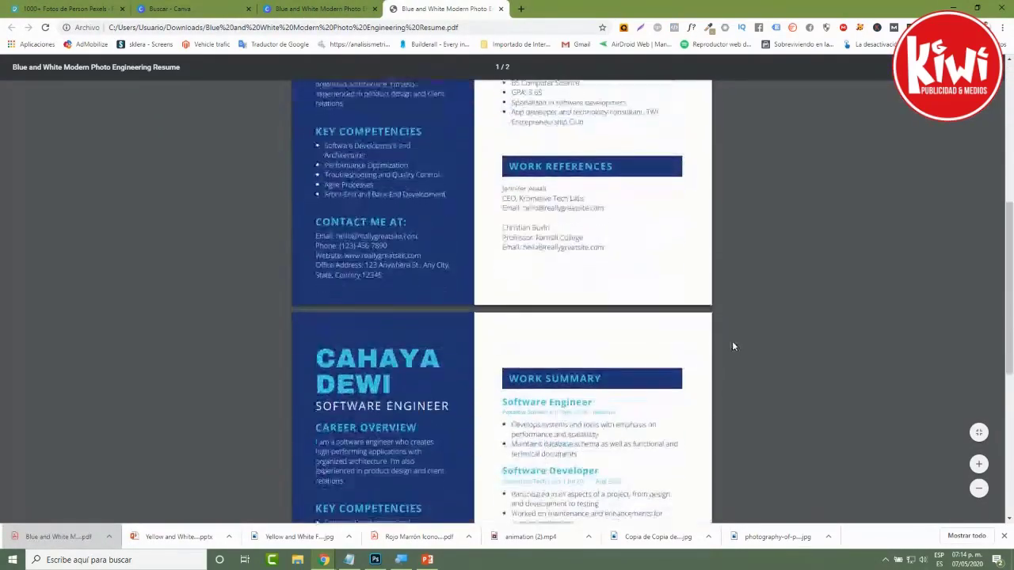
scroll(738, 361, "up", 8)
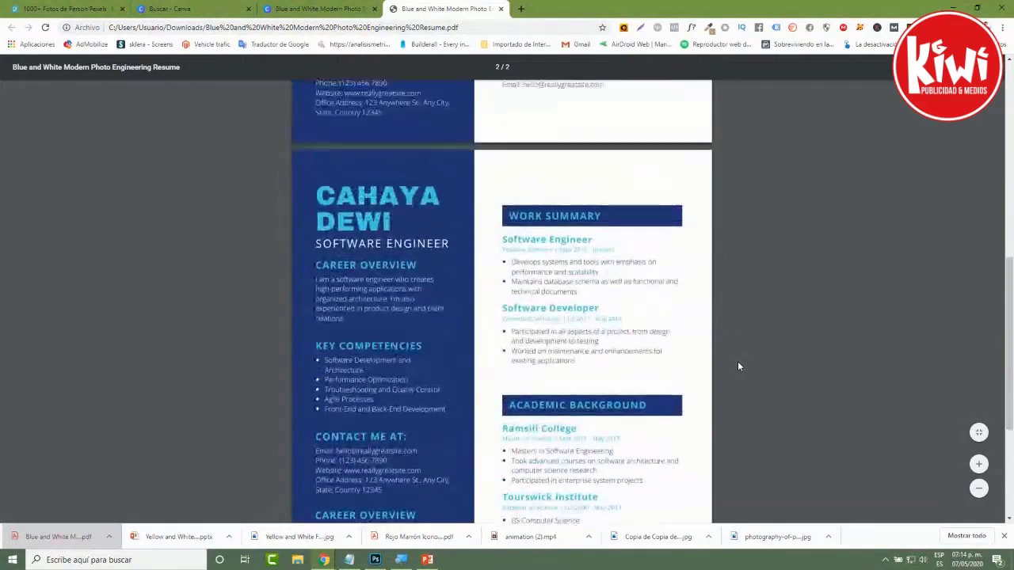
left_click(499, 9)
Start a new blank presentation design from the Canva home page
left_click(34, 70)
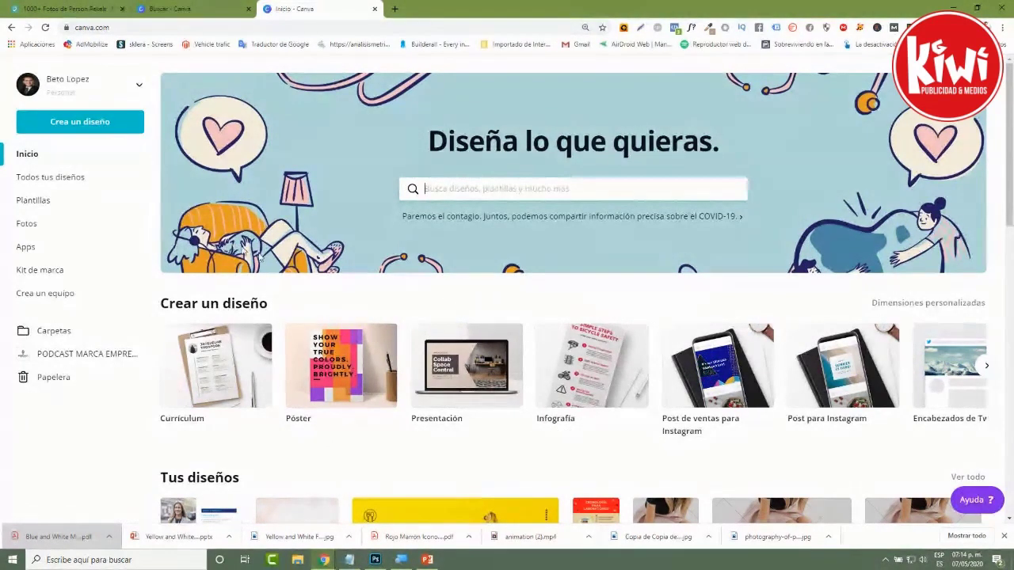
left_click(467, 366)
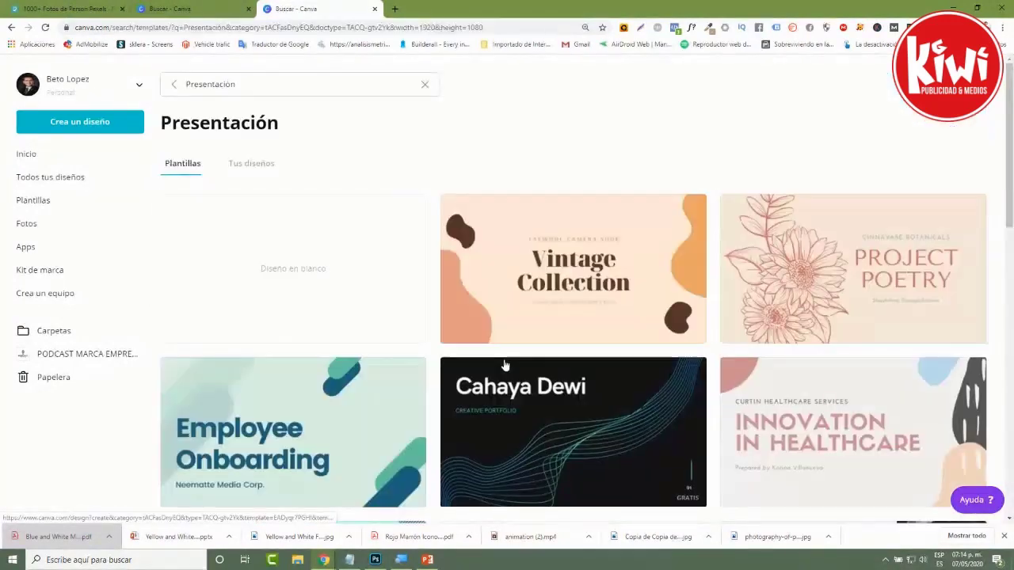
left_click(302, 267)
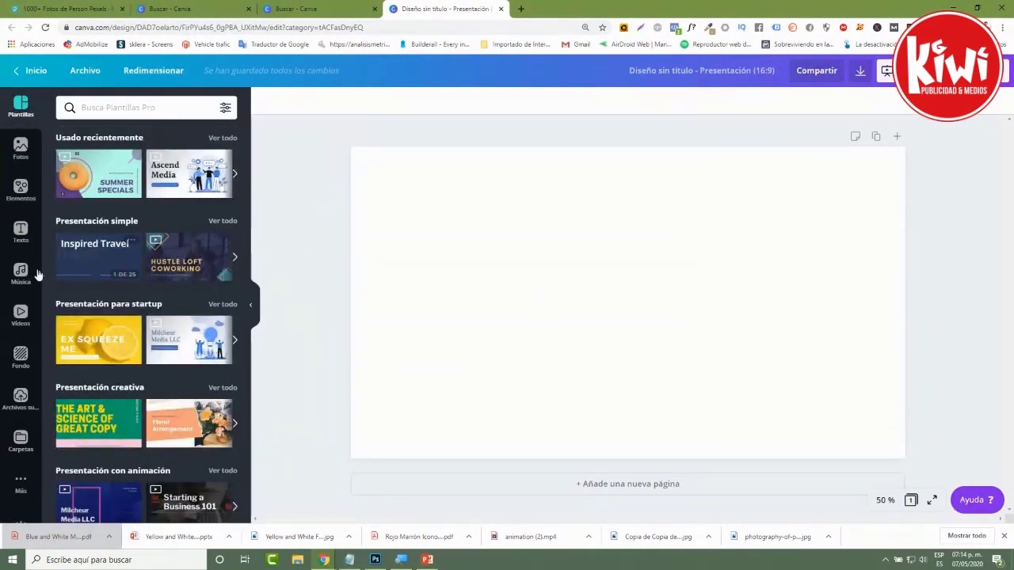
Insert a blue pie chart from the Elementos Diagramas collection
left_click(22, 194)
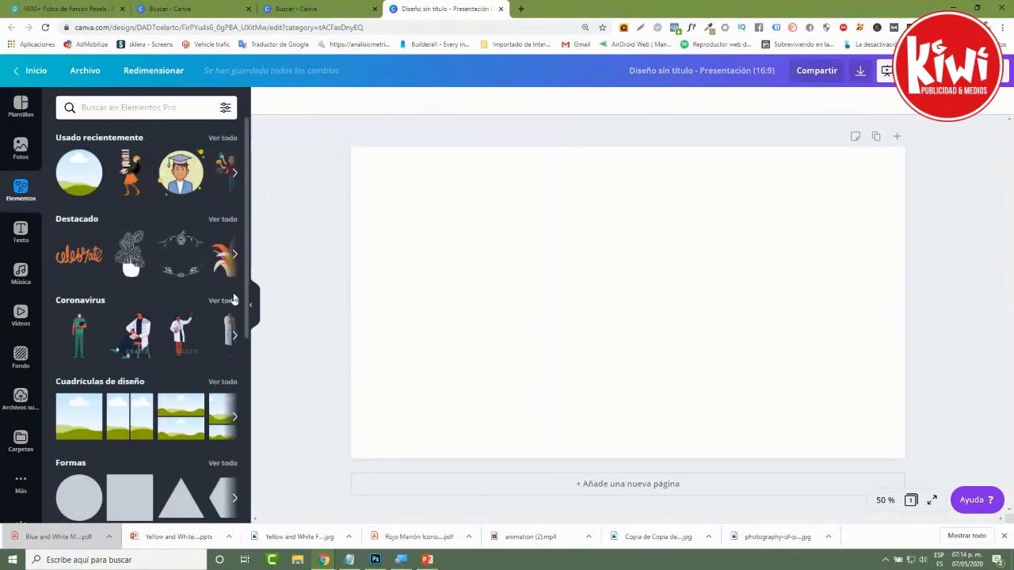
scroll(242, 355, "down", 8)
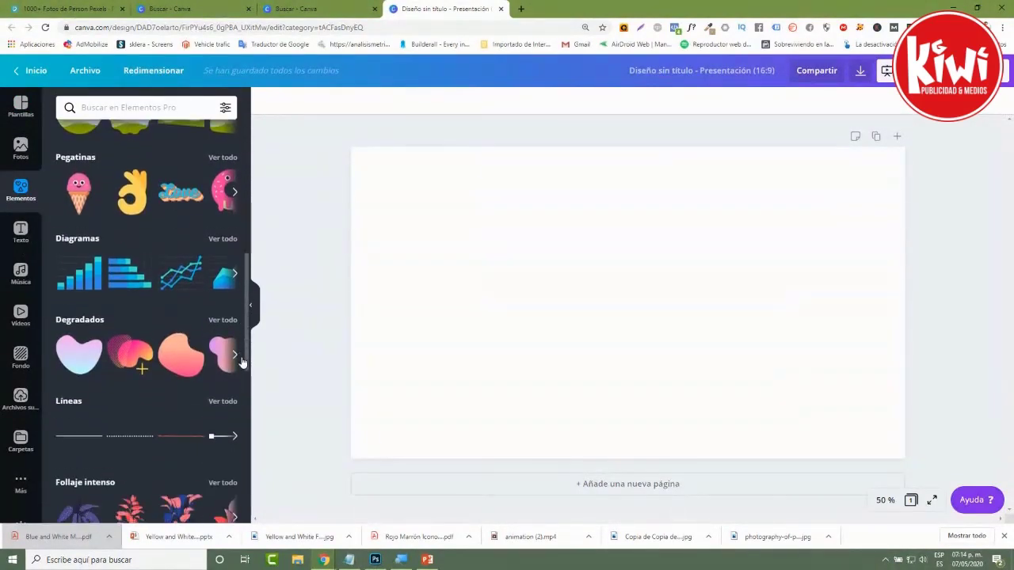
scroll(242, 363, "up", 3)
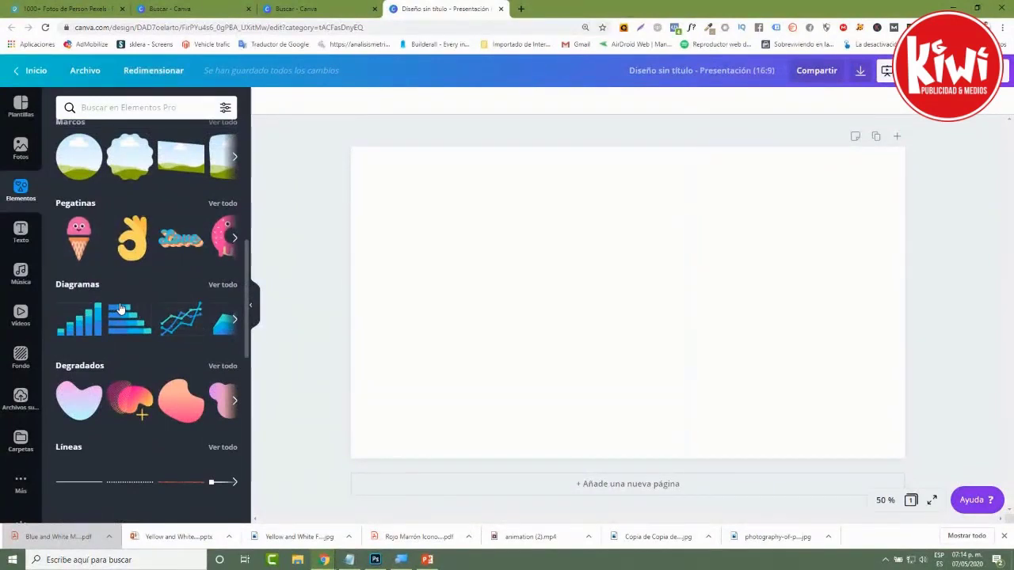
left_click(236, 321)
left_click(213, 320)
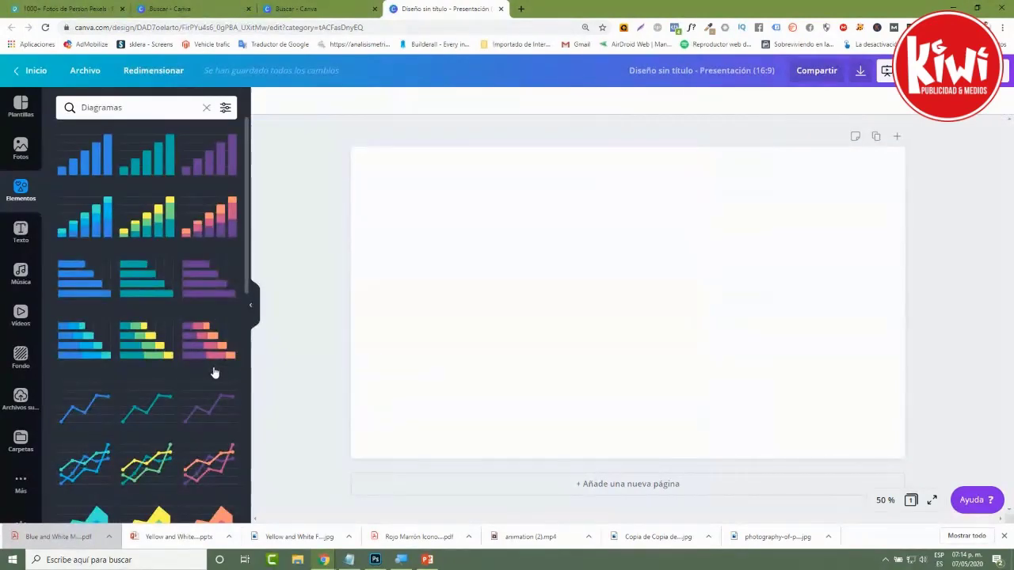
scroll(214, 373, "down", 5)
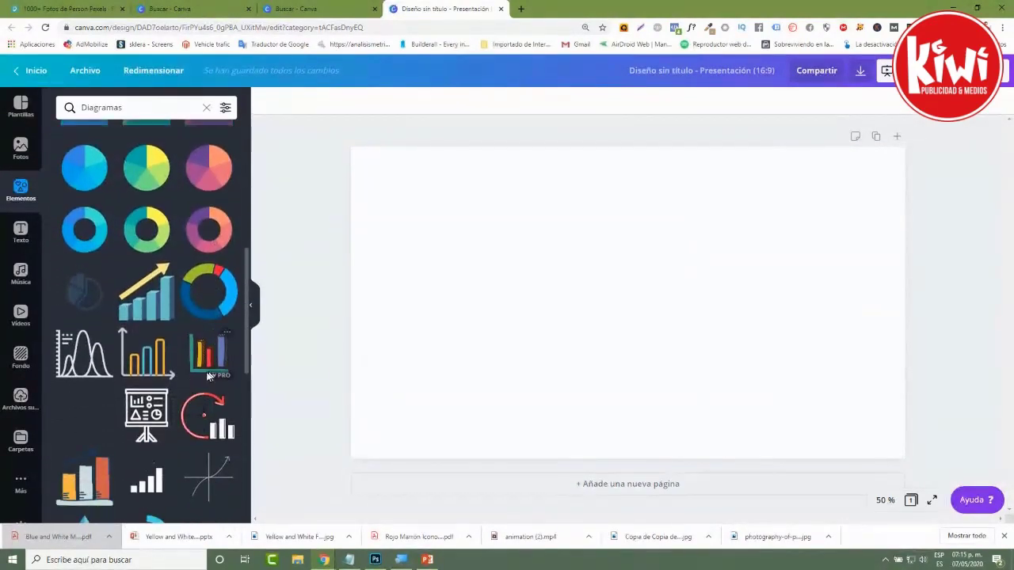
scroll(175, 382, "down", 1)
scroll(176, 383, "up", 3)
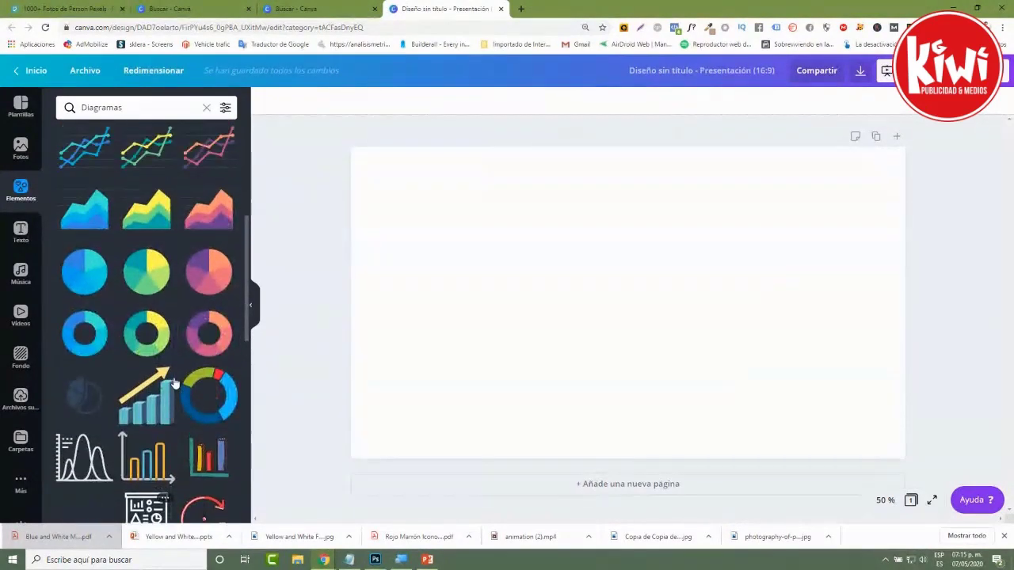
scroll(175, 384, "up", 2)
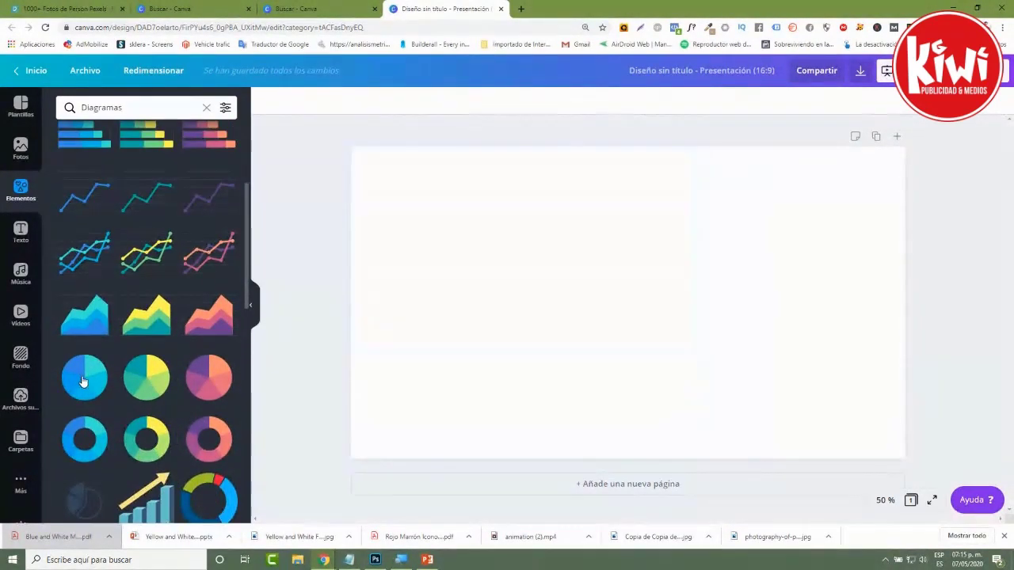
left_click(88, 384)
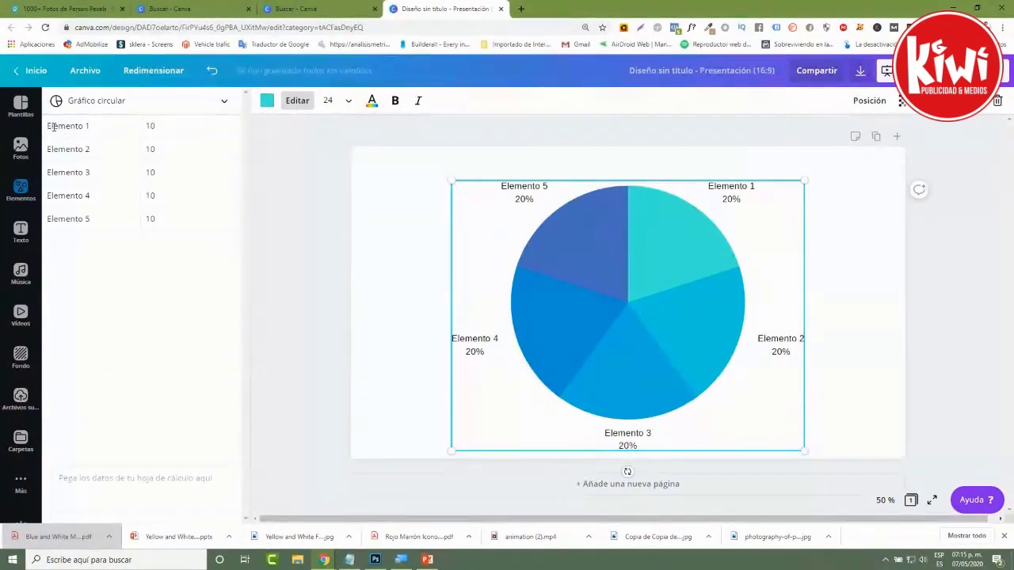
Label the pie slices Leche, Huevos, Harina, Pan and Mosh in the data editor
left_click_drag(49, 126, 113, 124)
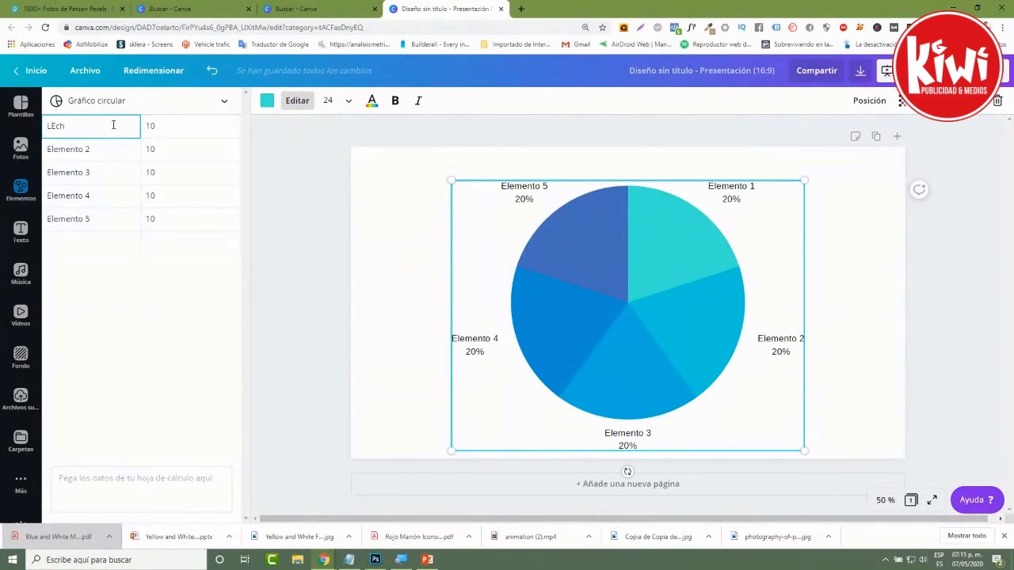
key("Tab")
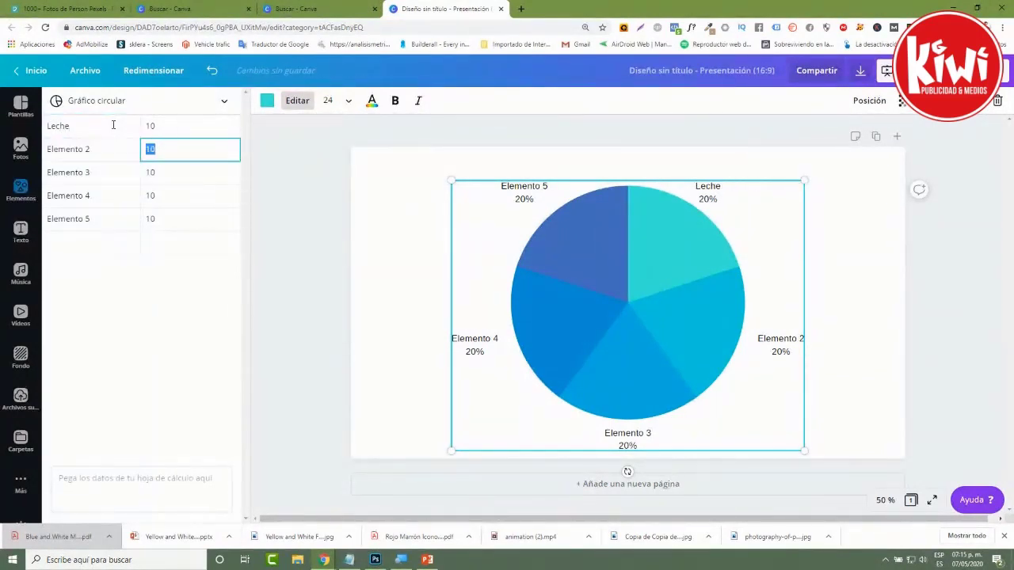
key("shift+Tab")
type("Huevos")
key("Return")
type("Harin")
key("Tab")
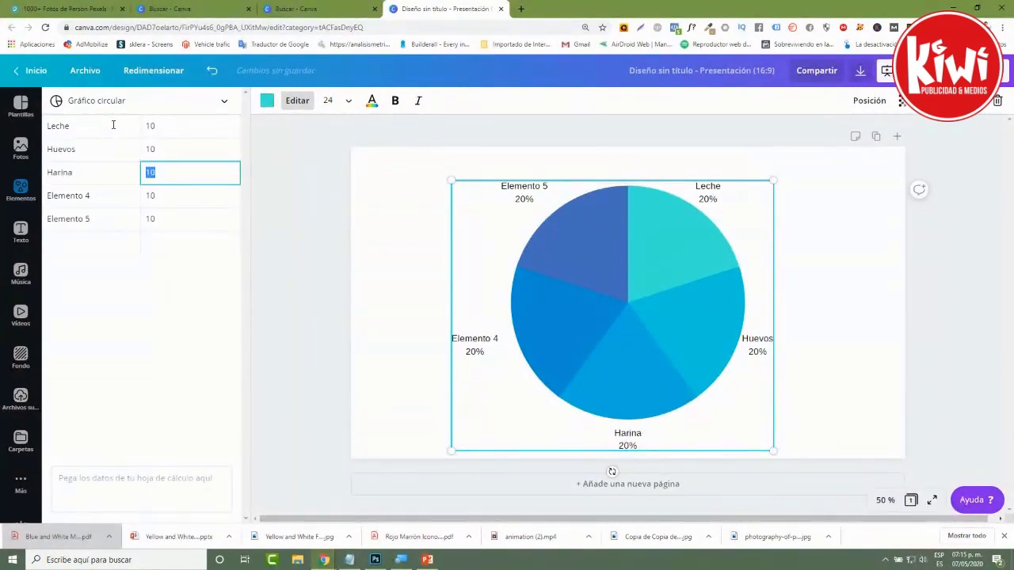
key("Tab")
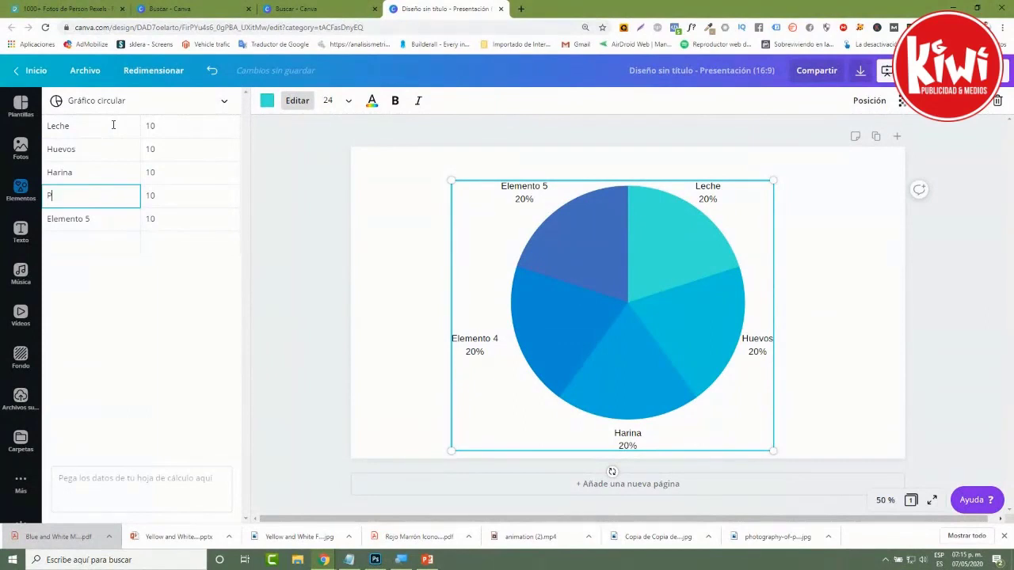
key("Return")
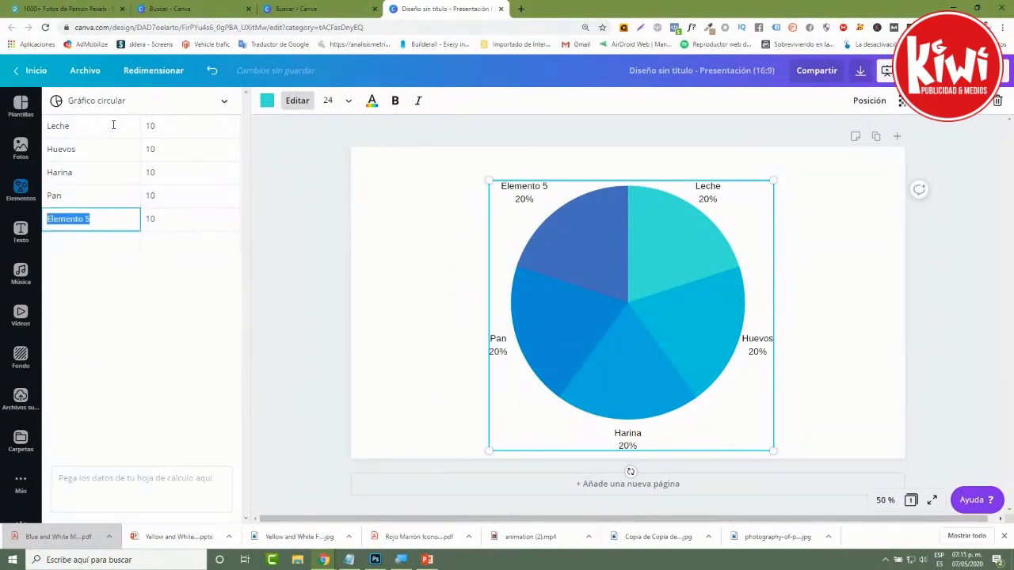
type("Mosh")
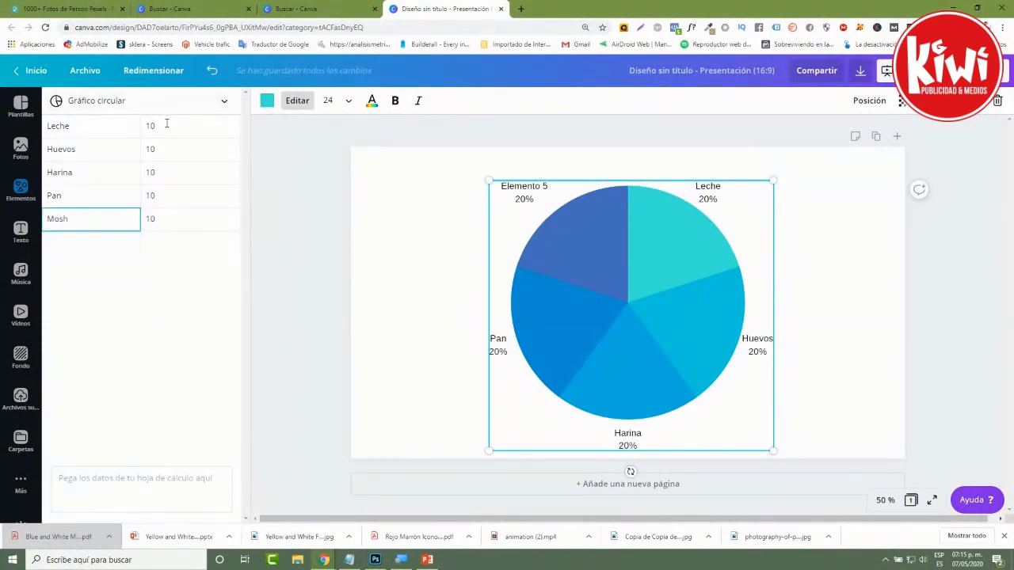
left_click(167, 126)
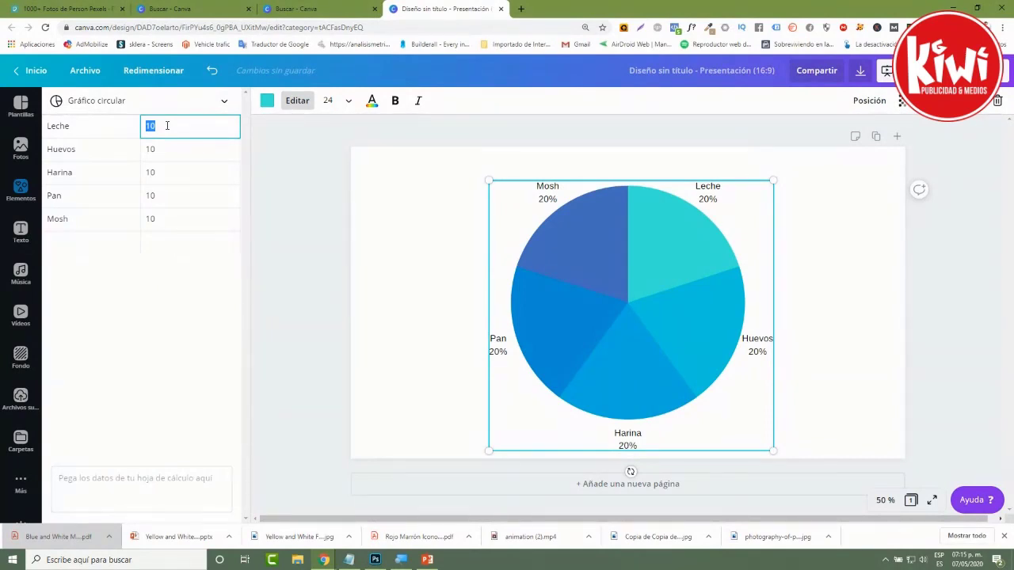
Enter slice values 20, 20, 30, 10, 10 and move the chart to the right
type("20")
left_click(141, 152)
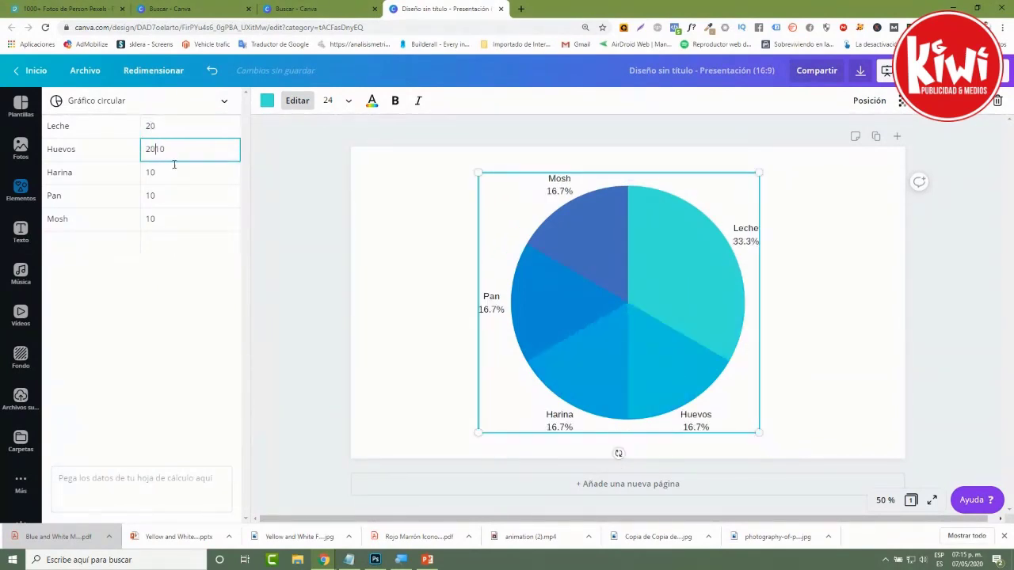
left_click(144, 173)
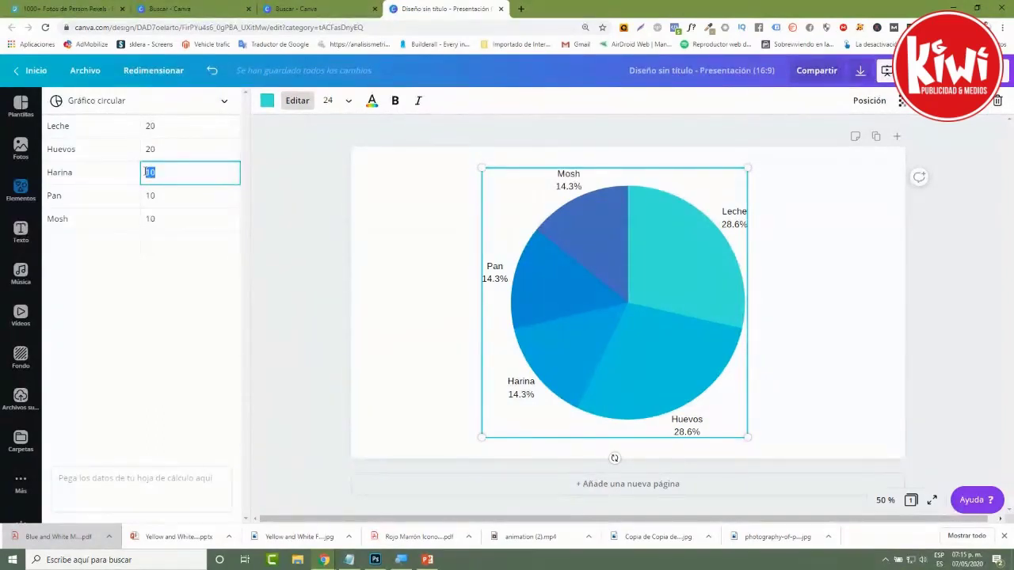
double_click(192, 194)
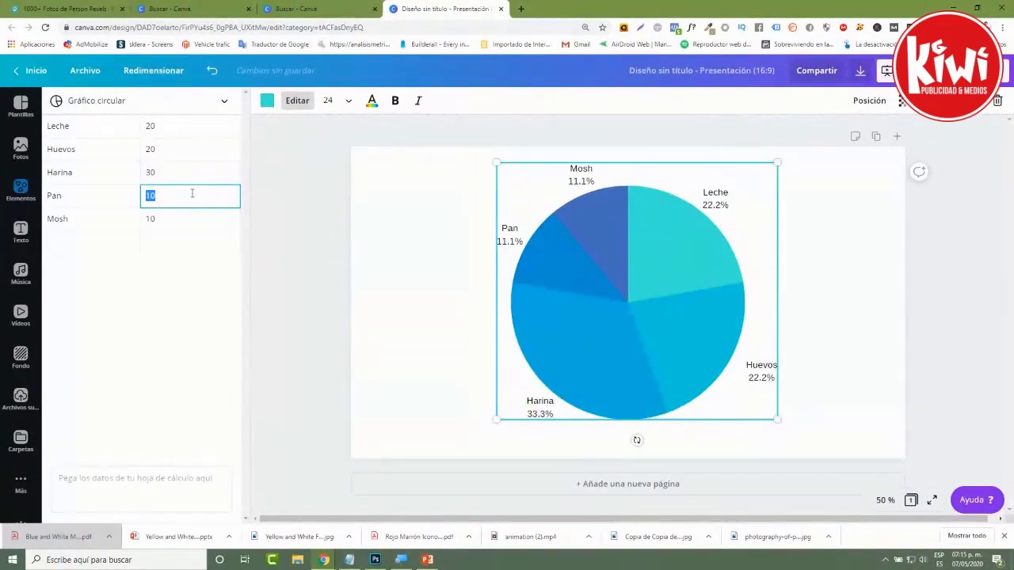
left_click_drag(680, 345, 784, 344)
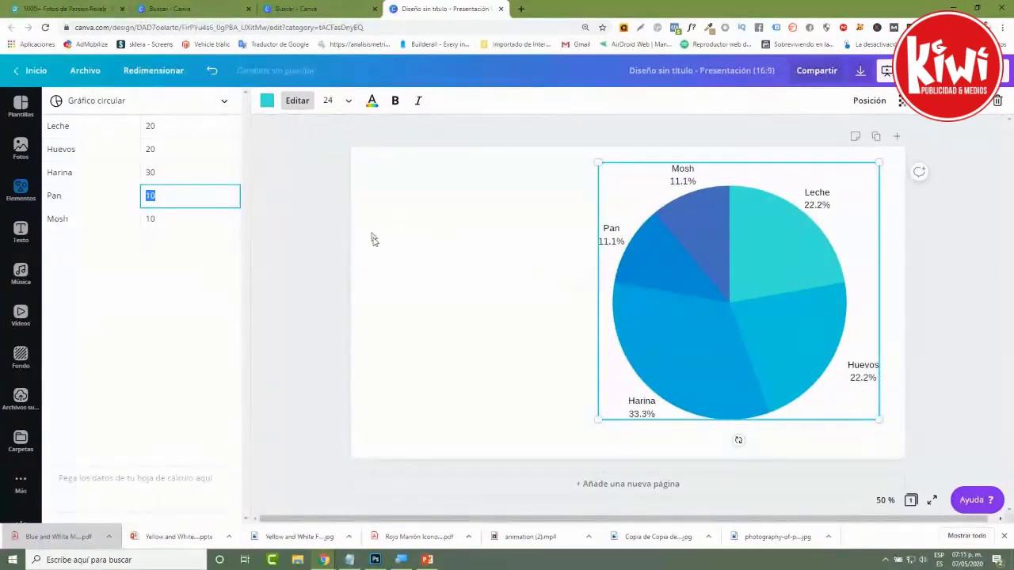
Try donut and line chart types, then return to Gráfico circular and close the editor
left_click(208, 105)
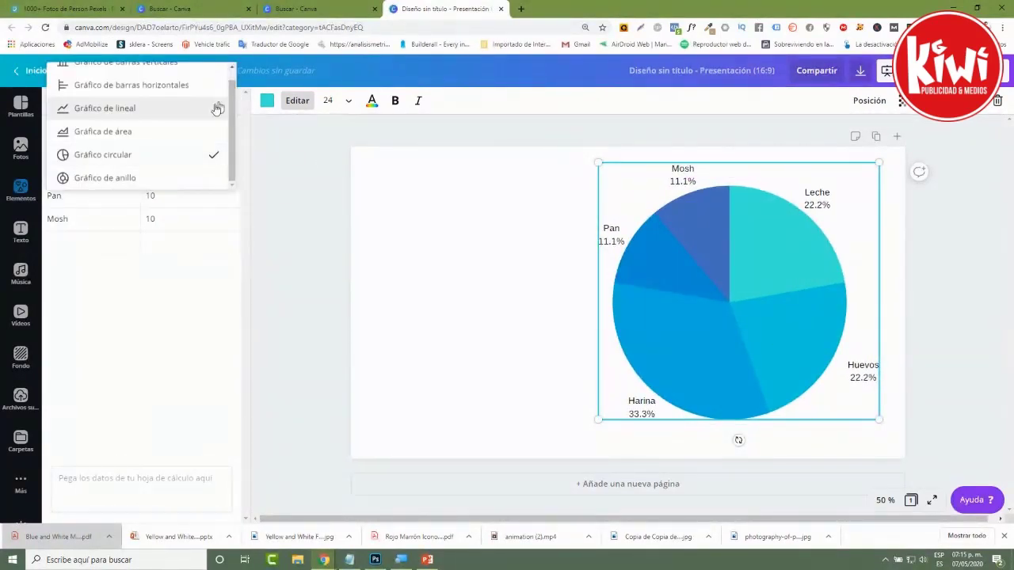
left_click(169, 179)
left_click(222, 98)
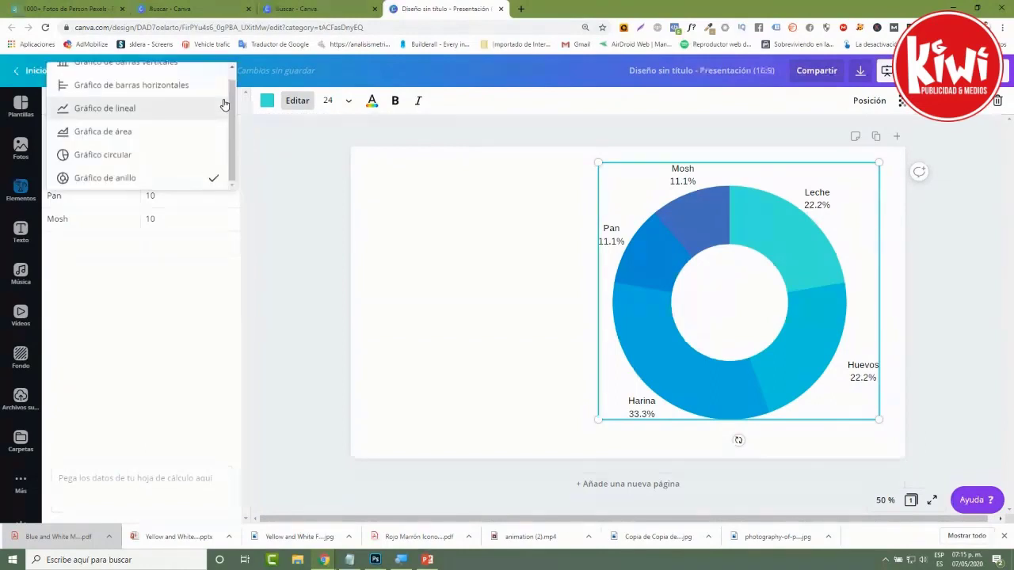
scroll(166, 163, "up", 1)
left_click(146, 122)
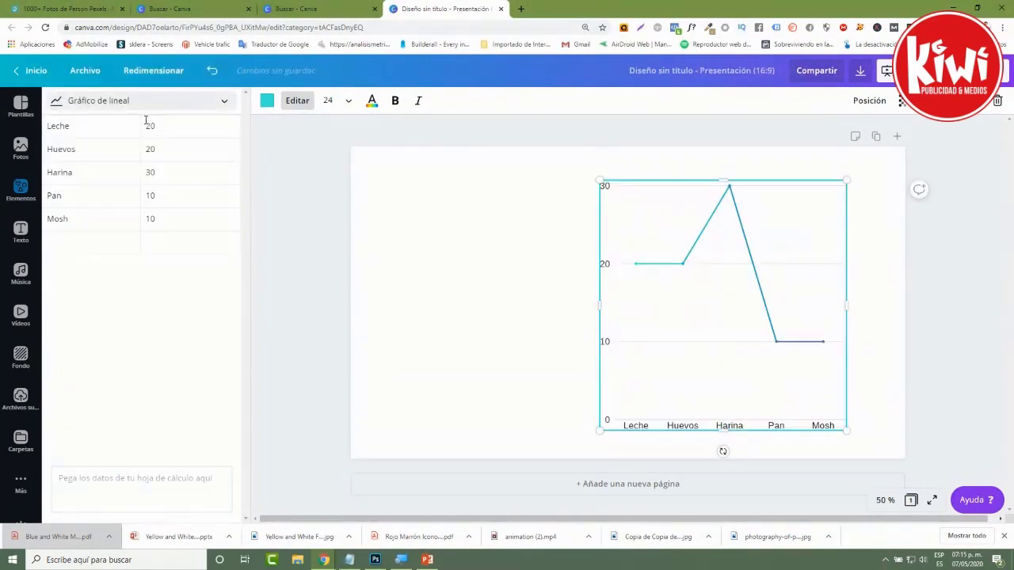
left_click(215, 103)
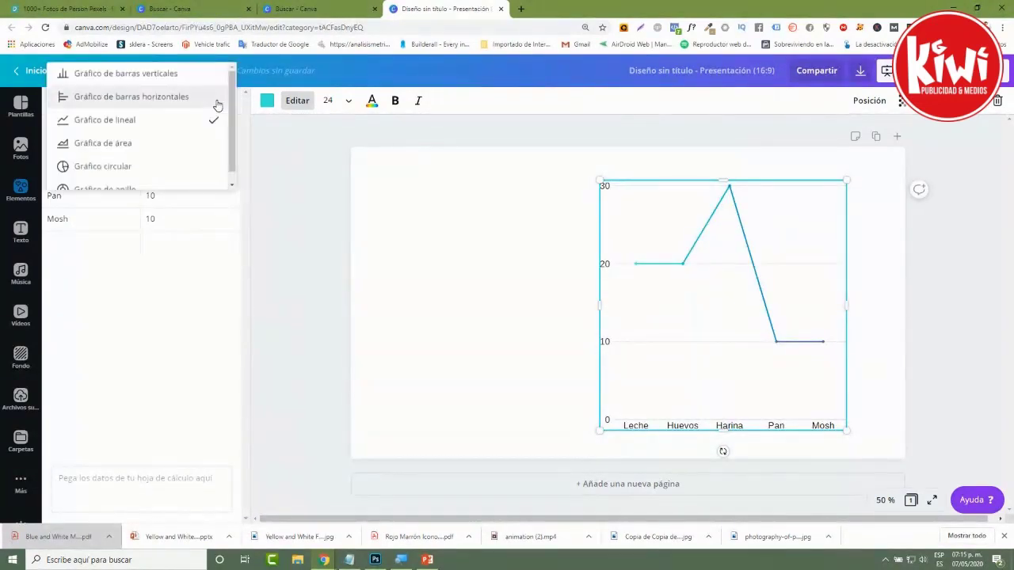
scroll(153, 180, "down", 1)
left_click(153, 158)
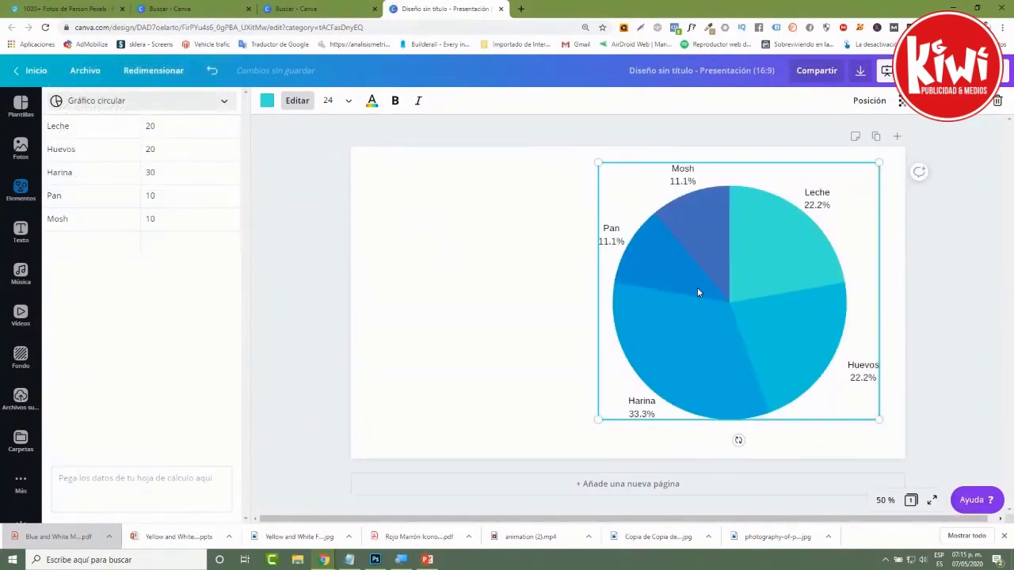
left_click(670, 277)
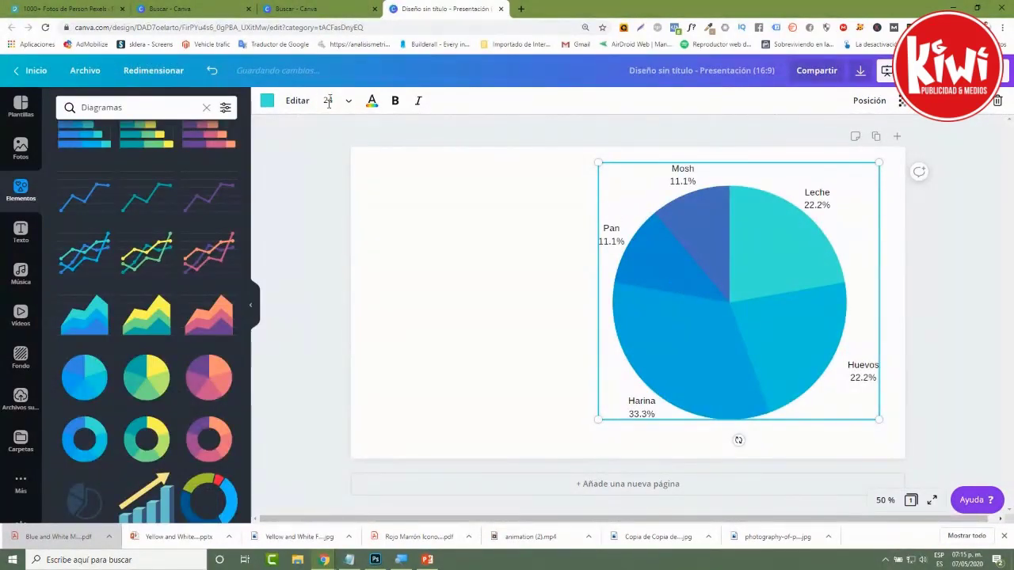
Try purple, blue-pink and orange colour palettes on the pie chart
left_click(267, 100)
left_click(225, 426)
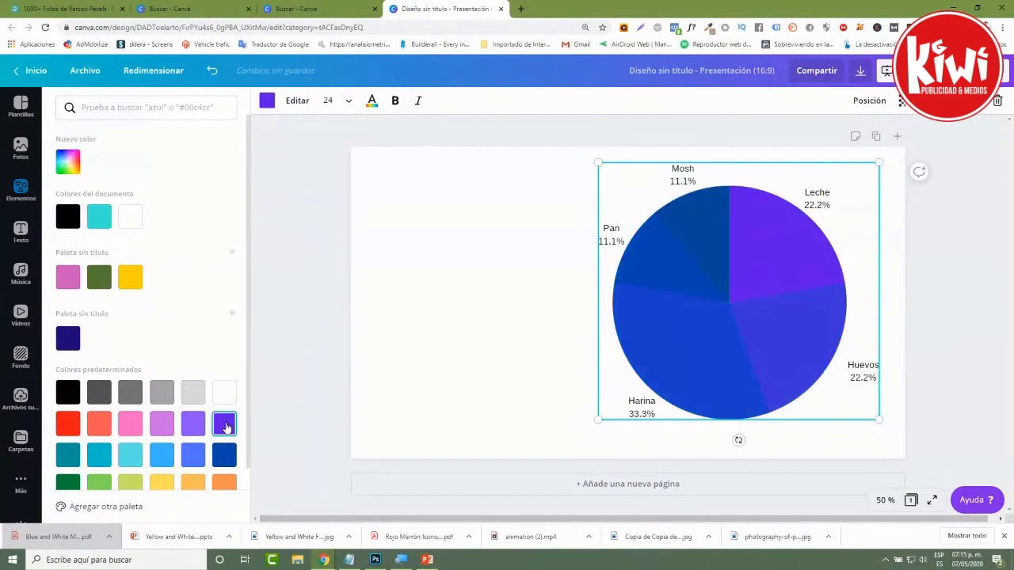
left_click(198, 457)
scroll(197, 441, "down", 1)
right_click(708, 241)
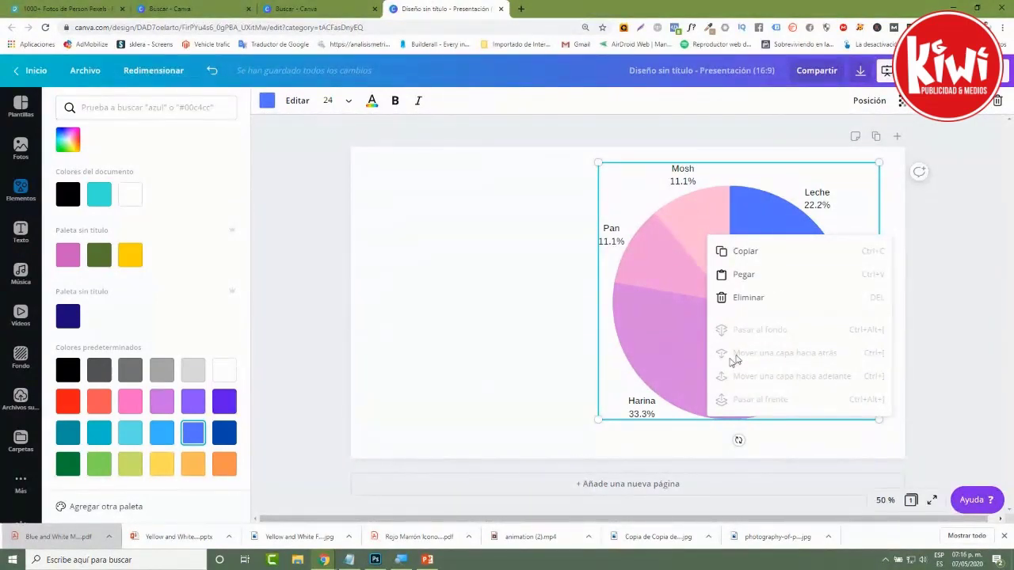
left_click(675, 224)
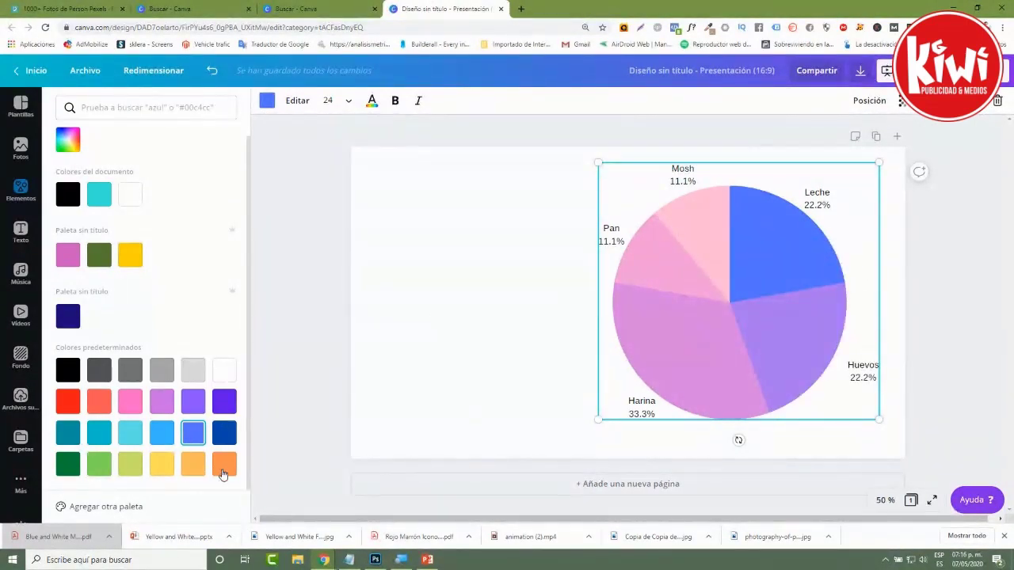
left_click(194, 466)
After a brief look at the brand kit, recolour the chart with the yellow palette
left_click(108, 507)
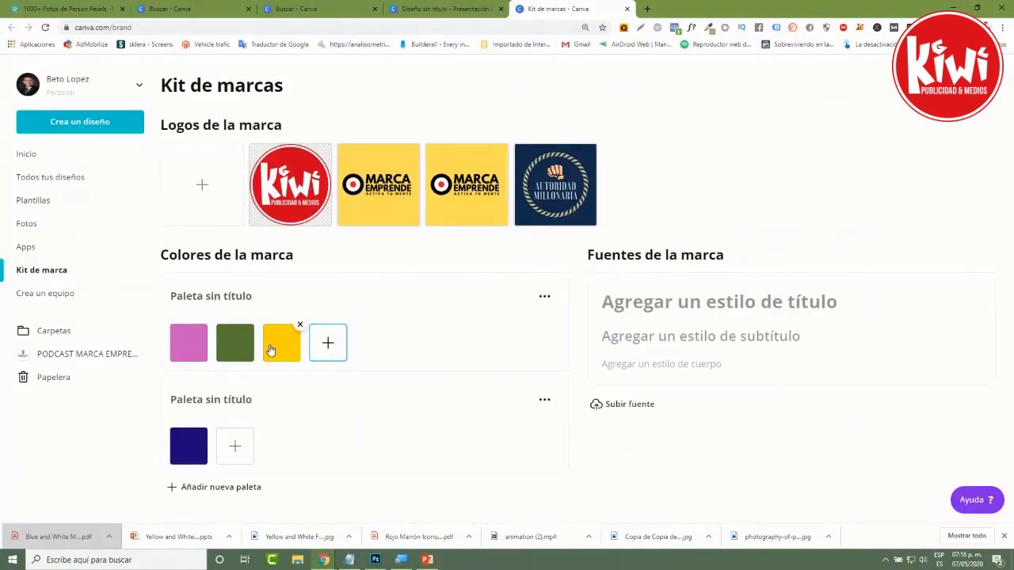
left_click(627, 8)
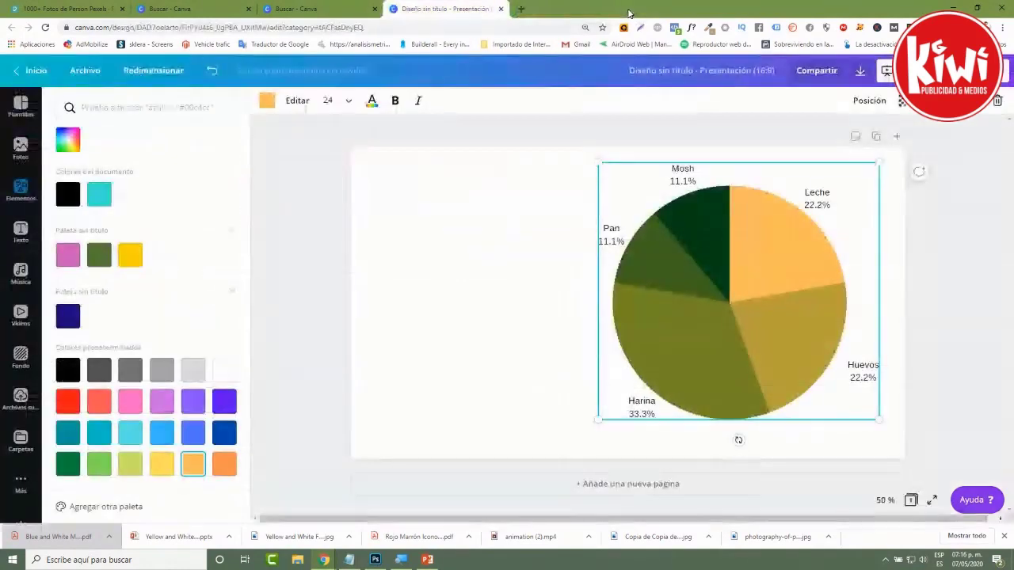
left_click(100, 259)
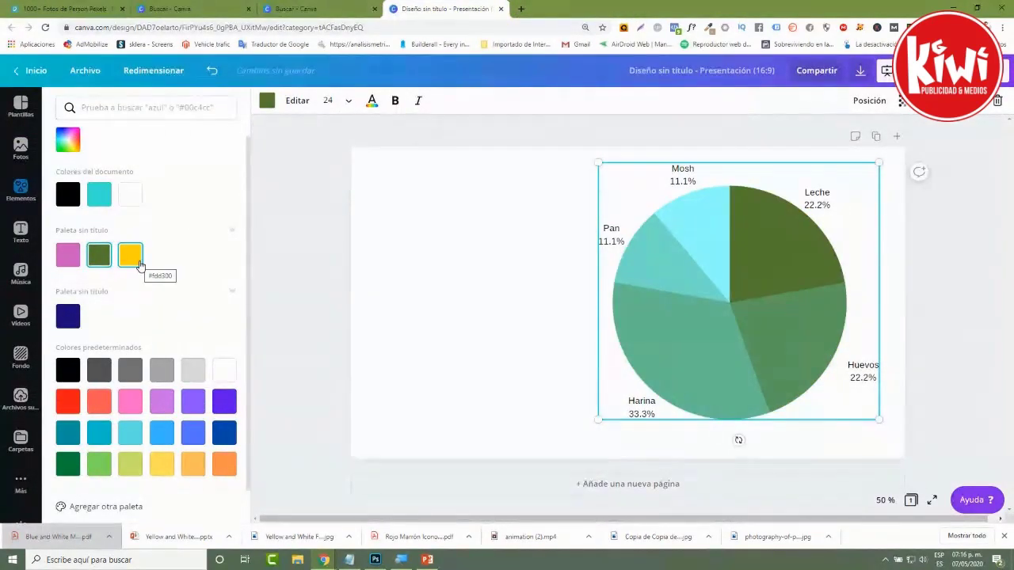
left_click(139, 268)
left_click(315, 290)
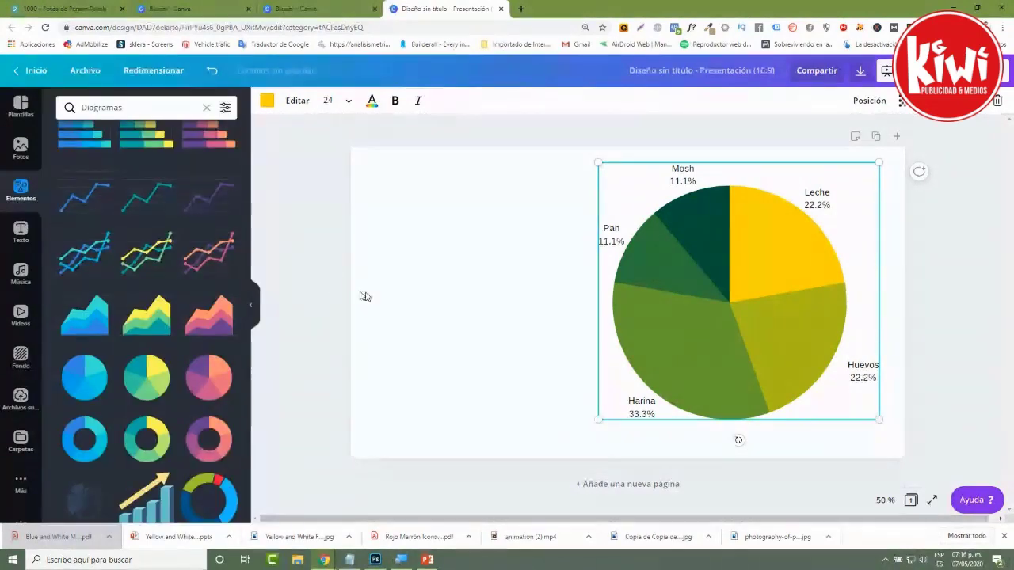
left_click(30, 149)
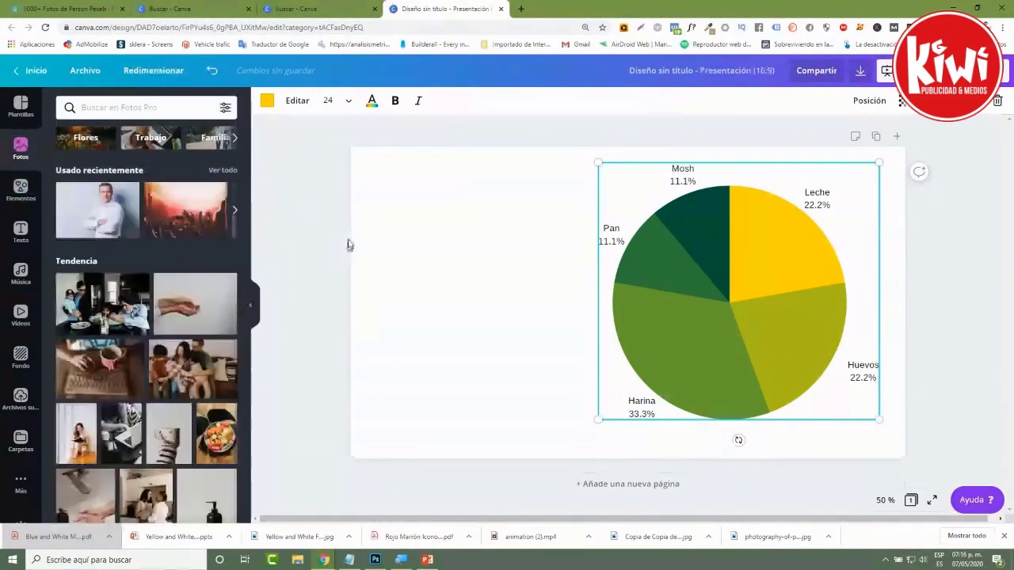
Shrink the pie chart and move it further right on the slide
left_click(322, 239)
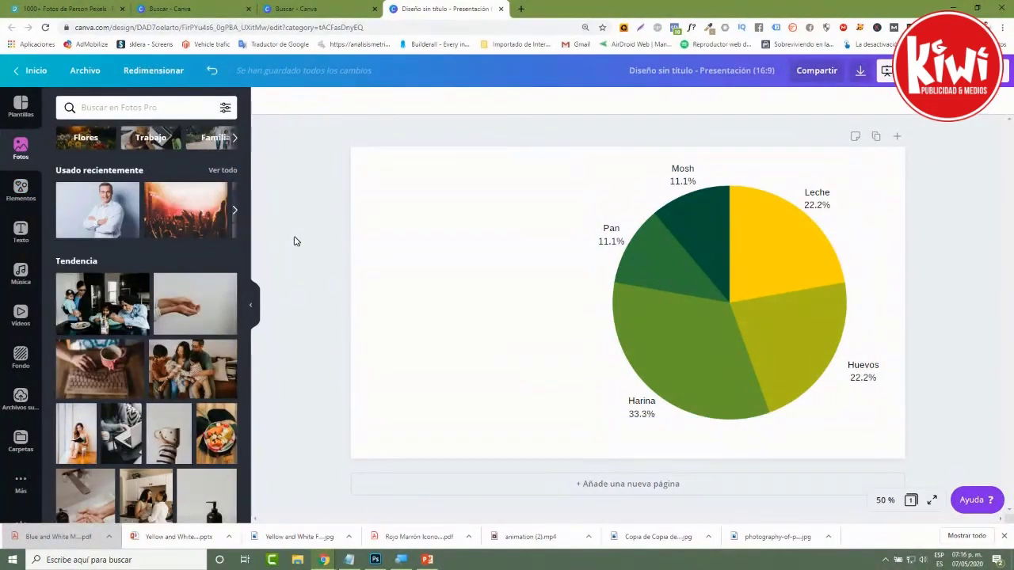
left_click_drag(695, 323, 705, 321)
left_click_drag(889, 161, 854, 198)
left_click_drag(765, 301, 794, 305)
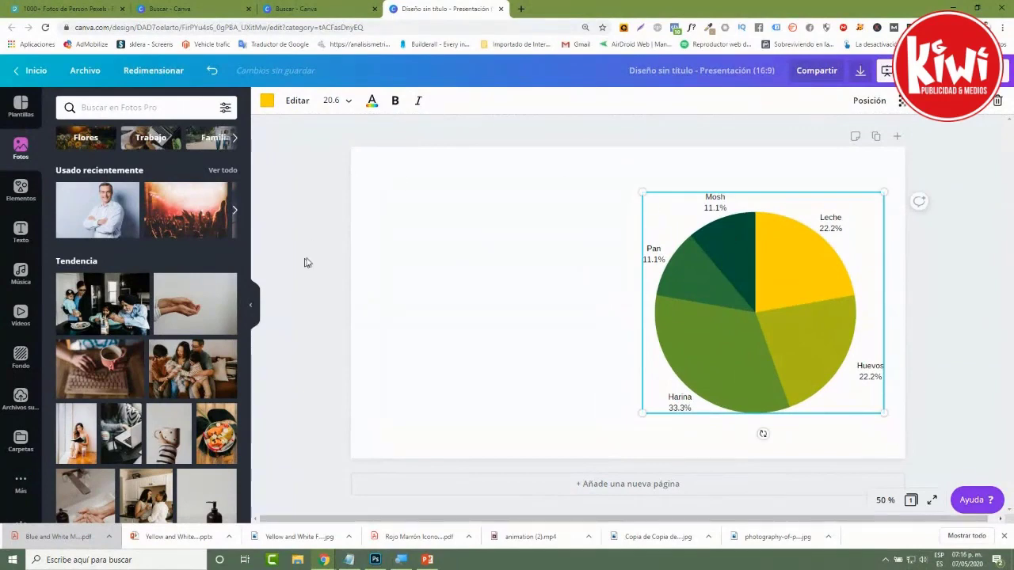
left_click(305, 263)
Add the businessman photo, flip it horizontally and enlarge it over the slide's left side
left_click(107, 215)
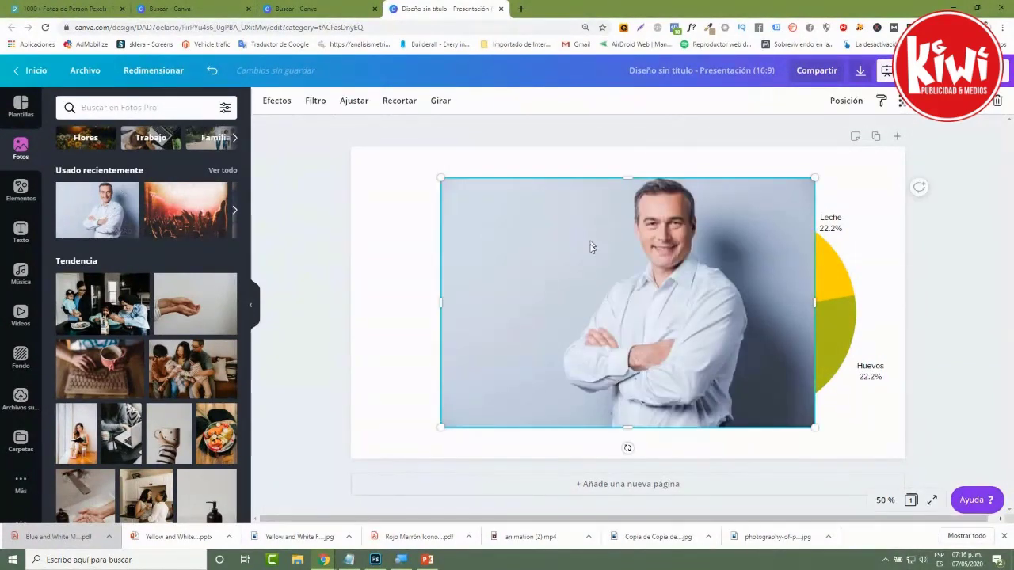
left_click_drag(678, 307, 597, 302)
left_click(441, 101)
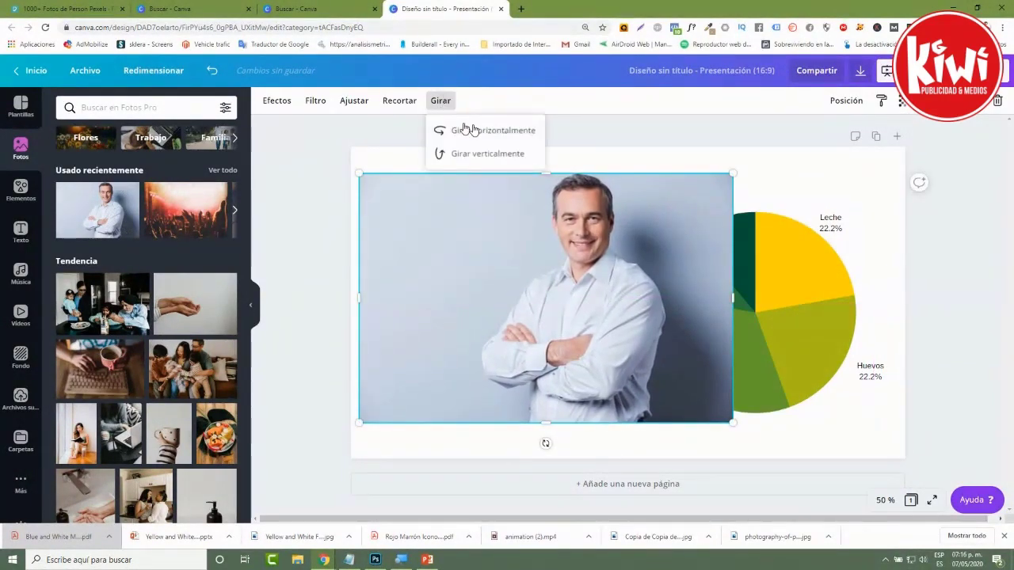
left_click_drag(507, 301, 499, 275)
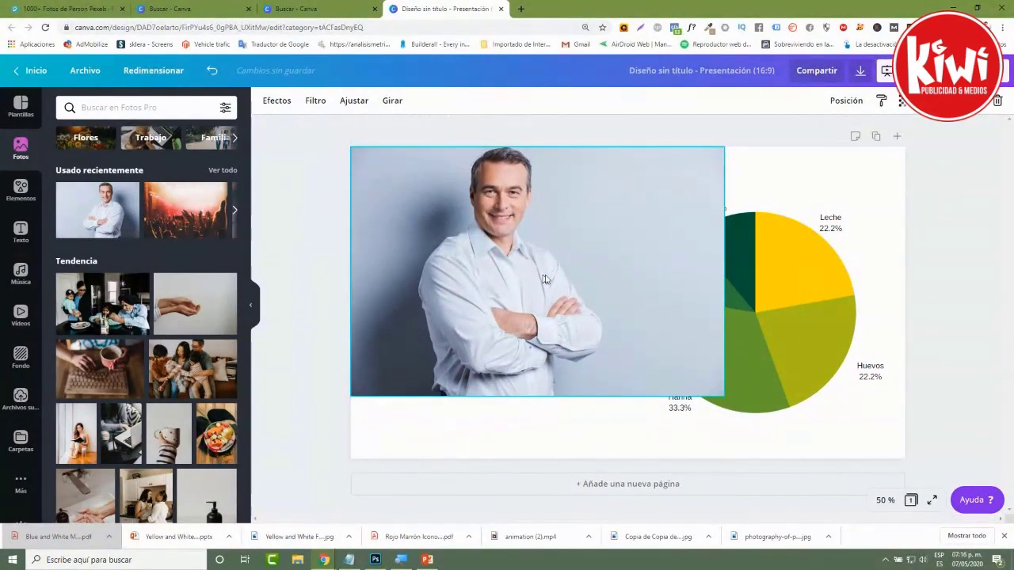
left_click_drag(673, 282, 614, 282)
left_click_drag(667, 397, 775, 469)
left_click_drag(595, 378, 579, 378)
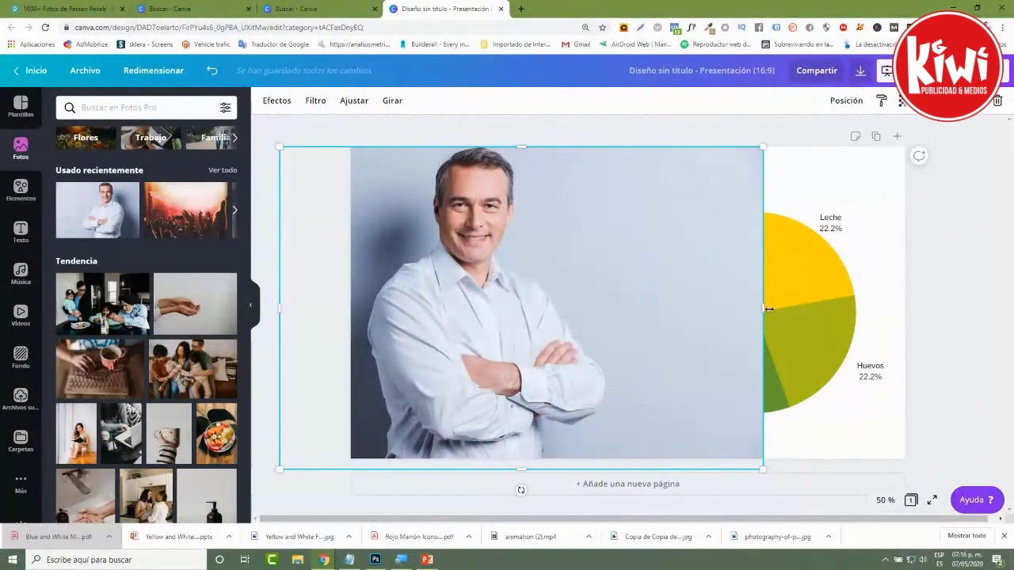
Trim the photo to the slide's left half, ending beside the pie chart
left_click_drag(762, 308, 623, 310)
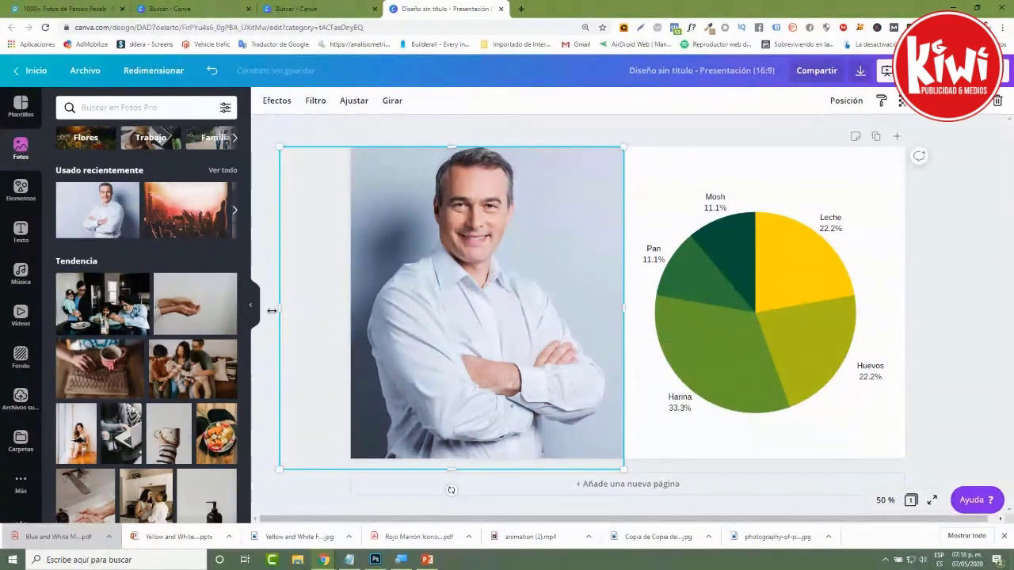
left_click_drag(283, 310, 351, 311)
mouse_move(628, 308)
left_mouse_down()
mouse_move(833, 306)
mouse_move(617, 299)
left_mouse_up()
left_click(341, 304)
Recolour the pie chart in blue and purple shades
left_click(753, 316)
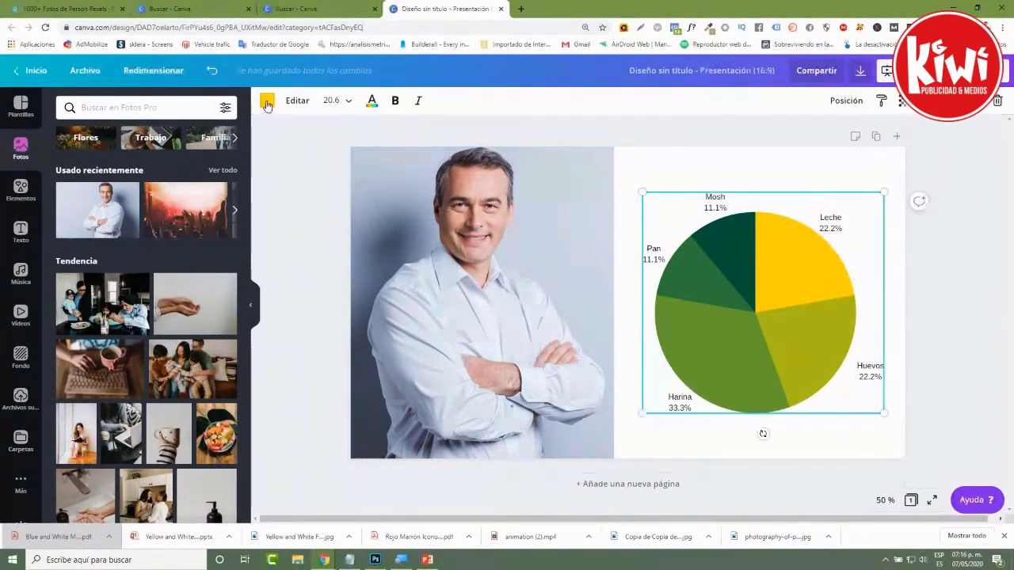
left_click(267, 100)
left_click(195, 479)
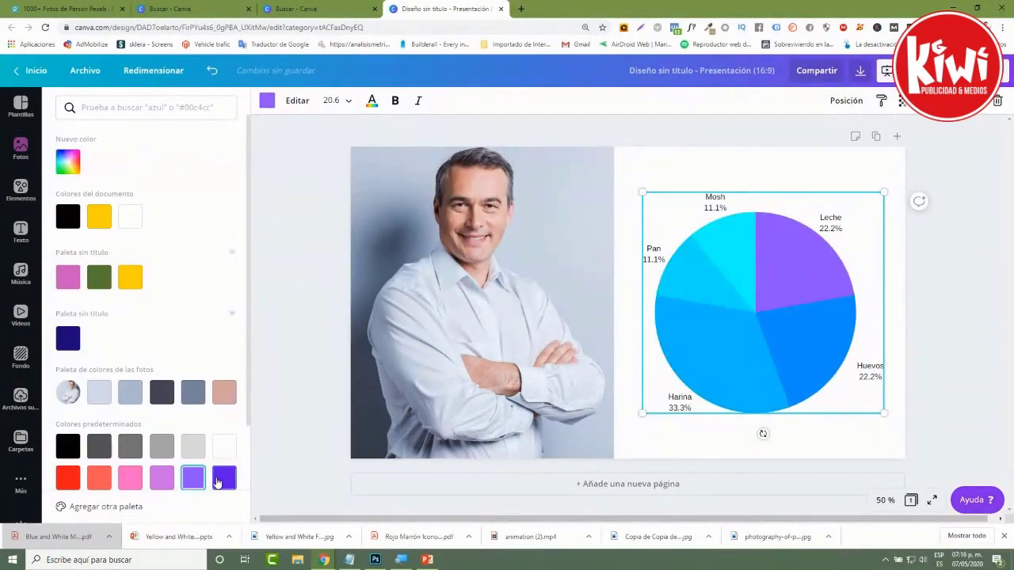
key("Escape")
left_click(940, 251)
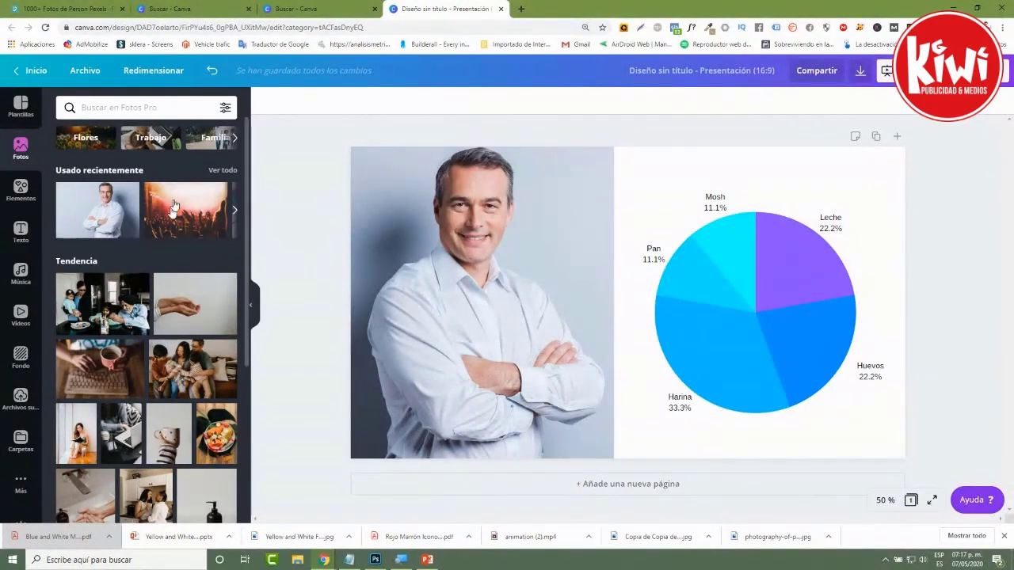
Open Elementos, clear the Diagramas search, and scroll through all the element categories
left_click(21, 190)
scroll(239, 422, "down", 3)
scroll(211, 139, "up", 2)
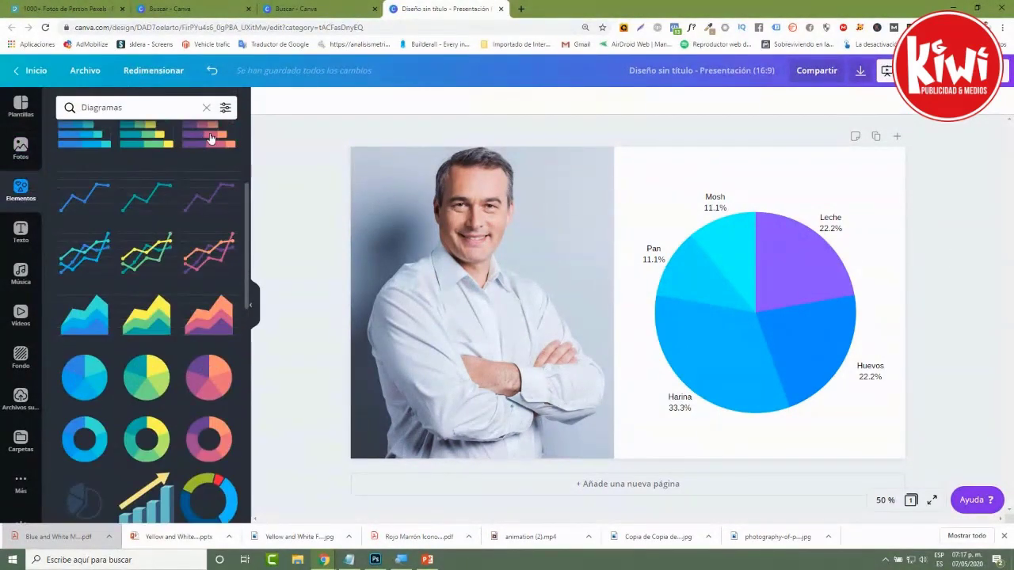
left_click(207, 108)
scroll(188, 400, "down", 2)
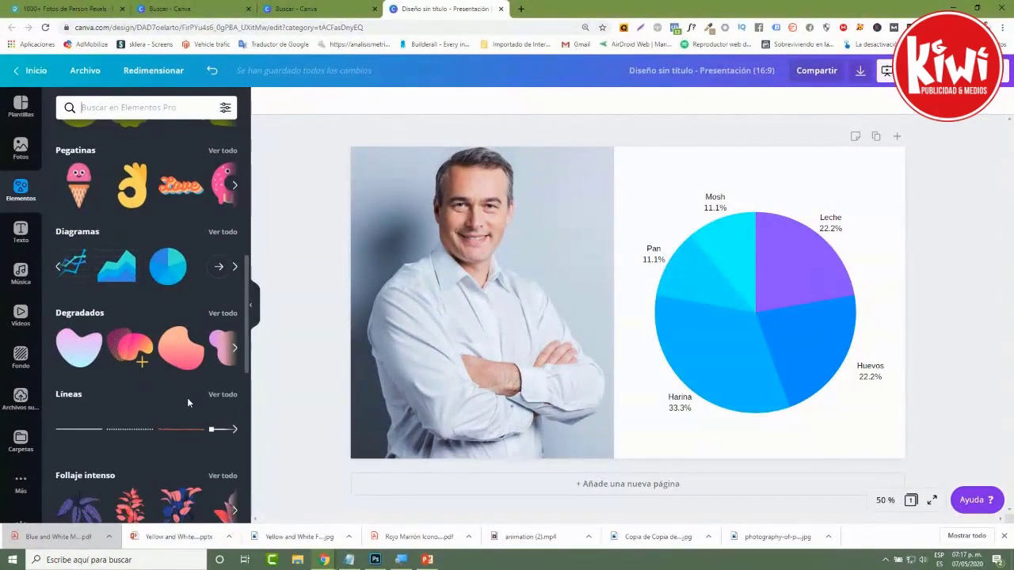
scroll(187, 400, "down", 1)
scroll(186, 401, "up", 6)
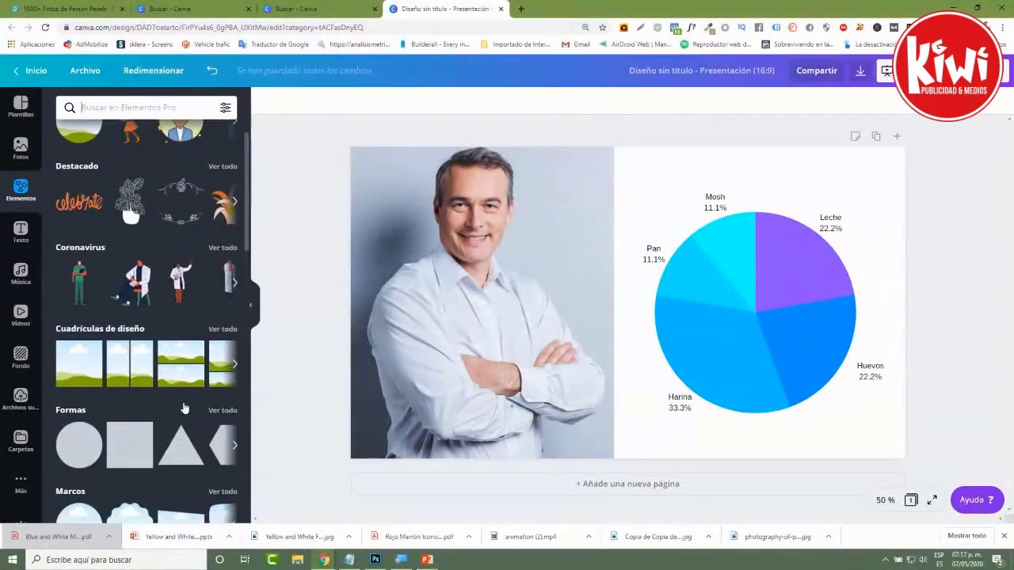
scroll(184, 406, "down", 1)
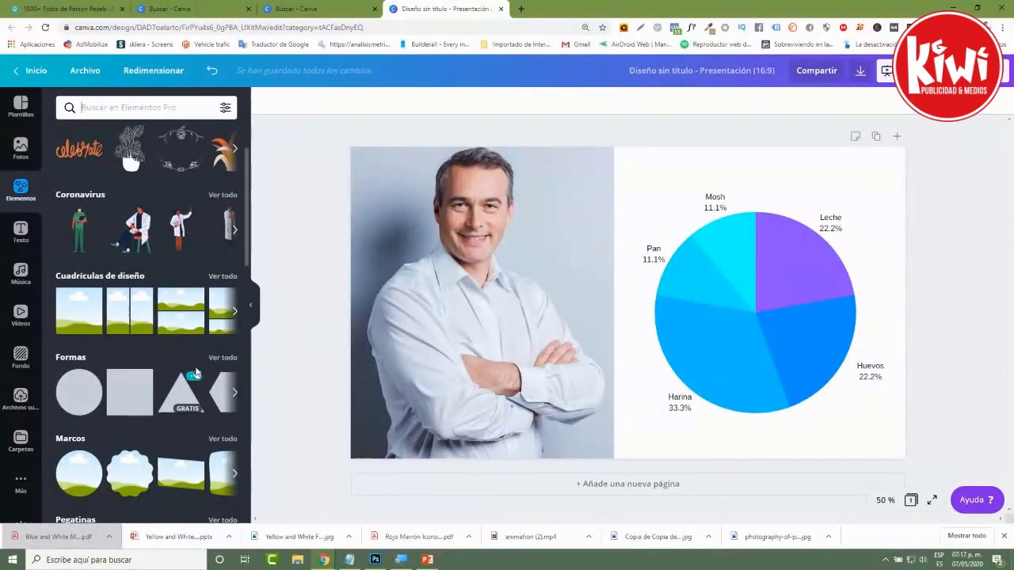
scroll(196, 384, "down", 3)
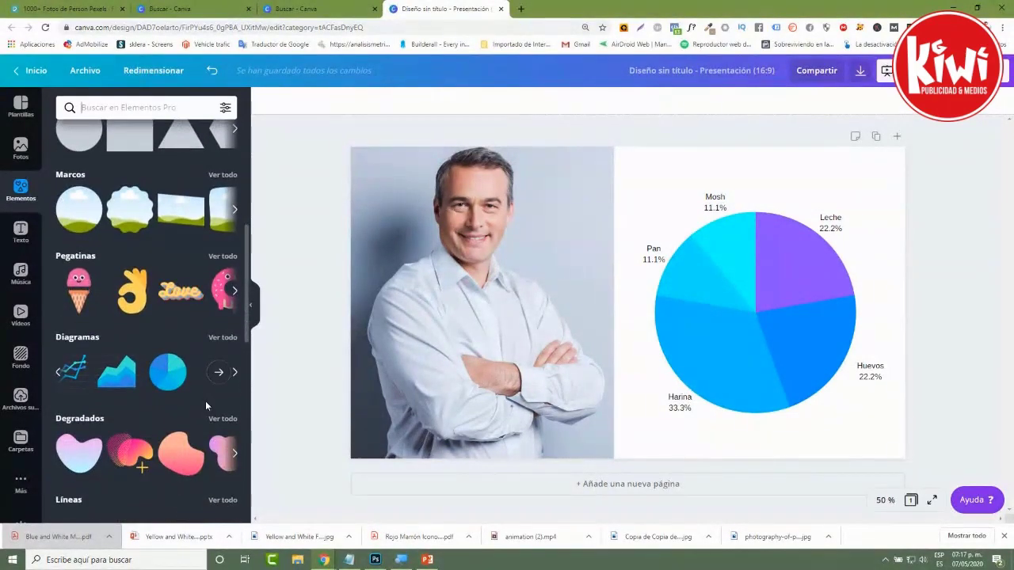
scroll(208, 403, "down", 5)
scroll(207, 402, "down", 10)
scroll(193, 394, "down", 3)
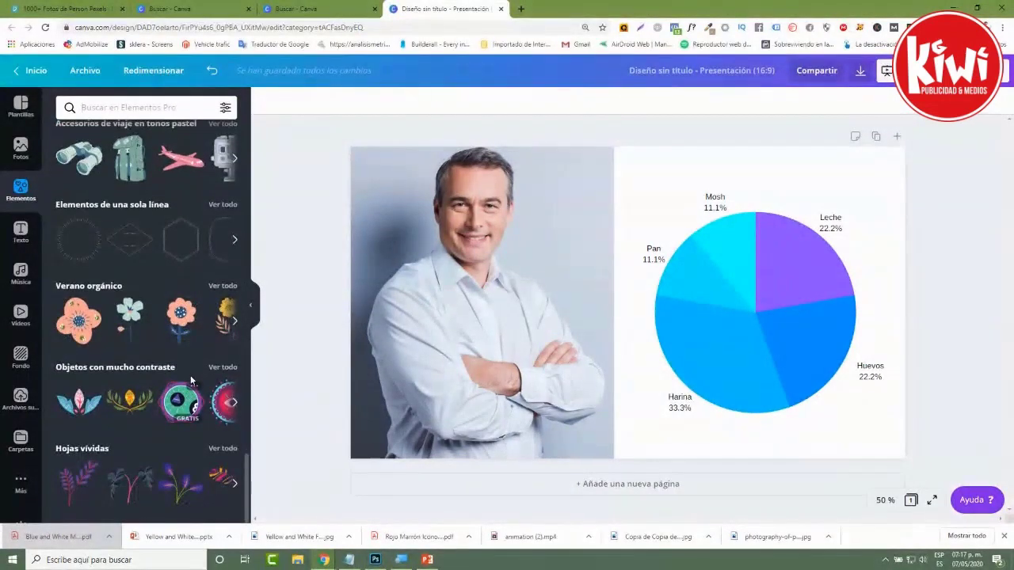
Add the Video Game Blockbuster track from Música to the presentation
left_click(22, 277)
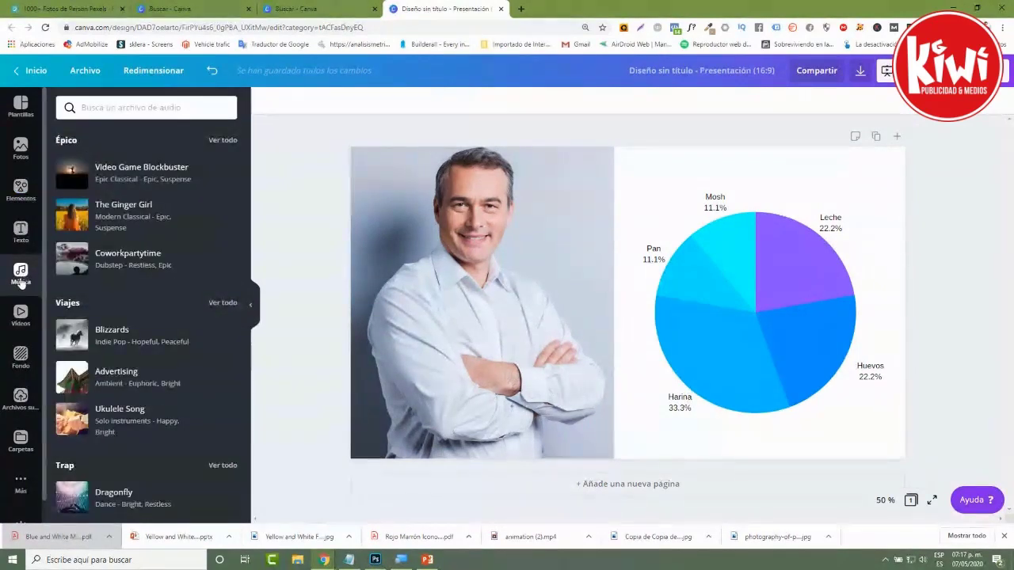
mouse_move(112, 182)
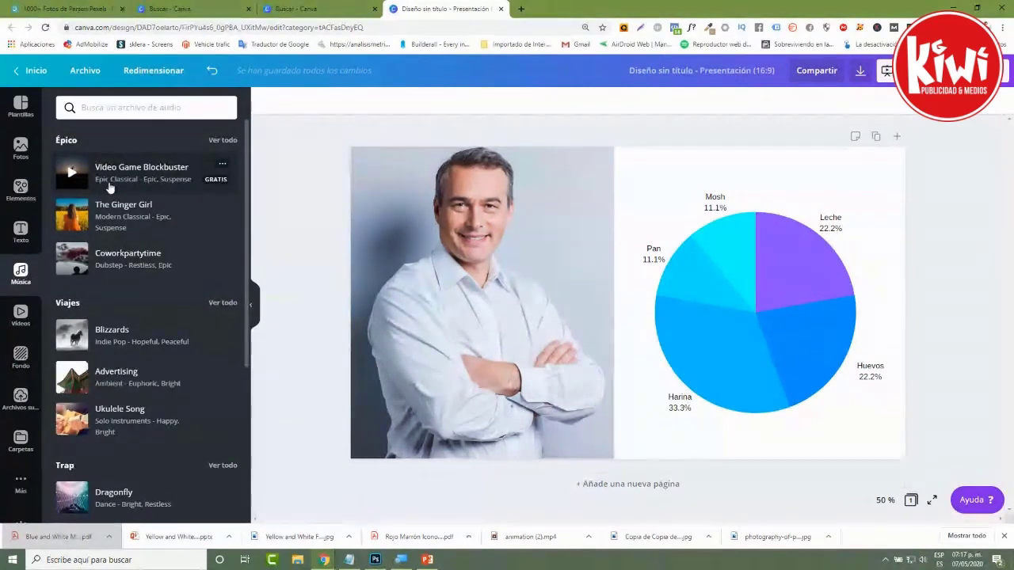
left_click_drag(121, 183, 493, 218)
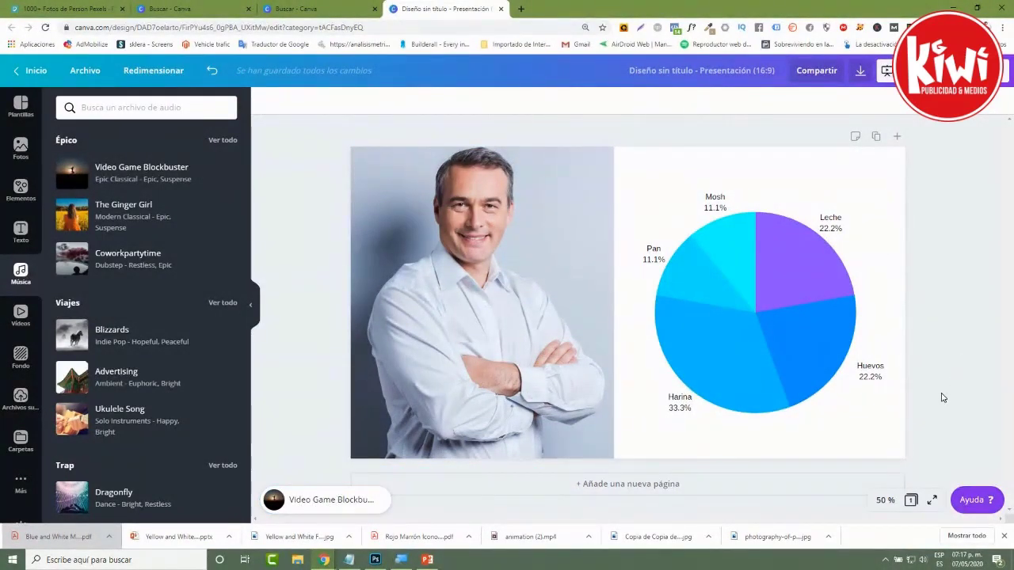
Play the Video Game Blockbuster track, skip further into it, then pause playback
left_click(277, 512)
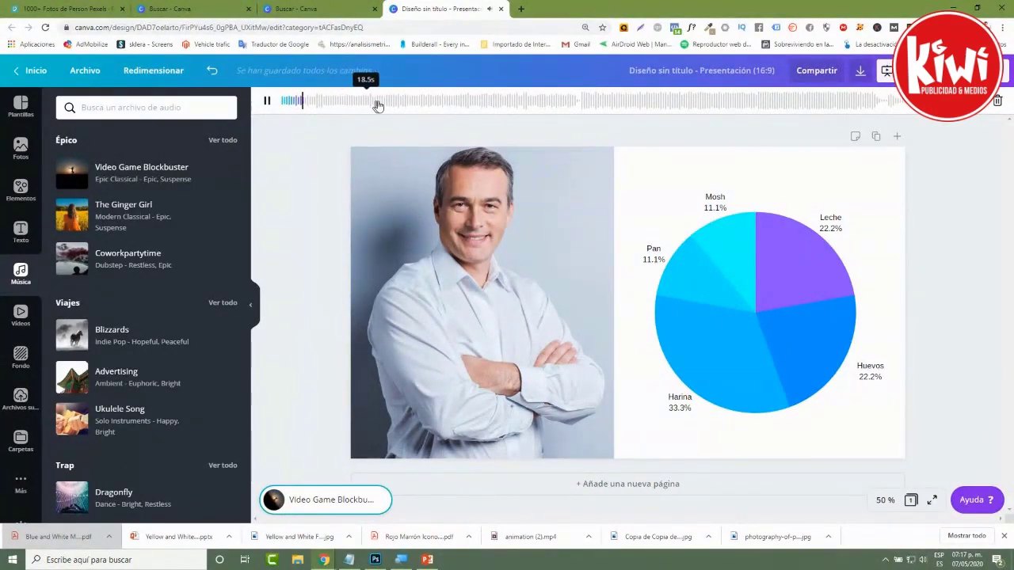
left_click(422, 108)
left_click_drag(446, 107, 609, 106)
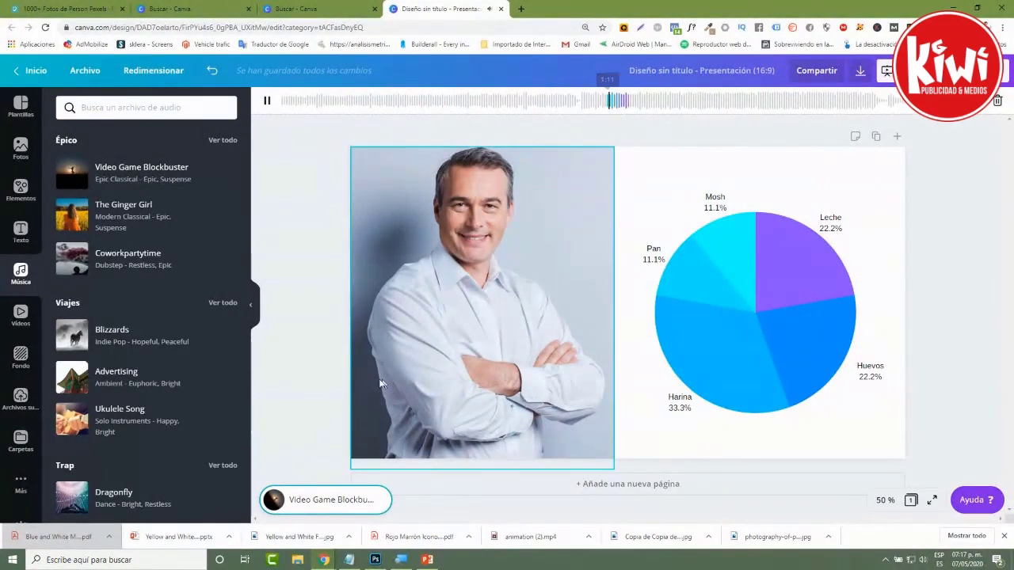
left_click(267, 100)
left_click(687, 335)
left_click(1000, 251)
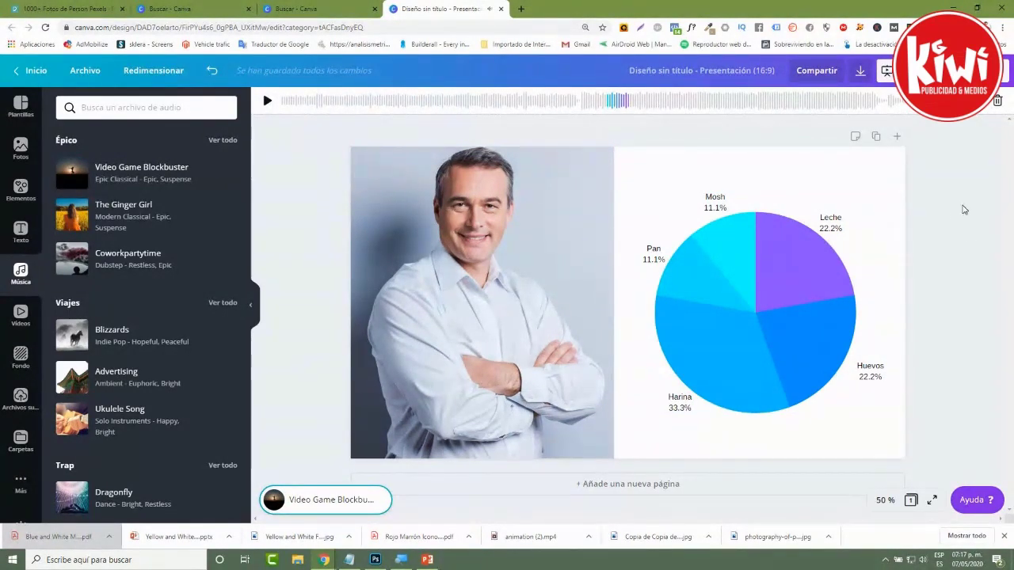
Copy the design's share link and check it in a new browser tab
left_click(992, 70)
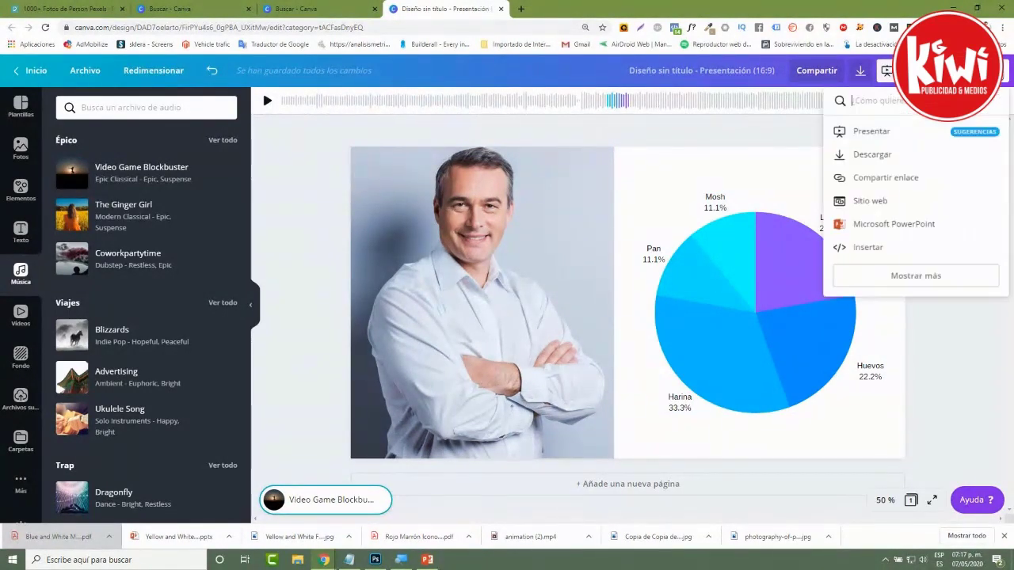
left_click(887, 179)
left_click(962, 180)
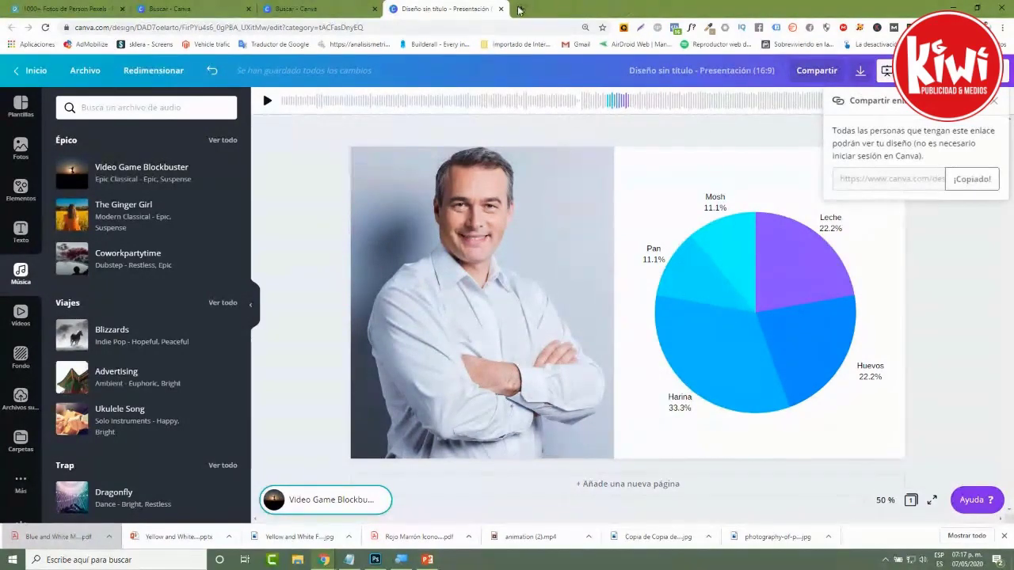
key("ctrl+t")
type("https://www.canva.com/design/DAD7oelarto/BdmND5Ugg1aF9DsRJ8HHtA/view?utm_content=DAD7oelarto&utm_campaign=designshare&utm_medium=link&utm_source=publishsharelink")
left_click(422, 47)
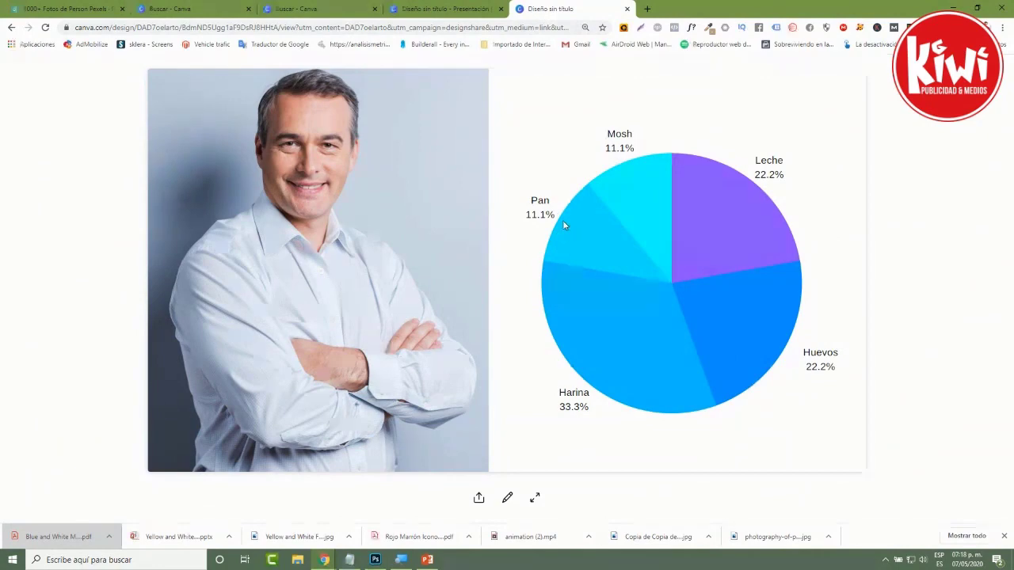
left_click(628, 10)
left_click(998, 107)
Download the presentation as a video and open the downloaded 'Diseño sin título.mp4'
left_click(860, 71)
left_click(934, 157)
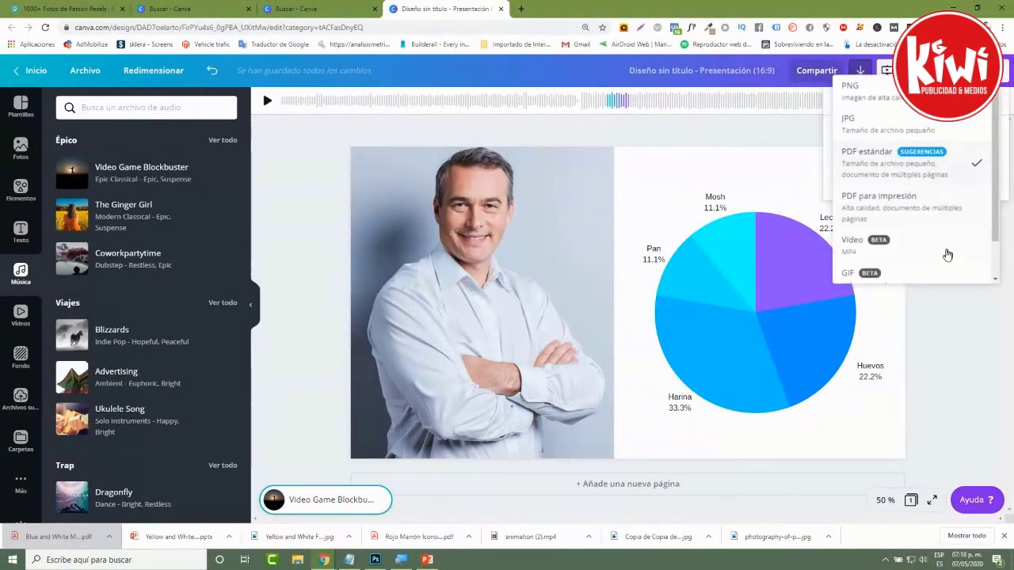
scroll(948, 237, "down", 2)
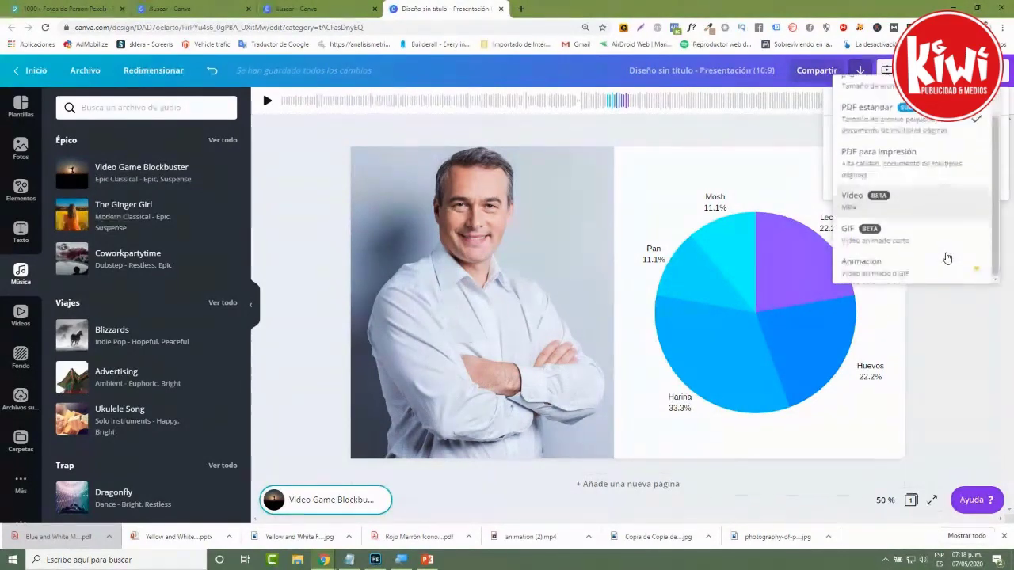
left_click(938, 207)
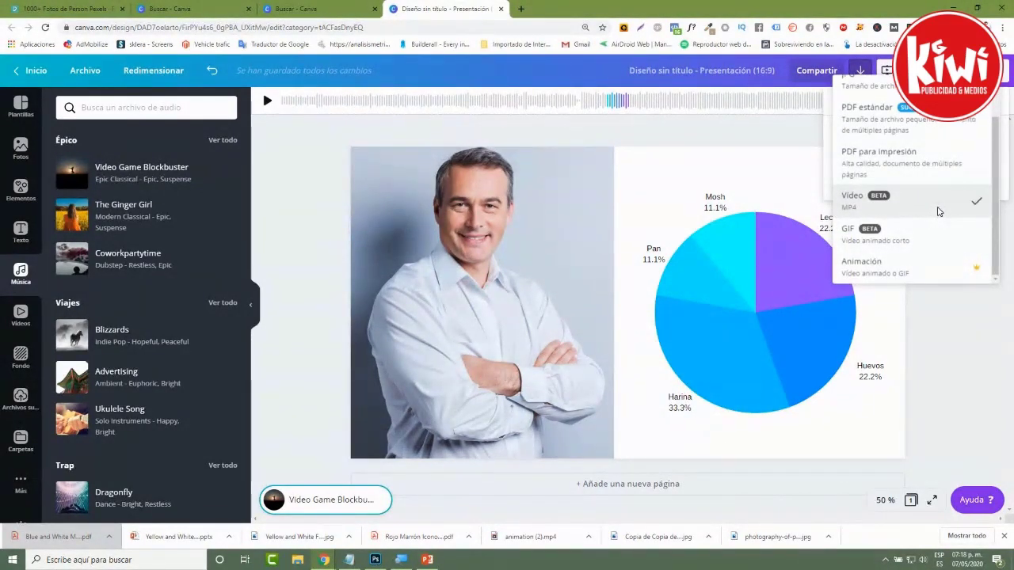
left_click(868, 183)
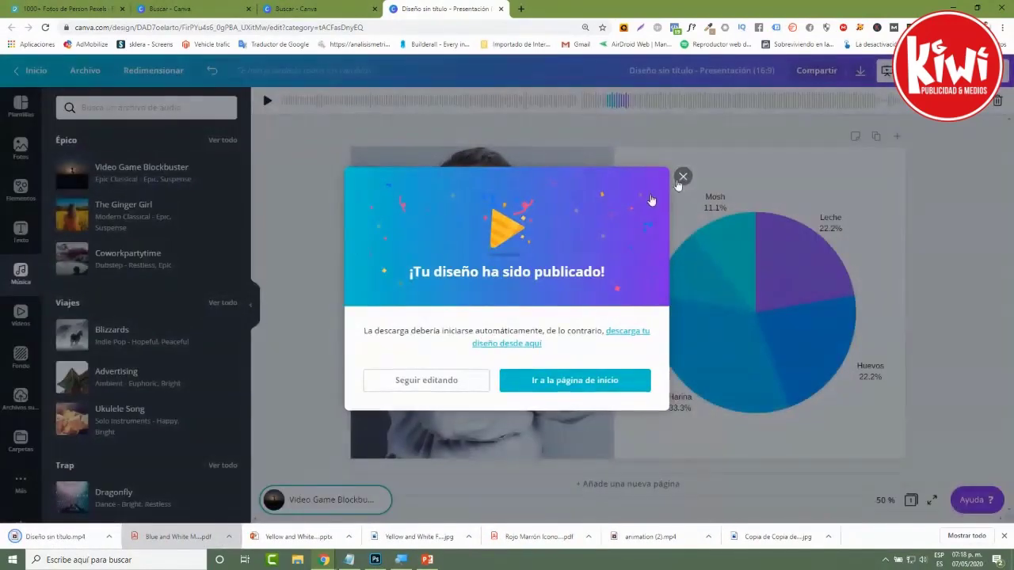
left_click(684, 178)
left_click(55, 536)
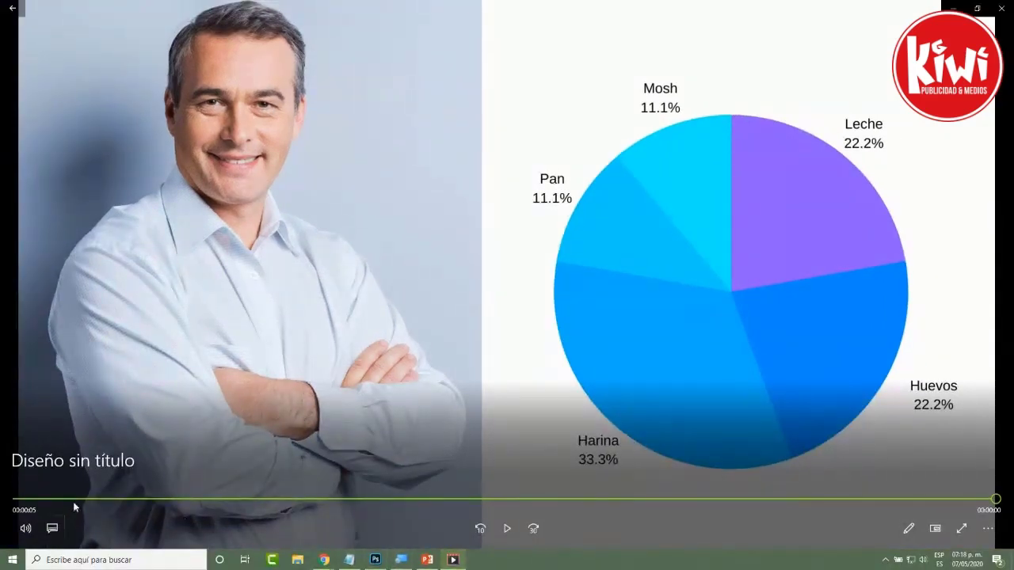
Play the Diseño sin título video at volume 100, then close the player and deselect the audio
left_click(27, 529)
left_click_drag(123, 497, 132, 494)
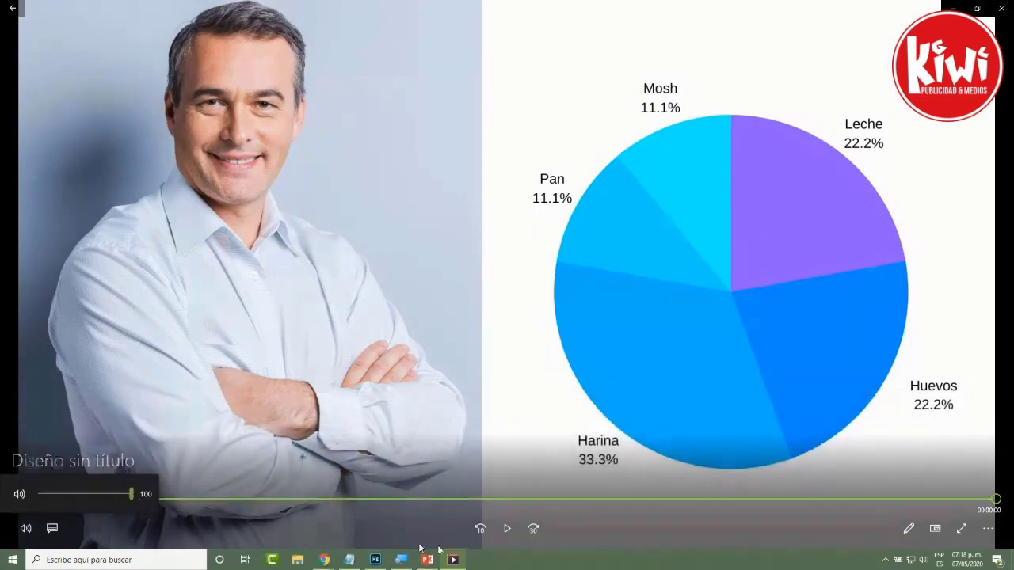
left_click(506, 530)
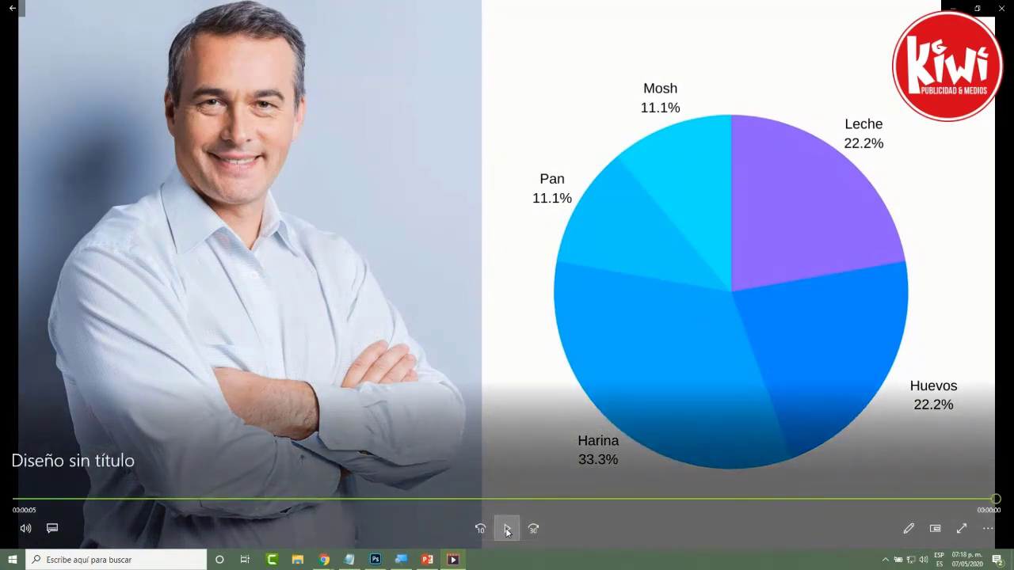
left_click(995, 12)
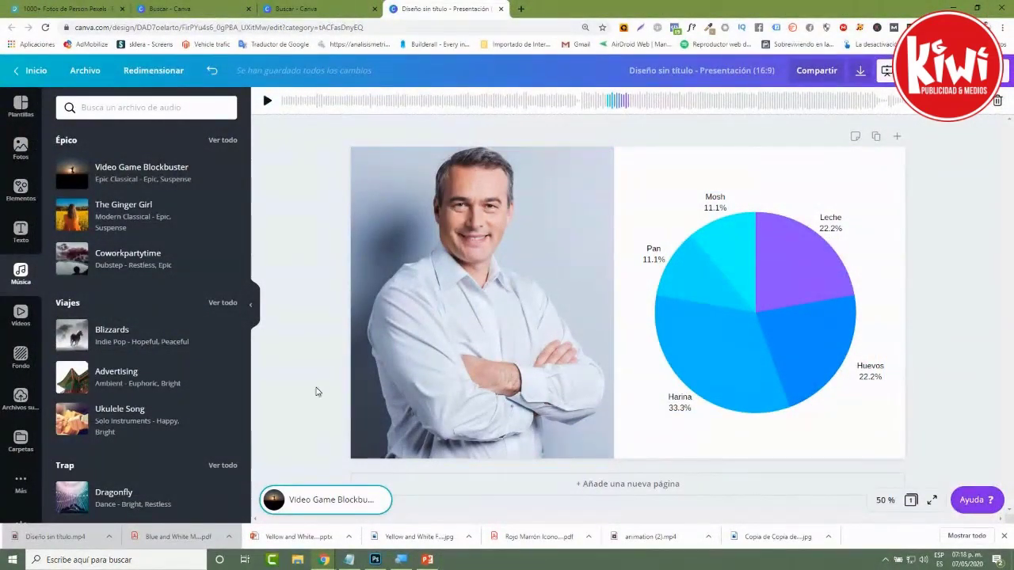
left_click(272, 323)
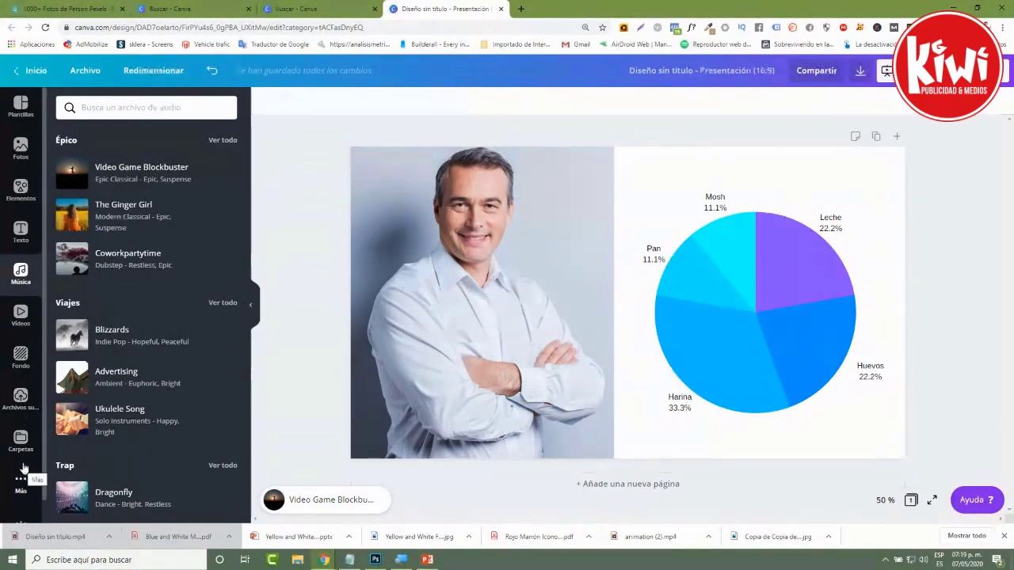
Open the Código QR app from Más under Apps e integraciones
scroll(19, 487, "down", 1)
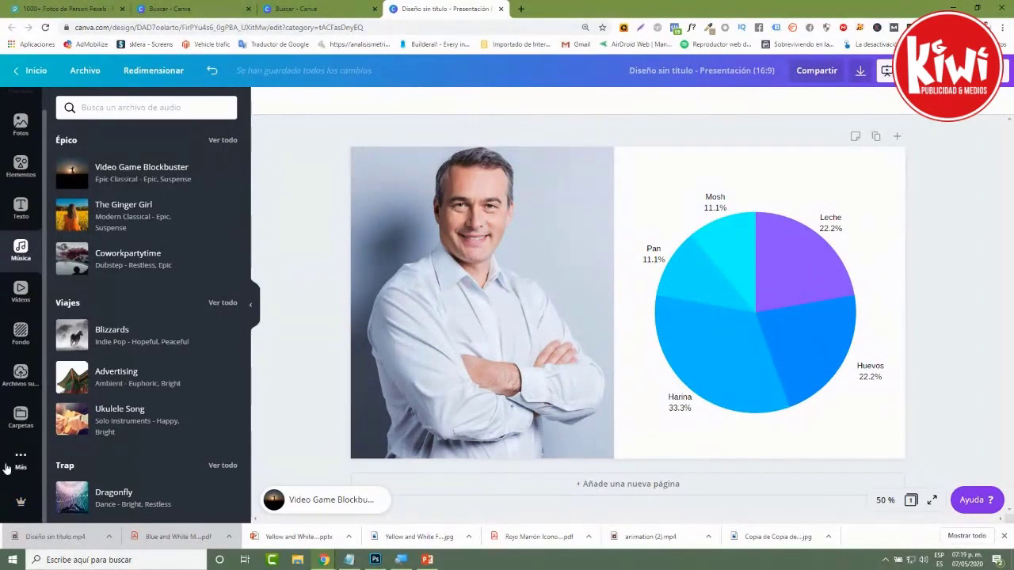
left_click(19, 459)
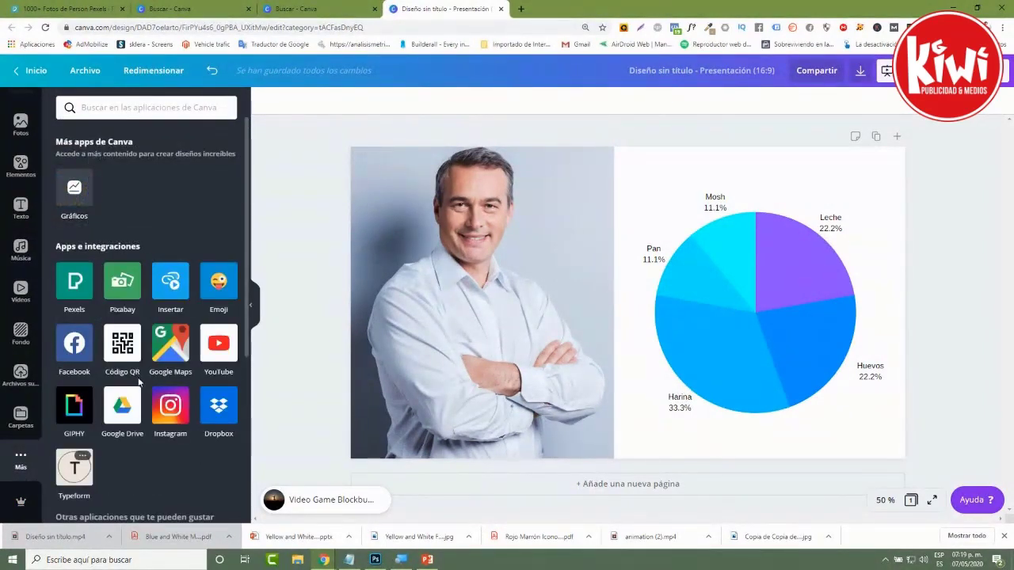
scroll(137, 381, "down", 1)
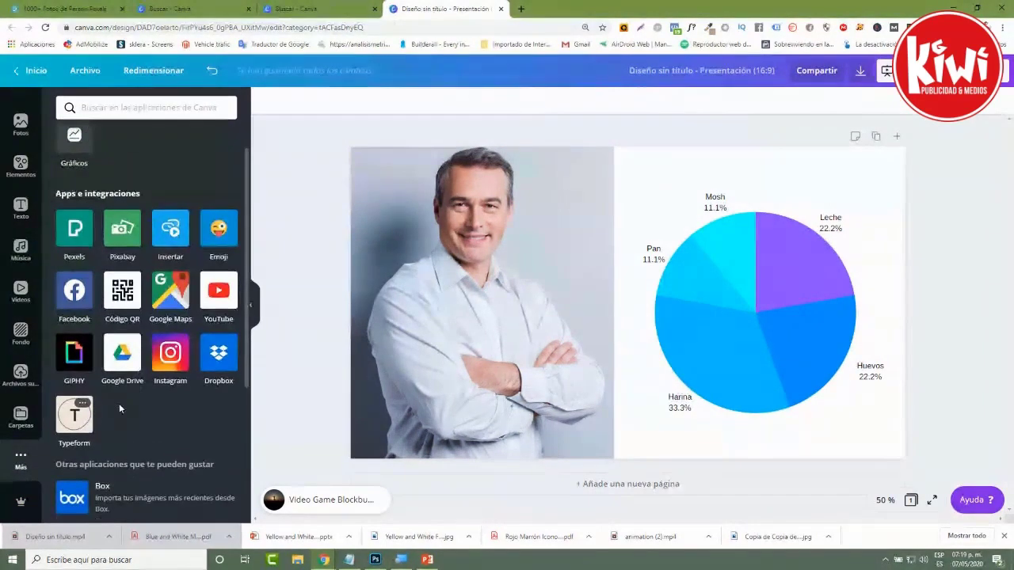
left_click(124, 290)
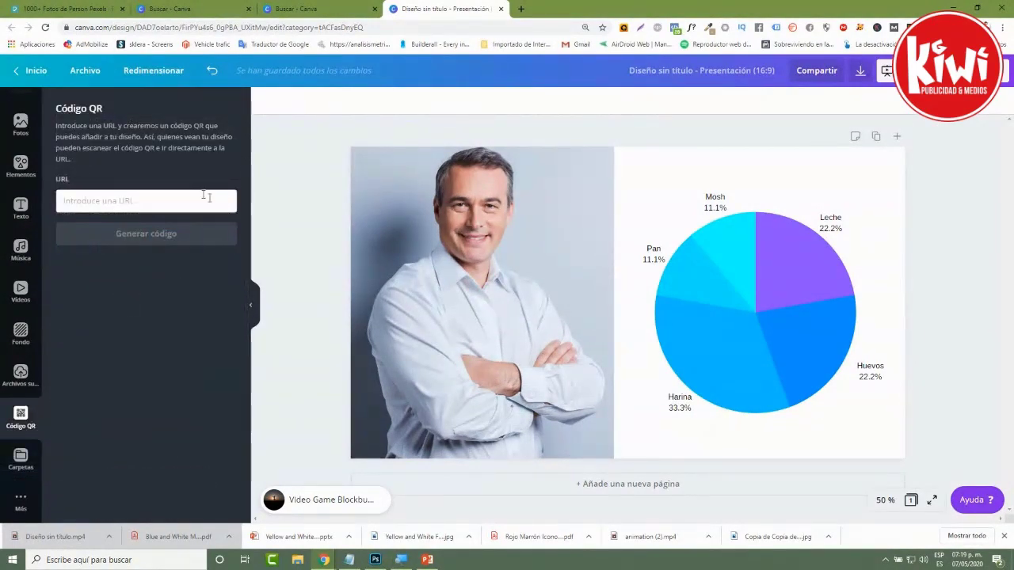
Load the betolopez.com website in a new browser tab
left_click(520, 11)
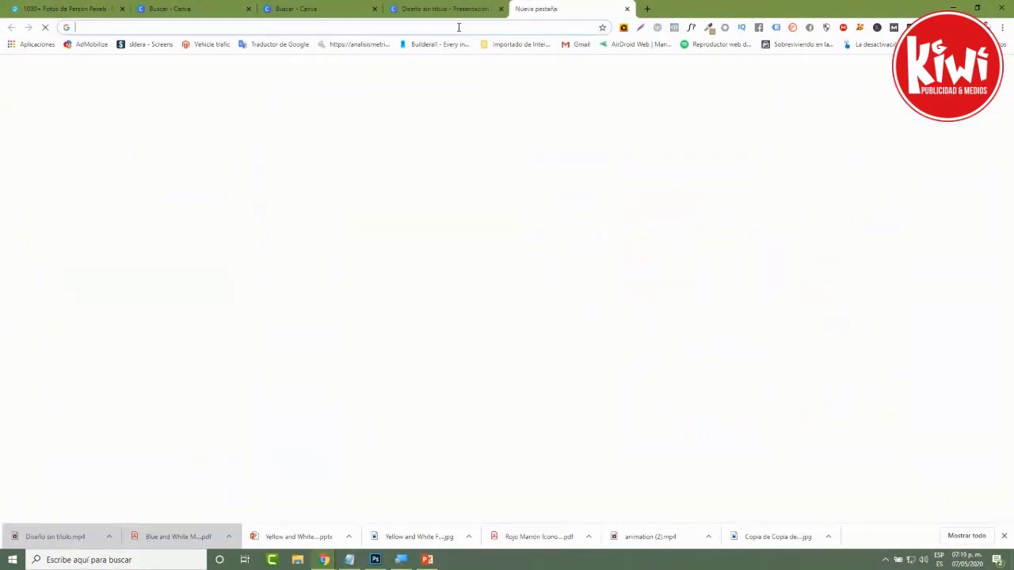
type("betolo9pe")
key("BackSpace")
key("BackSpace")
key("BackSpace")
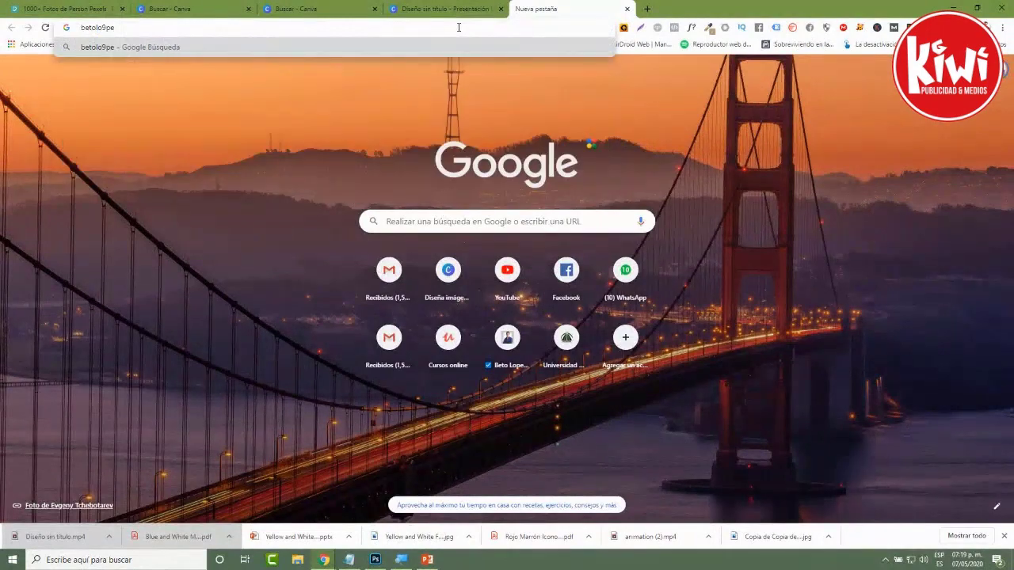
key("Down")
key("Down")
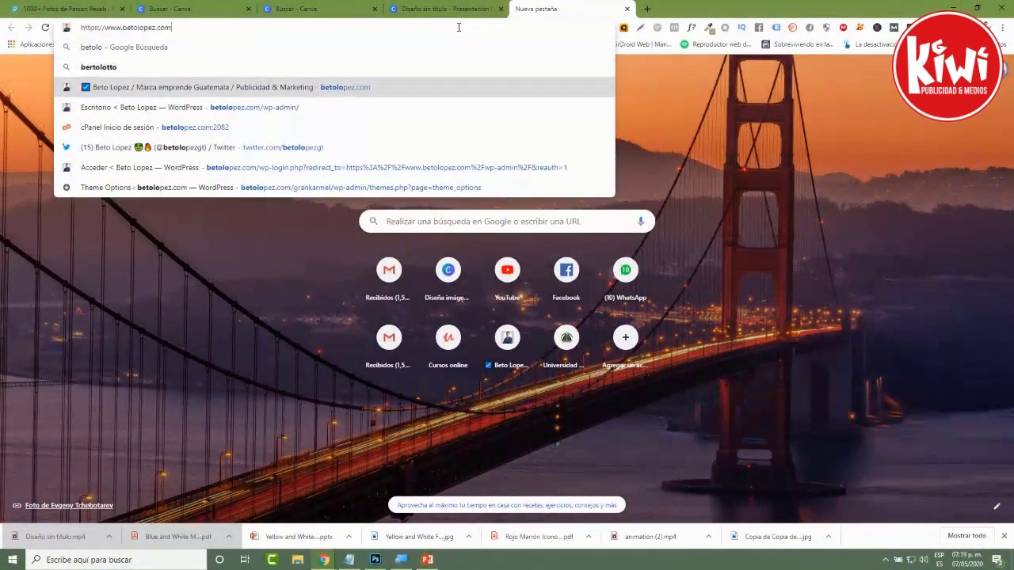
key("Return")
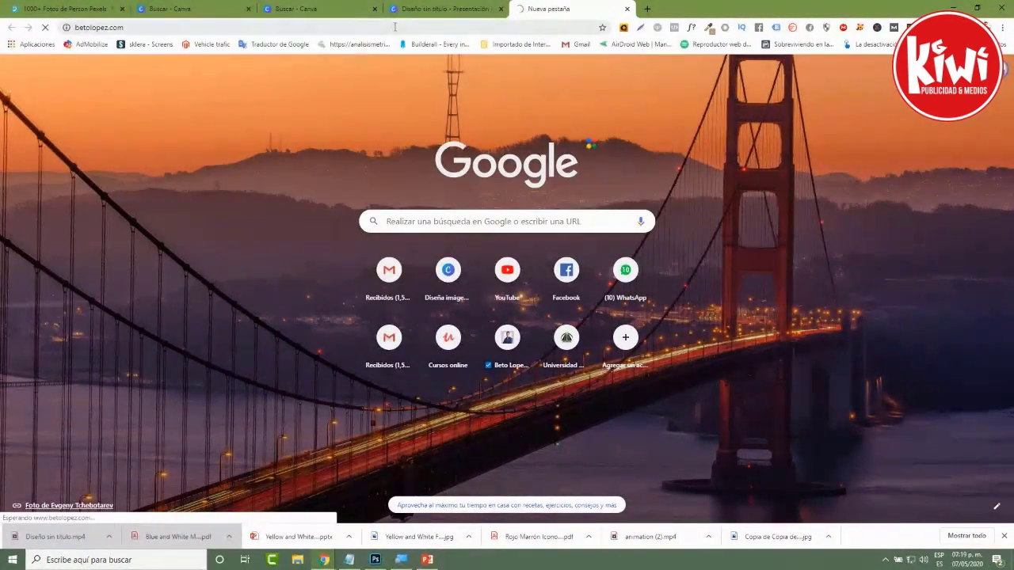
Paste the website's URL into Código QR and generate the QR code
left_click(432, 9)
left_click(101, 201)
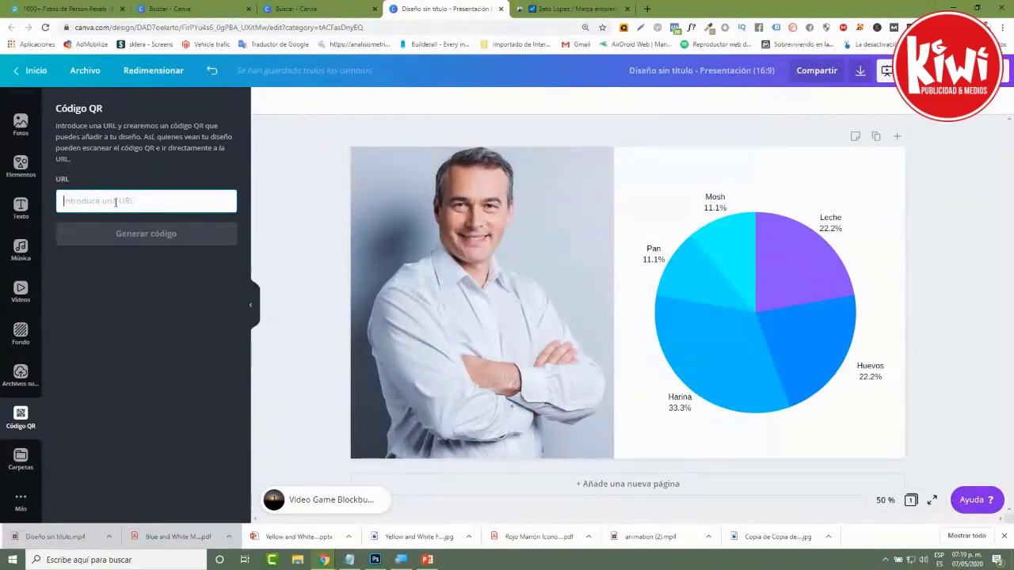
left_click(555, 8)
key("ctrl+c")
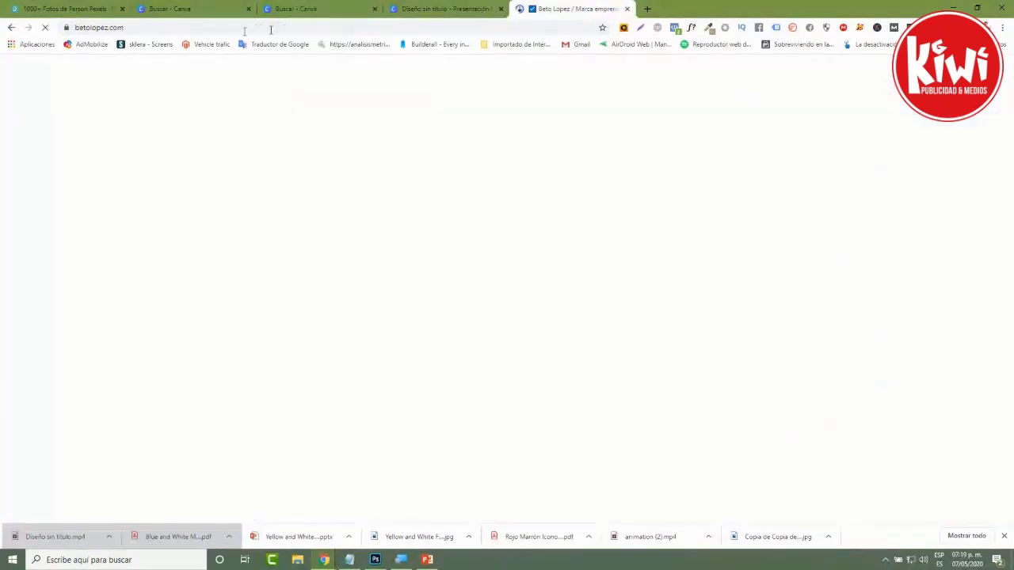
left_click(438, 9)
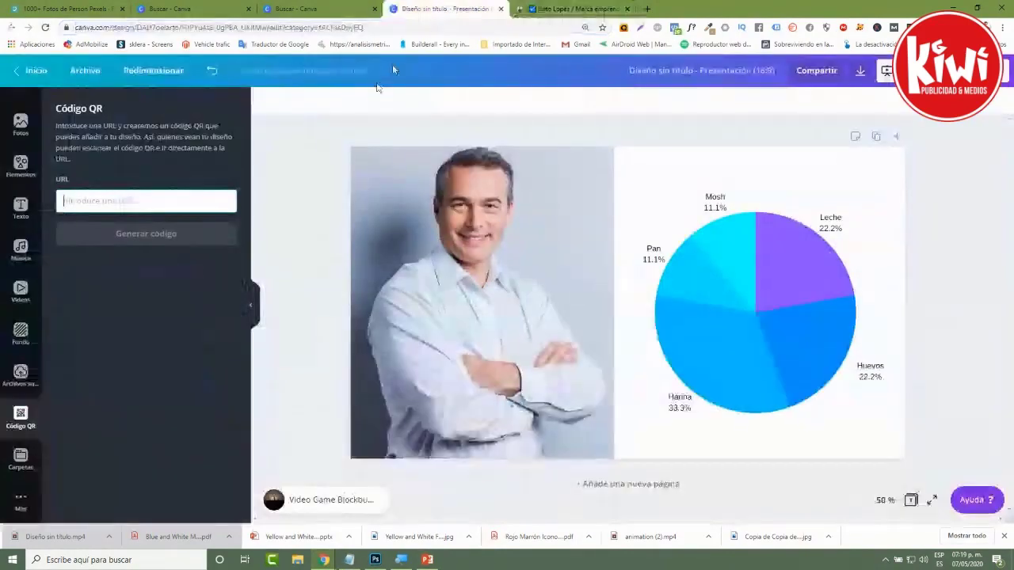
key("ctrl+v")
left_click(161, 244)
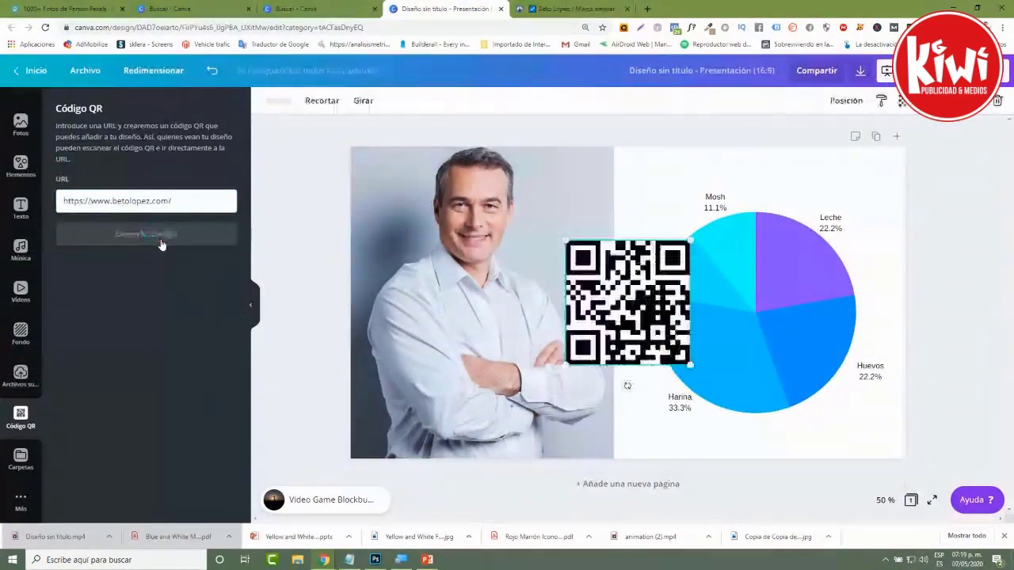
Shrink the QR code and place it in the photo's lower-left corner
left_click_drag(681, 250, 626, 303)
left_click_drag(593, 352, 398, 426)
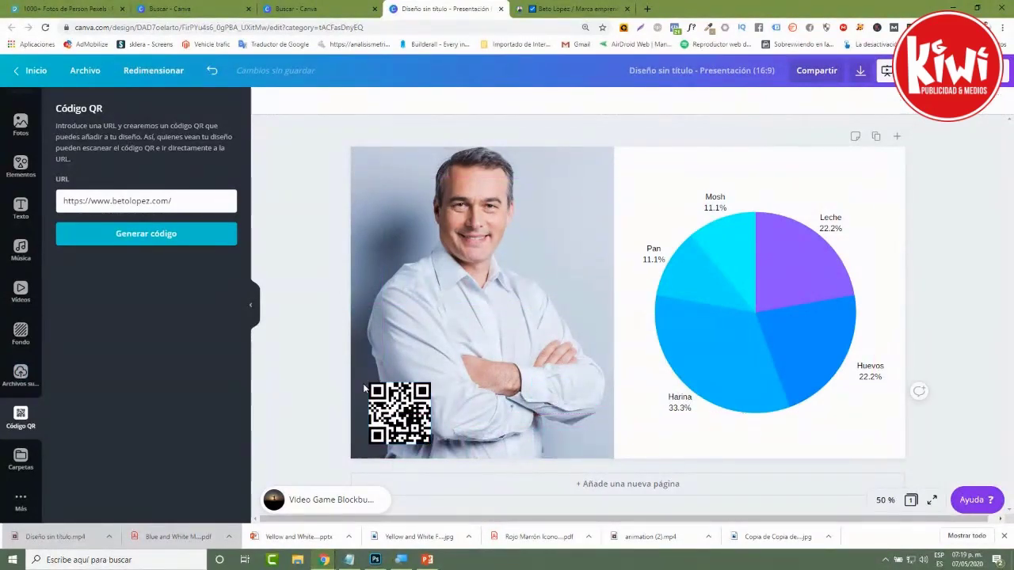
left_click(340, 394)
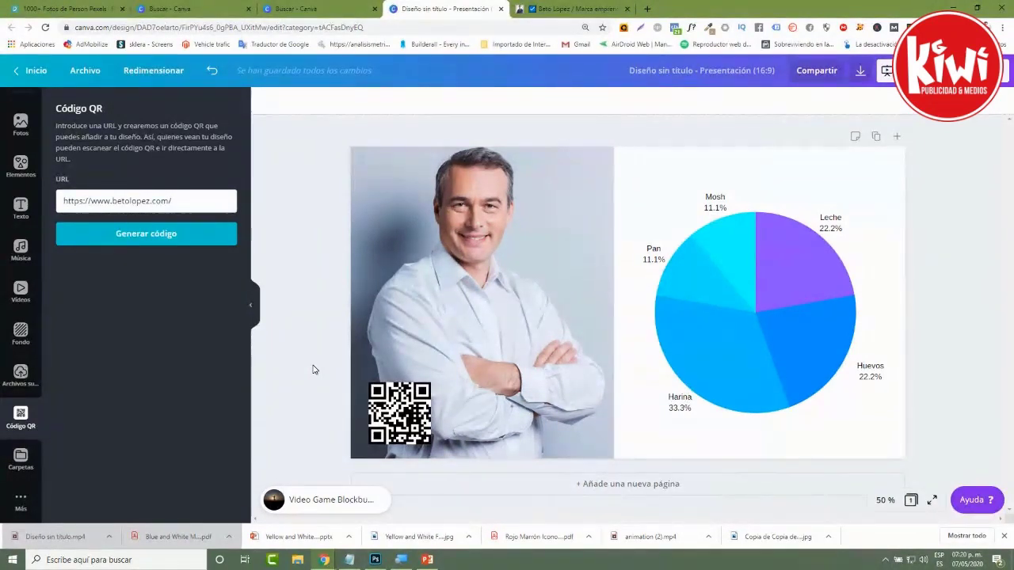
Open the Pexels app from Más, scroll its photos, then switch to the Pexels website tab
left_click(20, 499)
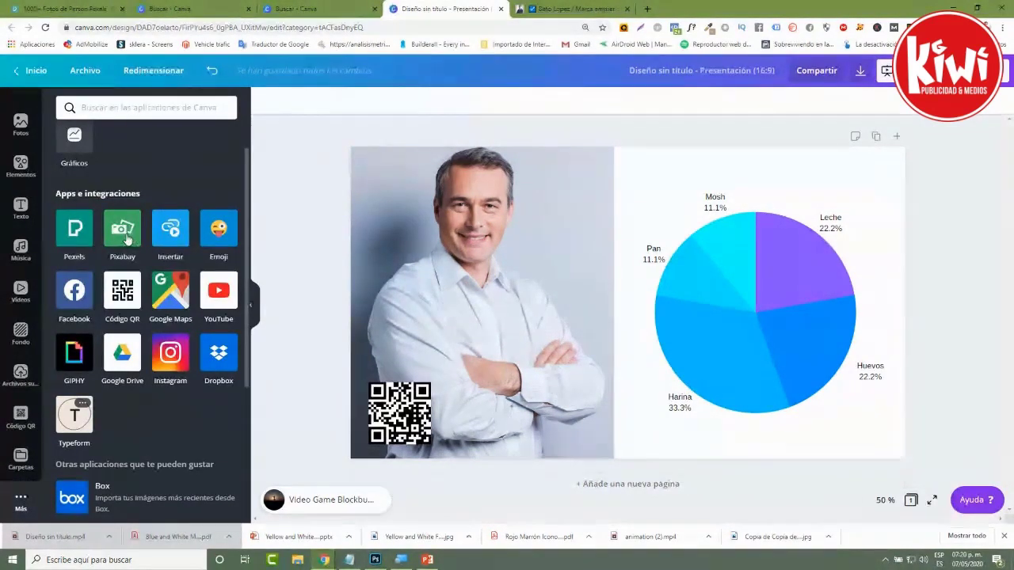
left_click(87, 243)
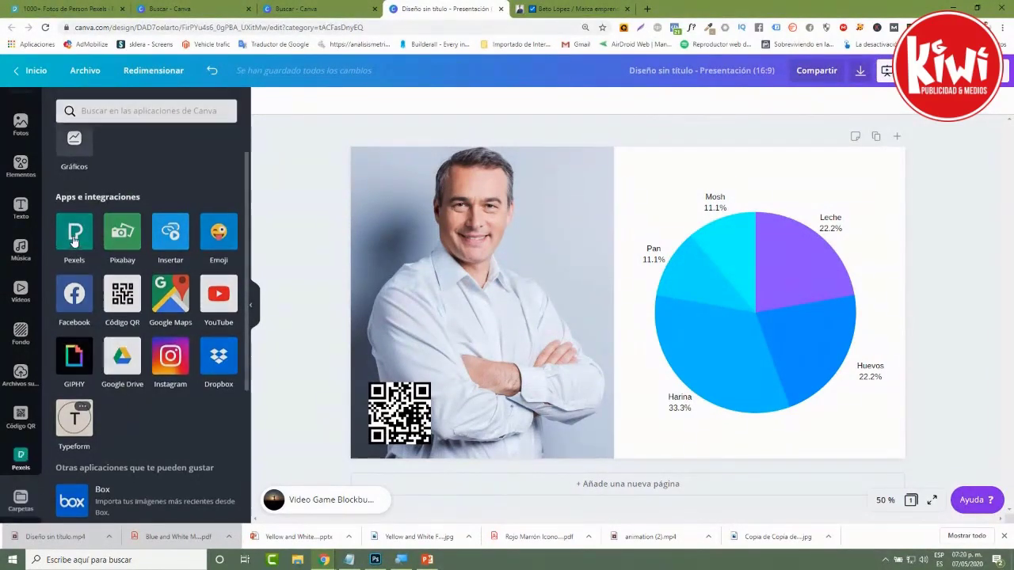
left_click_drag(248, 235, 248, 287)
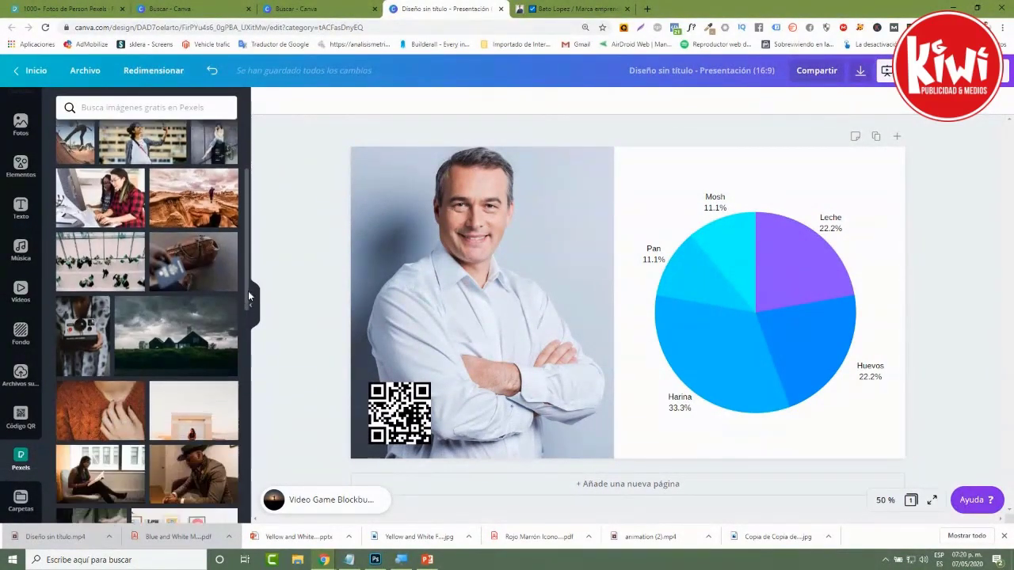
left_click(99, 8)
Search Pexels for 'person' and browse the Fotos results grid
scroll(460, 321, "up", 3)
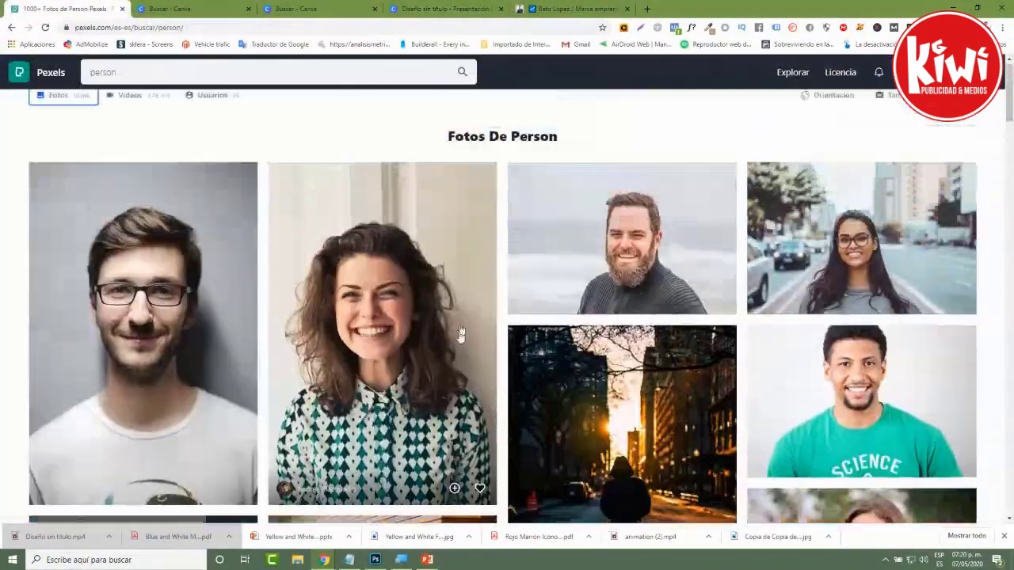
scroll(480, 356, "down", 9)
scroll(480, 386, "down", 3)
scroll(480, 386, "up", 12)
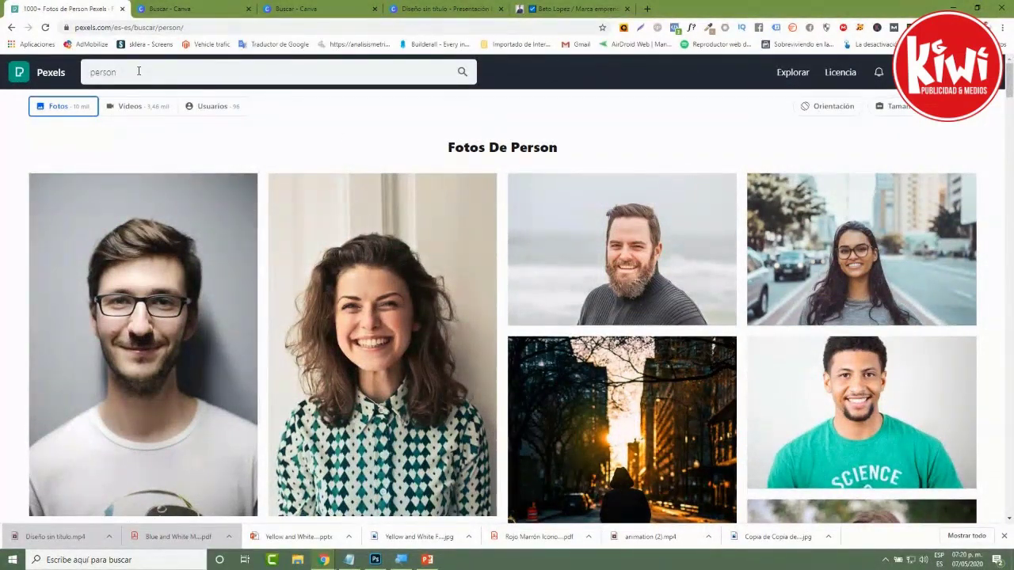
left_click_drag(139, 71, 80, 73)
type("person")
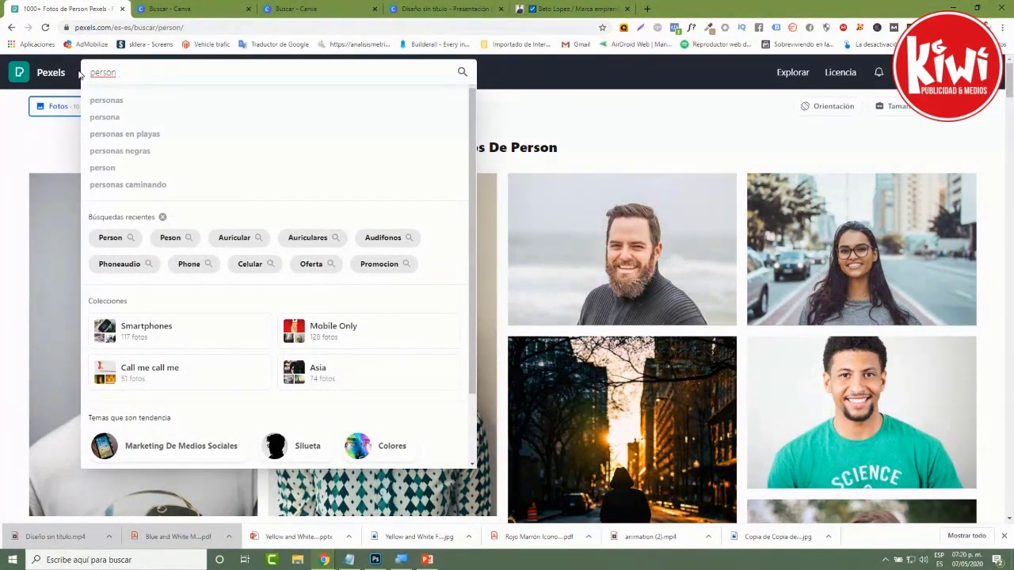
key("Return")
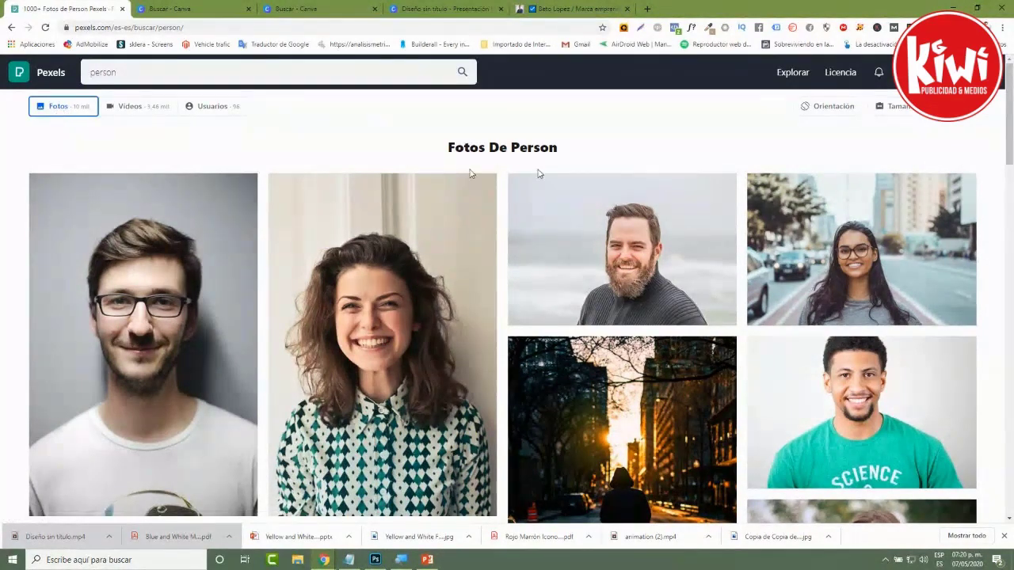
scroll(555, 378, "down", 15)
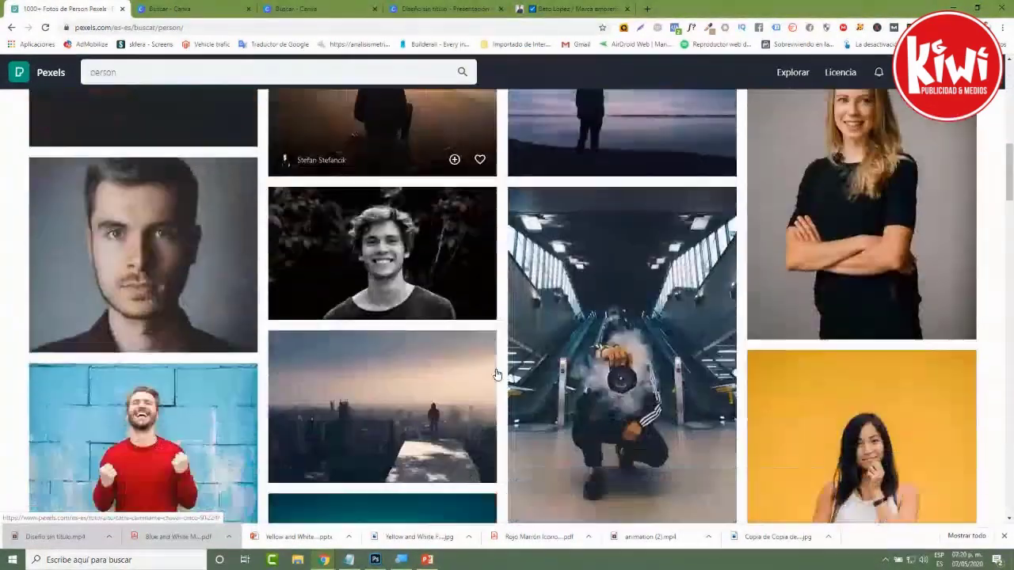
scroll(499, 372, "down", 10)
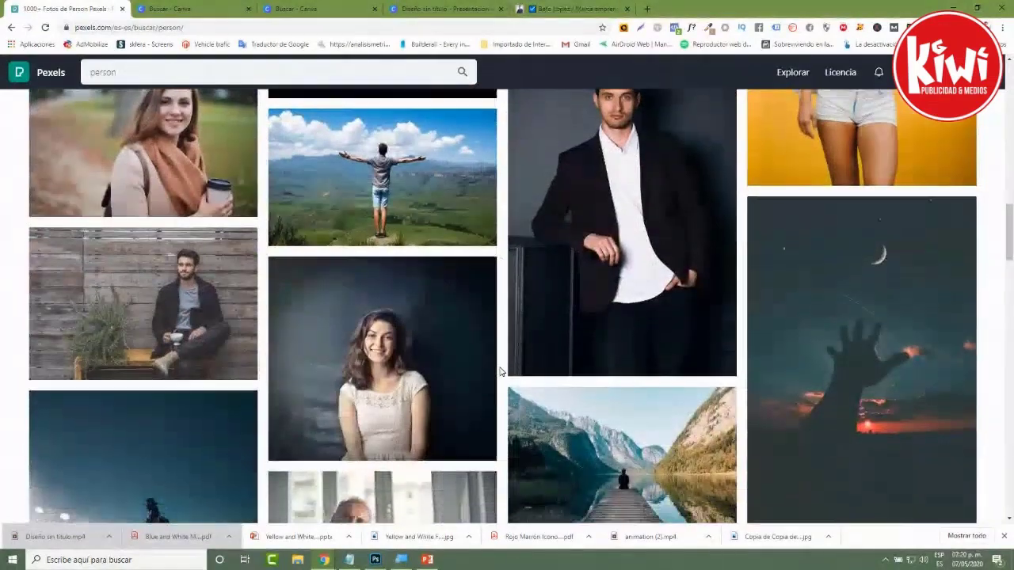
scroll(500, 371, "down", 5)
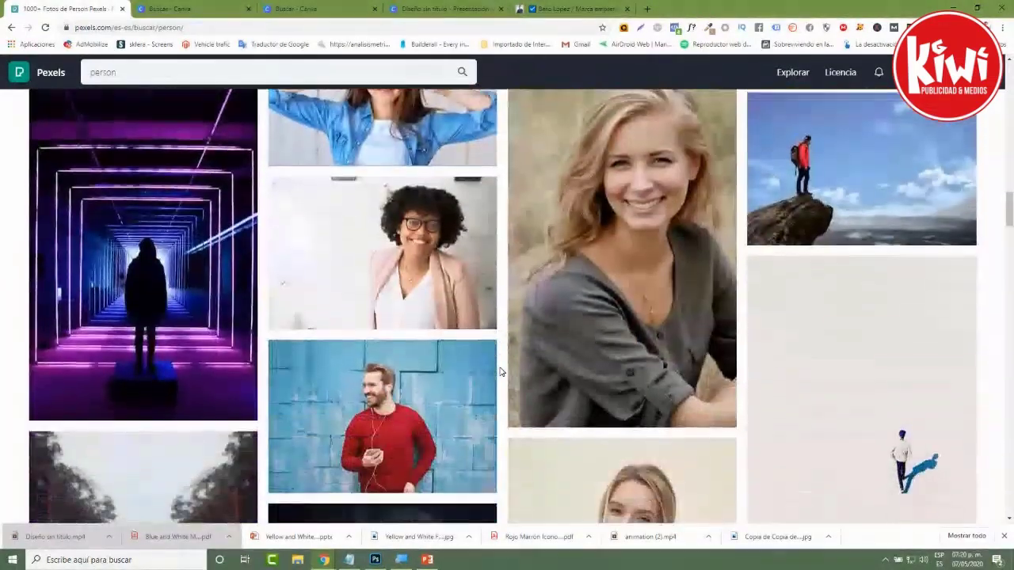
scroll(500, 371, "down", 10)
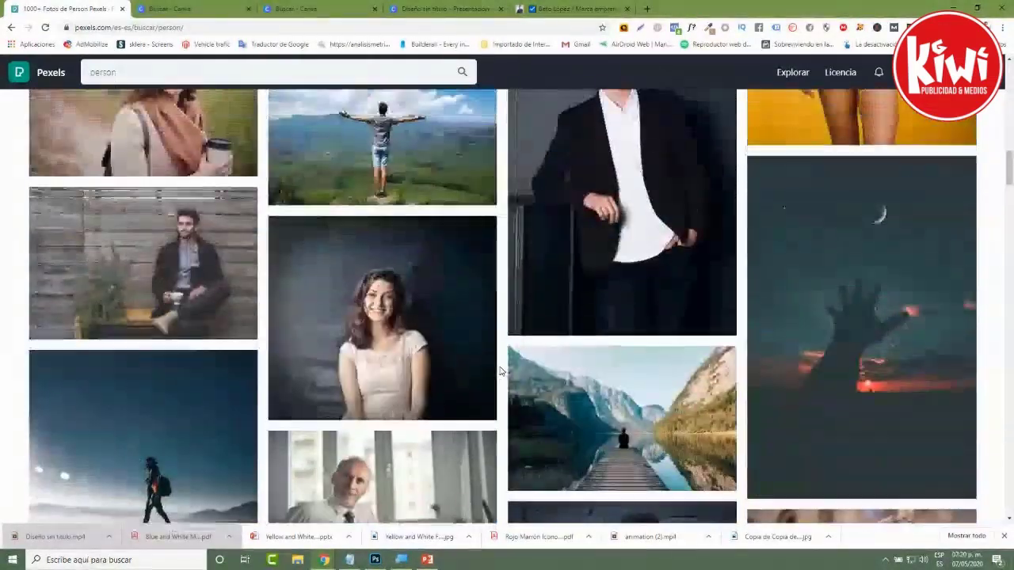
scroll(500, 371, "up", 15)
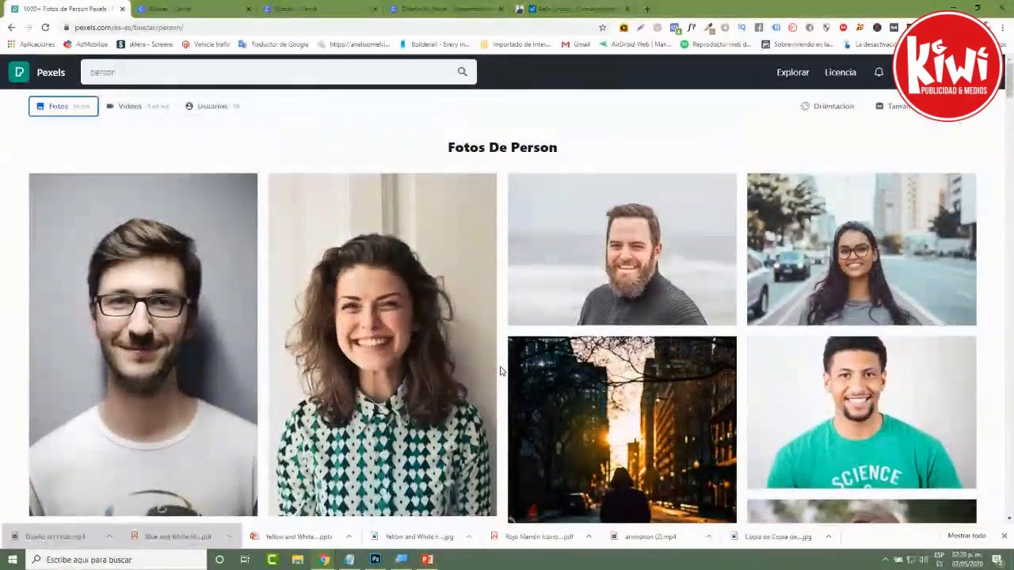
scroll(499, 371, "down", 1)
scroll(500, 371, "up", 1)
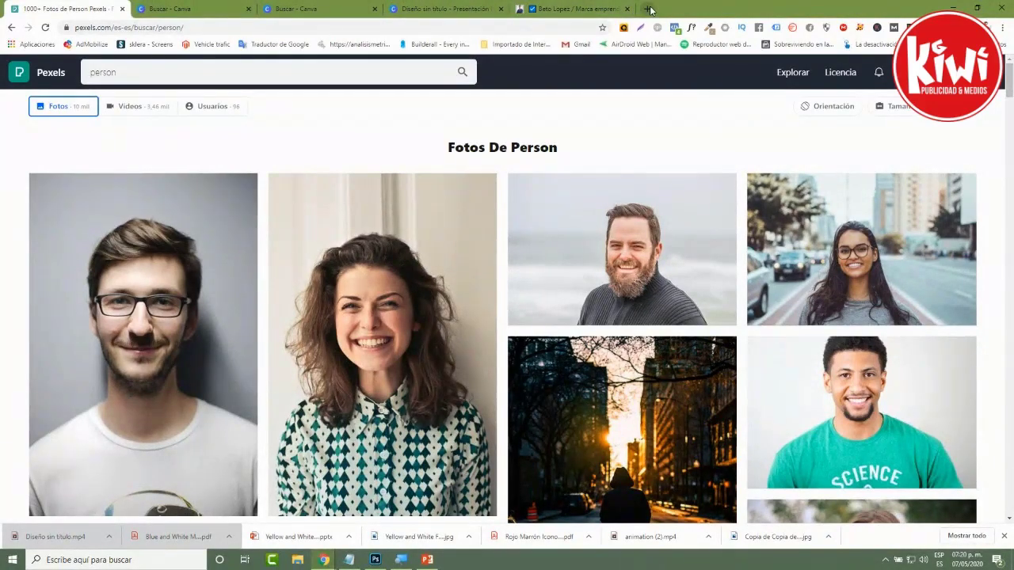
Capture the betolopez.com WordPress and Photoshop course cards with Greenshot and copy to clipboard
left_click(593, 7)
scroll(420, 413, "down", 15)
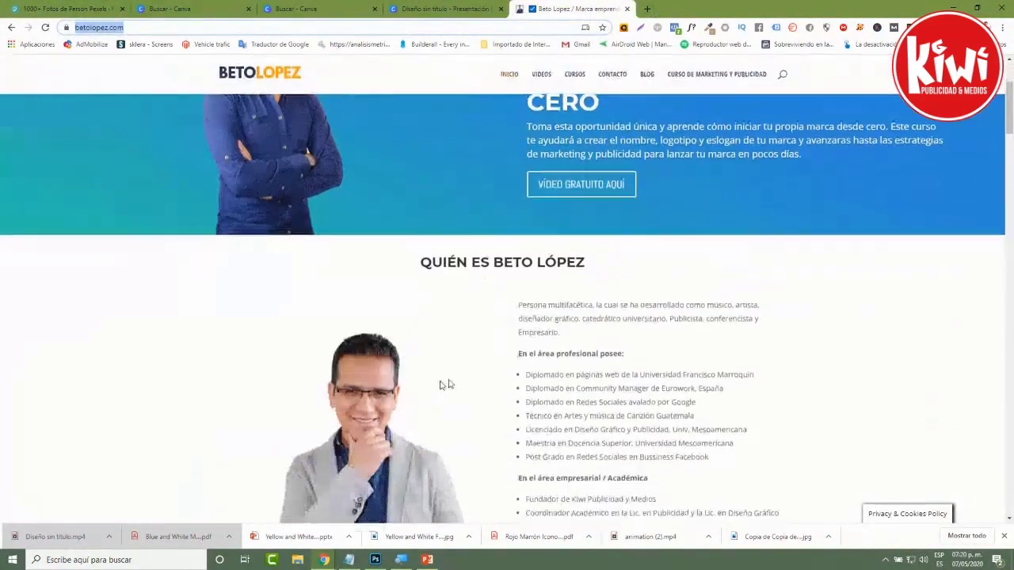
scroll(456, 379, "down", 7)
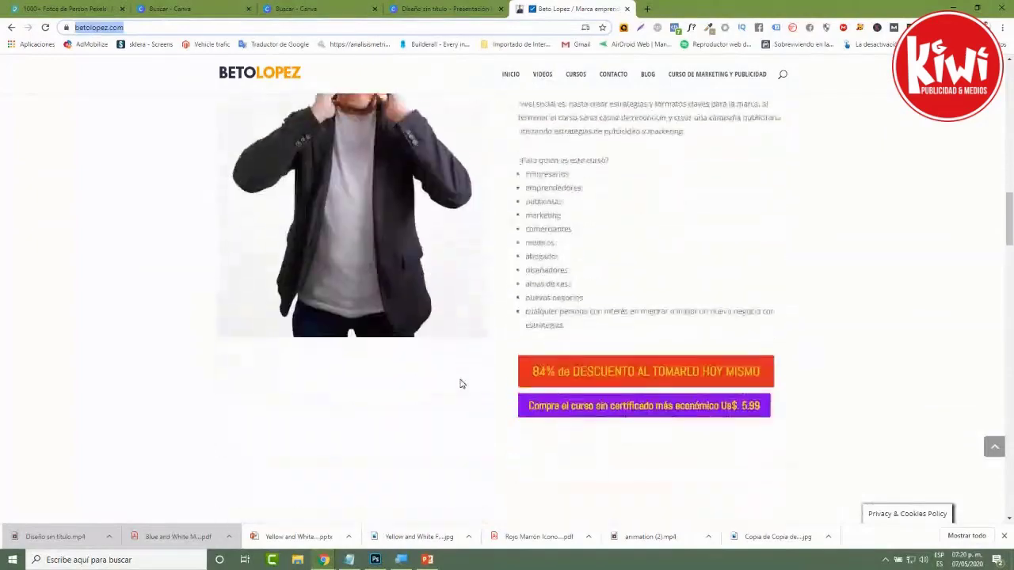
scroll(460, 384, "down", 1)
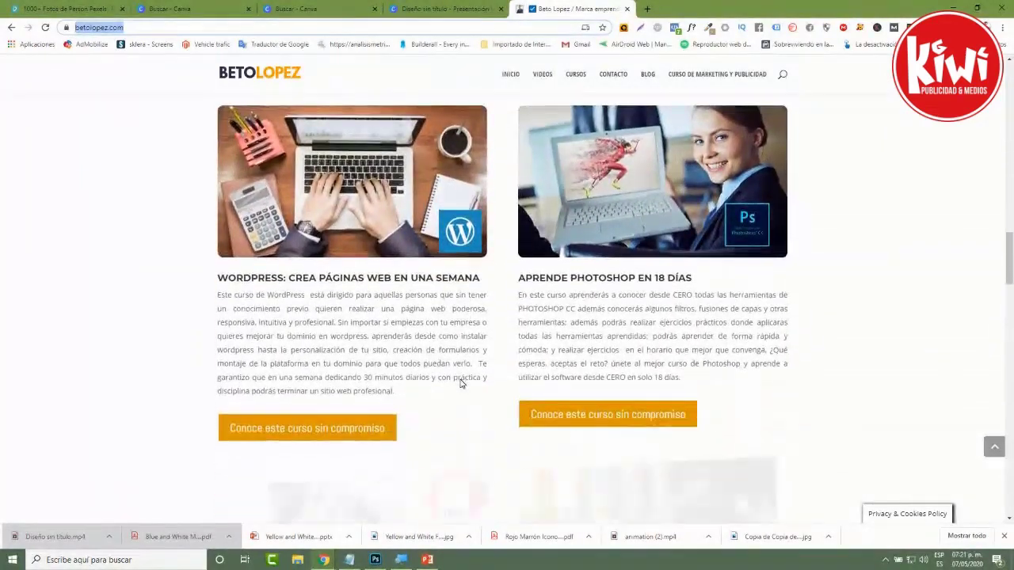
scroll(458, 384, "up", 1)
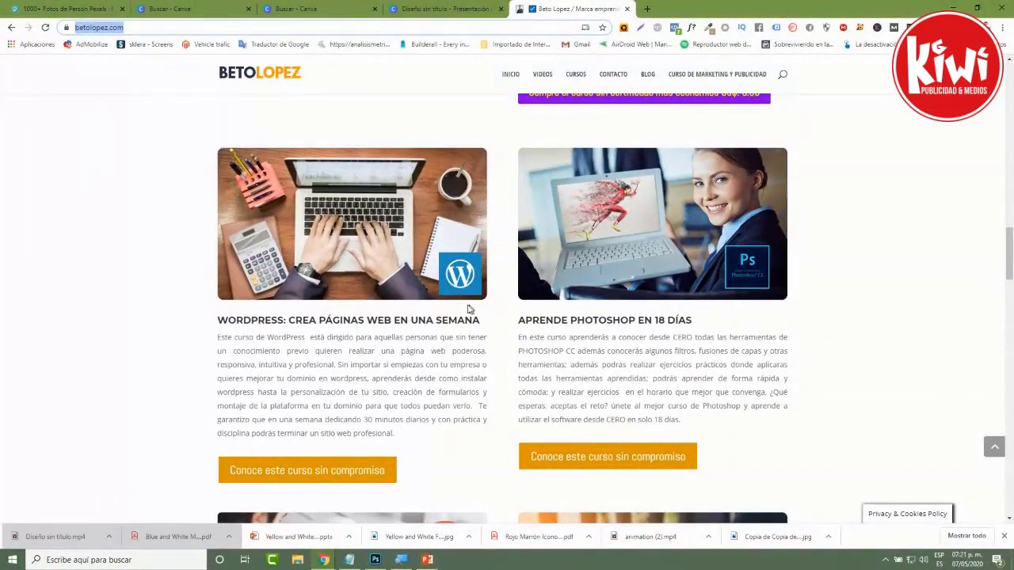
key("Print")
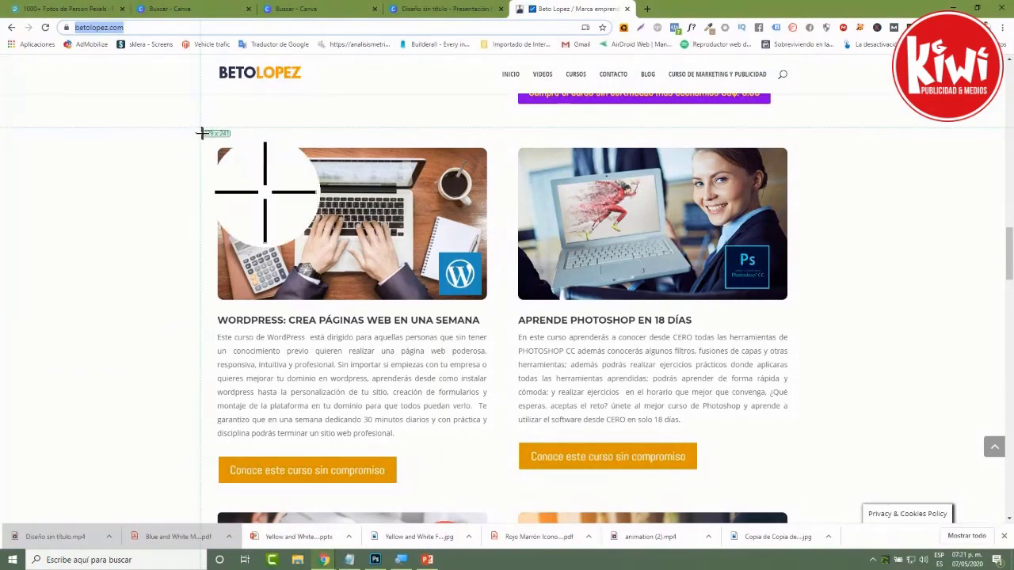
left_click_drag(211, 133, 807, 441)
left_click(840, 447)
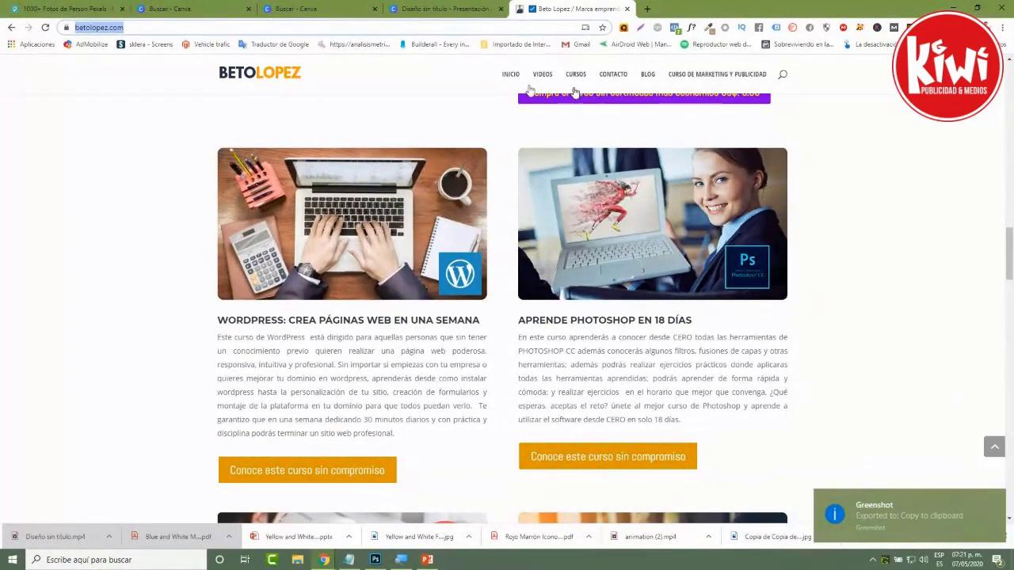
Add Página 2 and paste the course-cards screenshot, enlarged and centred
left_click(447, 8)
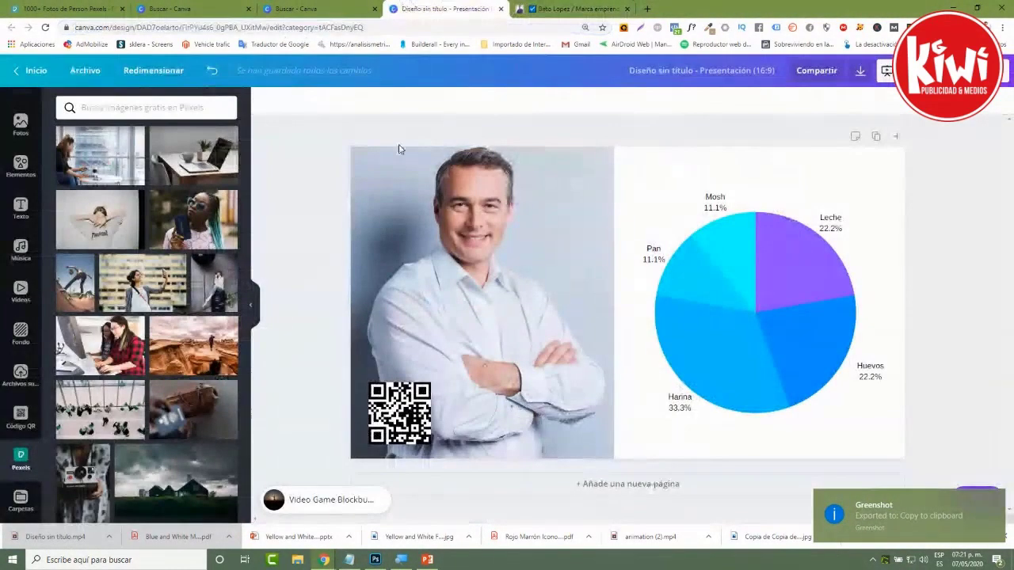
left_click(995, 503)
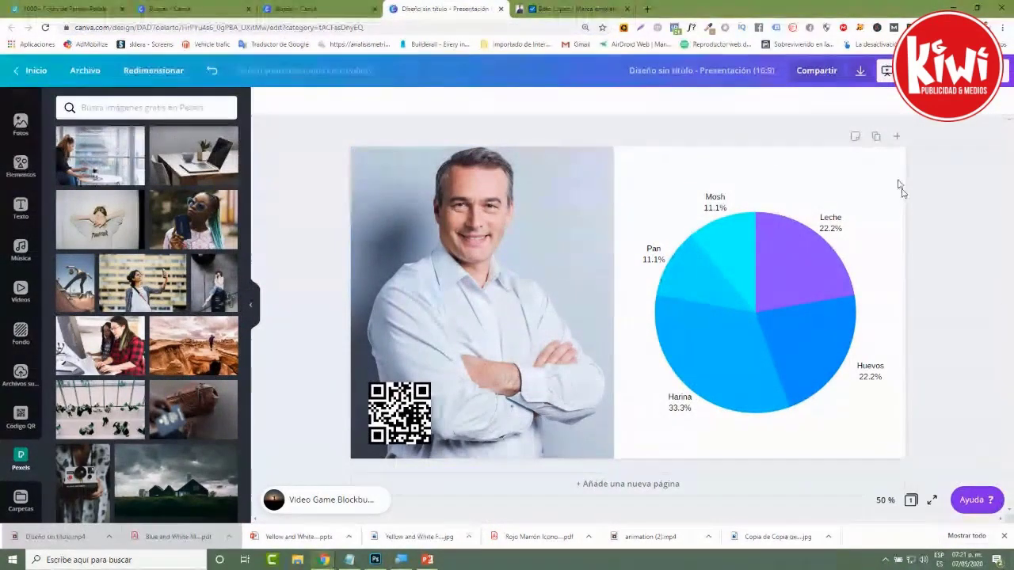
left_click(897, 136)
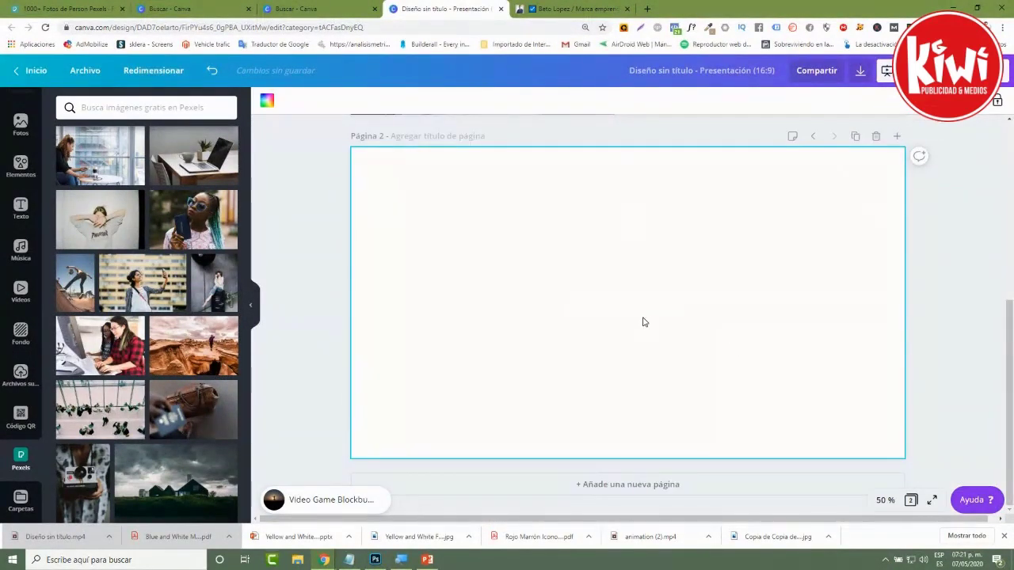
key("ctrl+v")
left_click_drag(620, 318, 574, 282)
left_click_drag(760, 360, 858, 420)
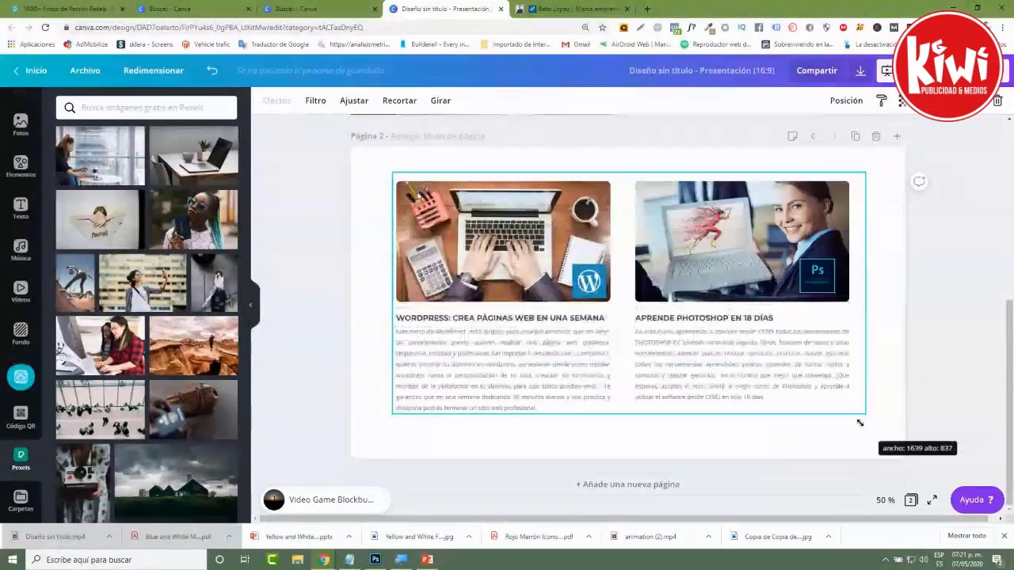
left_click_drag(798, 400, 808, 413)
Set Página 2's background colour to purple
left_click(367, 155)
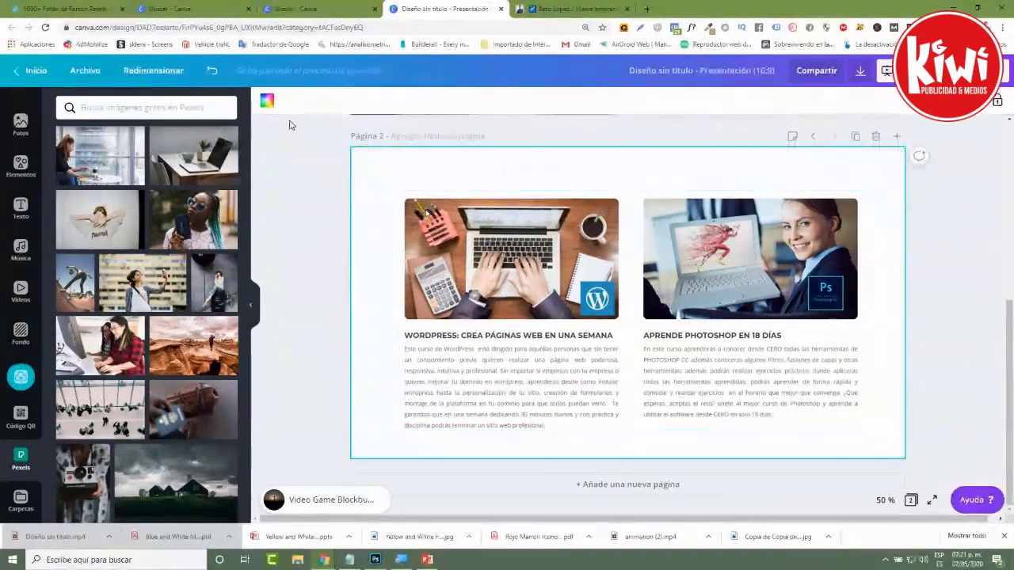
left_click(267, 100)
left_click(227, 454)
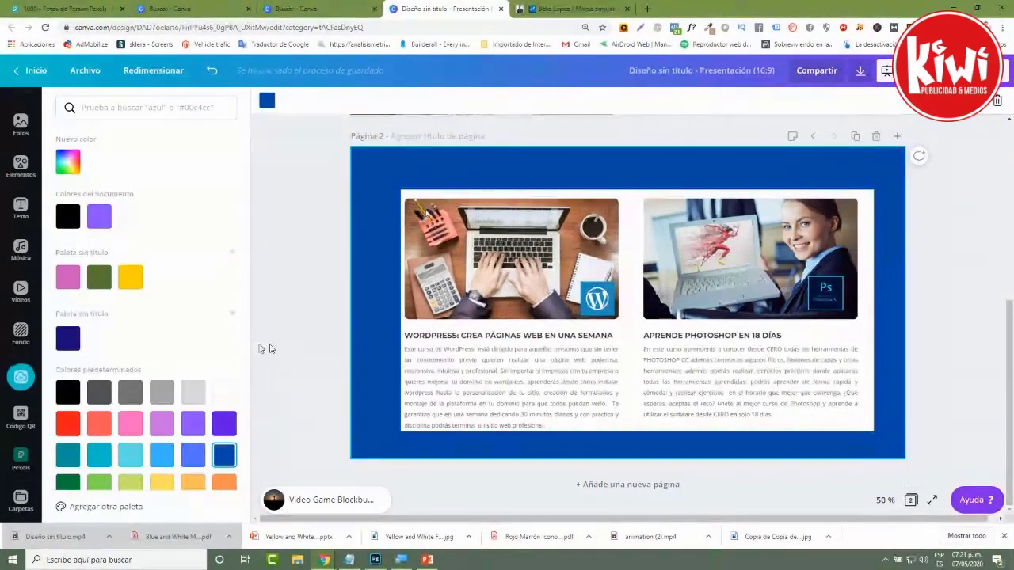
left_click(193, 426)
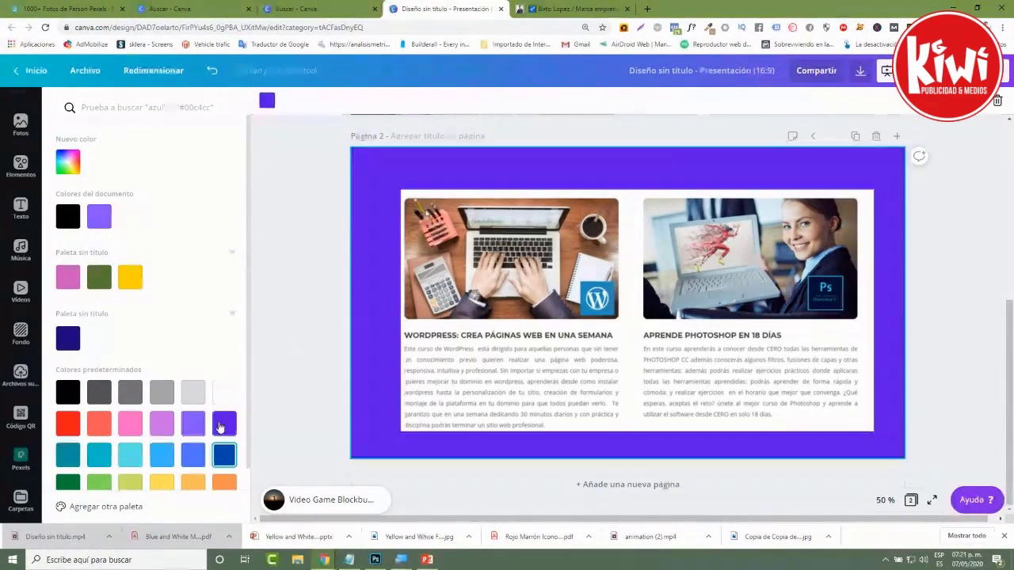
left_click(252, 309)
scroll(364, 394, "up", 1)
scroll(364, 394, "up", 3)
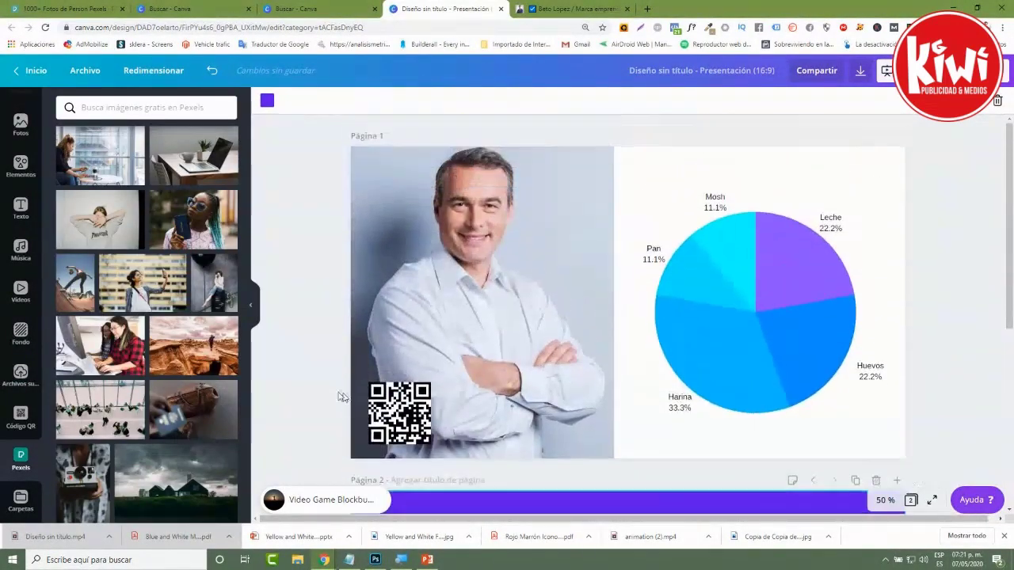
scroll(311, 400, "down", 2)
scroll(311, 400, "down", 2)
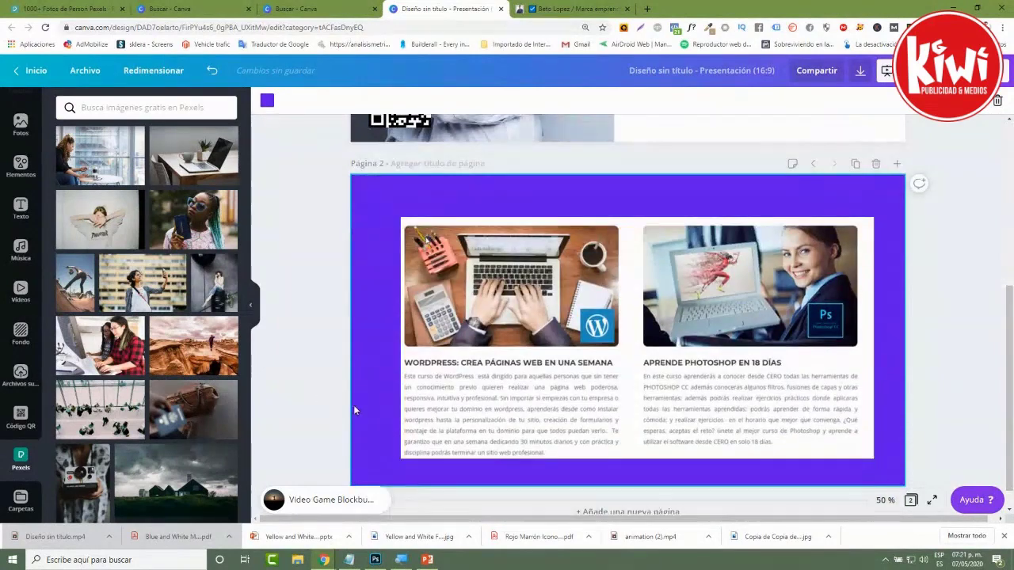
Select the course-cards image, view the uploaded images and QR codes, then return to Canva home
key("ctrl+Tab")
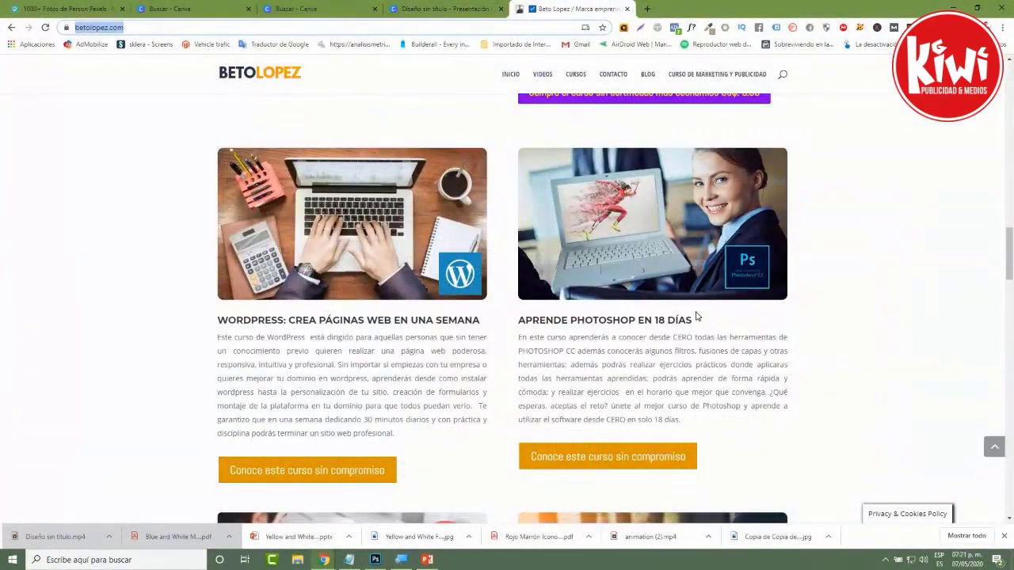
key("ctrl+shift+Tab")
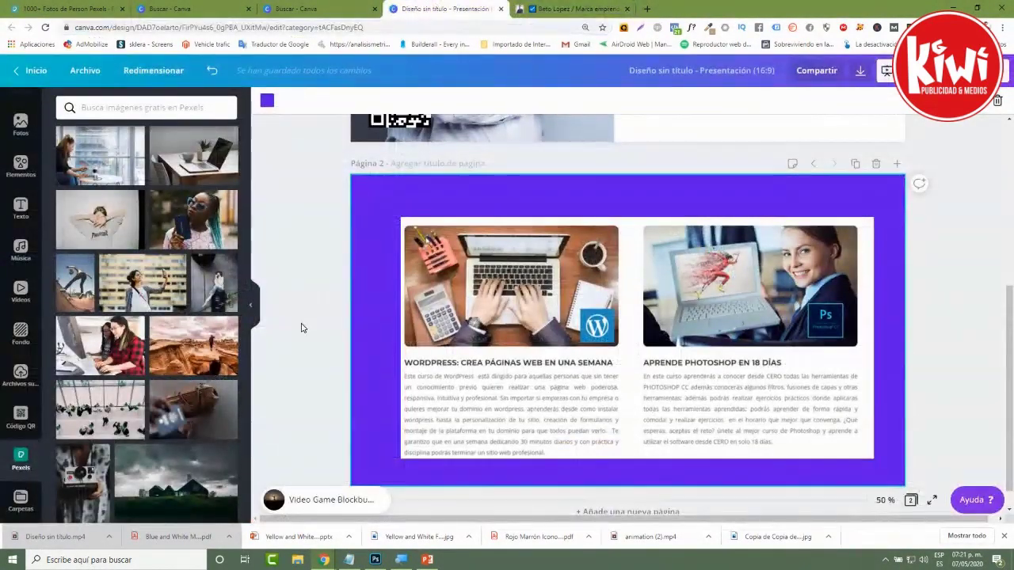
scroll(301, 327, "down", 1)
scroll(301, 327, "up", 4)
scroll(301, 328, "down", 1)
scroll(302, 328, "down", 3)
left_click(560, 244)
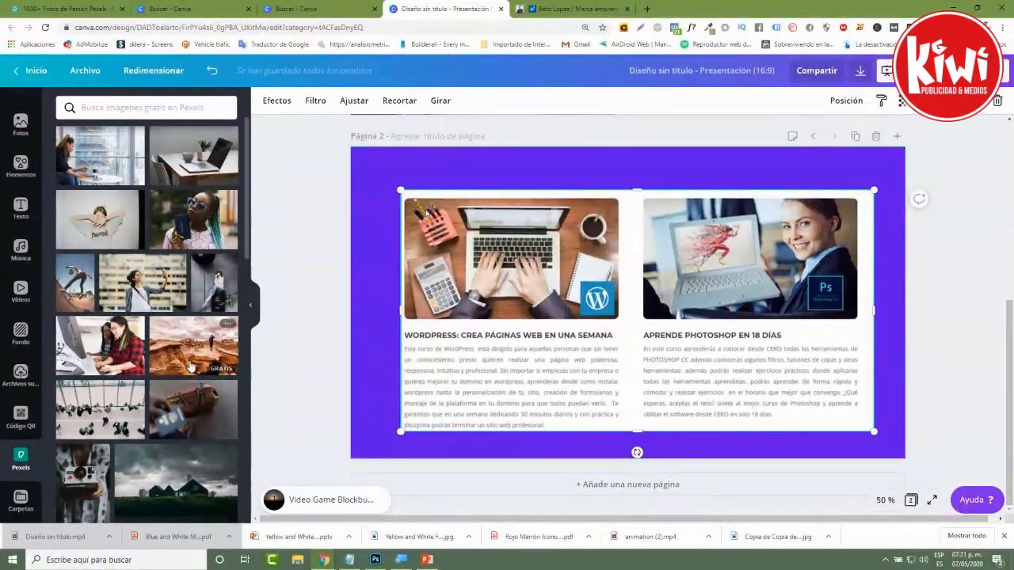
left_click(21, 376)
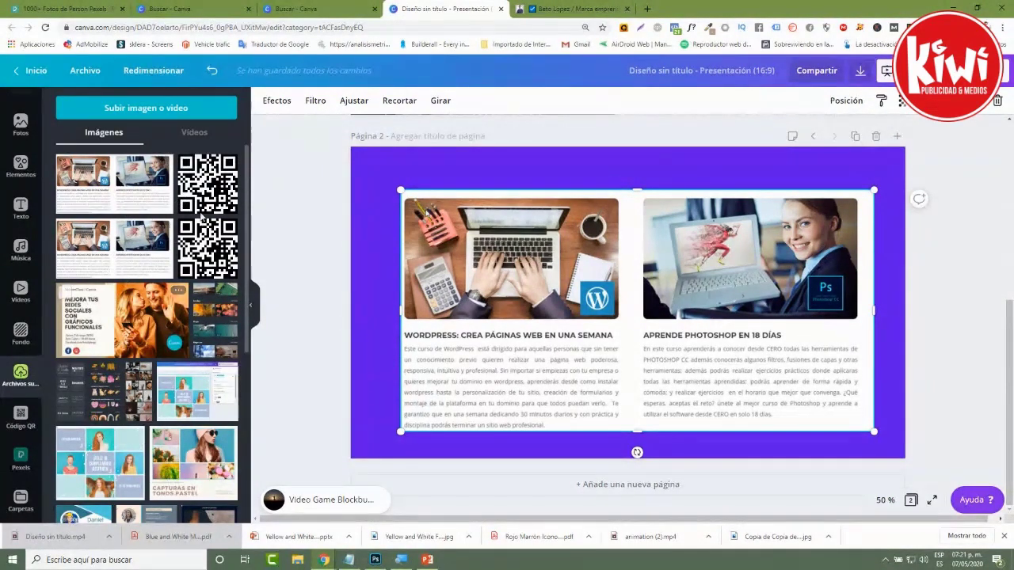
scroll(274, 279, "up", 5)
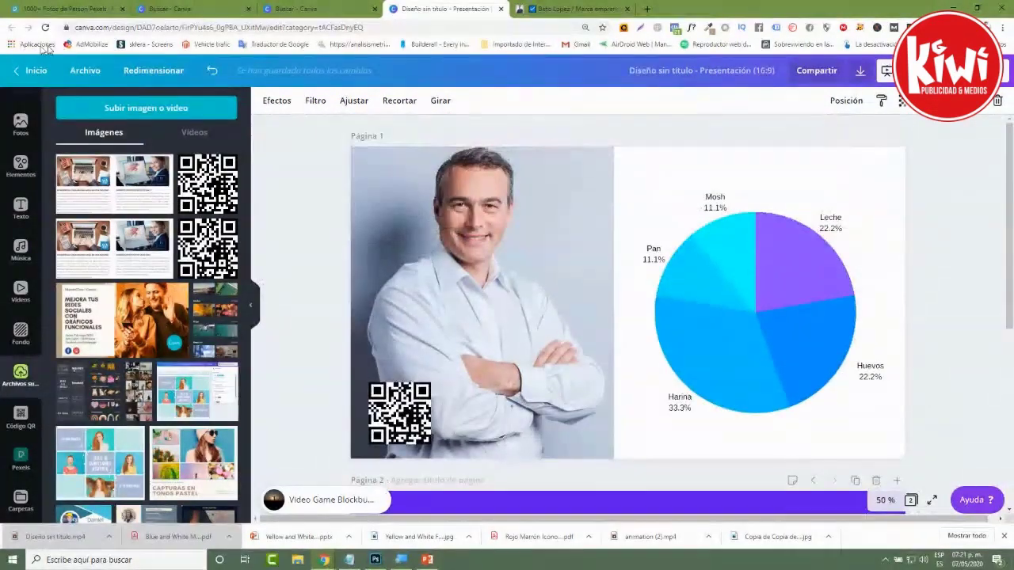
left_click(31, 71)
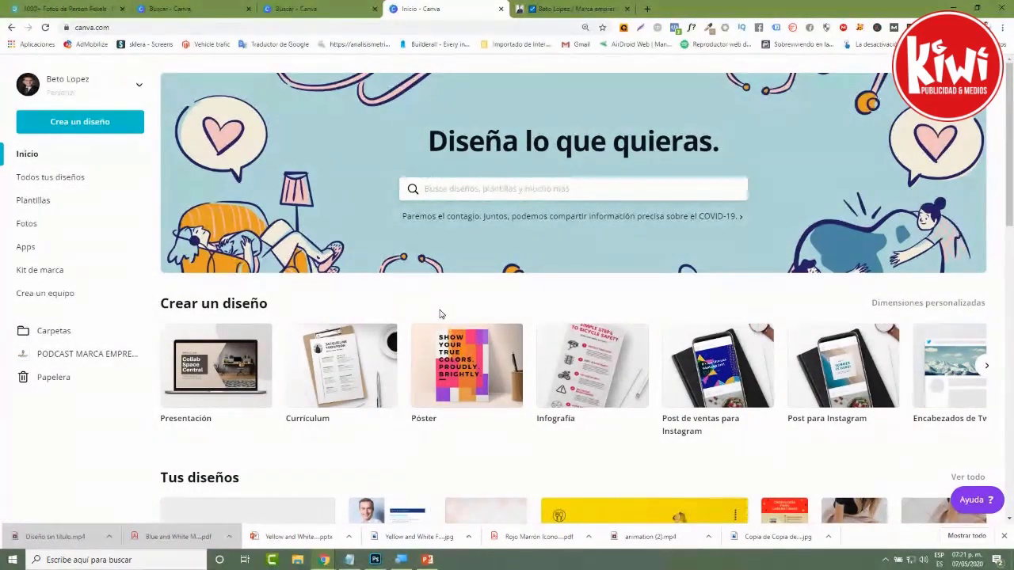
Expand the home page's design formats and open the Logotipo templates
scroll(645, 428, "down", 3)
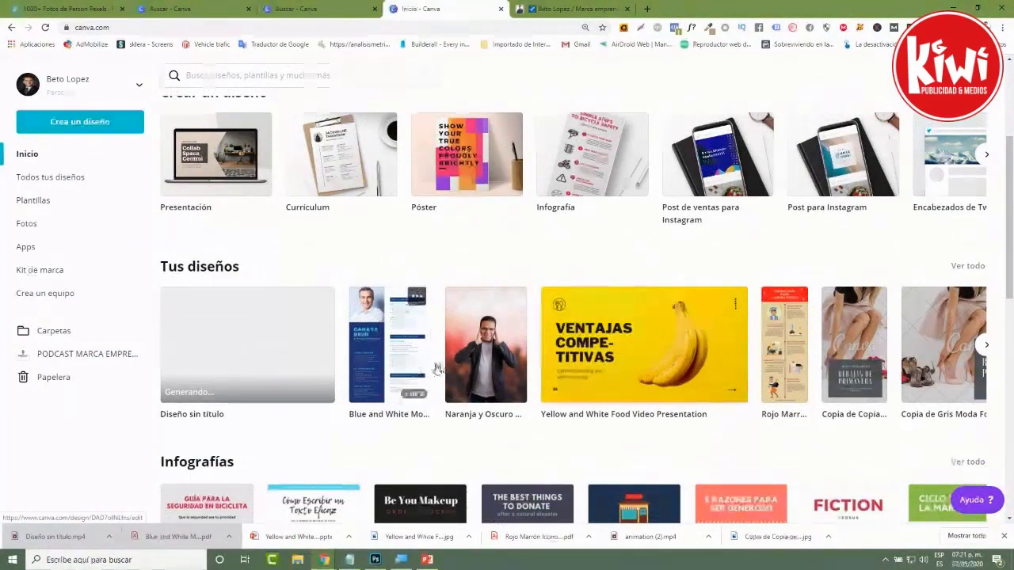
scroll(642, 353, "up", 1)
scroll(634, 349, "up", 2)
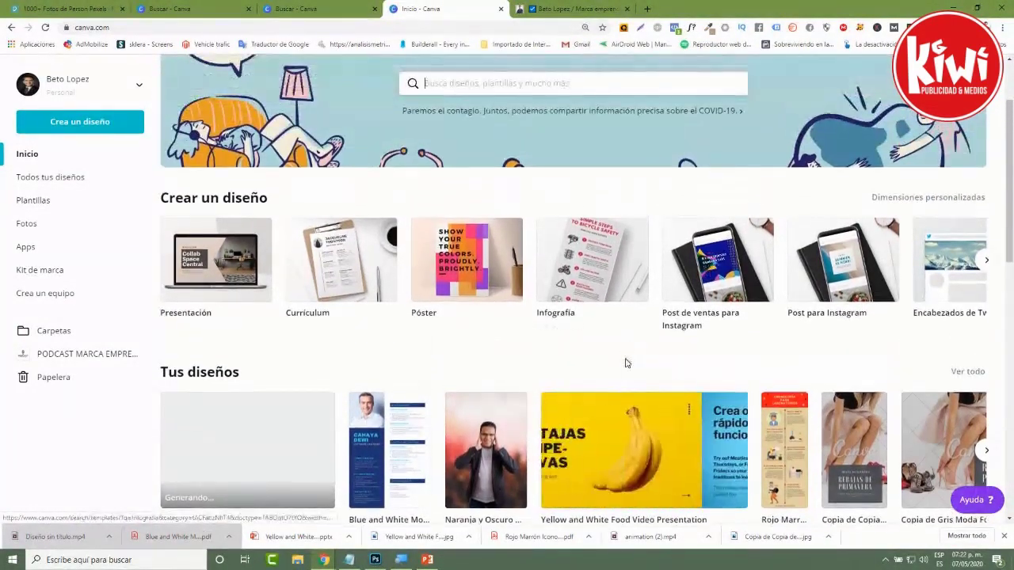
left_click(987, 262)
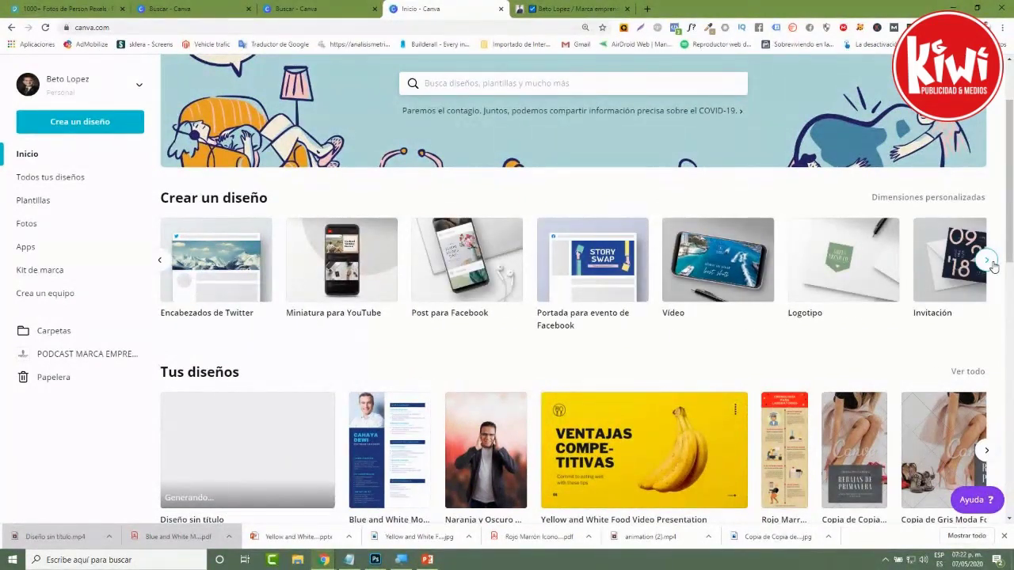
left_click(831, 282)
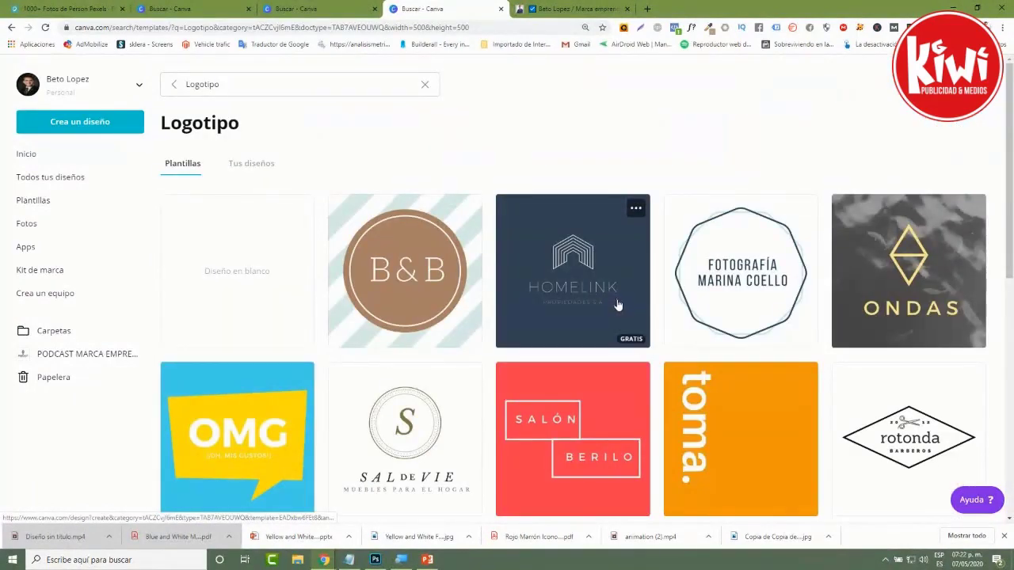
Scroll through the Logotipo template results, then go back to Inicio
scroll(656, 353, "down", 3)
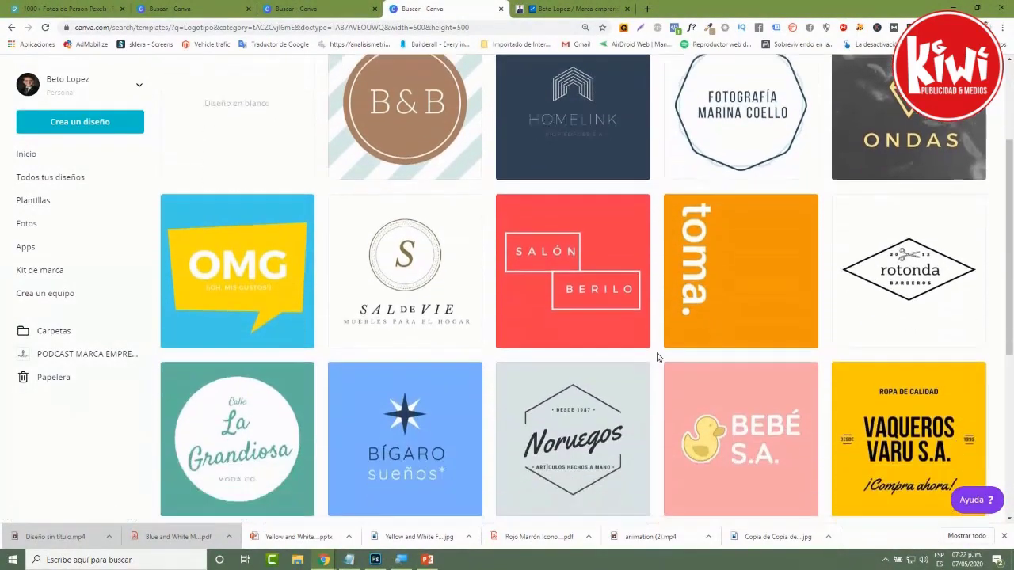
scroll(656, 358, "down", 5)
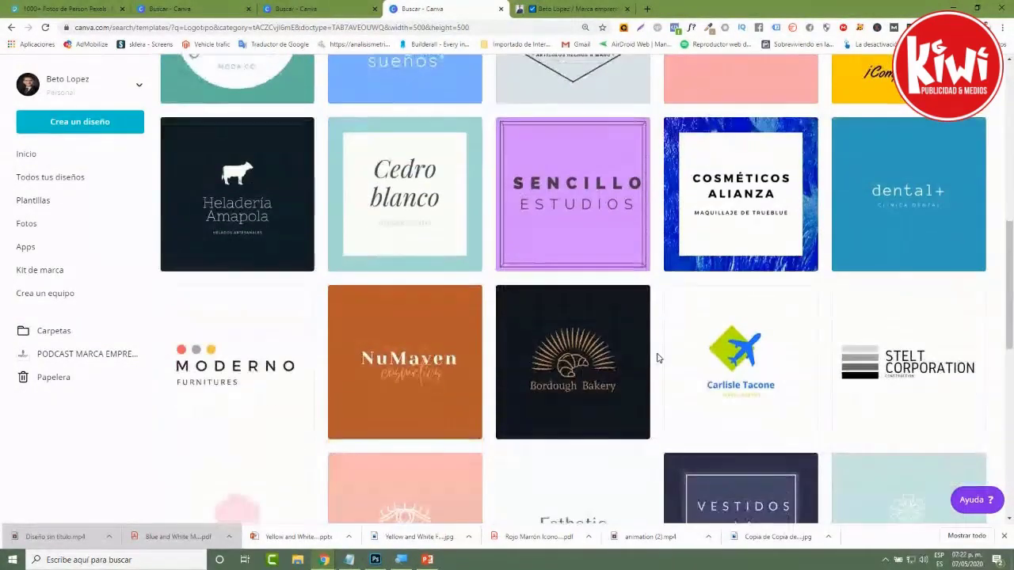
scroll(656, 362, "down", 5)
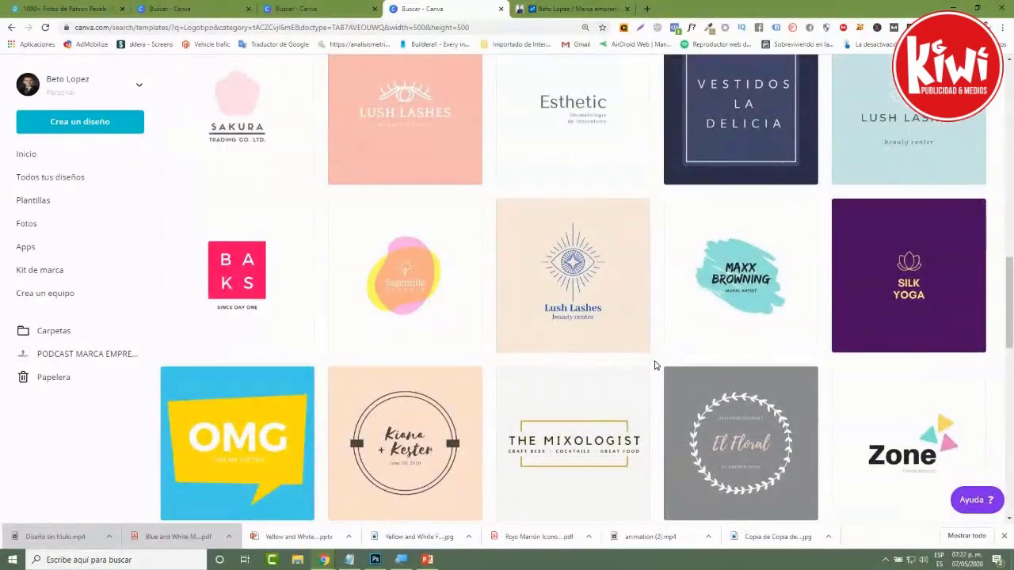
scroll(653, 368, "down", 1)
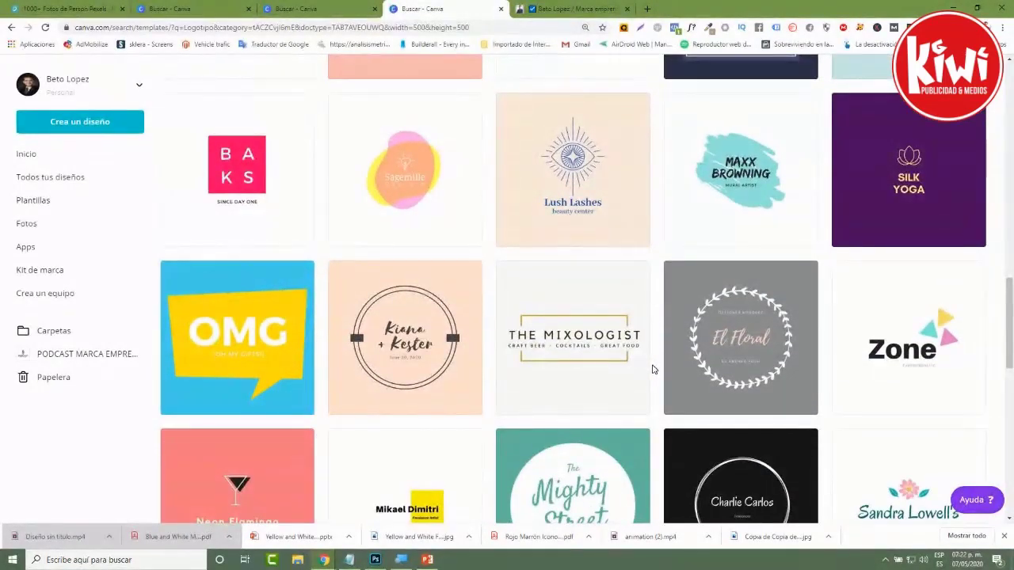
scroll(653, 369, "down", 3)
scroll(651, 371, "up", 2)
scroll(649, 374, "up", 8)
scroll(650, 373, "up", 5)
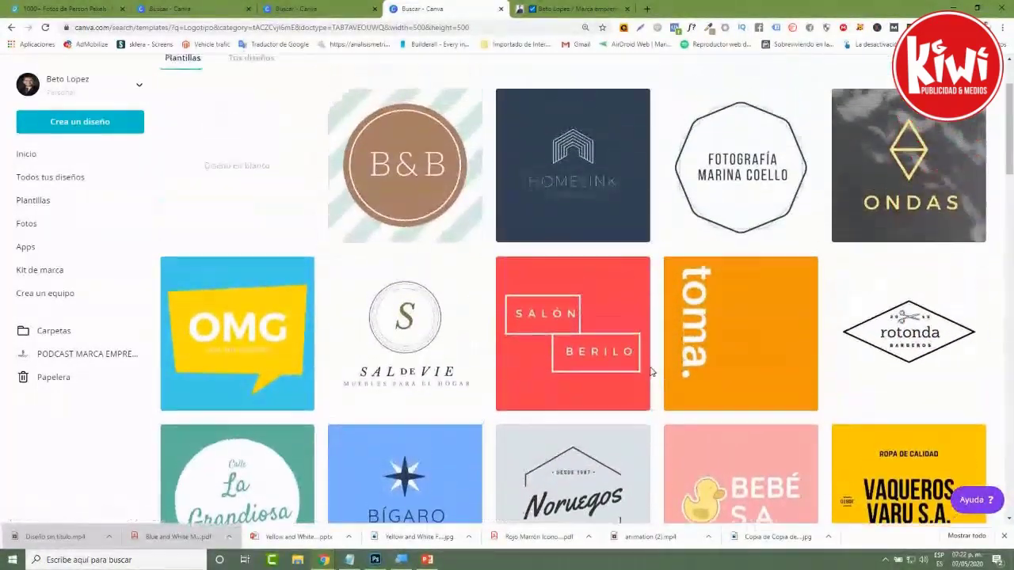
scroll(655, 373, "up", 2)
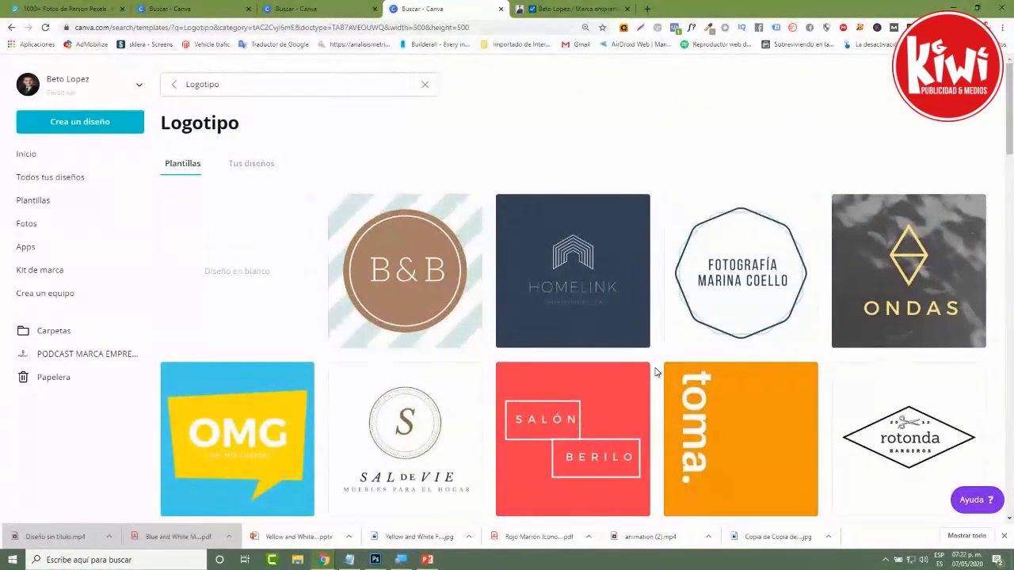
scroll(656, 367, "down", 7)
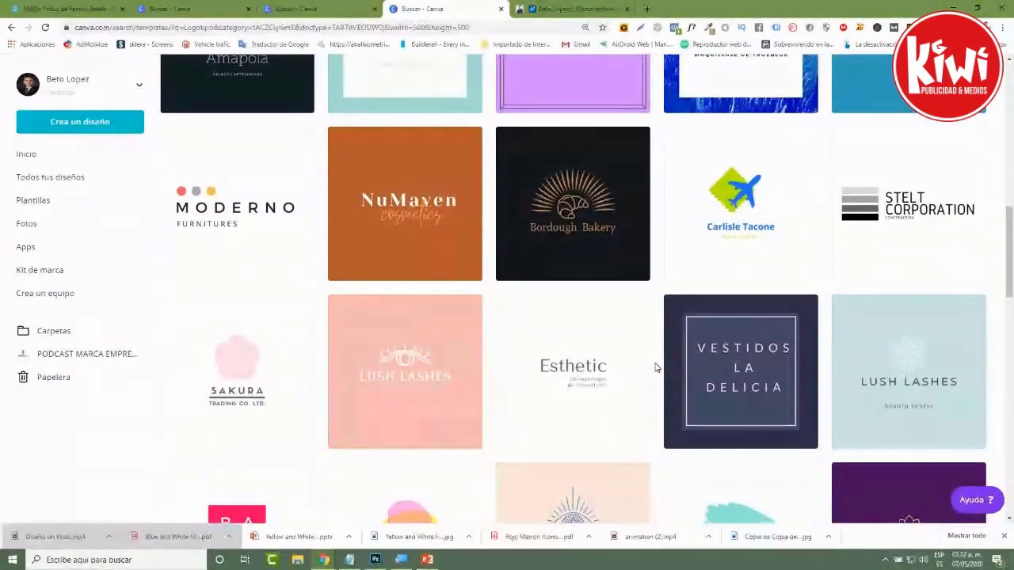
scroll(656, 367, "up", 7)
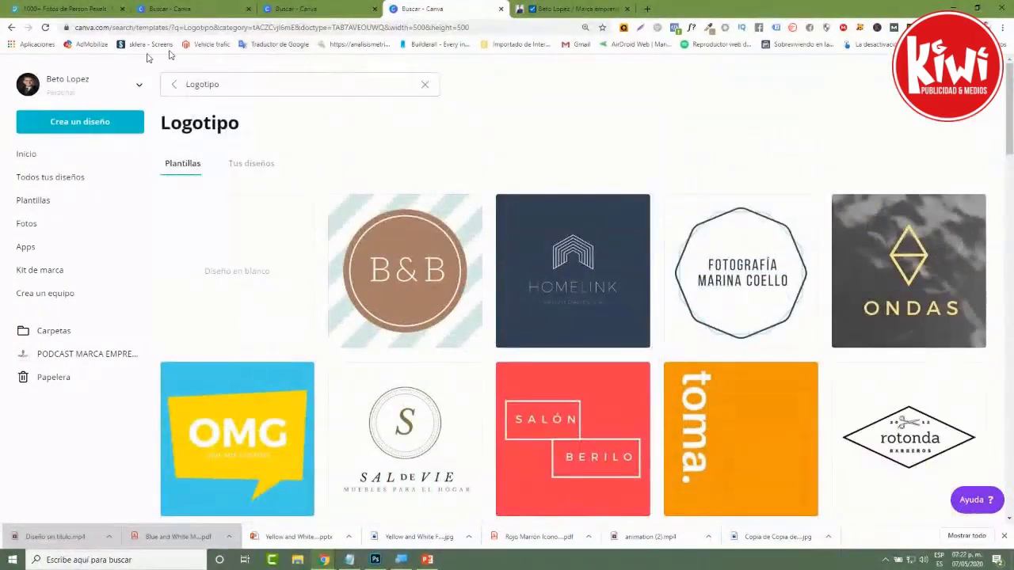
left_click(173, 84)
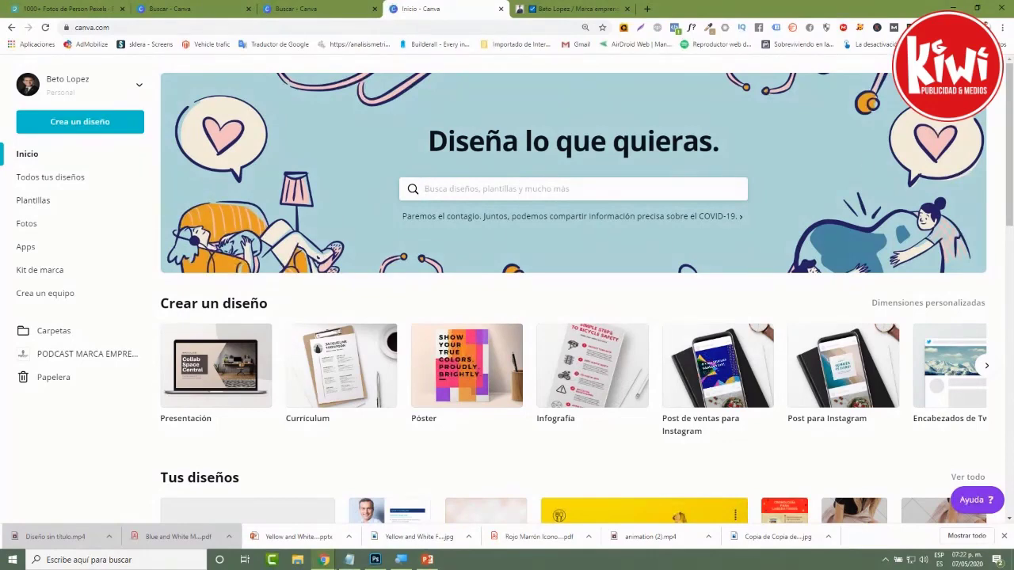
Look through the Facebook event cover templates, then return to the home page
left_click(987, 366)
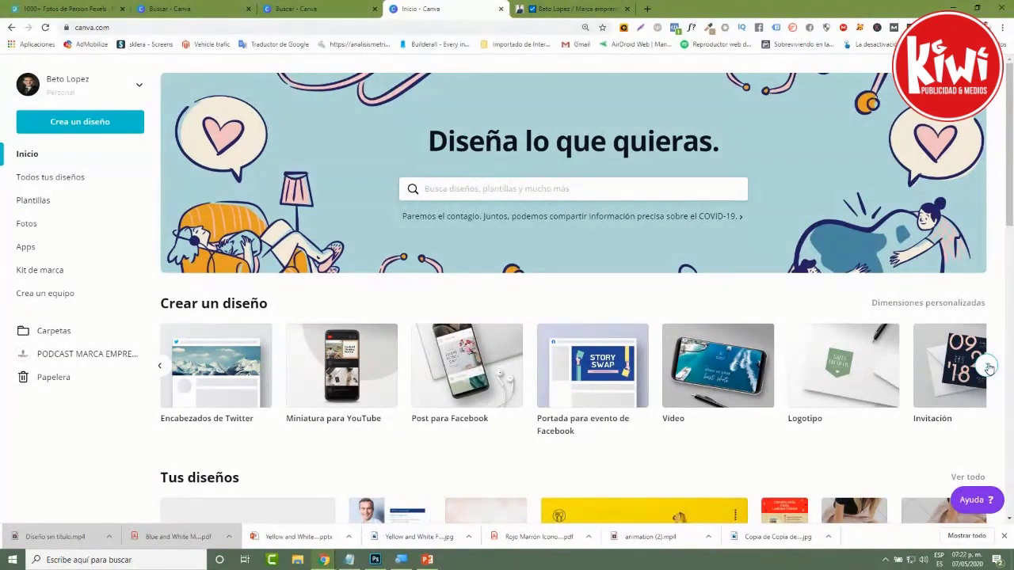
left_click(581, 364)
scroll(596, 372, "down", 1)
scroll(596, 373, "down", 6)
scroll(602, 400, "up", 7)
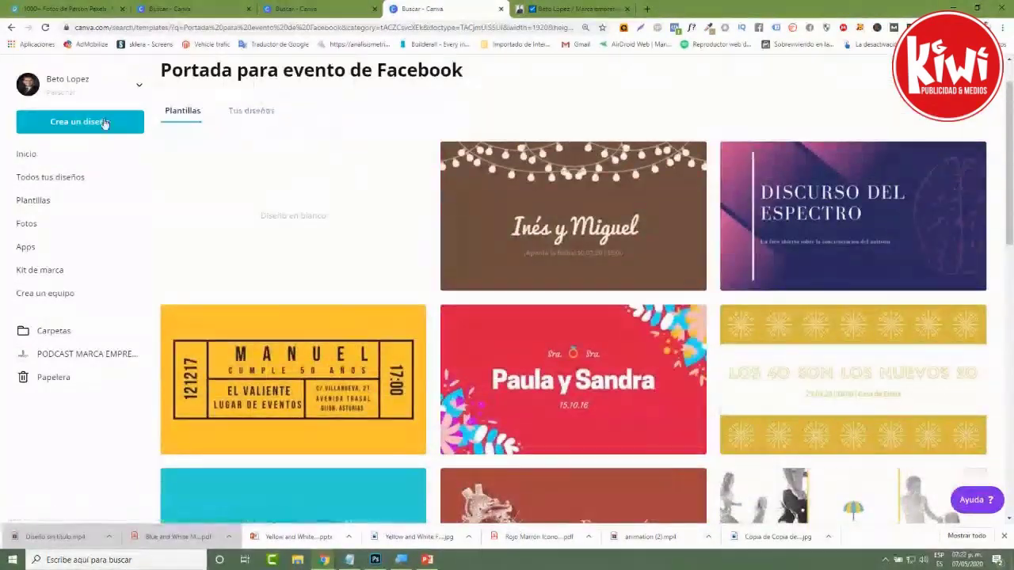
left_click(33, 162)
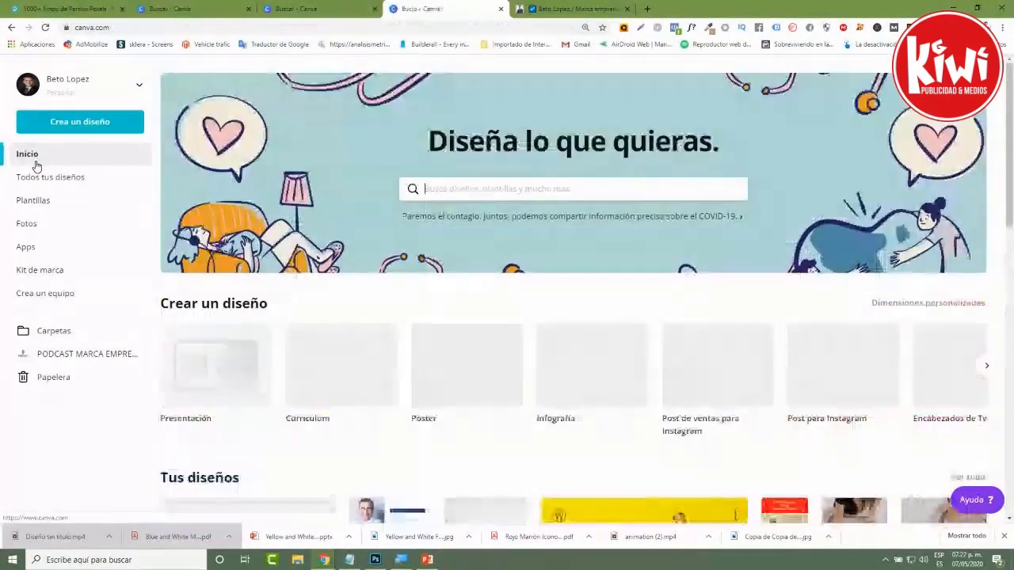
Search 'miniatura youtube' and open the 7 Simple Marinade Recipes food thumbnail template
left_click(486, 189)
type("miniatu")
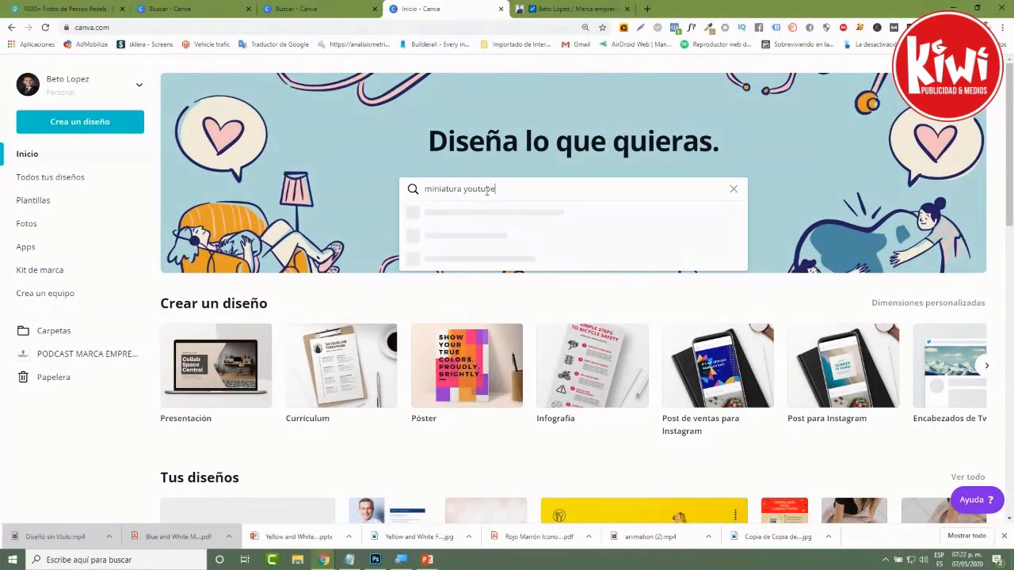
type("ra youtube")
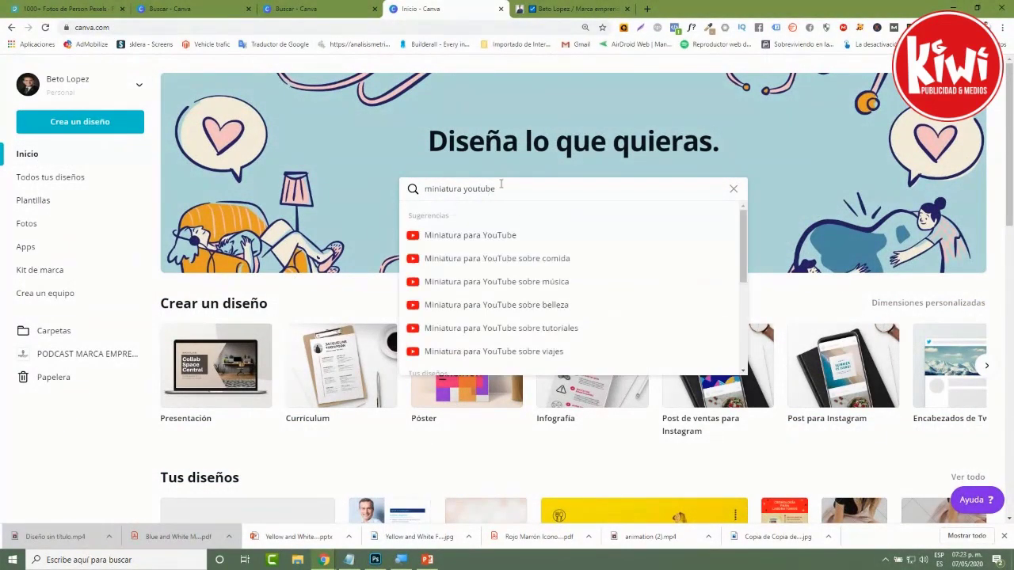
left_click(516, 259)
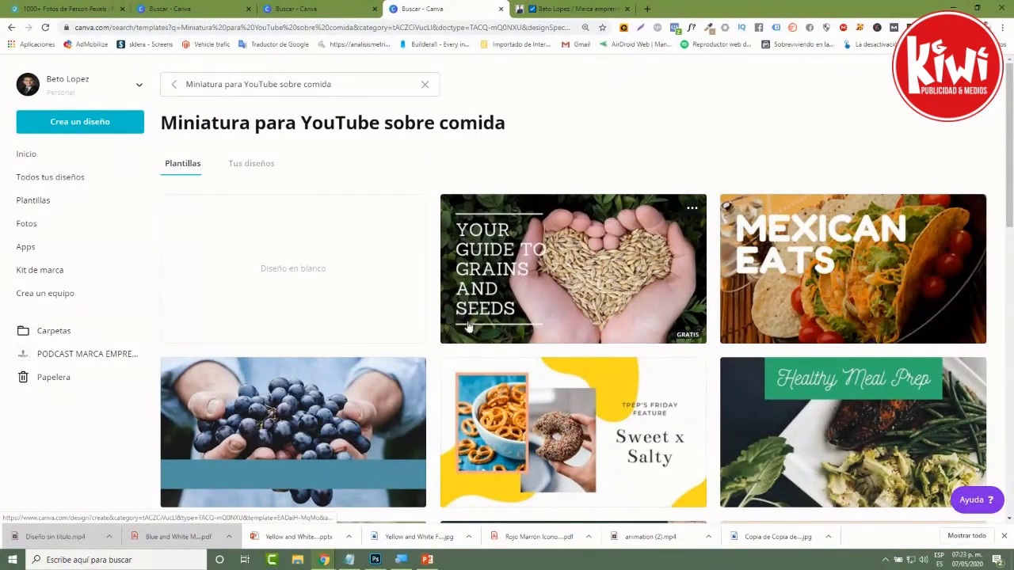
scroll(435, 345, "down", 6)
scroll(435, 338, "down", 2)
scroll(435, 338, "up", 3)
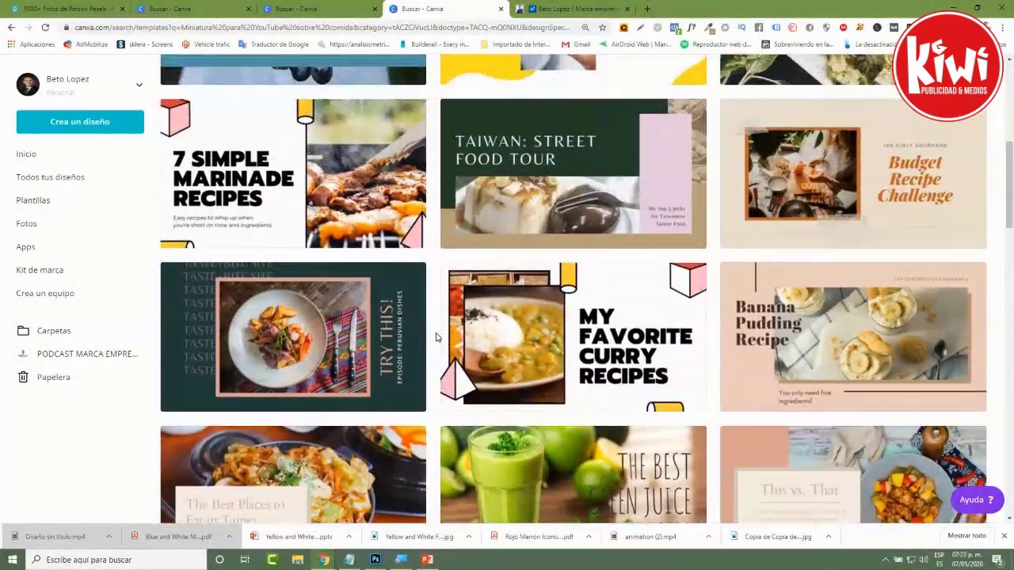
scroll(434, 338, "up", 2)
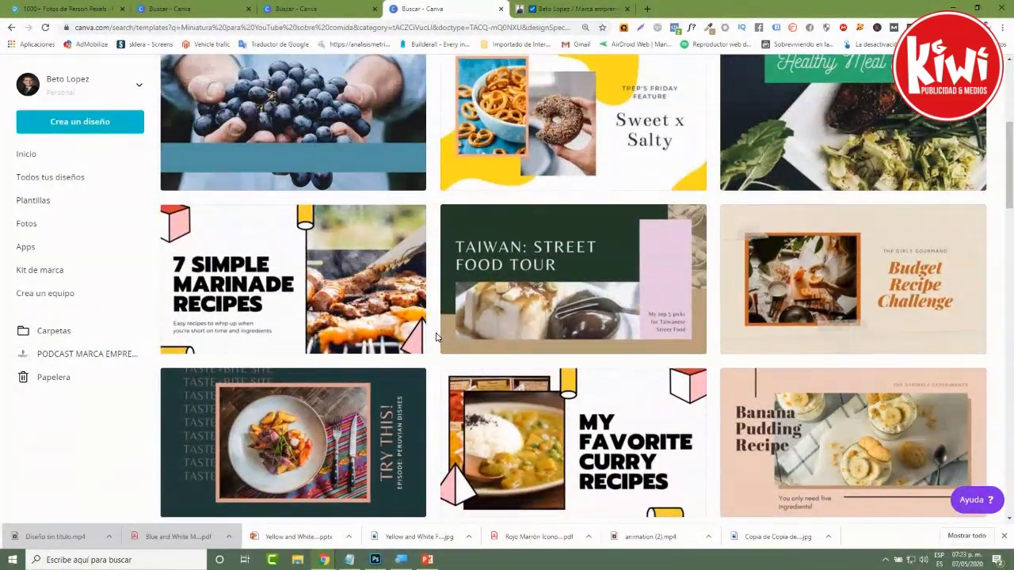
left_click(309, 289)
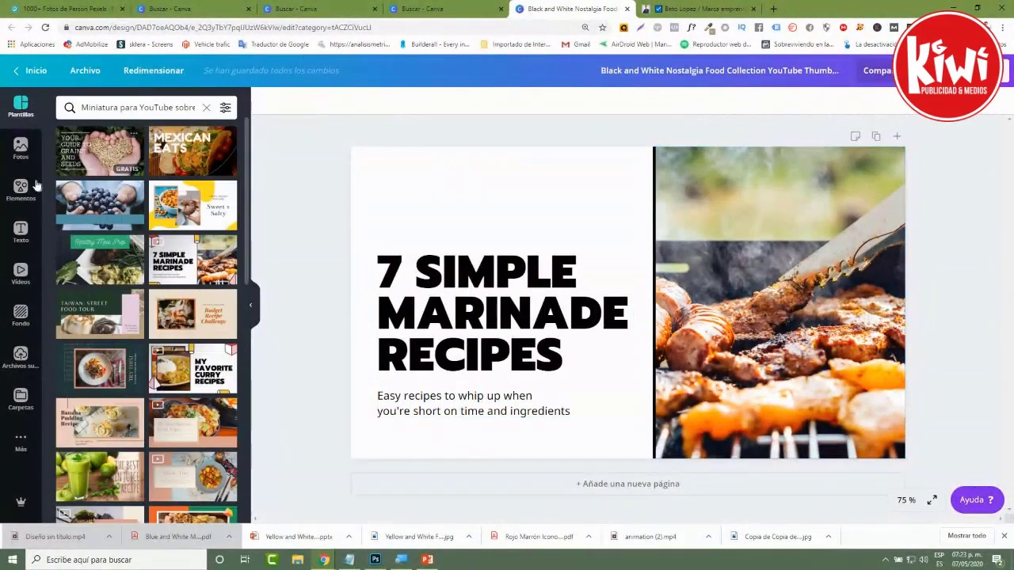
Search Fotos for 'business' and replace the grilled-meat photo with a businessman
left_click(21, 147)
left_click(141, 107)
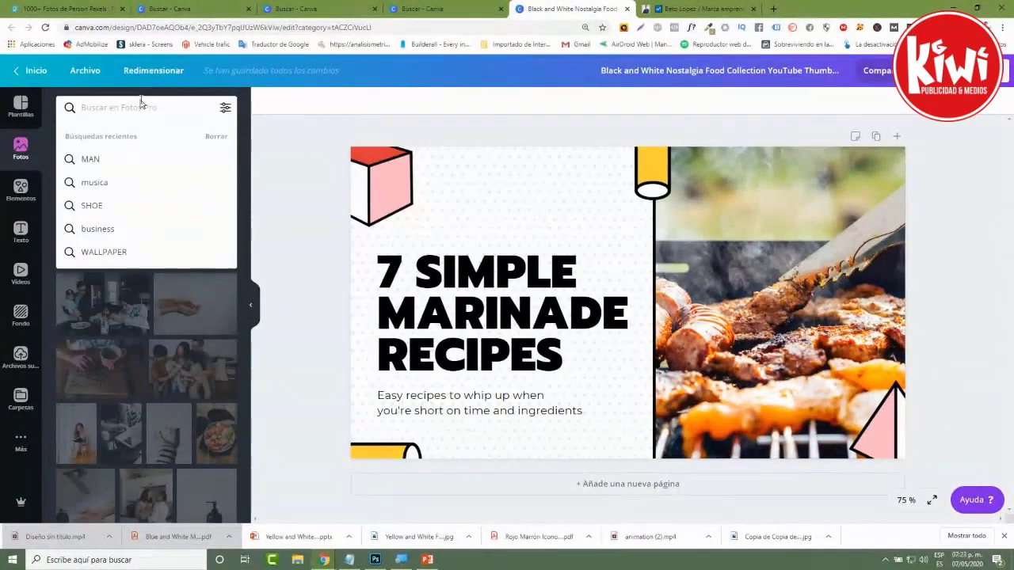
type("business")
key("Return")
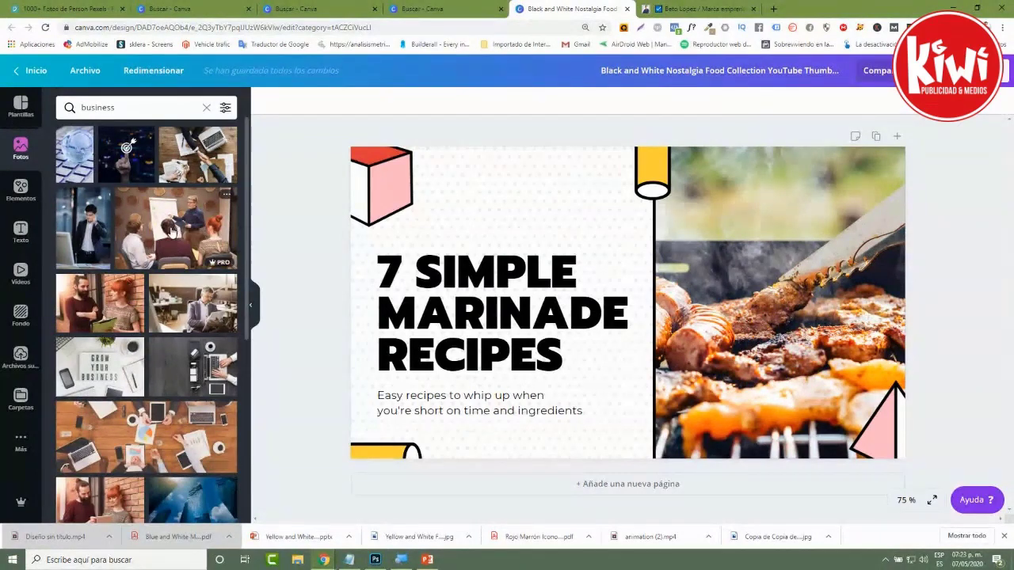
left_click_drag(206, 317, 731, 264)
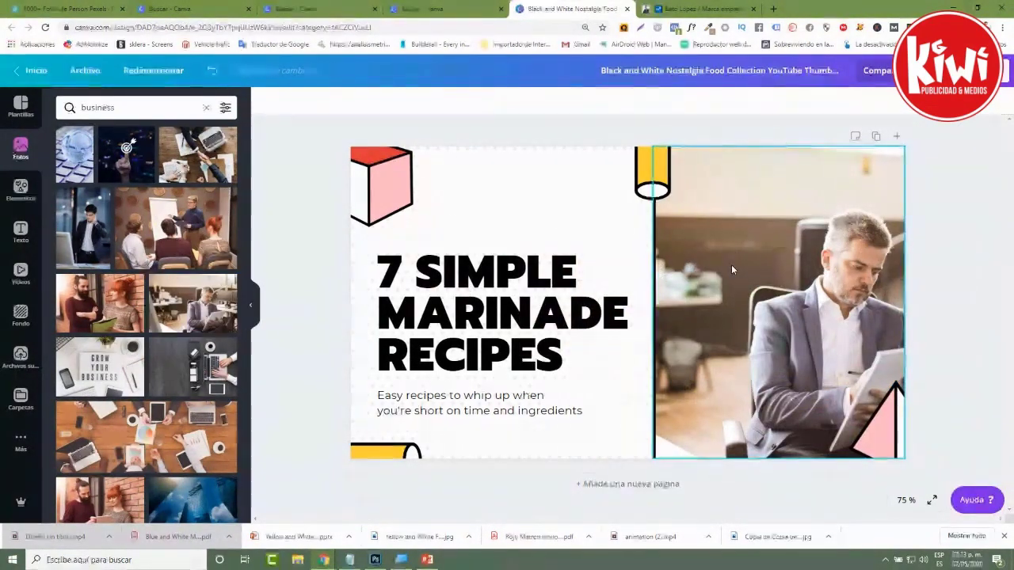
Reposition the businessman photo within its frame and flip it horizontally
double_click(843, 296)
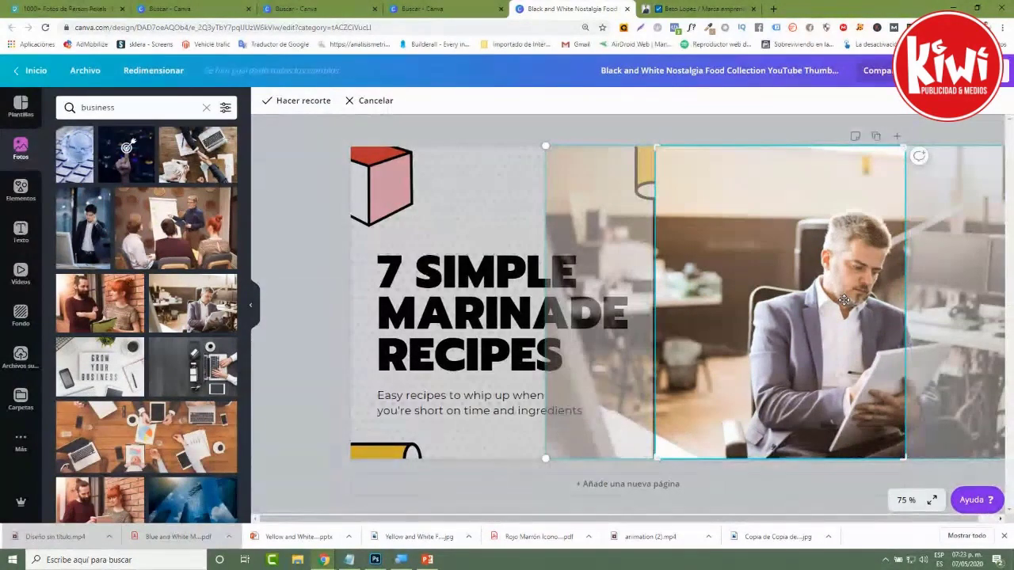
left_click_drag(831, 289, 797, 288)
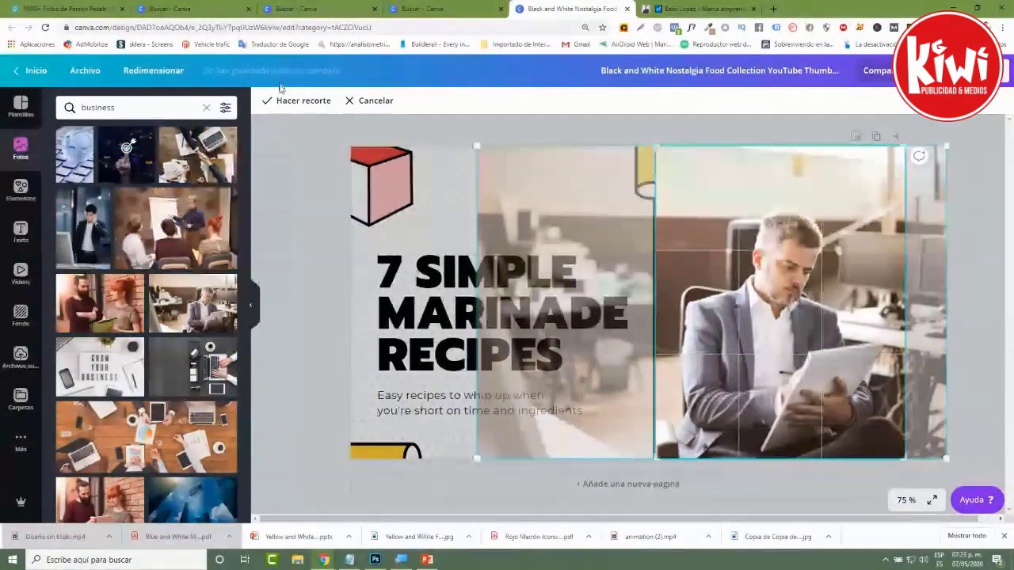
left_click(296, 102)
left_click(398, 101)
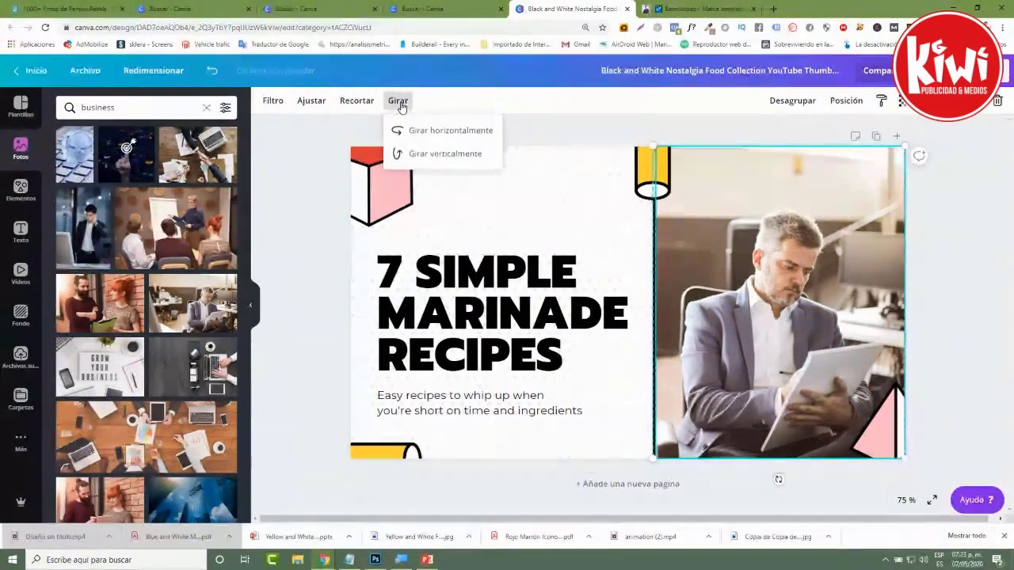
left_click(417, 131)
left_click(955, 296)
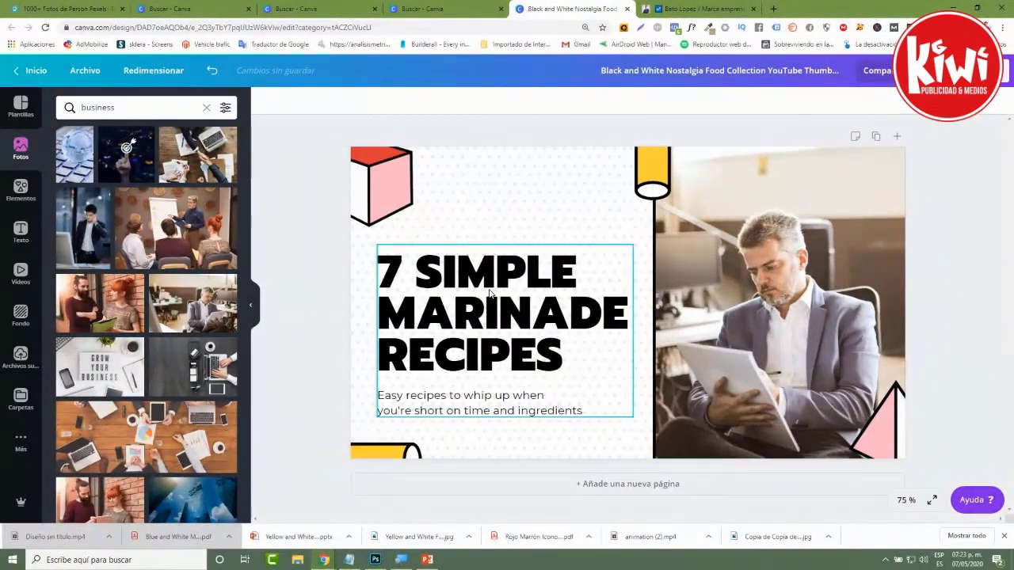
Change the title to '7 TIPS PARA EMPRENDER' with font size 70
left_click(572, 363)
left_click_drag(572, 363, 418, 270)
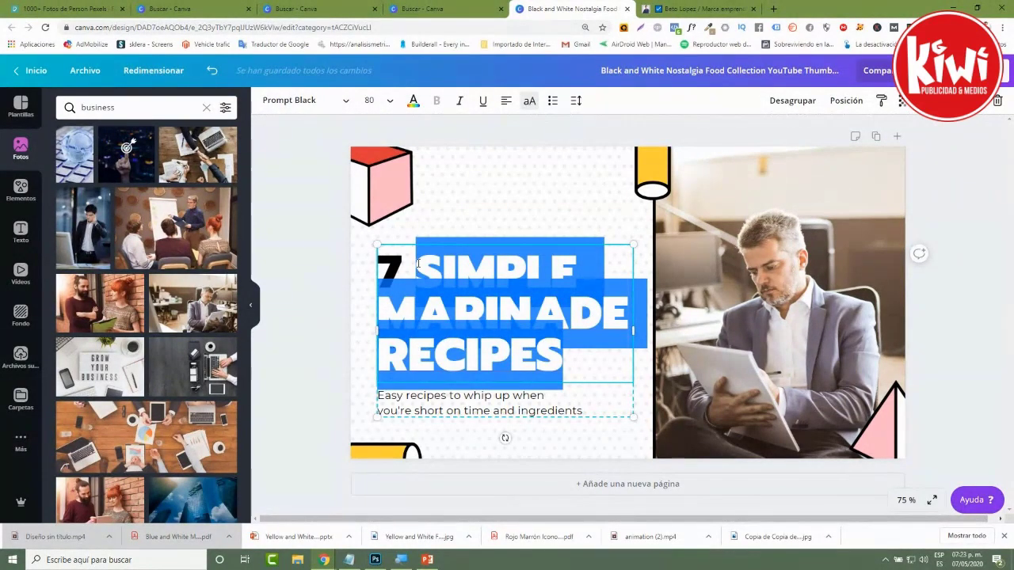
type("TIPS")
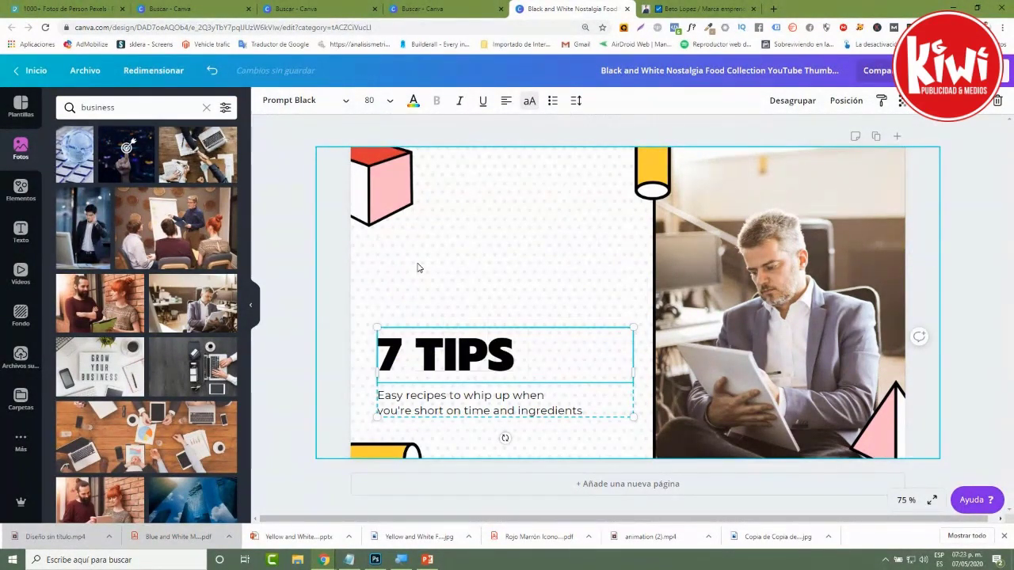
type(" PARA EMPRENDER")
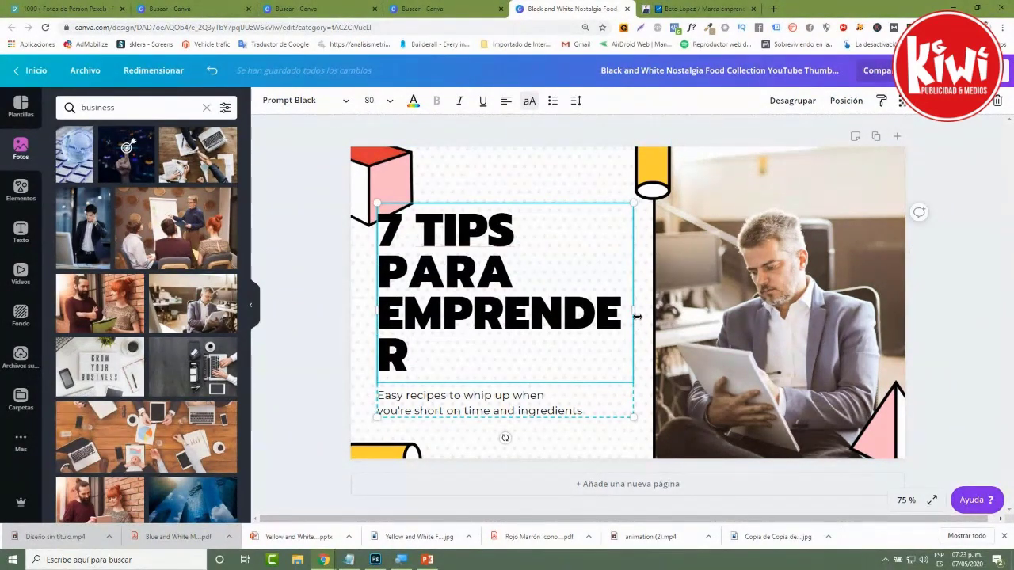
left_click_drag(644, 314, 646, 315)
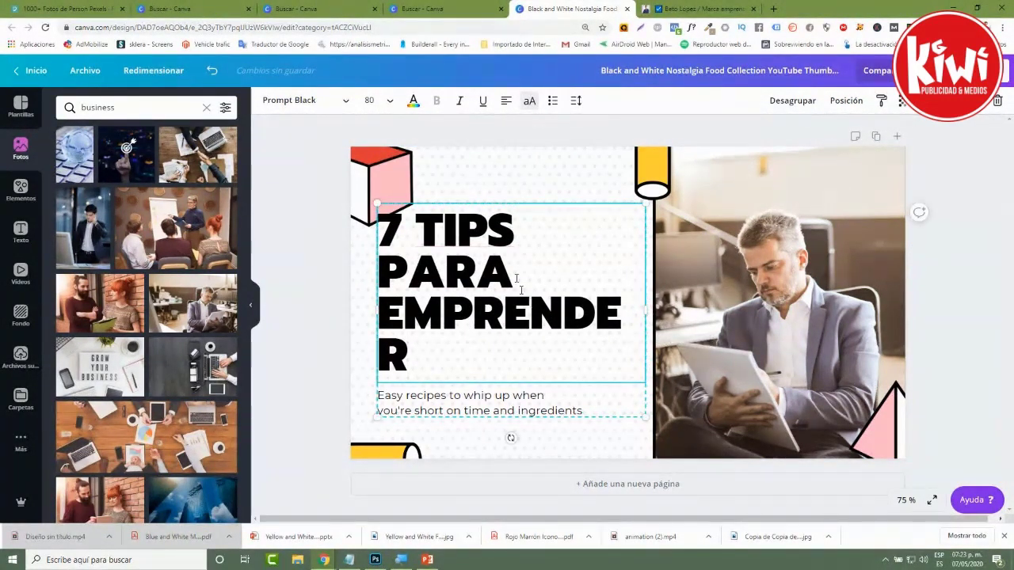
left_click(390, 101)
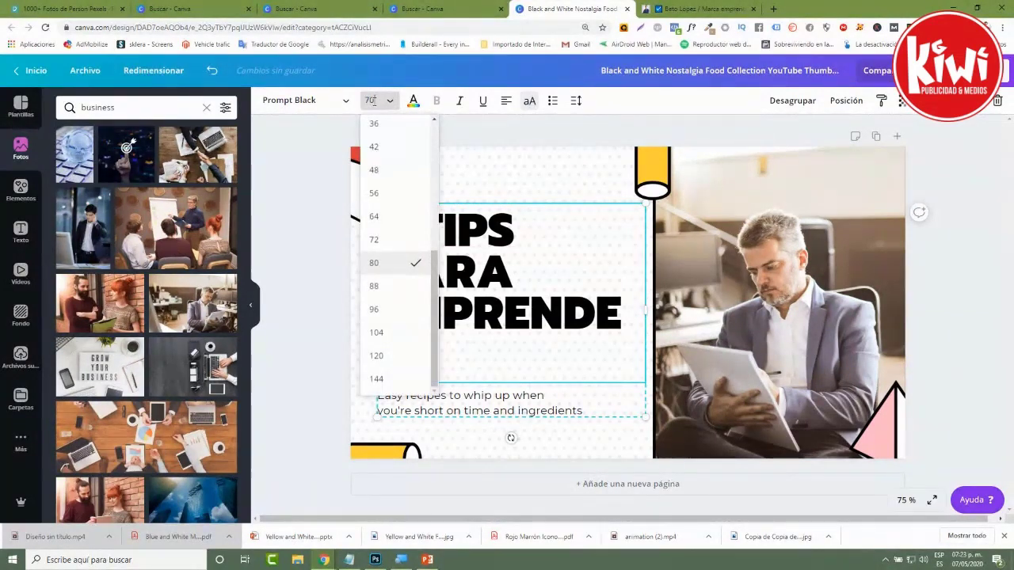
key("Return")
left_click(329, 301)
Delete the pink cube, the top yellow pencil and the bottom yellow decoration
left_click(380, 186)
key("Delete")
left_click(652, 170)
key("Delete")
left_click(396, 453)
key("Delete")
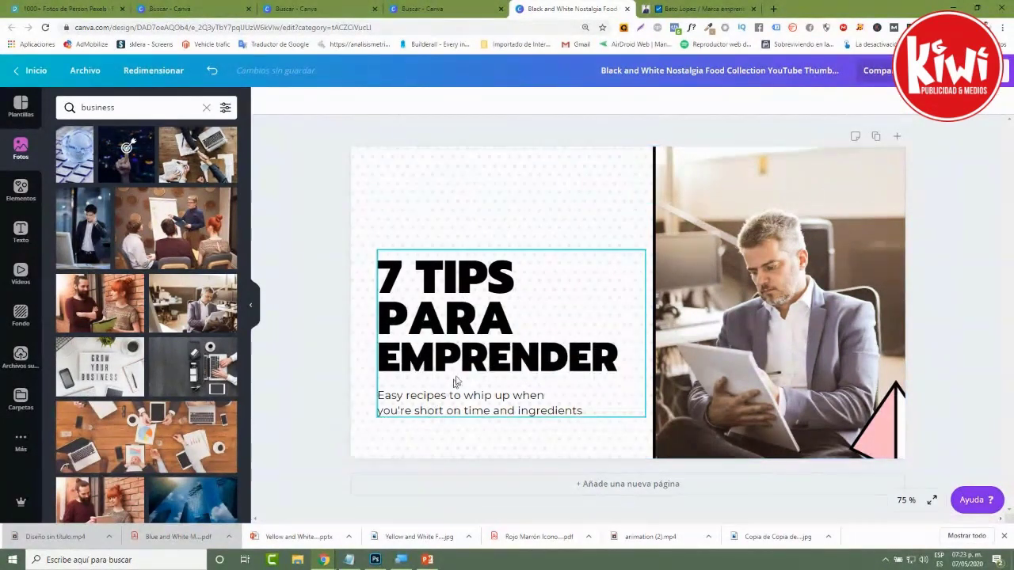
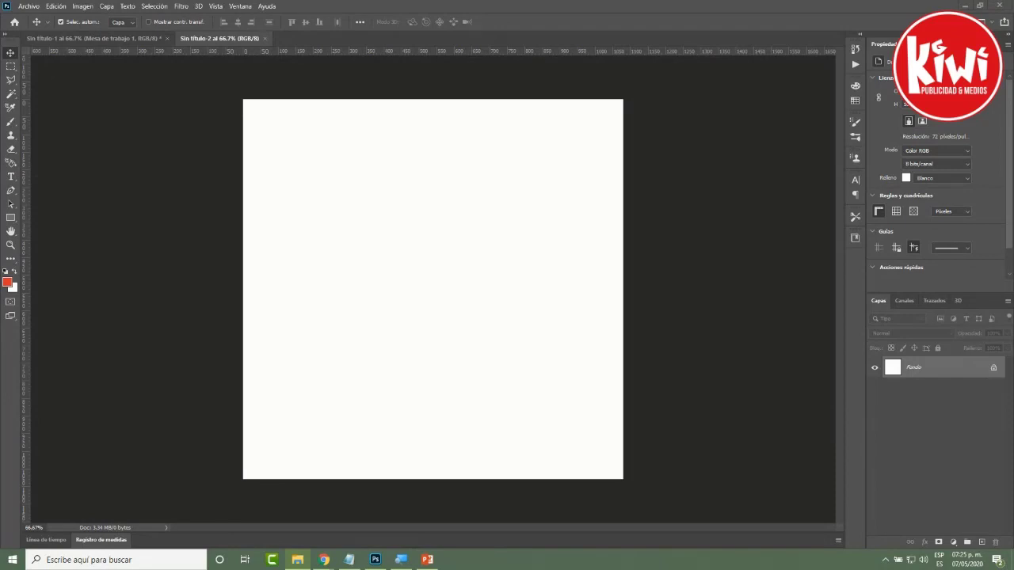
Place the man's photo on the blank canvas and unlock the Fondo background layer
left_click_drag(647, 193, 504, 229)
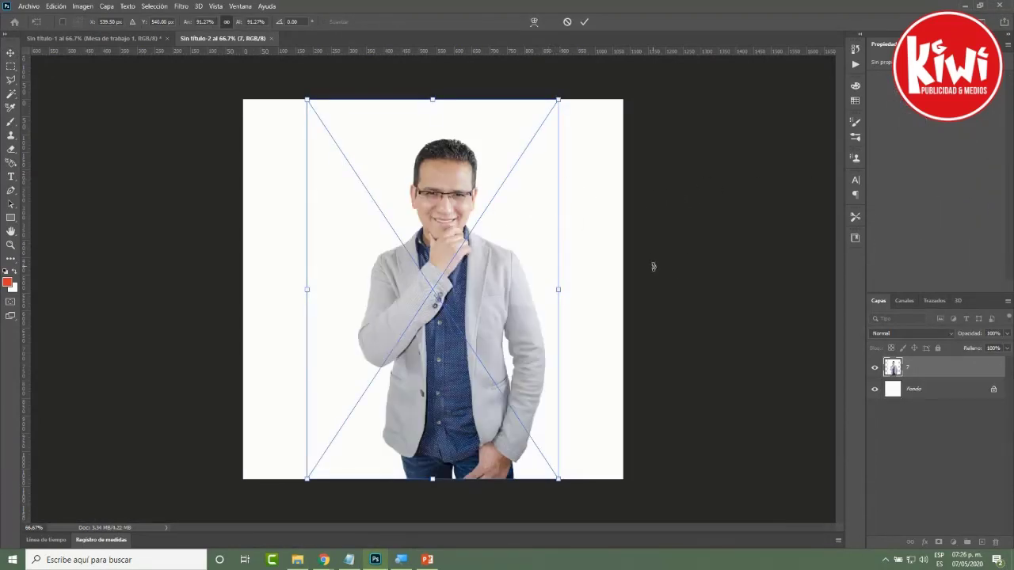
key("Return")
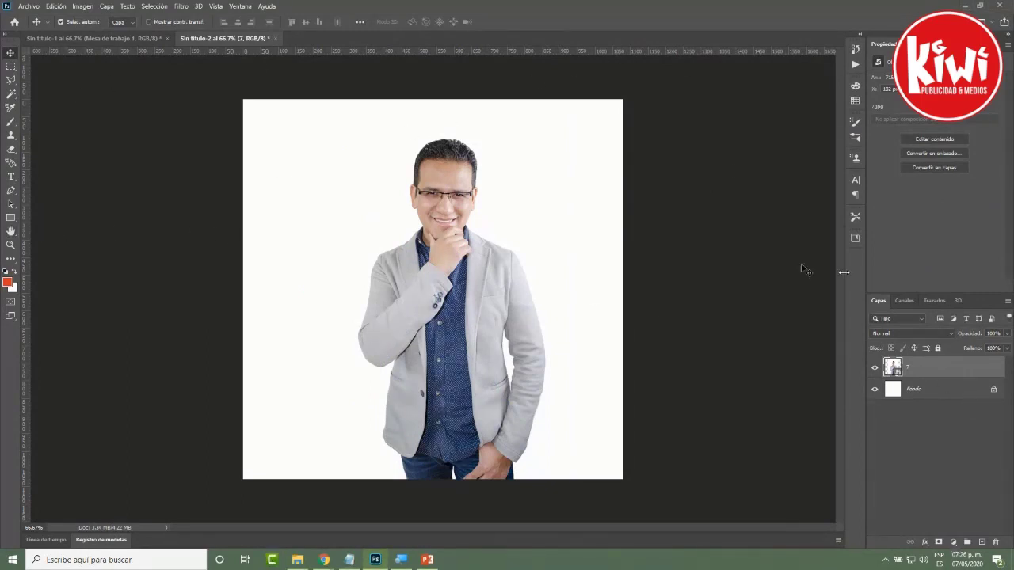
left_click(993, 389)
Add a new Capa 1 layer filled with red-orange, hiding Capa 0, and select layer 7
left_click(982, 542)
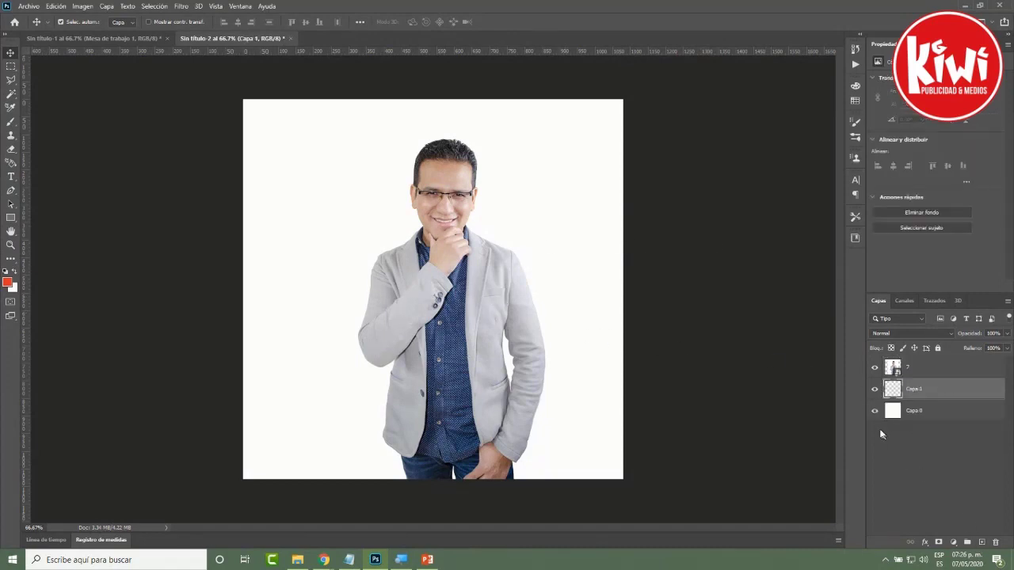
left_click(875, 410)
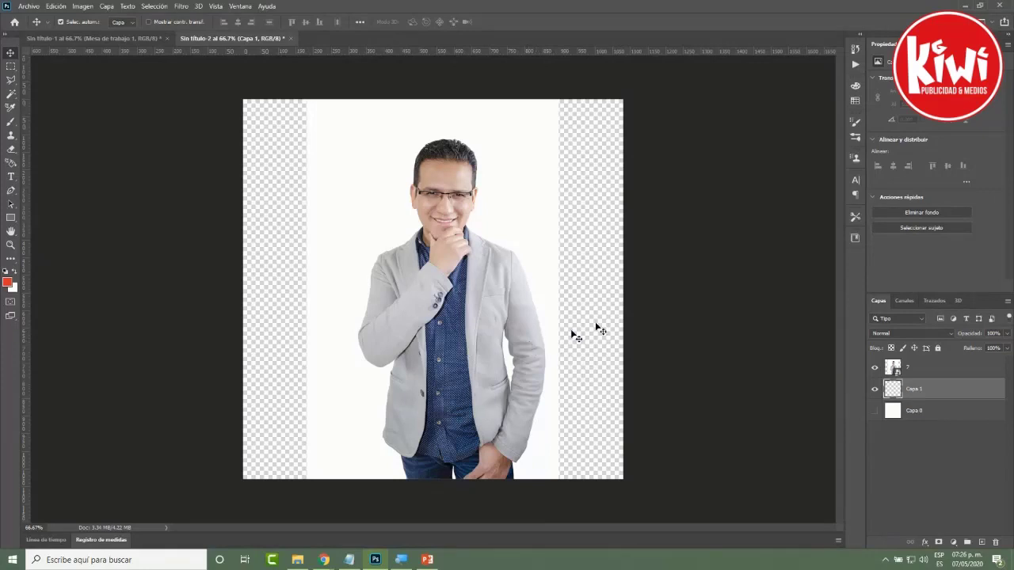
key("g")
left_click(604, 261)
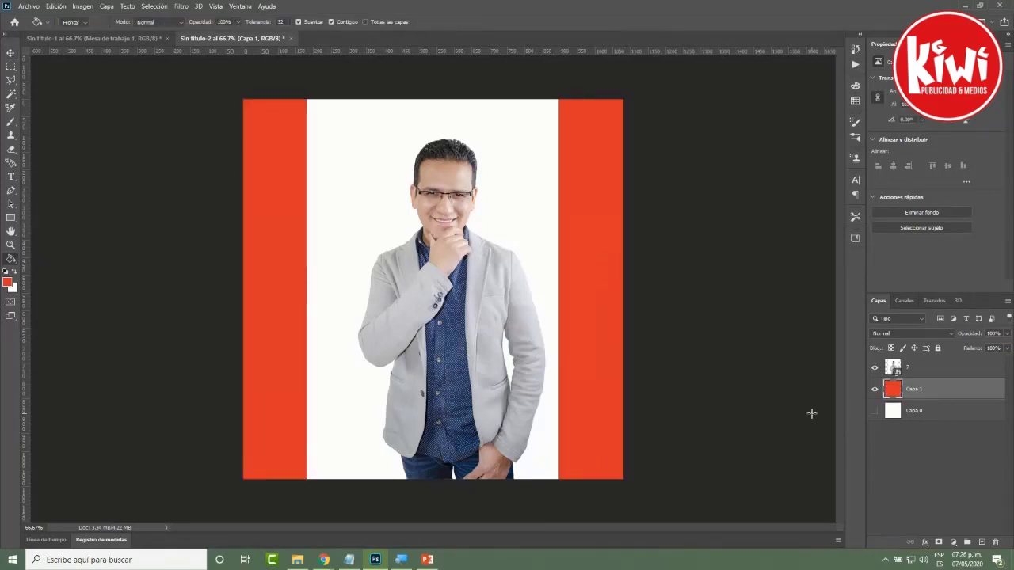
left_click(928, 376)
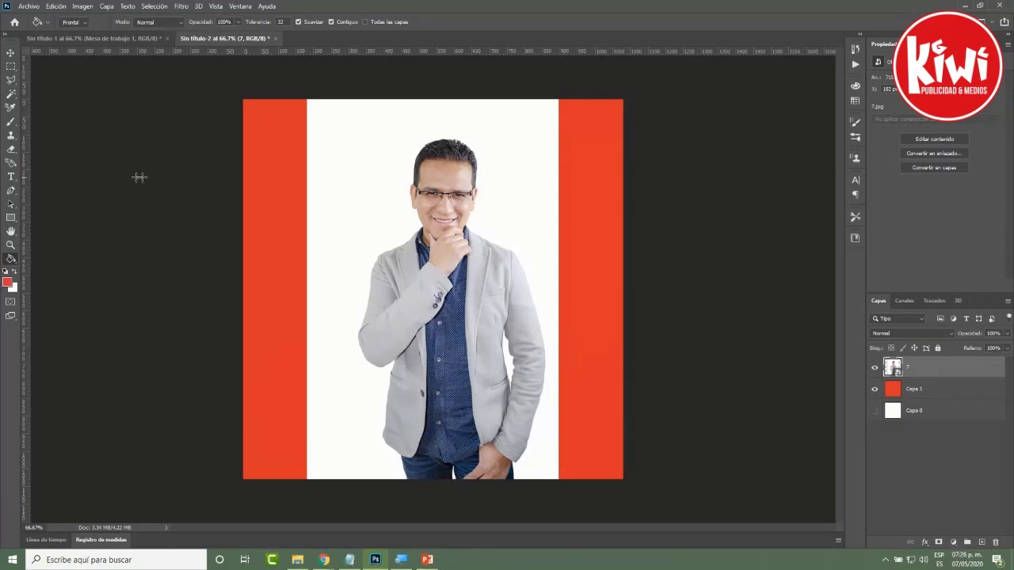
Select the man with Select Subject, invert to the white background, and dismiss the smart-object delete error
left_click(12, 95)
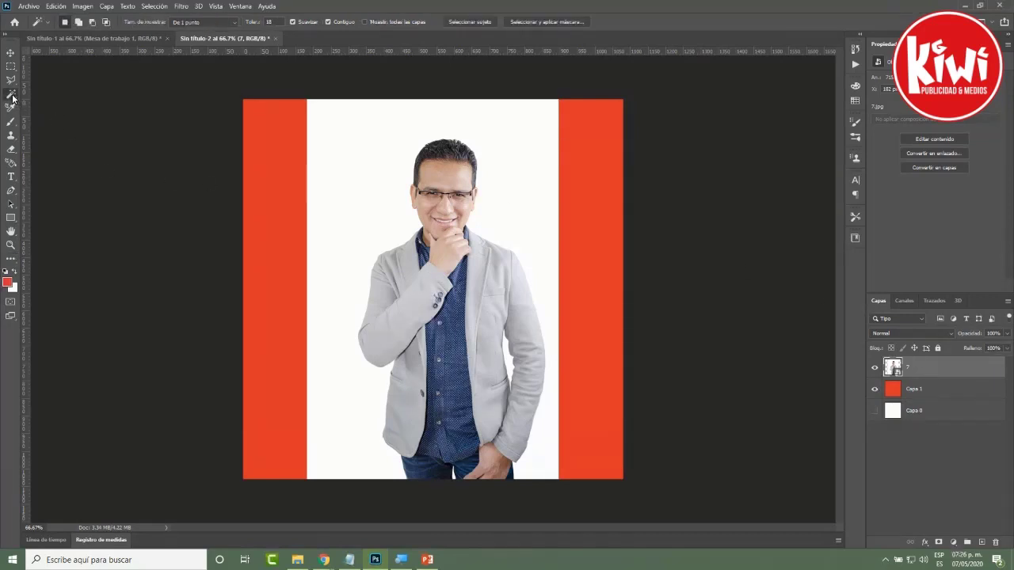
left_click(11, 95)
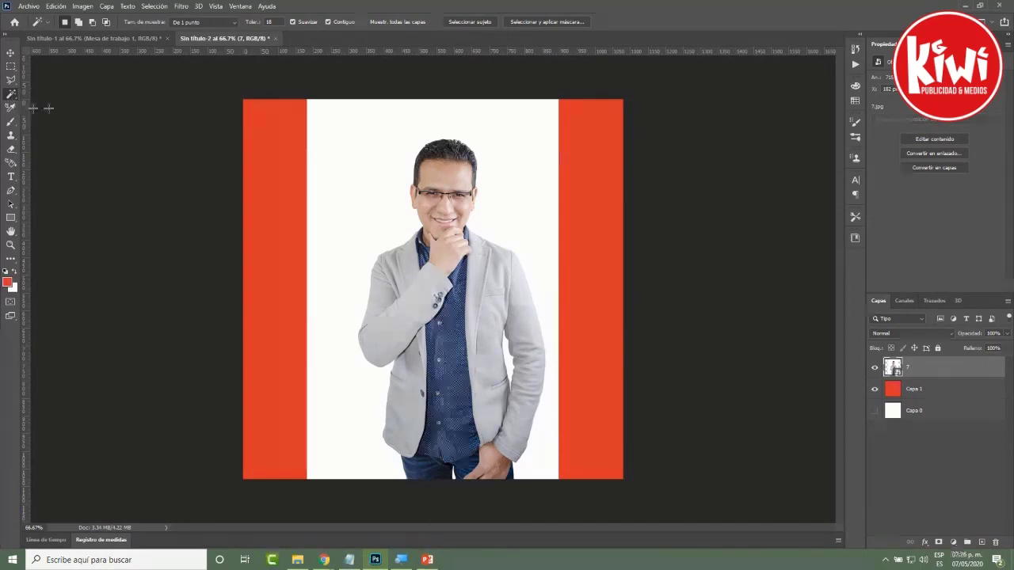
left_click(470, 22)
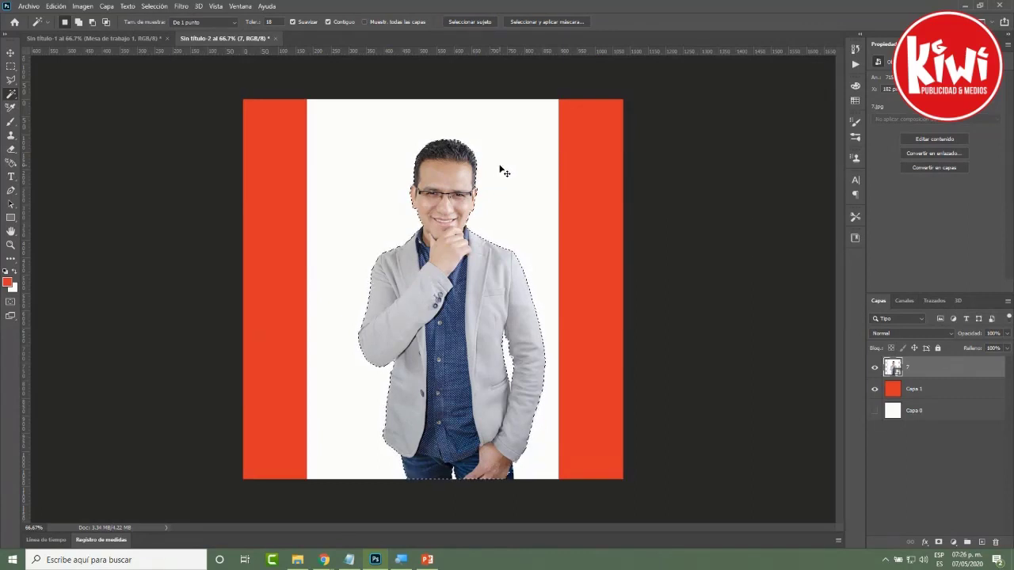
key("ctrl+shift+i")
key("Delete")
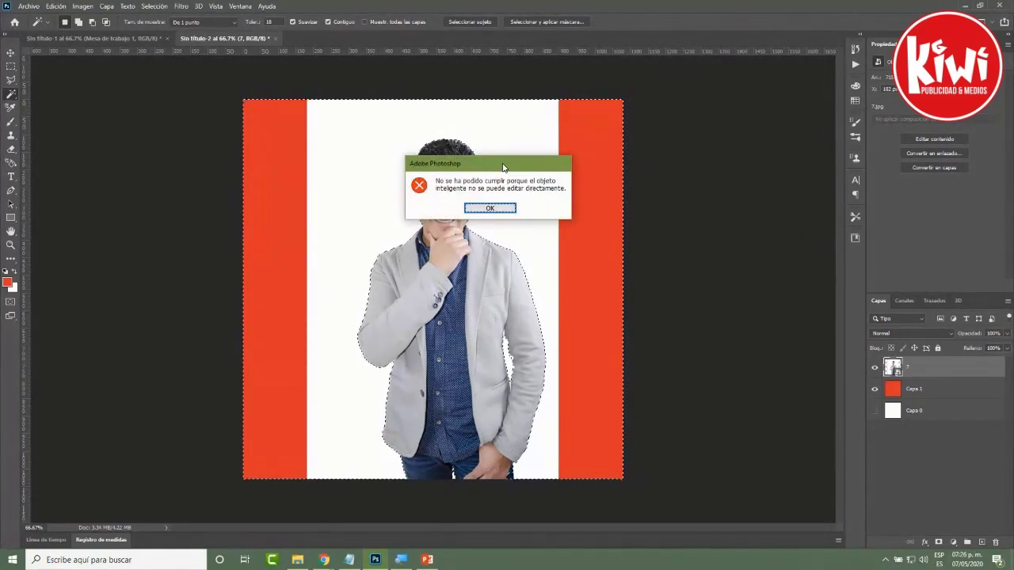
left_click(491, 208)
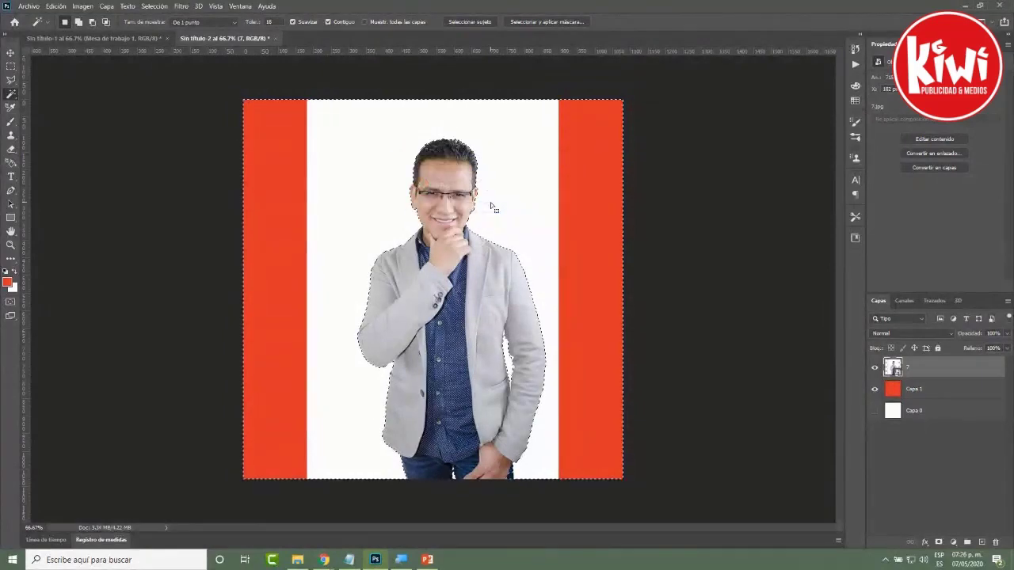
Rasterize layer 7, delete the white background, deselect, and zoom in on the man's face
right_click(934, 374)
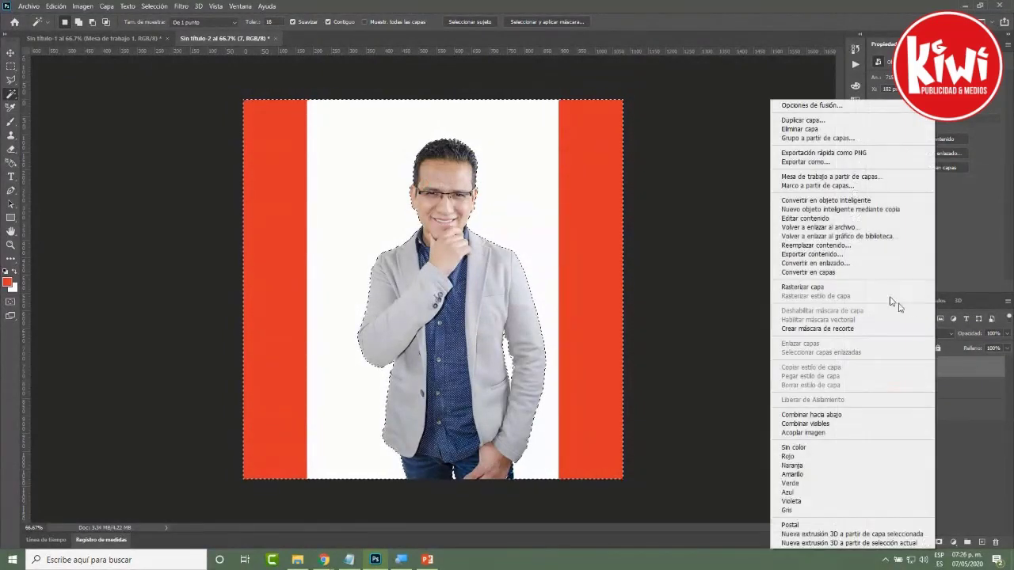
left_click(842, 288)
key("Delete")
key("ctrl+d")
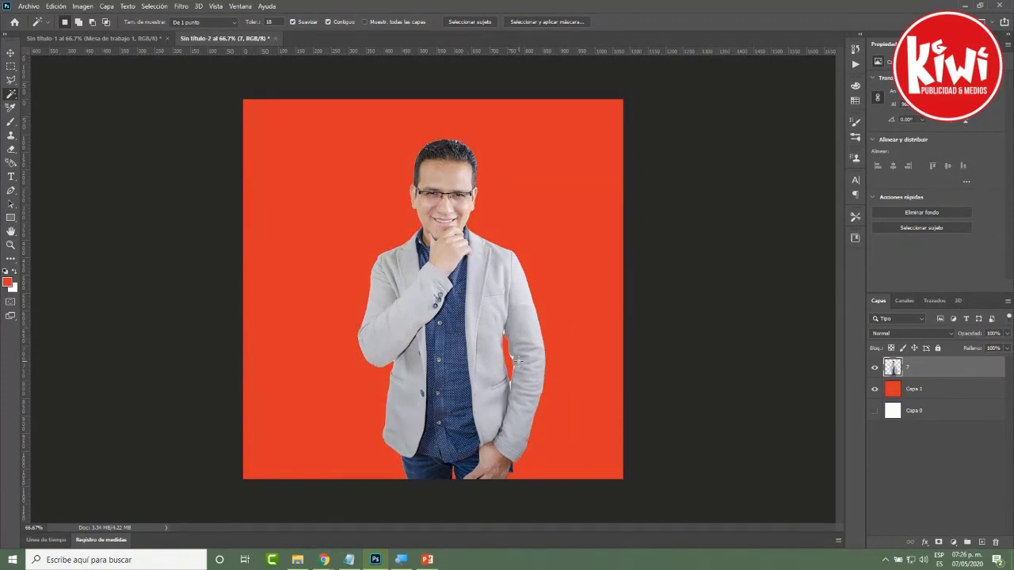
scroll(515, 364, "up", 3)
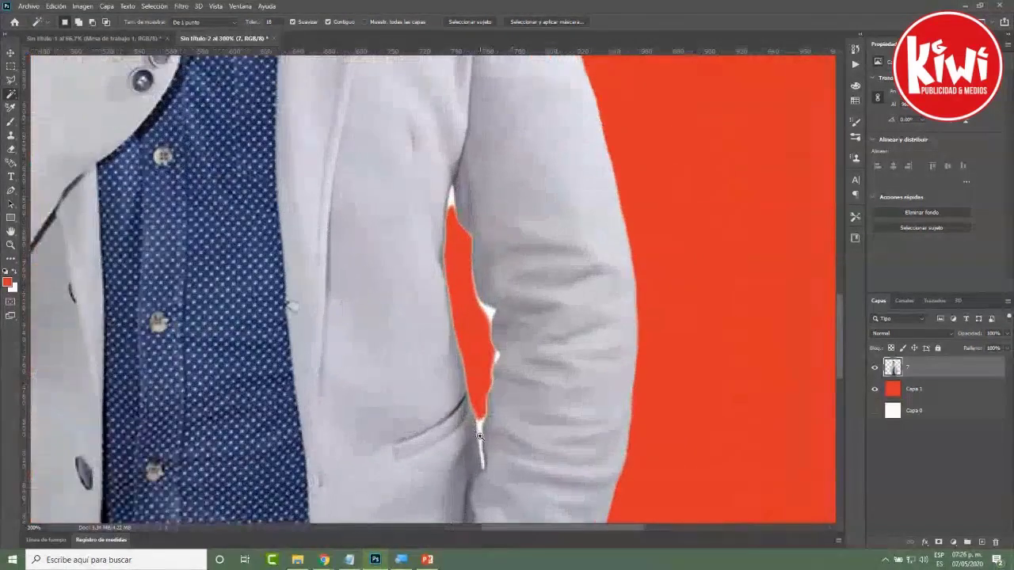
left_click_drag(453, 193, 513, 339)
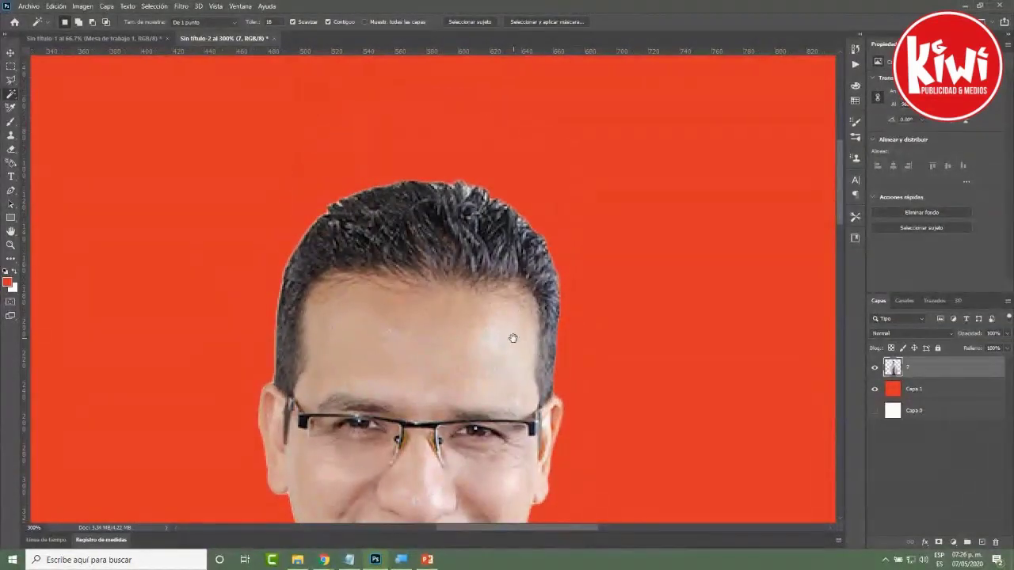
scroll(653, 403, "down", 5)
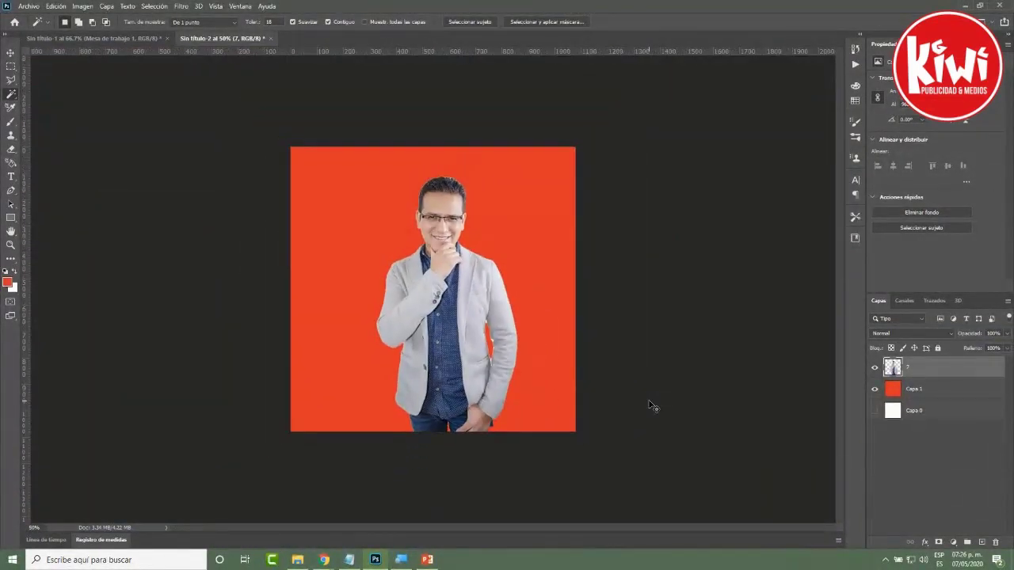
Undo twice to restore the white background and the background selection
key("ctrl+z")
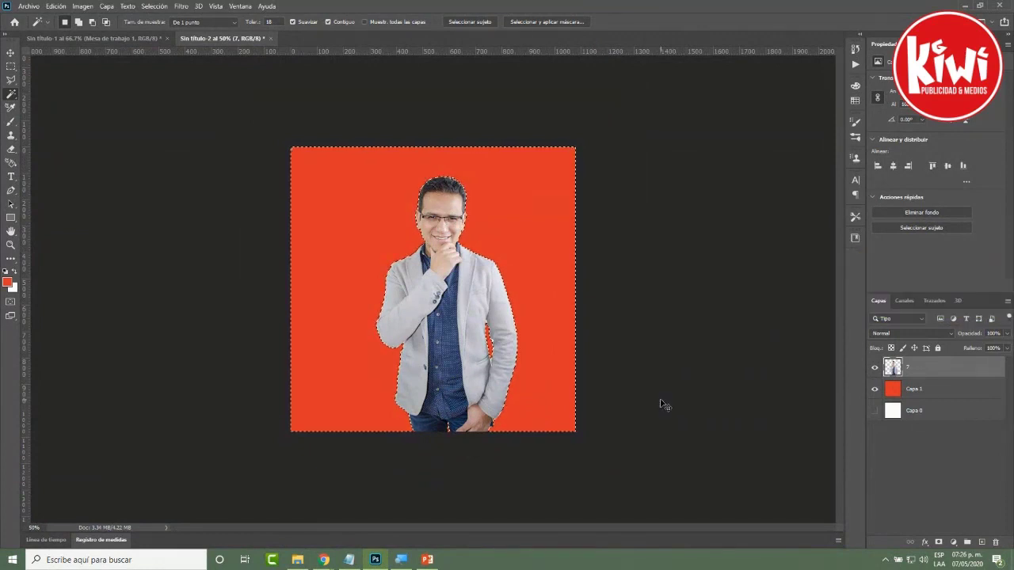
key("ctrl+z")
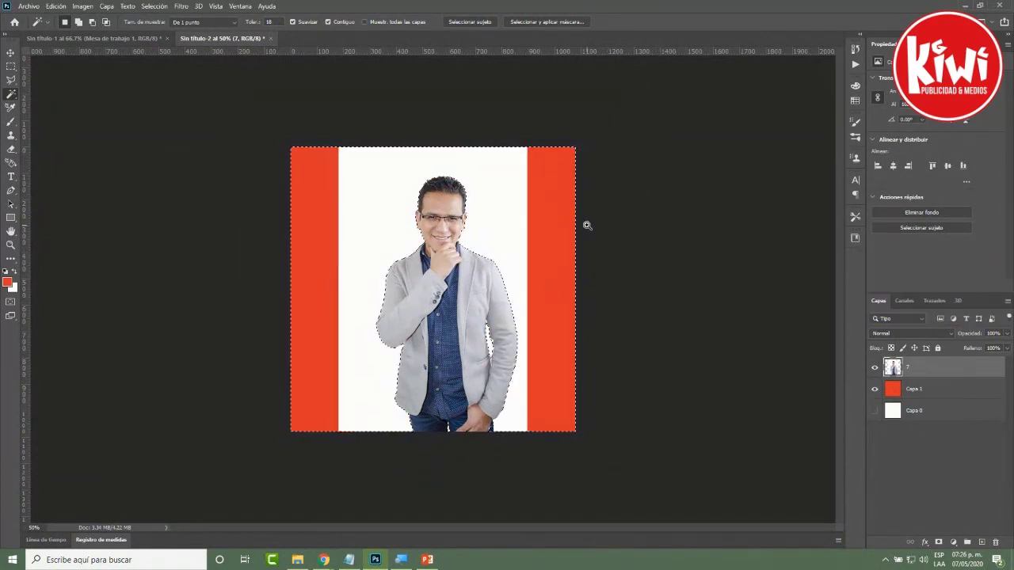
scroll(591, 226, "up", 1)
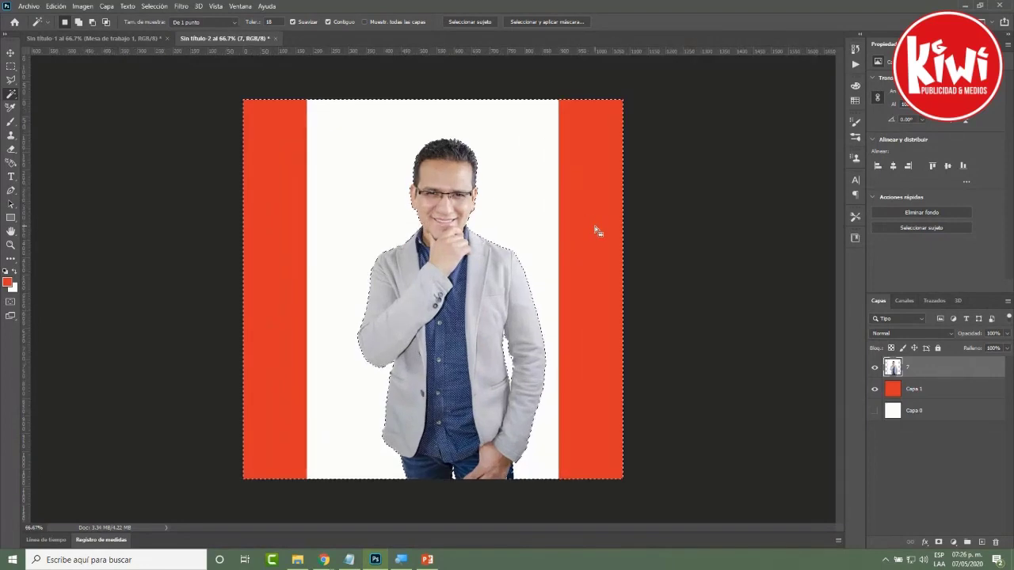
Refine the edge in Select and Mask: Smooth 18, Radius 2 px, edge view, brush size 116
left_click(534, 23)
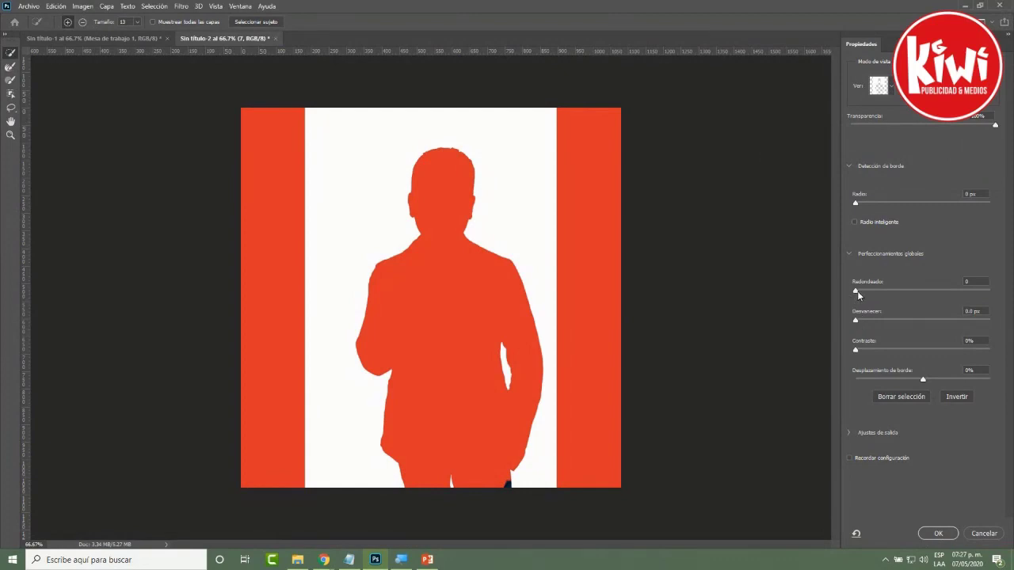
left_click_drag(855, 290, 847, 324)
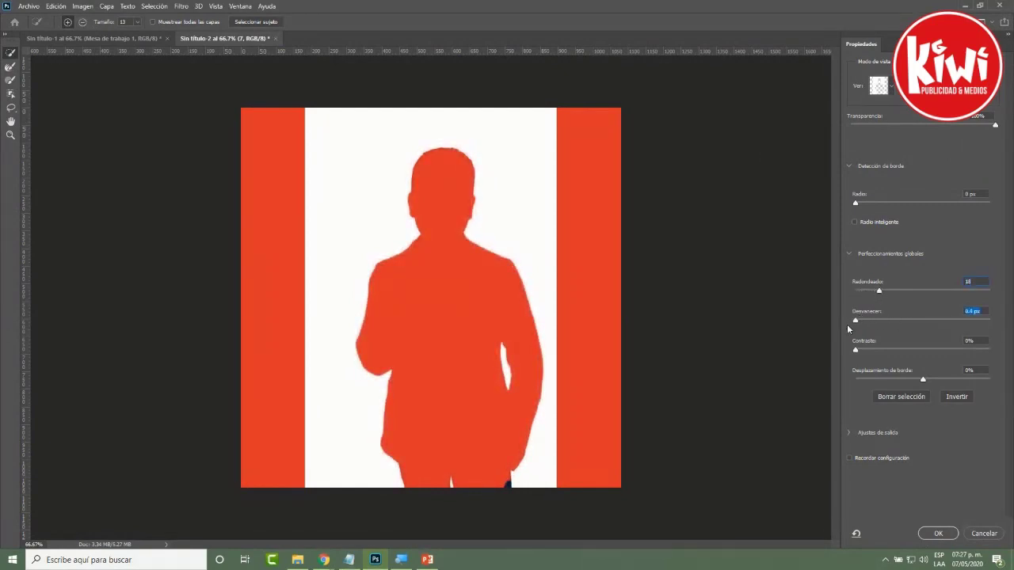
left_click(870, 203)
key("j")
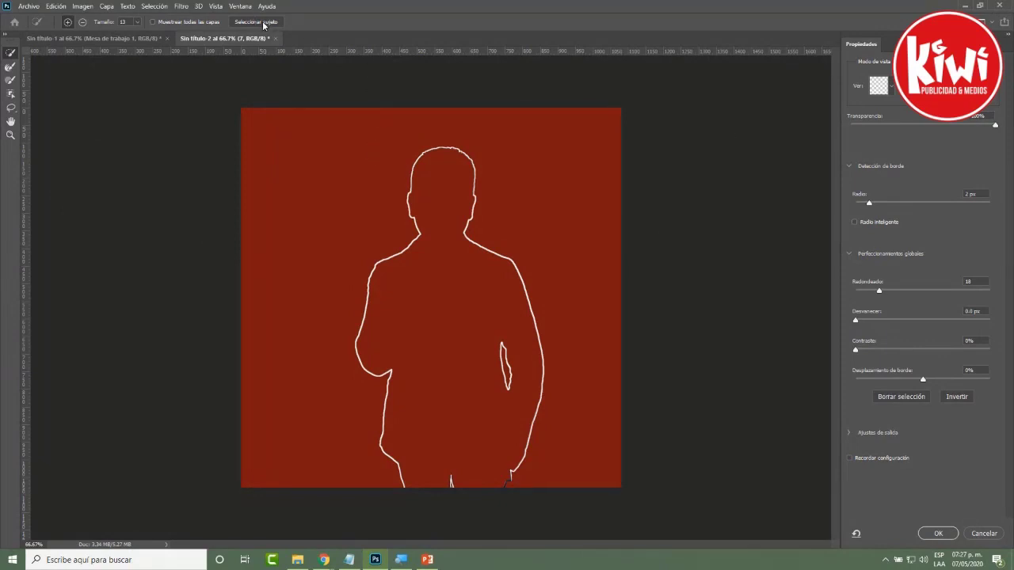
left_click(140, 22)
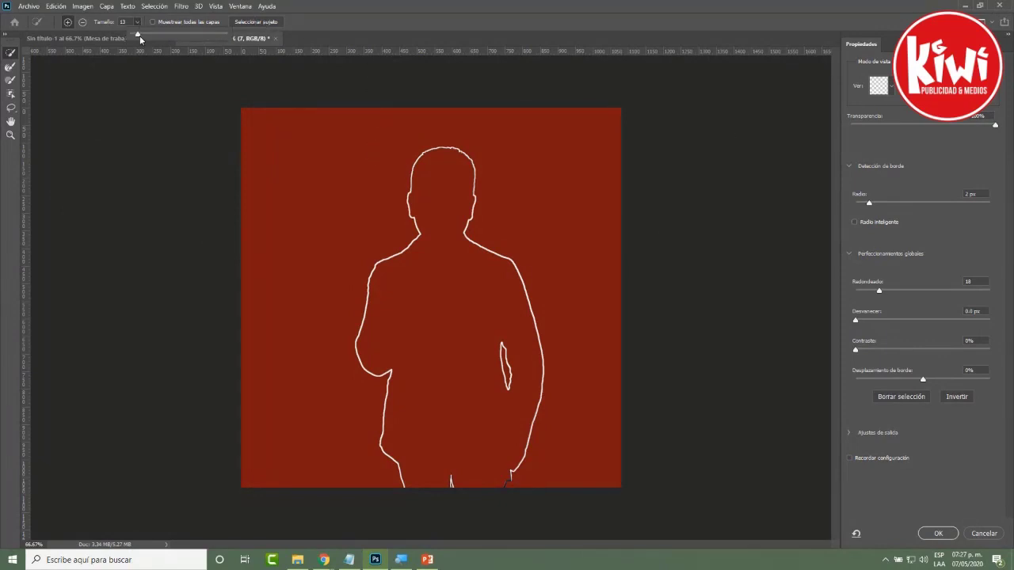
left_click_drag(141, 35, 182, 35)
key("Return")
key("Return")
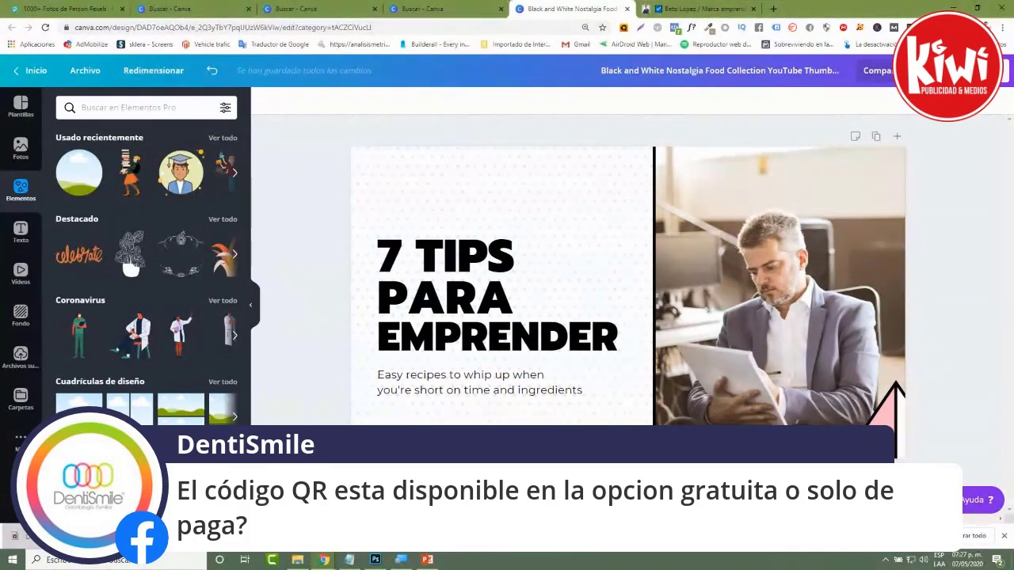
Browse the Canva Pro features overview, then list Más apps such as Pexels, Pixabay and Código QR
left_click(21, 441)
scroll(222, 390, "down", 2)
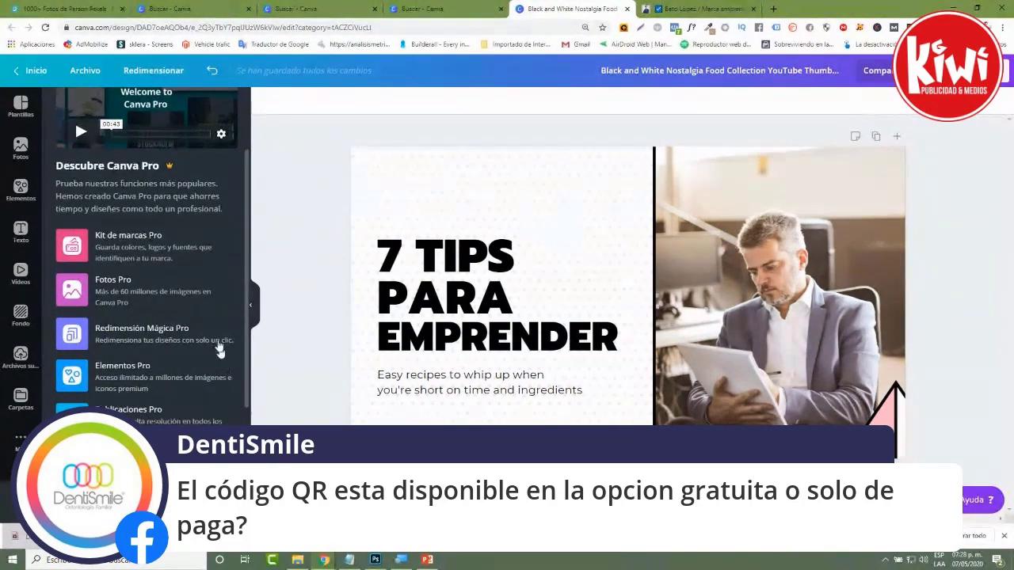
scroll(138, 295, "down", 1)
scroll(142, 294, "down", 1)
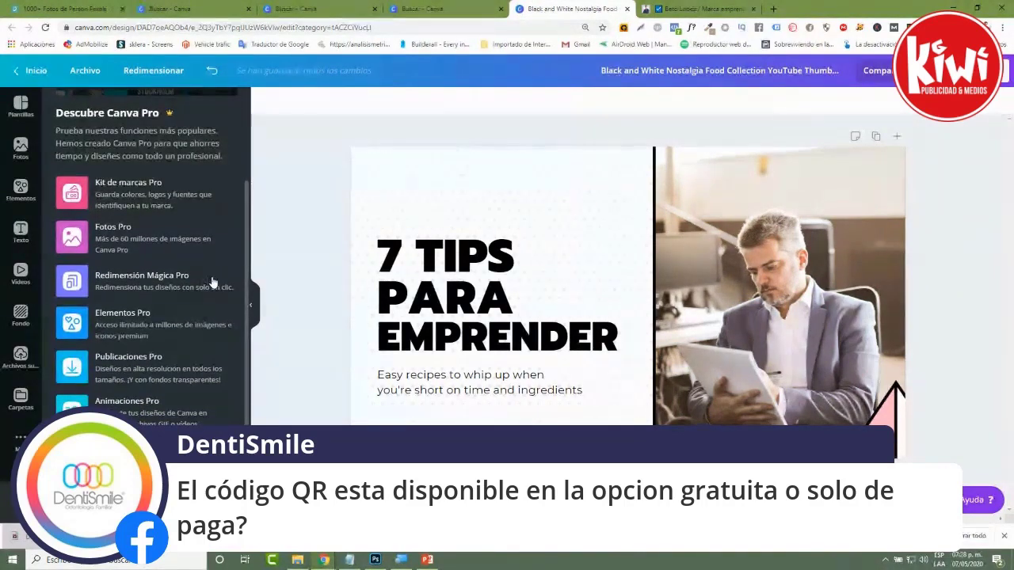
scroll(176, 305, "down", 1)
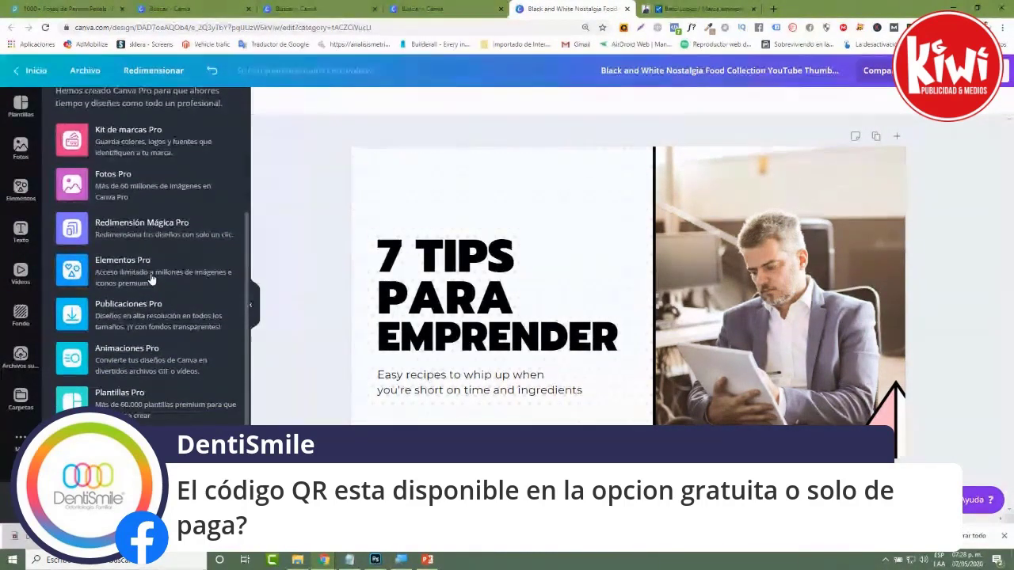
scroll(176, 349, "down", 2)
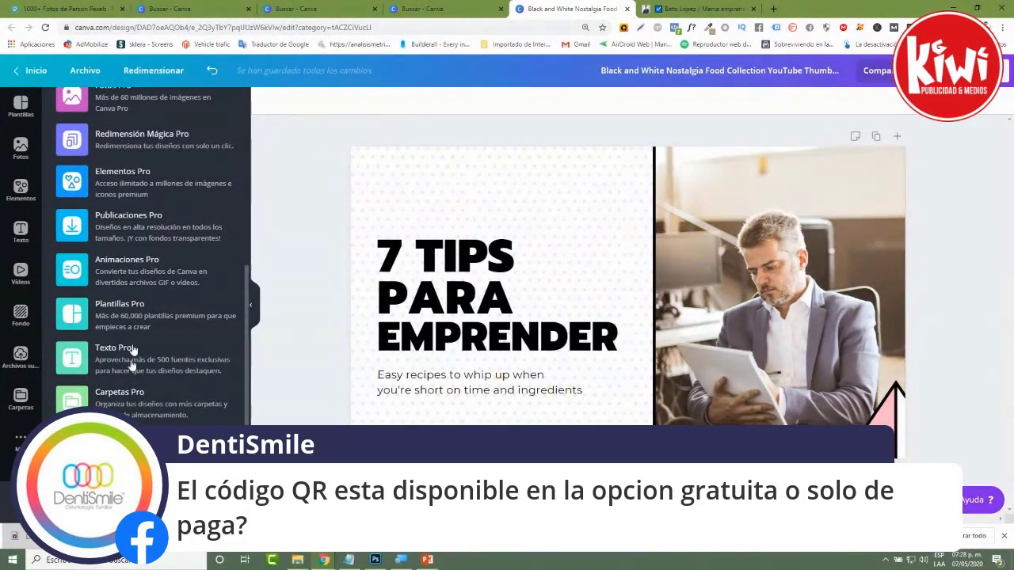
scroll(146, 254, "up", 5)
scroll(147, 253, "down", 5)
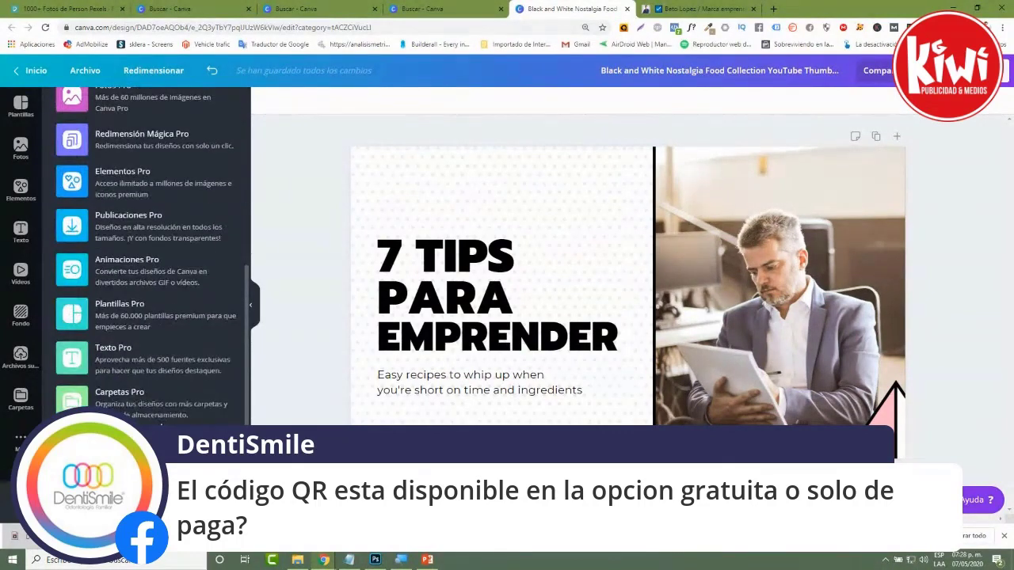
scroll(168, 418, "up", 3)
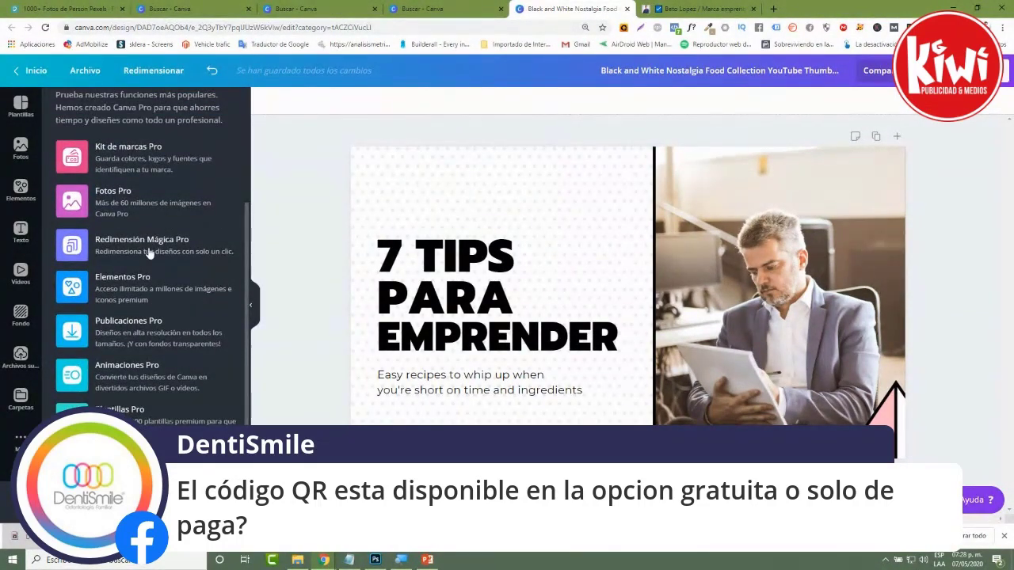
scroll(149, 253, "up", 2)
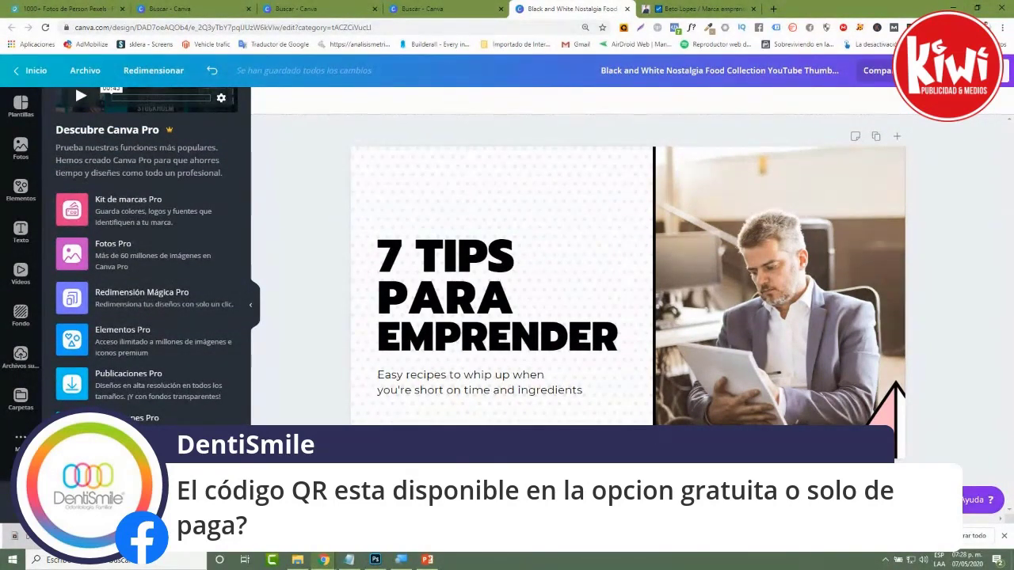
left_click(11, 453)
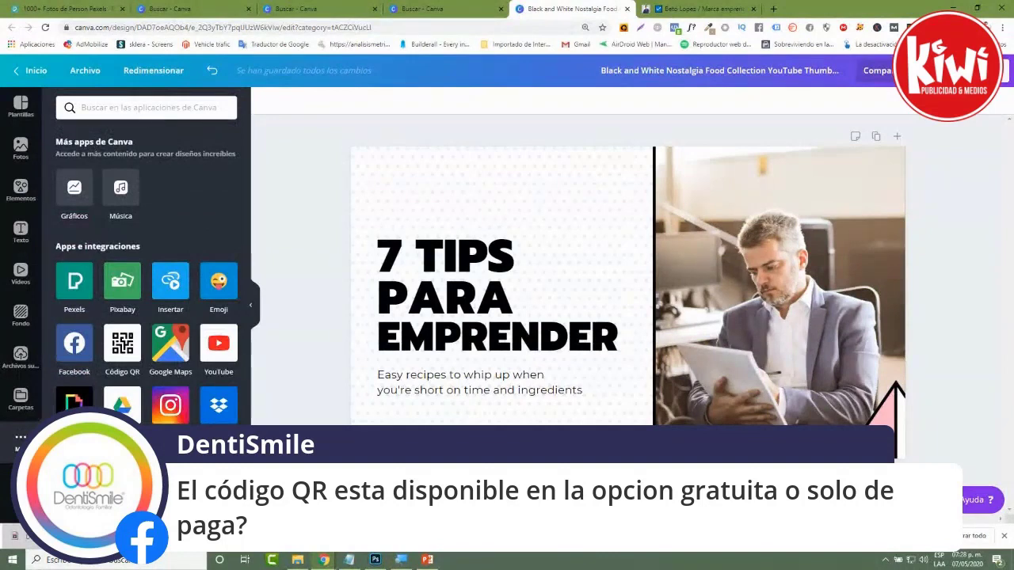